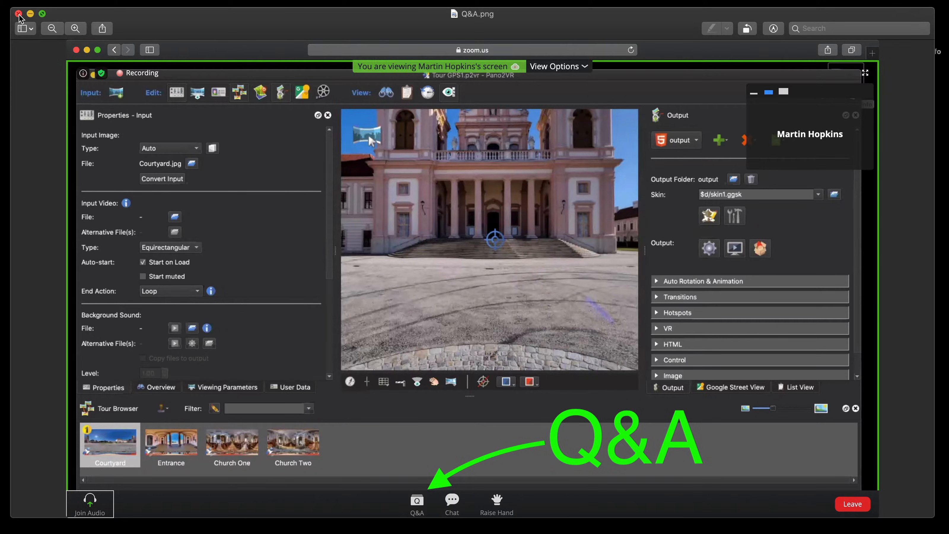
# Close the Q&A.png image and the tour preview browser window
pyautogui.click(18, 15)
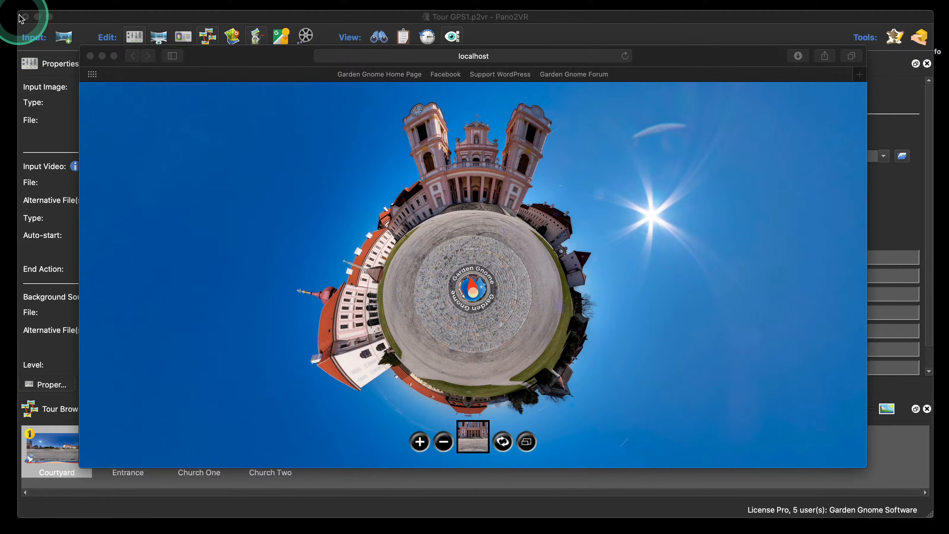
pyautogui.moveTo(238, 63); pyautogui.dragTo(252, 46)
pyautogui.click(104, 41)
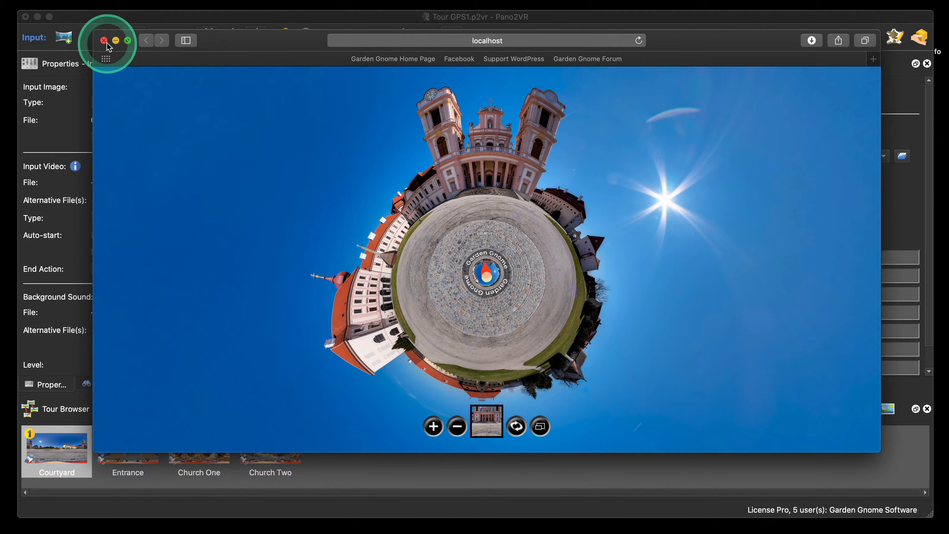
pyautogui.moveTo(338, 21); pyautogui.dragTo(339, 20)
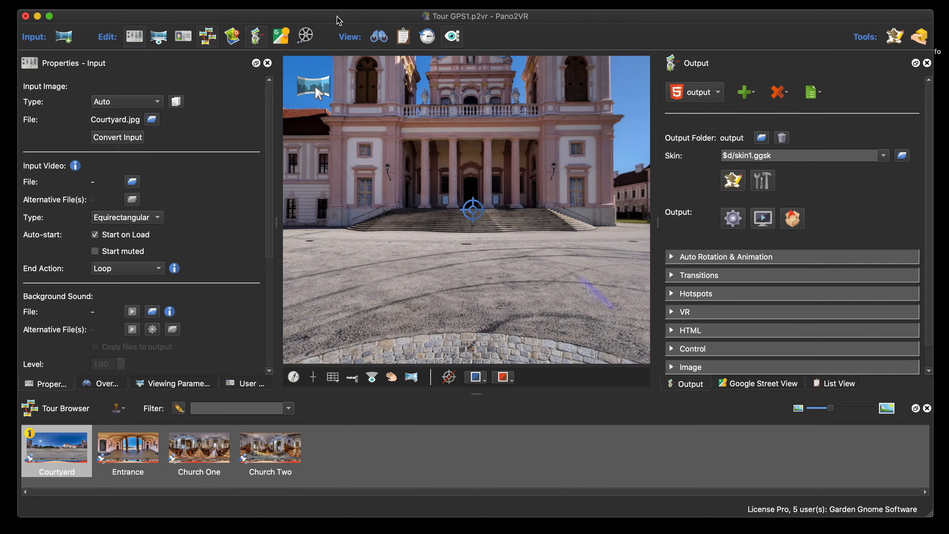
# Preview the tour output, look around the Courtyard, toggle the little planet projection, visit the Entrance node, and close the preview
pyautogui.click(763, 220)
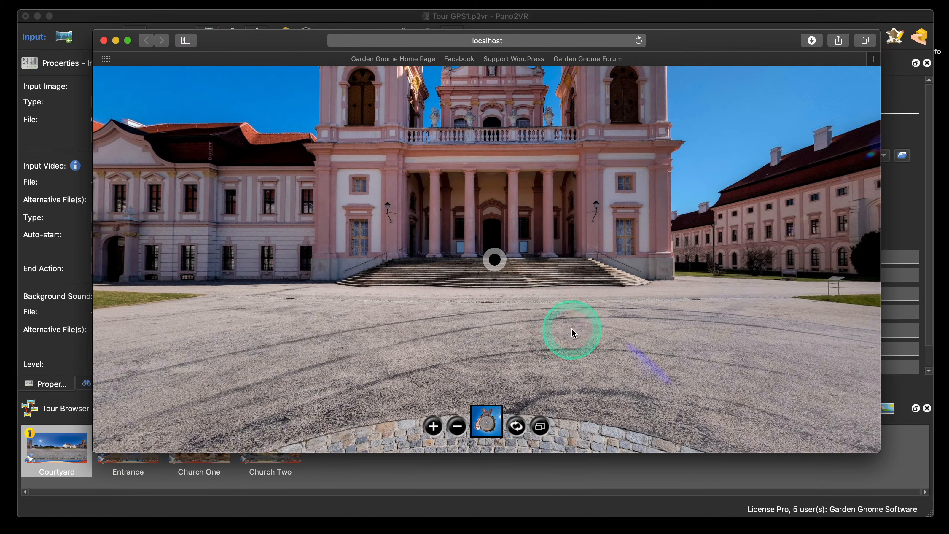
pyautogui.moveTo(572, 328); pyautogui.dragTo(570, 359)
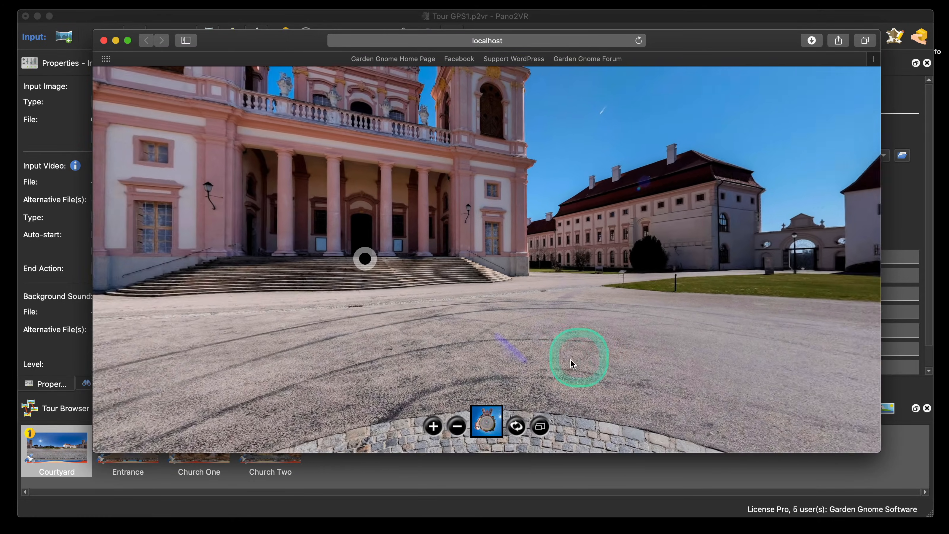
pyautogui.click(487, 421)
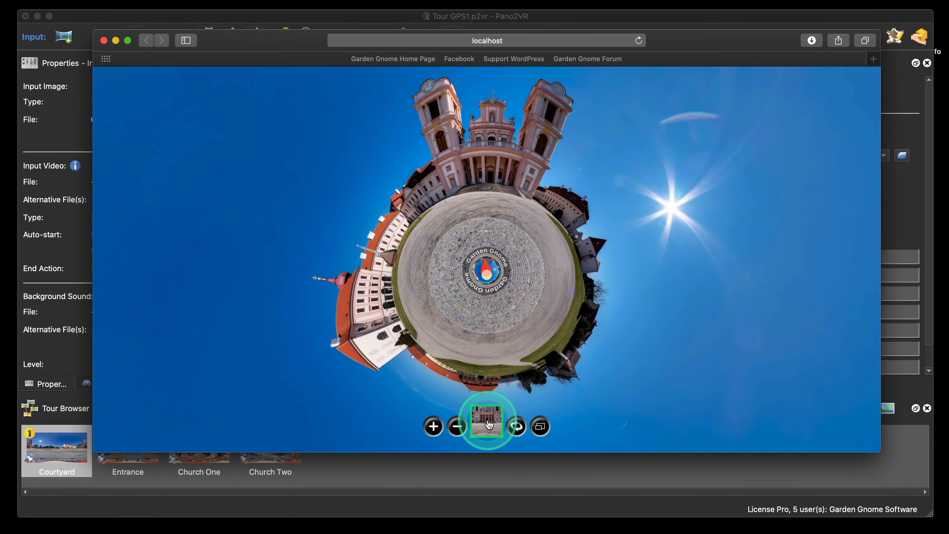
pyautogui.click(497, 237)
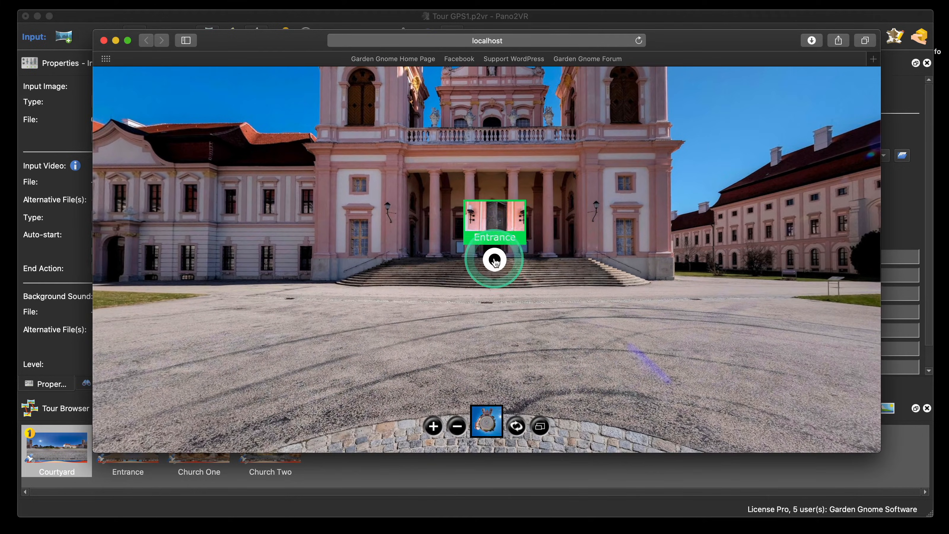
pyautogui.click(495, 261)
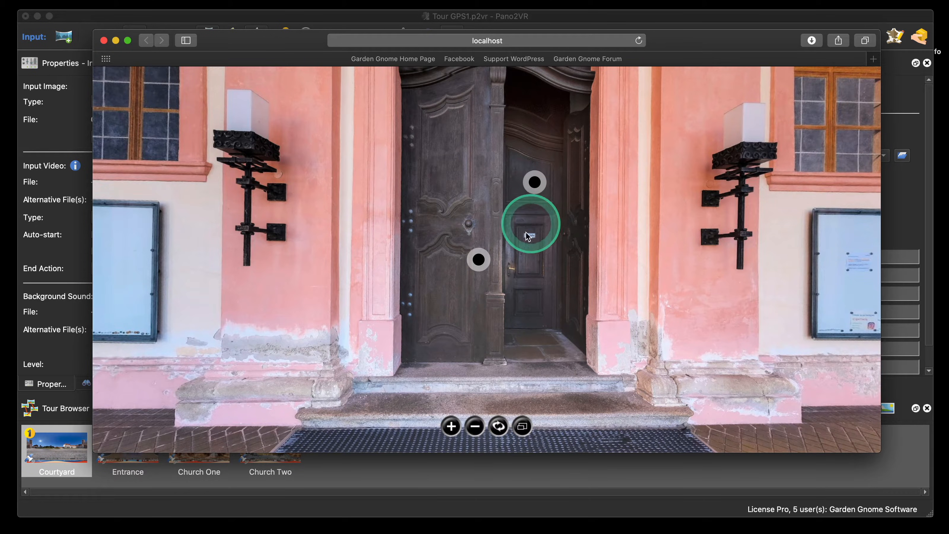
pyautogui.click(104, 40)
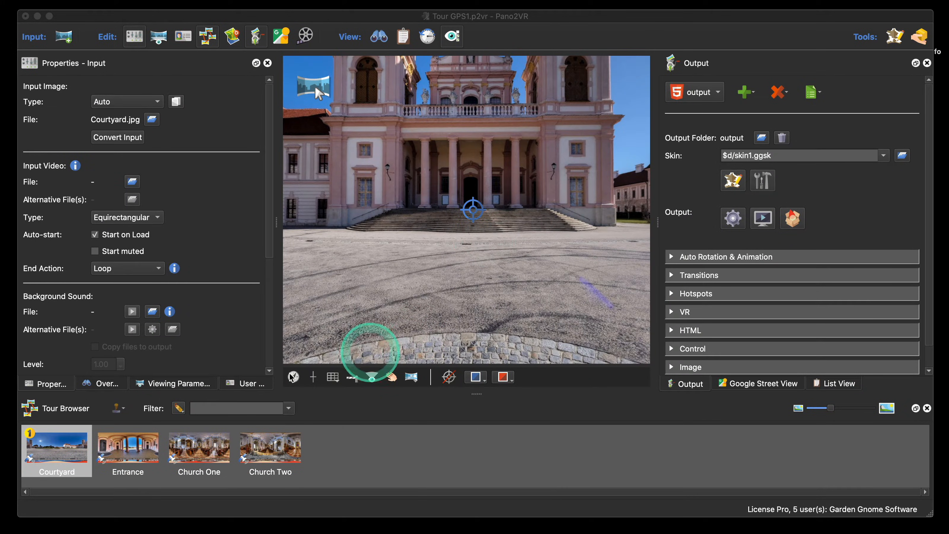
# Open the Entrance panorama and review the title and description of the info hotspot on the door
pyautogui.click(128, 453)
pyautogui.click(485, 276)
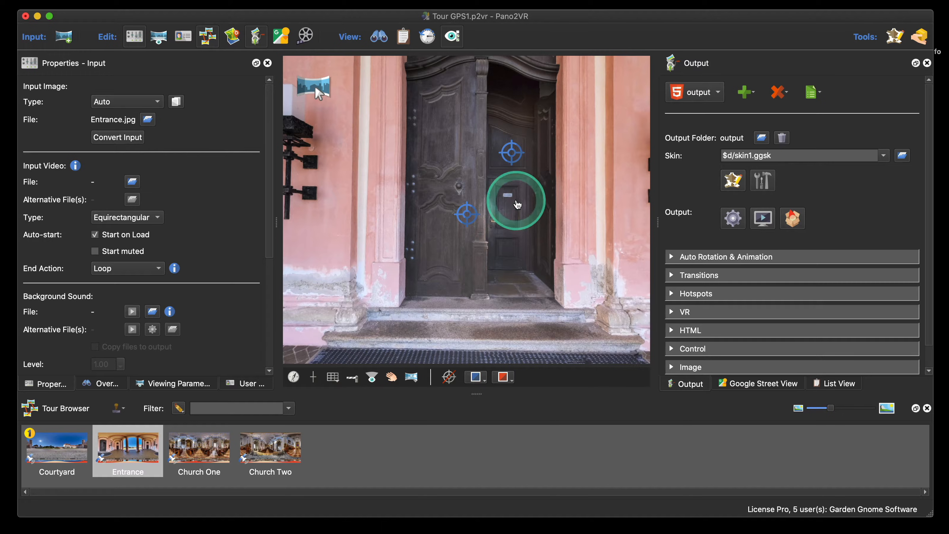
pyautogui.click(518, 162)
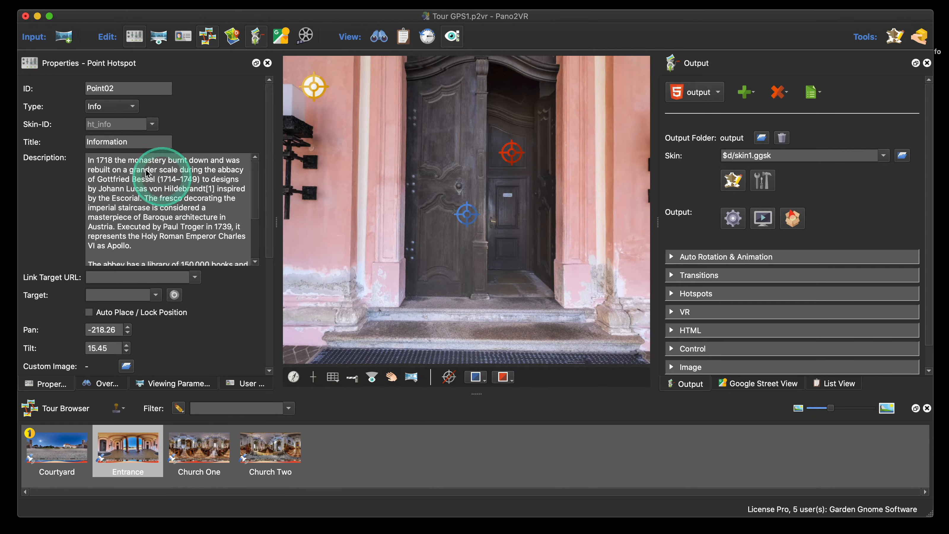
pyautogui.click(107, 141)
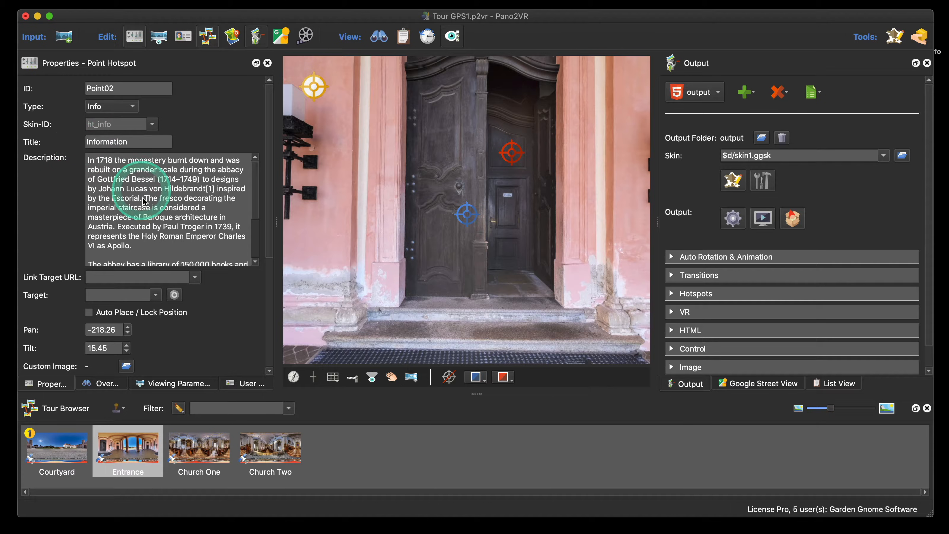
pyautogui.moveTo(255, 181); pyautogui.dragTo(256, 214)
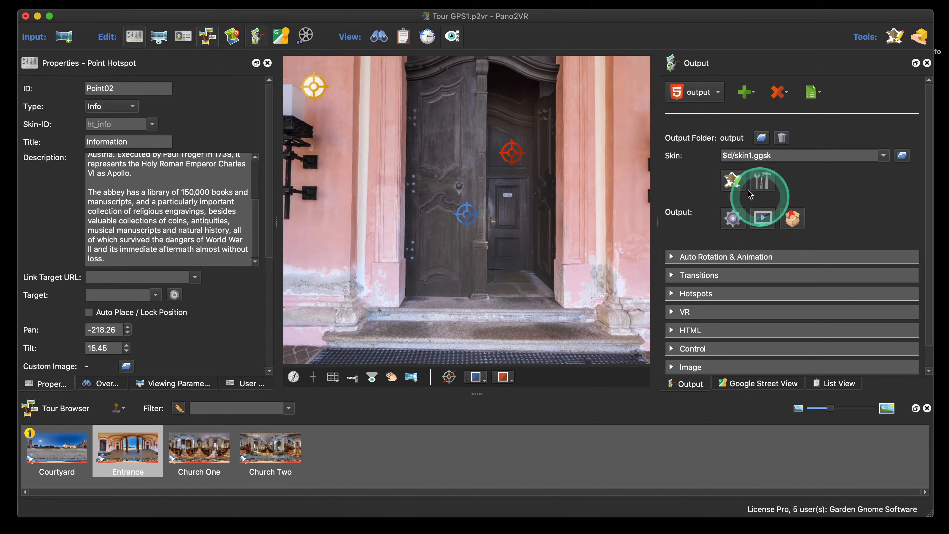
# Open the skin in the Skin Editor and place a 100 × 20 pixel text field near the canvas's upper edge
pyautogui.click(733, 181)
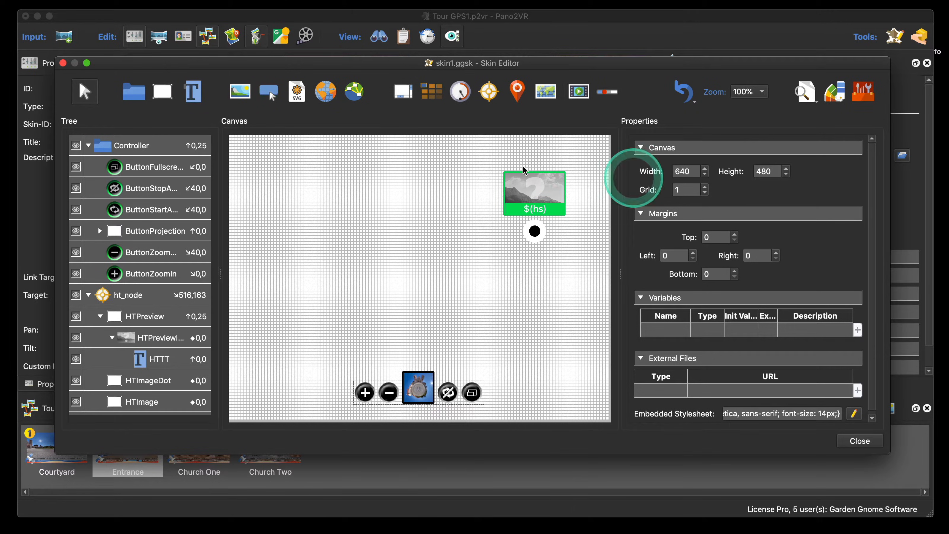
pyautogui.click(193, 92)
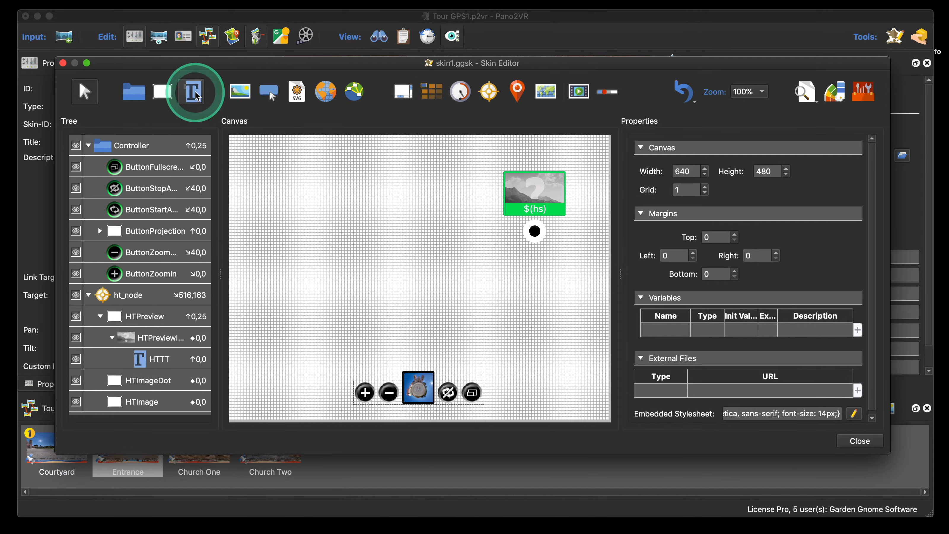
pyautogui.click(300, 166)
pyautogui.moveTo(322, 173); pyautogui.dragTo(345, 166)
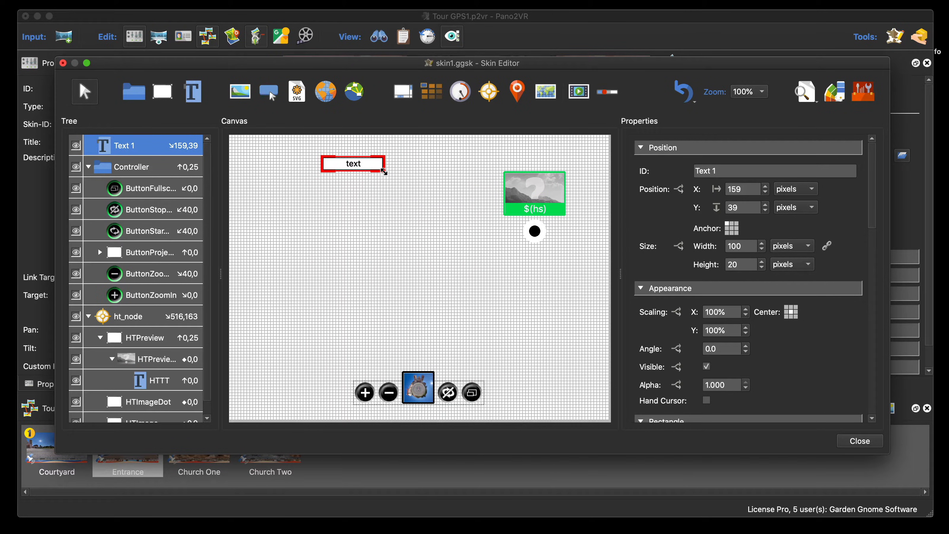
pyautogui.click(349, 161)
# Make the text field about 113 × 24 pixels and place it at about X 120, Y 49
pyautogui.click(194, 88)
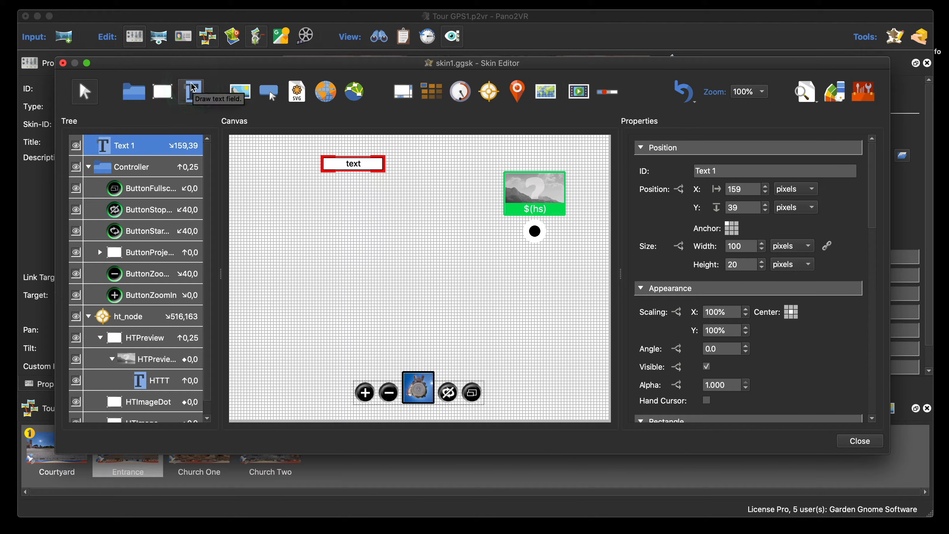
pyautogui.click(193, 89)
pyautogui.click(373, 164)
pyautogui.moveTo(374, 168)
pyautogui.mouseDown()
pyautogui.moveTo(360, 178)
pyautogui.moveTo(441, 216)
pyautogui.moveTo(372, 178)
pyautogui.mouseUp()
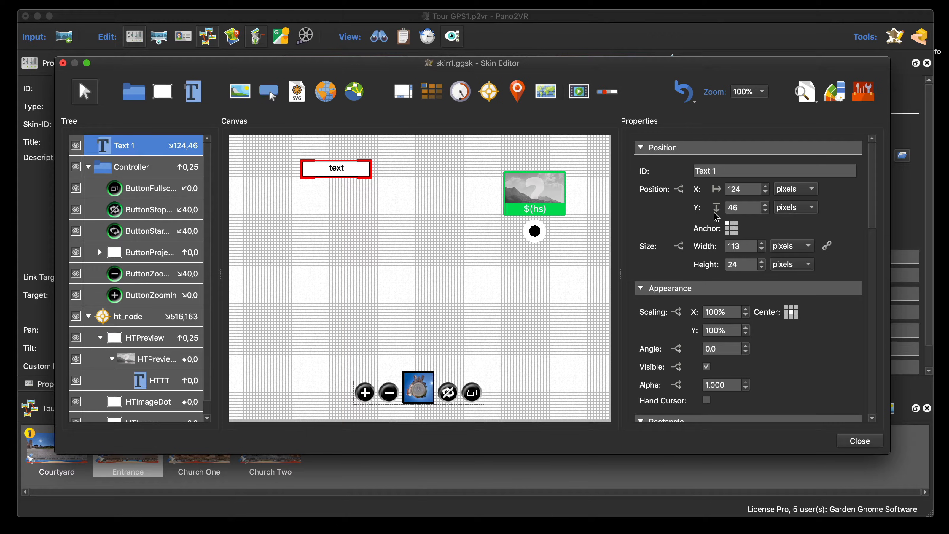
pyautogui.moveTo(354, 168); pyautogui.dragTo(351, 170)
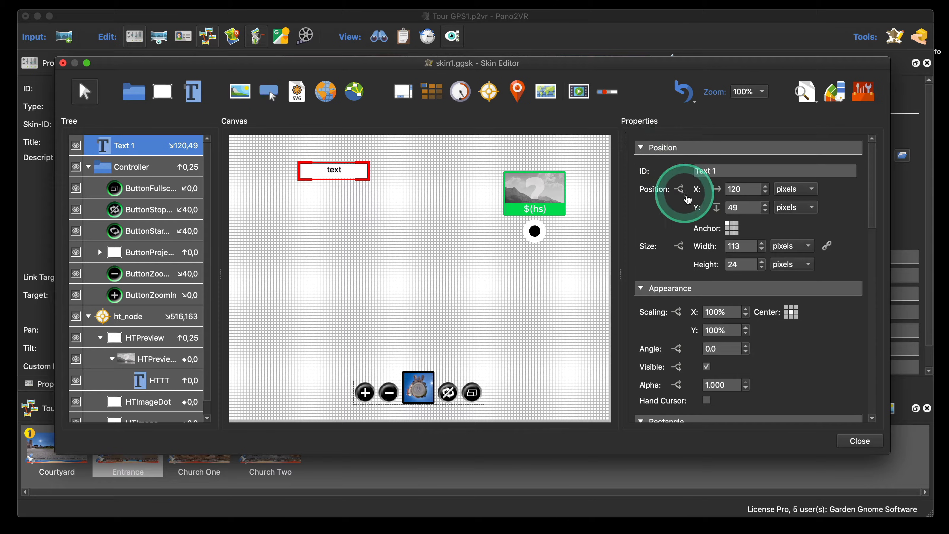
# Try disabling the text field's background, and enable it again
pyautogui.scroll(-10, 682, 206)
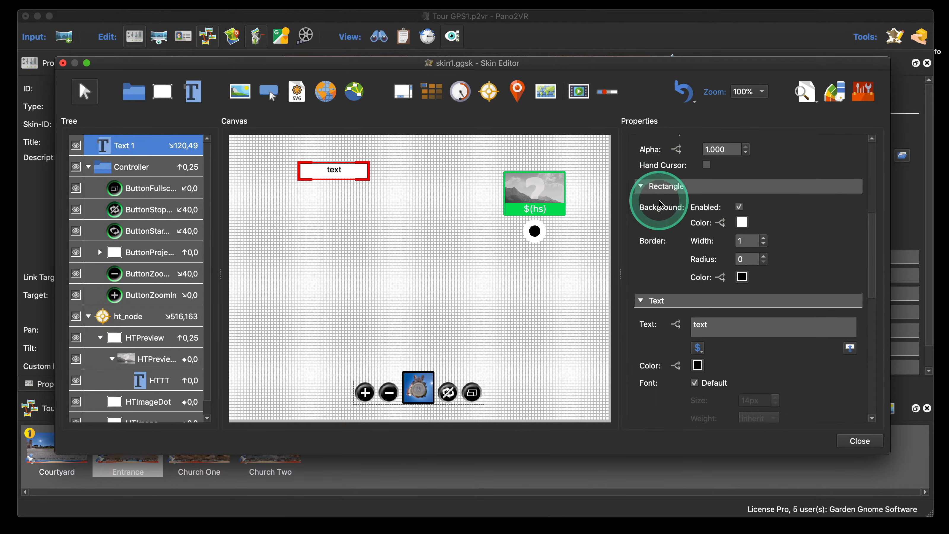
pyautogui.scroll(-1, 646, 186)
pyautogui.scroll(2, 677, 159)
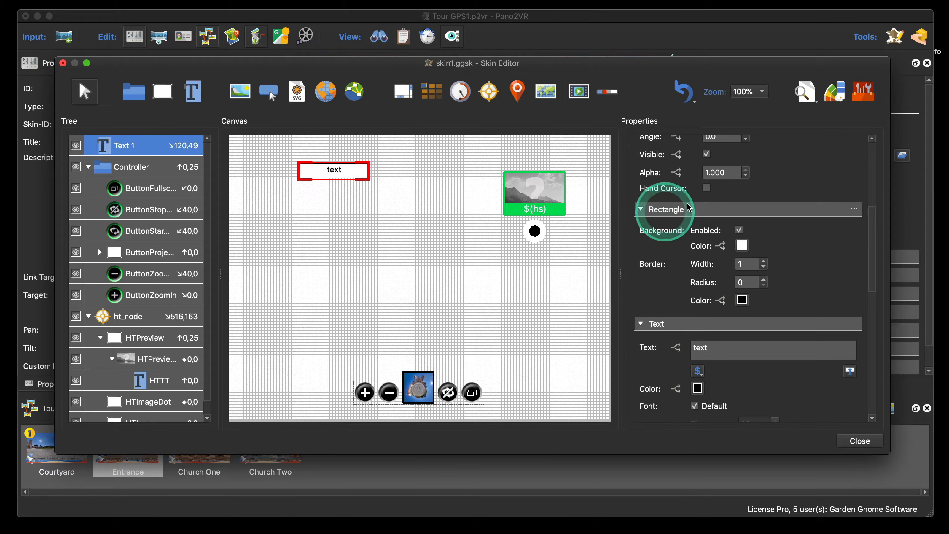
pyautogui.scroll(-2, 687, 202)
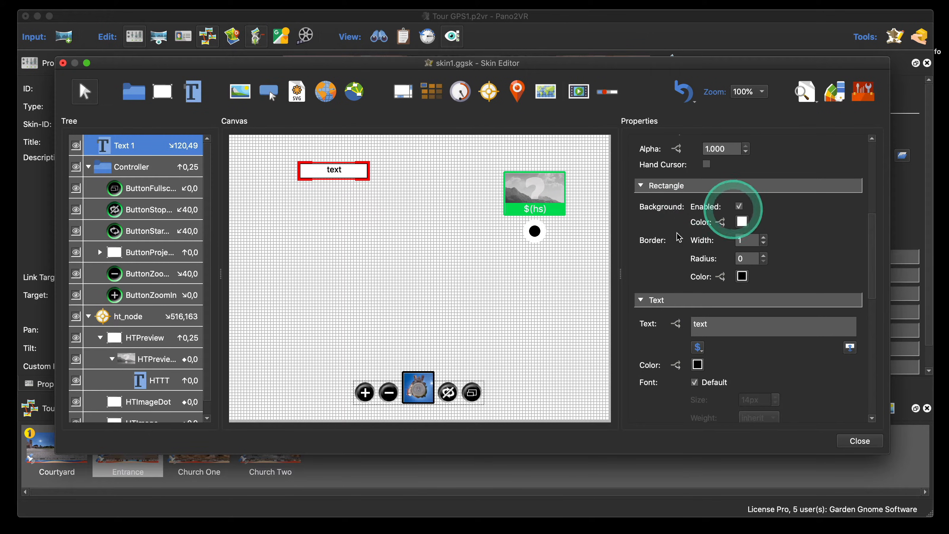
pyautogui.click(739, 207)
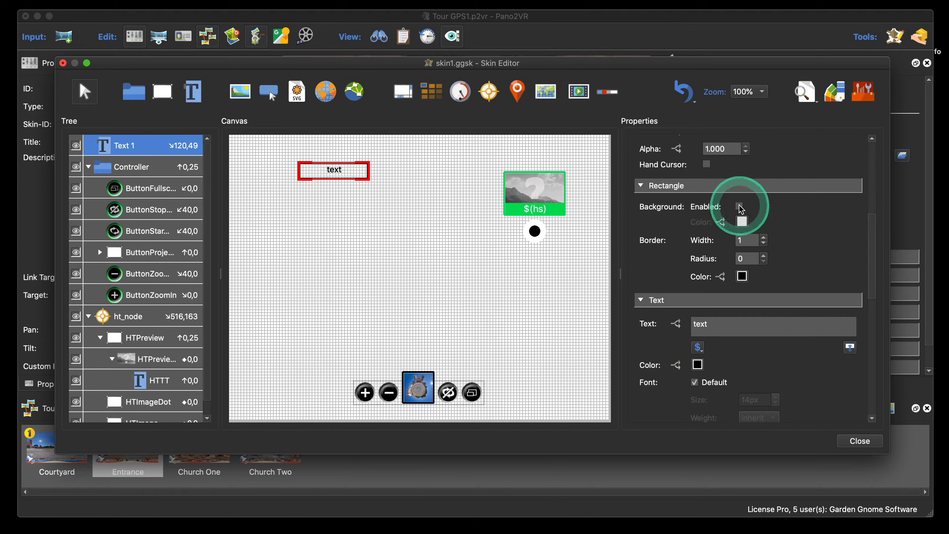
pyautogui.click(740, 207)
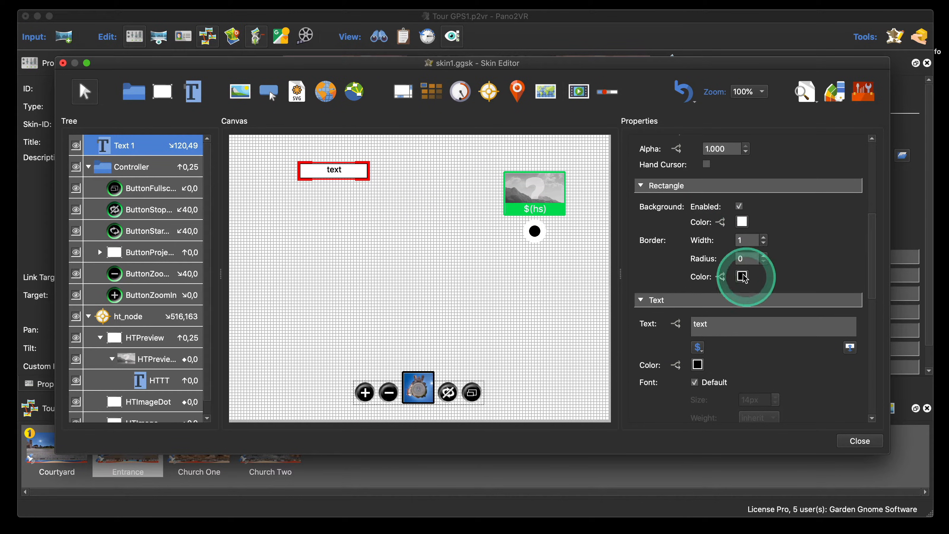
# Try a border width of 3 on the text field, and return it to 1
pyautogui.click(763, 239)
pyautogui.click(763, 238)
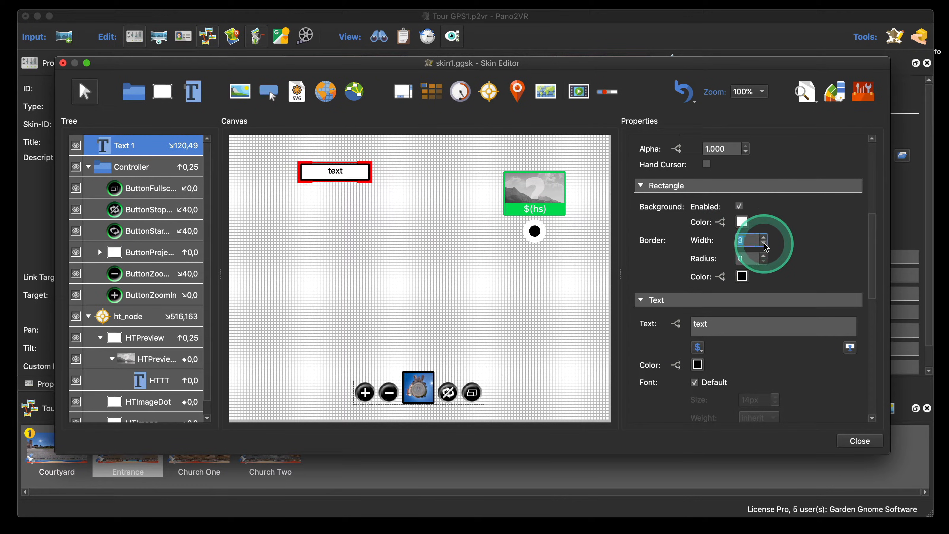
pyautogui.click(764, 243)
pyautogui.click(764, 244)
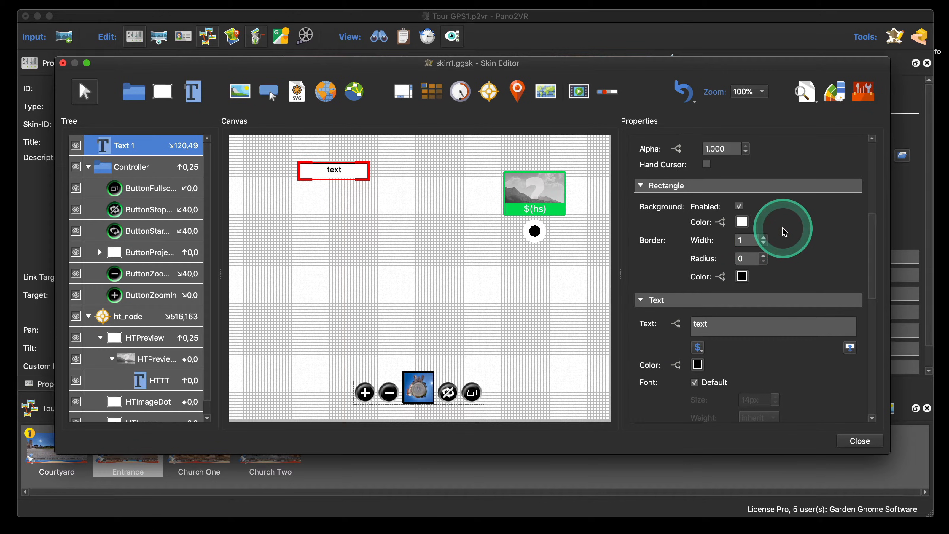
# Move the text field to about X 110, Y 44 and replace its placeholder text with "Hi"
pyautogui.scroll(-1, 770, 229)
pyautogui.moveTo(356, 173); pyautogui.dragTo(350, 170)
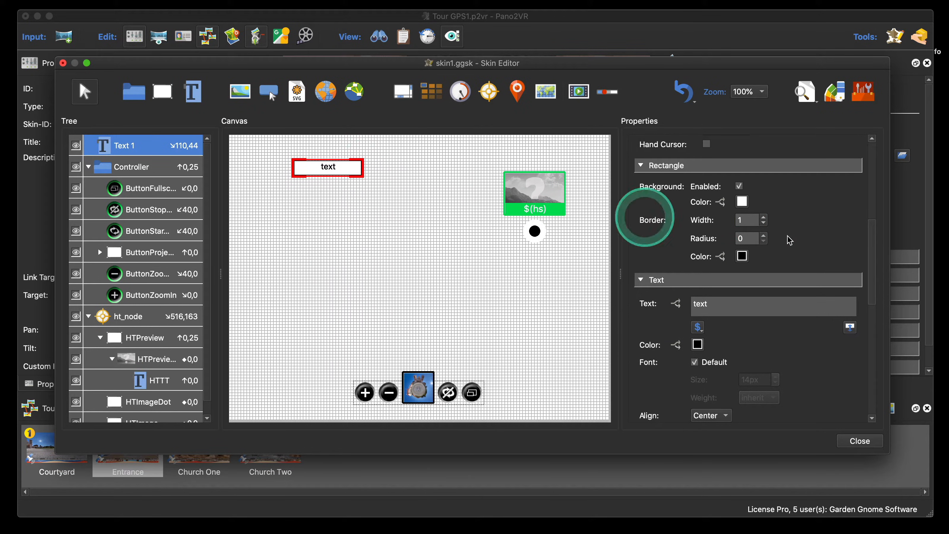
pyautogui.scroll(-5, 829, 247)
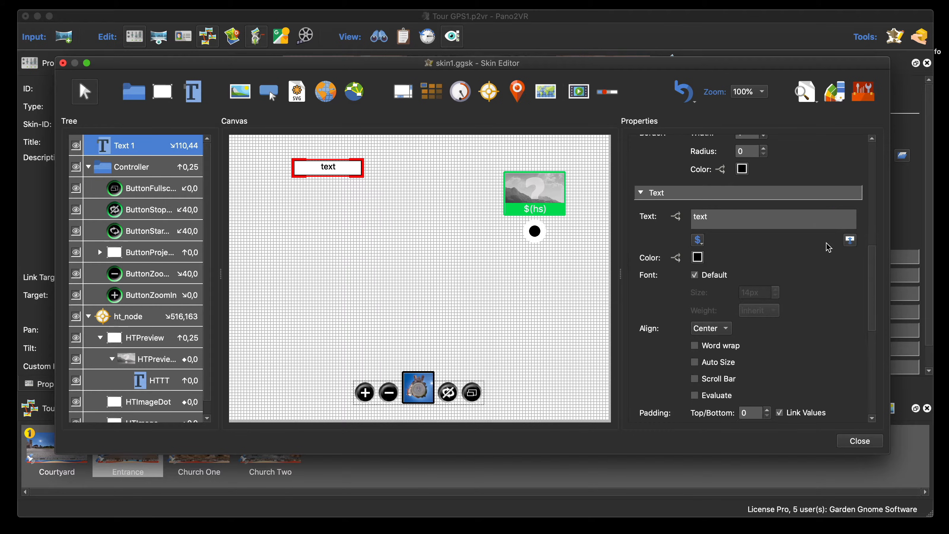
pyautogui.scroll(-9, 828, 247)
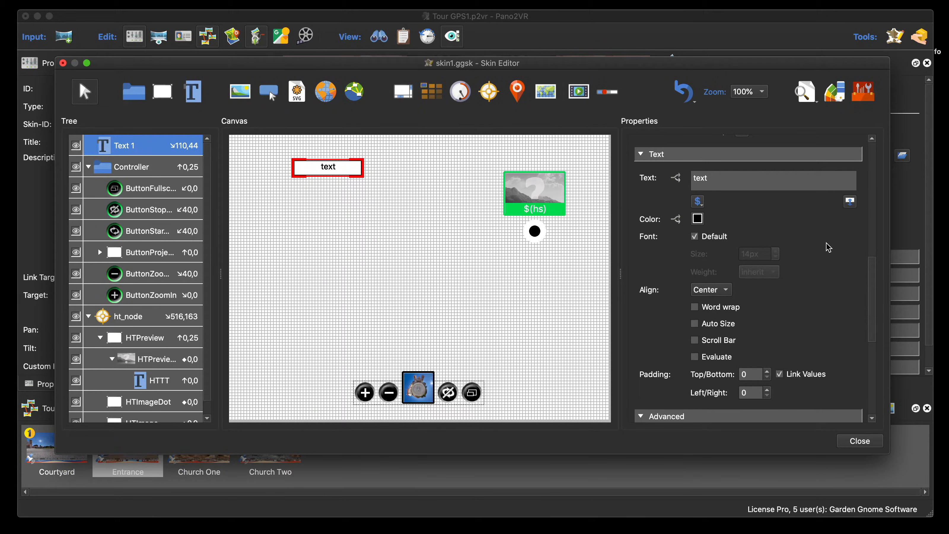
pyautogui.scroll(6, 829, 248)
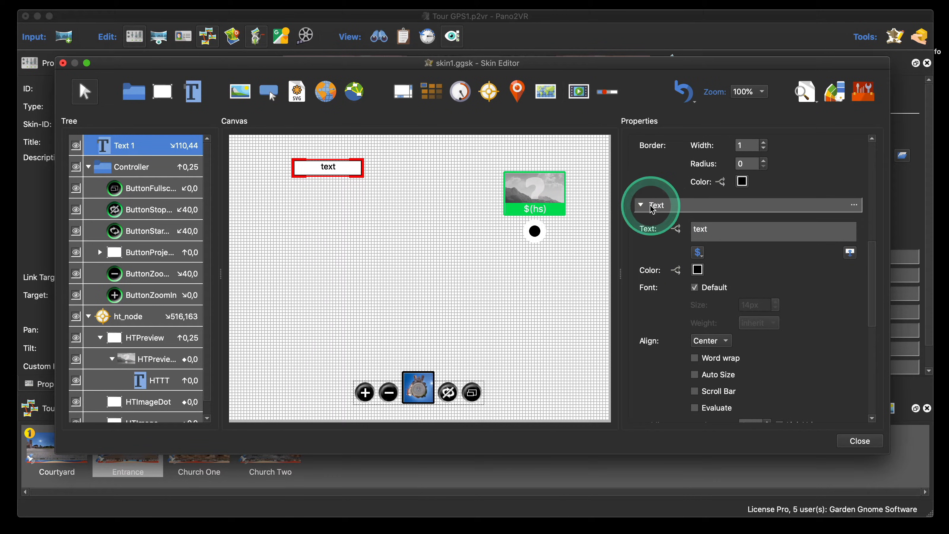
pyautogui.scroll(-5, 652, 210)
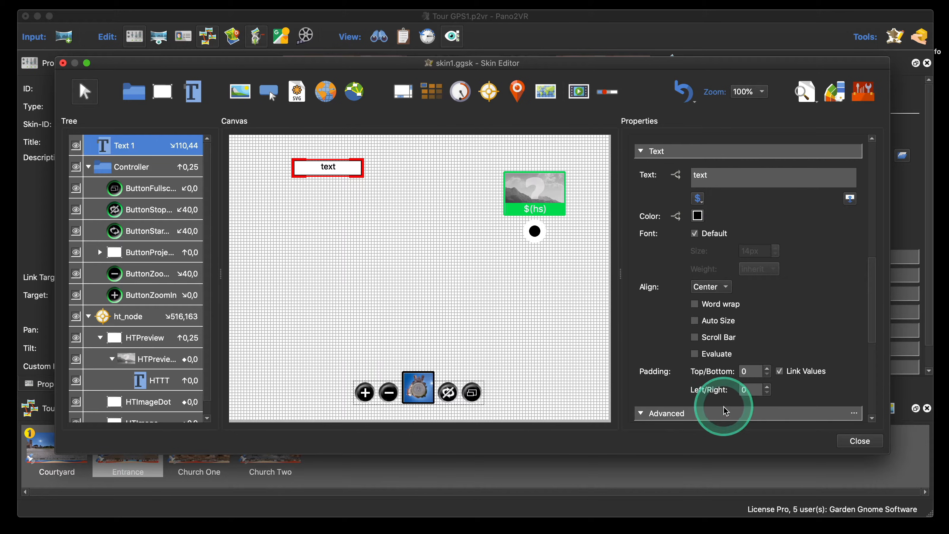
pyautogui.doubleClick(717, 179)
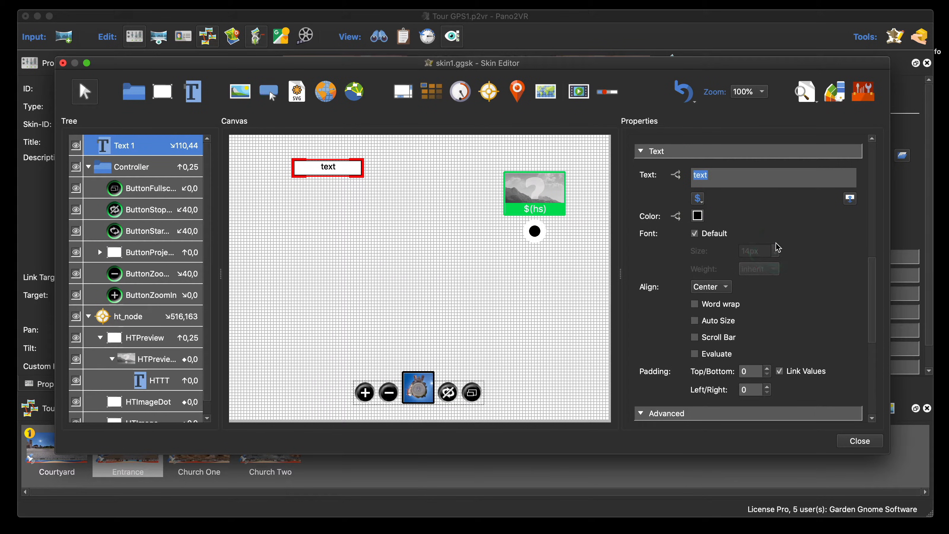
pyautogui.write('Hi')
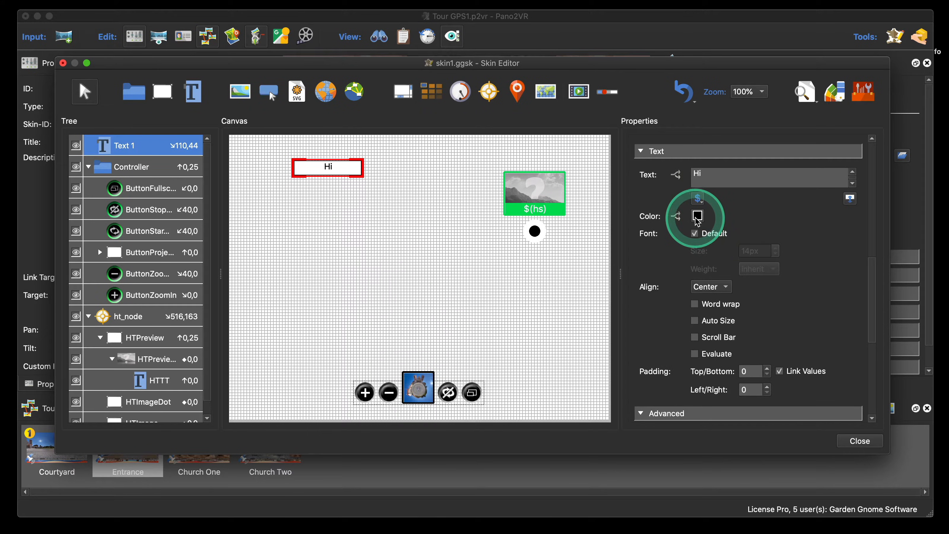
# Try disabling the text field's default font to view the weight options, and enable the default font again
pyautogui.scroll(-3, 816, 224)
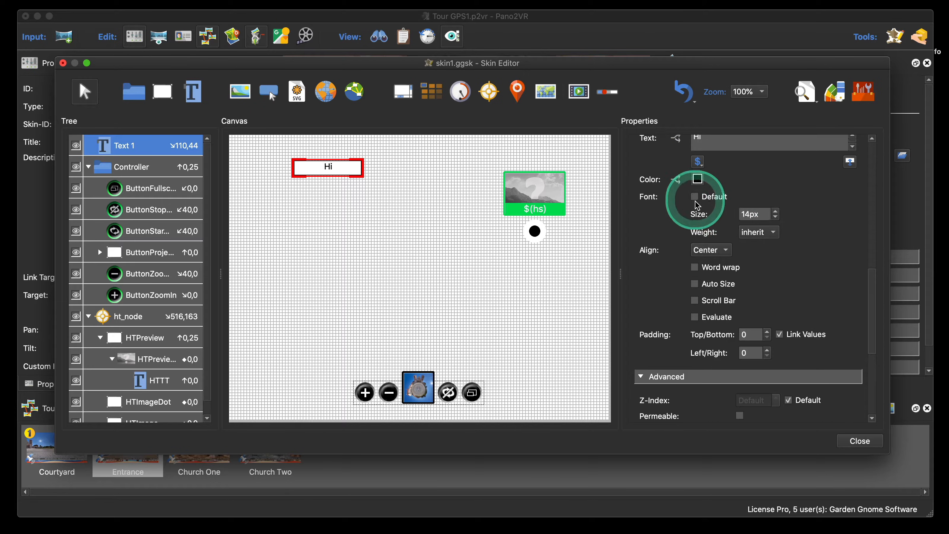
pyautogui.click(749, 238)
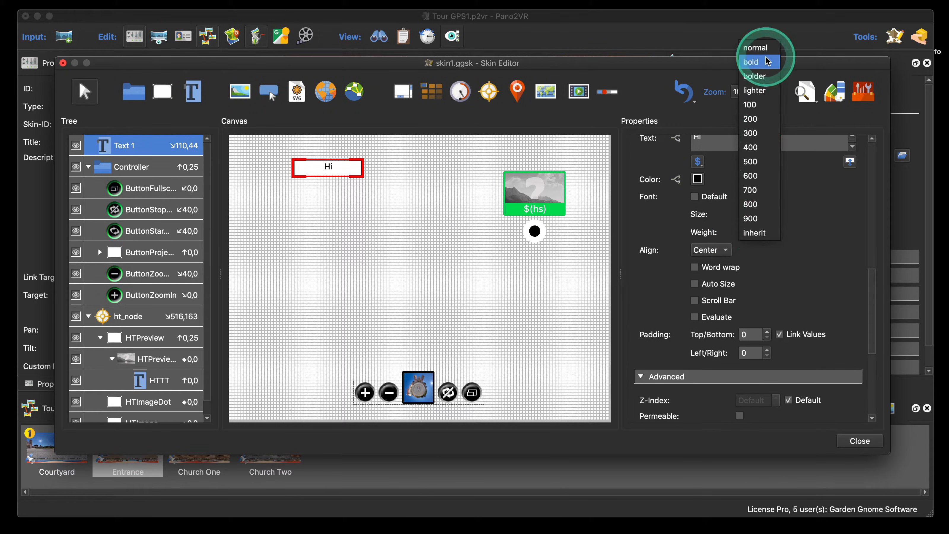
pyautogui.click(766, 233)
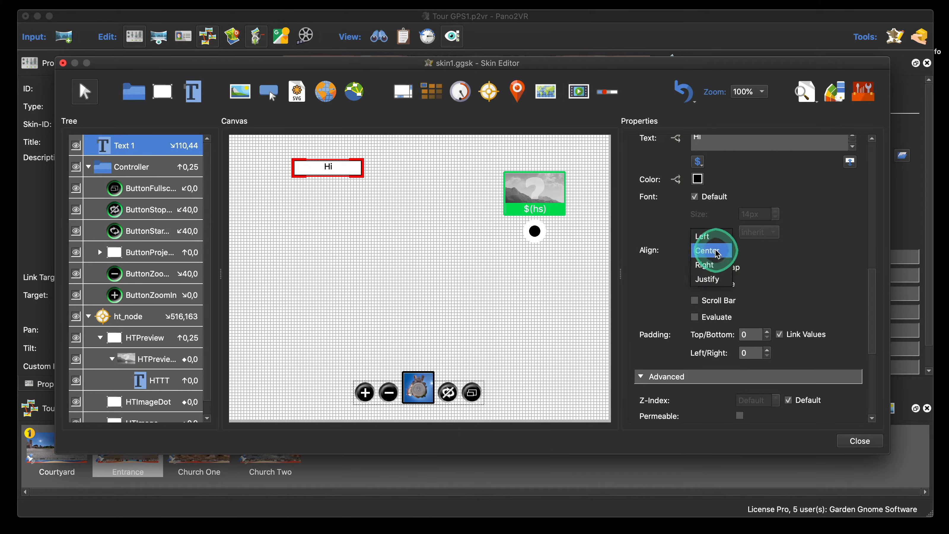
# Try left and right alignment on the text field's text, and return the alignment to Center
pyautogui.click(714, 242)
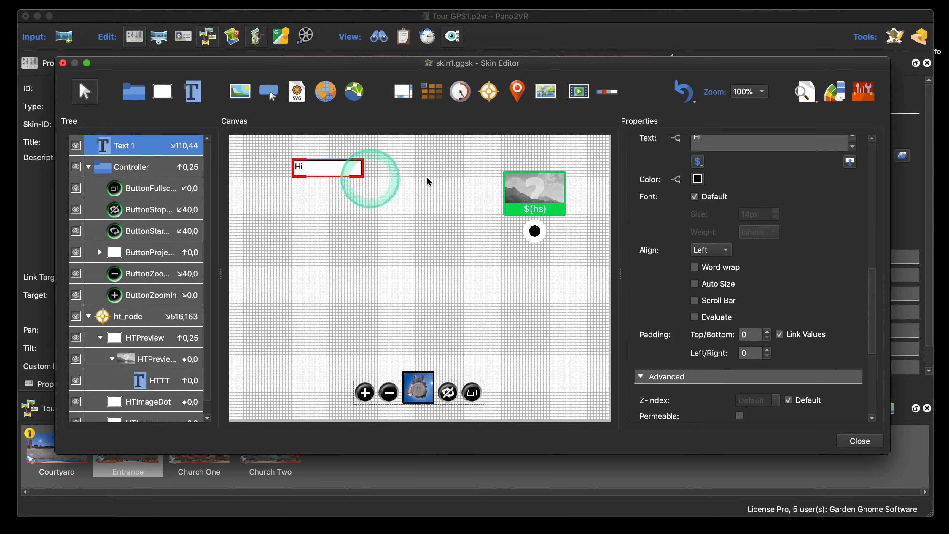
pyautogui.click(712, 251)
pyautogui.click(710, 278)
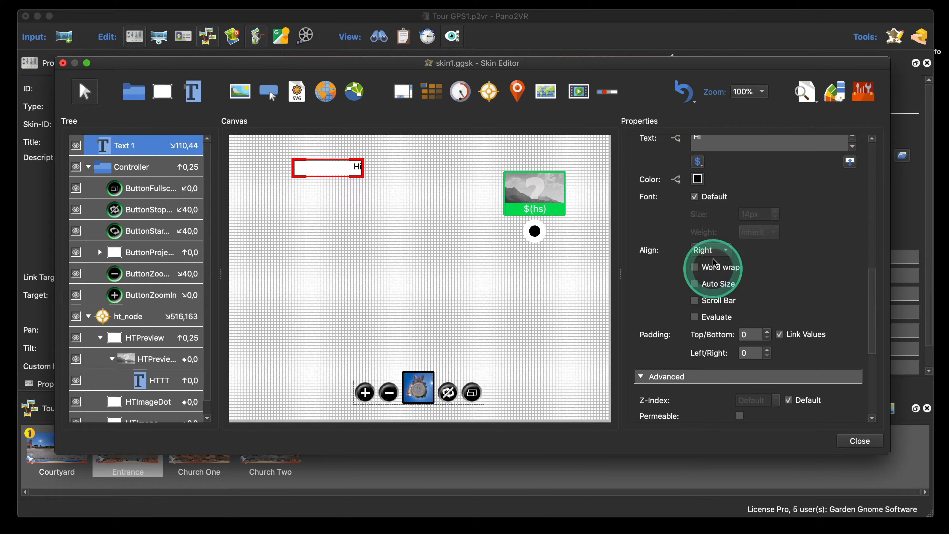
pyautogui.click(710, 250)
pyautogui.click(714, 236)
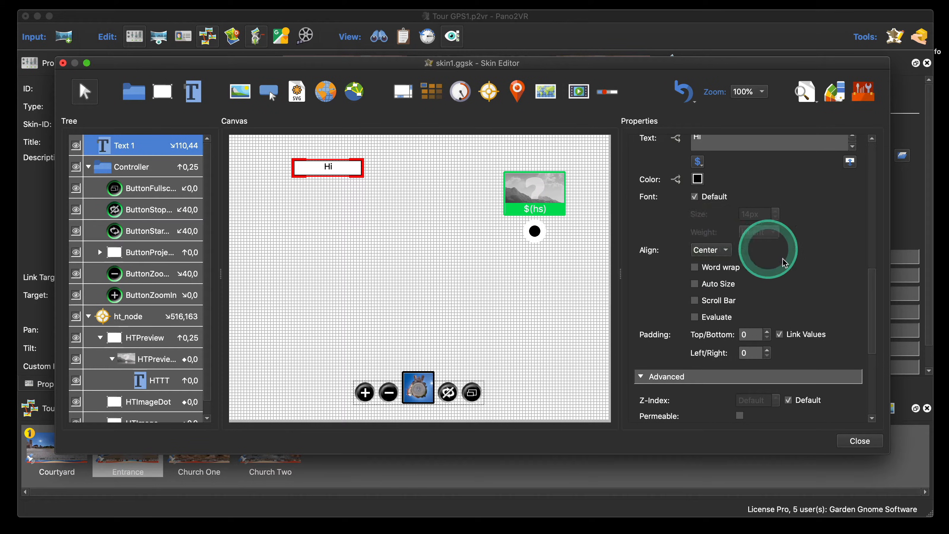
# Move the text field to about X 104, Y 43 and select its text "Hi"
pyautogui.scroll(-3, 807, 272)
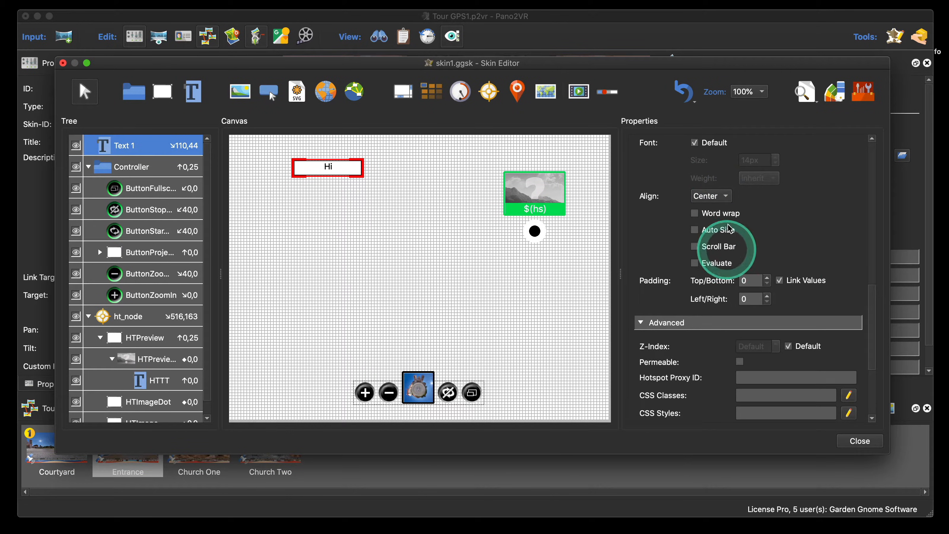
pyautogui.scroll(3, 769, 225)
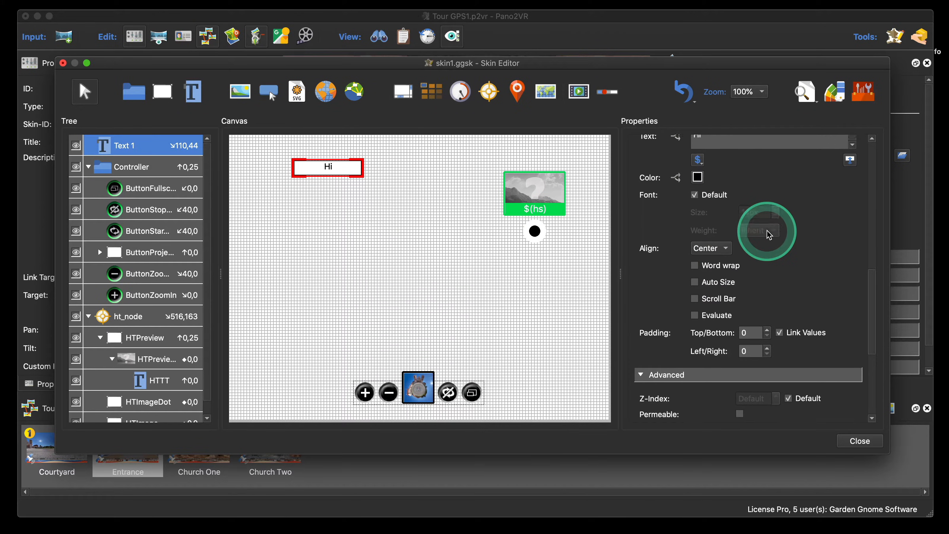
pyautogui.scroll(-1, 769, 235)
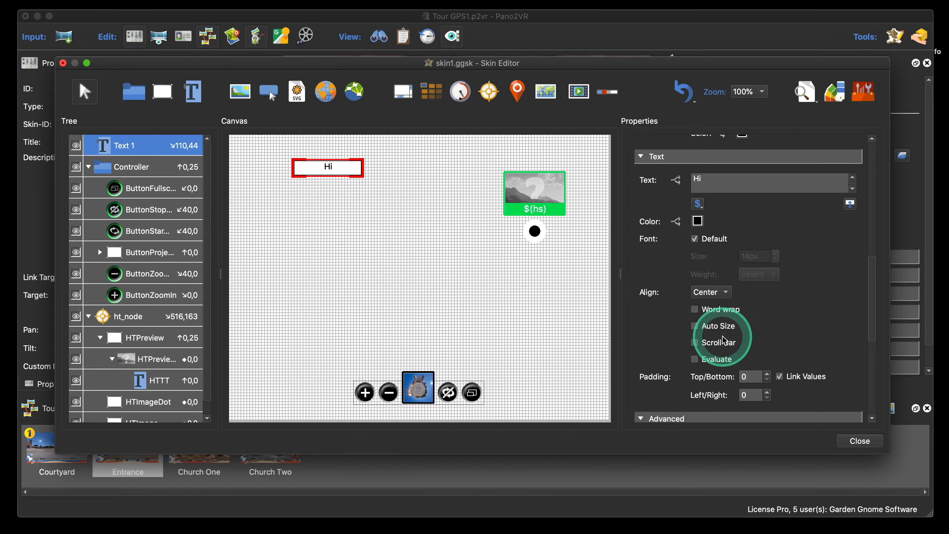
pyautogui.scroll(2, 781, 338)
pyautogui.scroll(1, 780, 338)
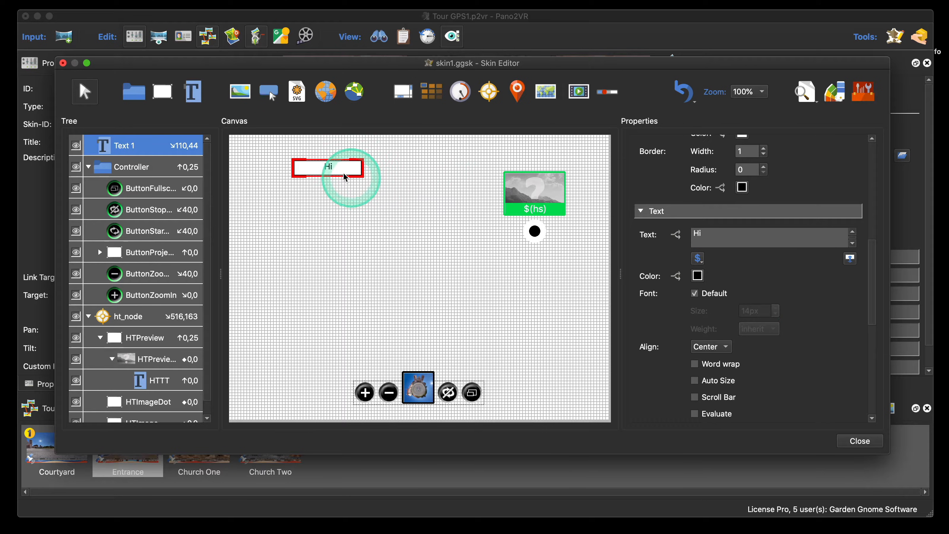
pyautogui.moveTo(348, 169); pyautogui.dragTo(345, 168)
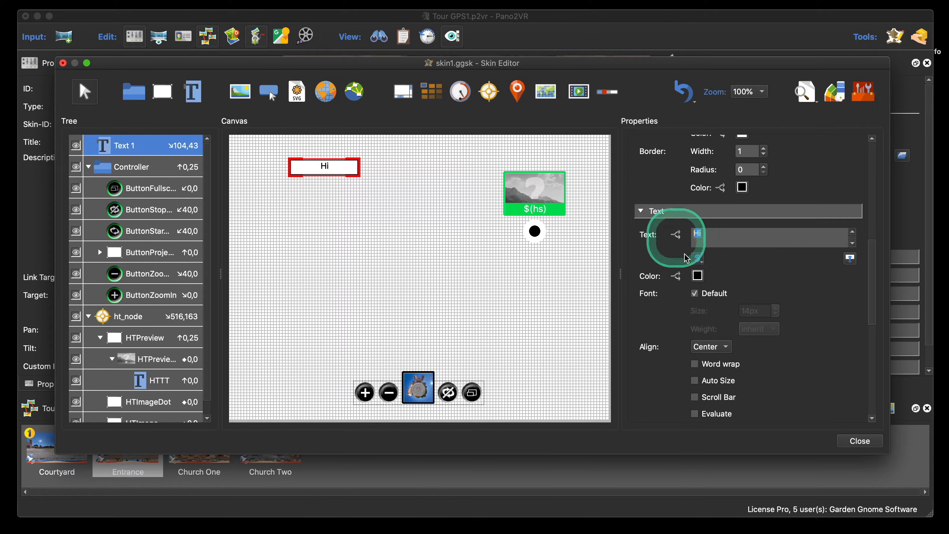
pyautogui.doubleClick(698, 234)
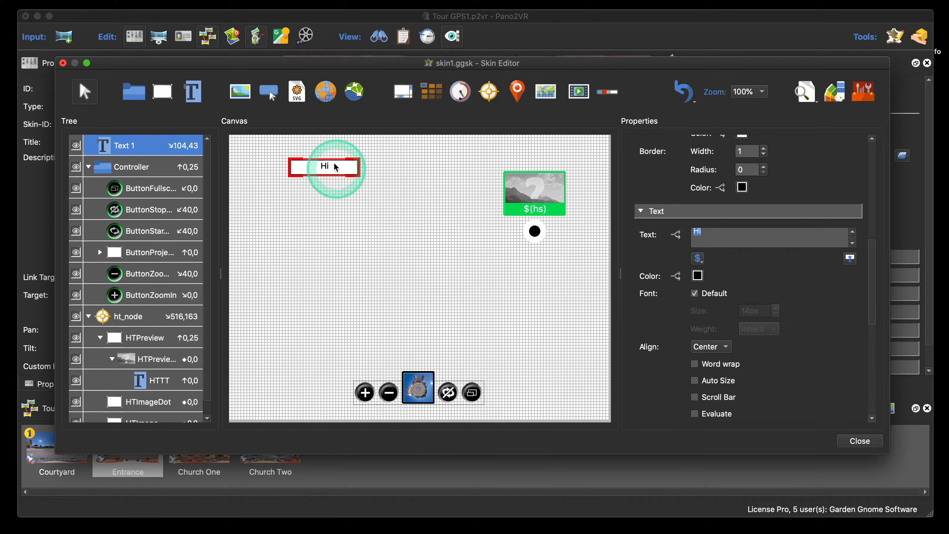
# Set the text field's size to 100 × 20 pixels and its position to X 10, Y 10
pyautogui.scroll(3, 815, 289)
pyautogui.scroll(5, 815, 289)
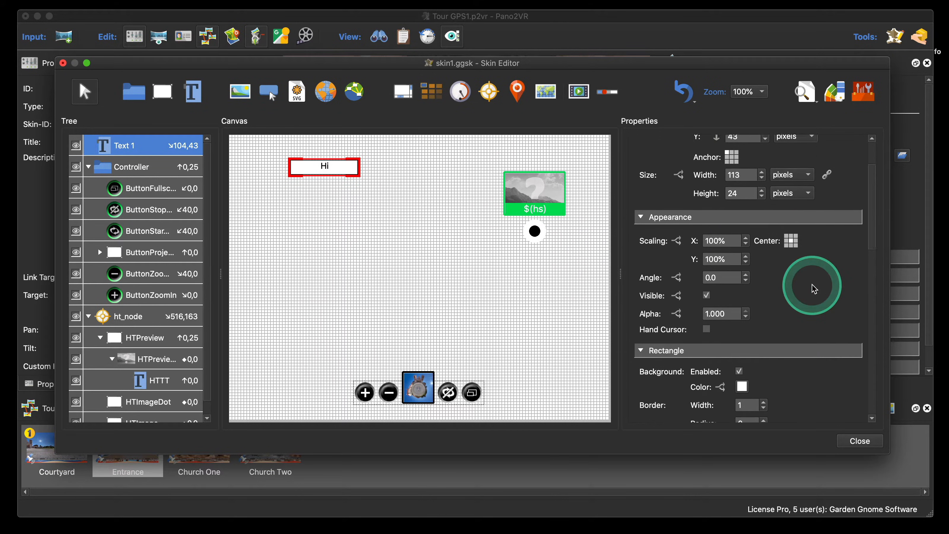
pyautogui.click(740, 221)
pyautogui.moveTo(742, 221); pyautogui.dragTo(691, 222)
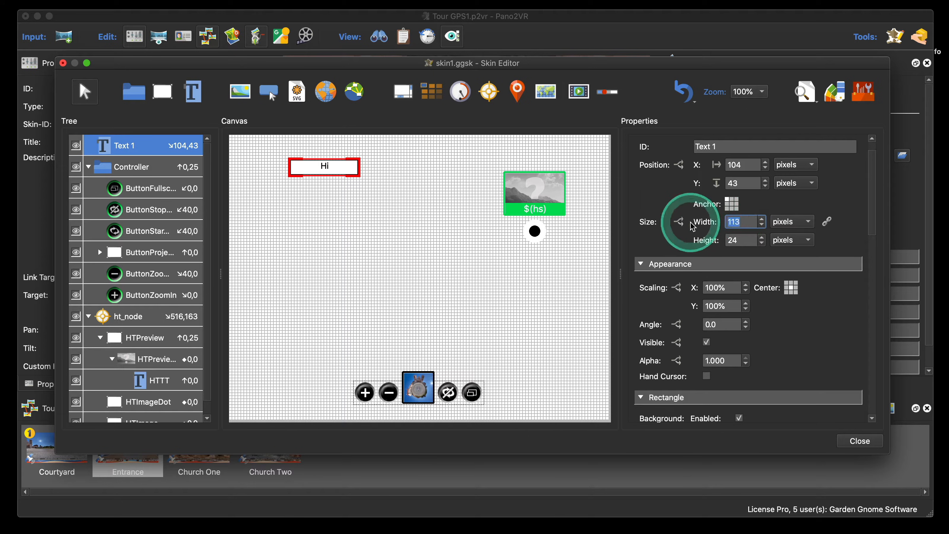
pyautogui.write('100')
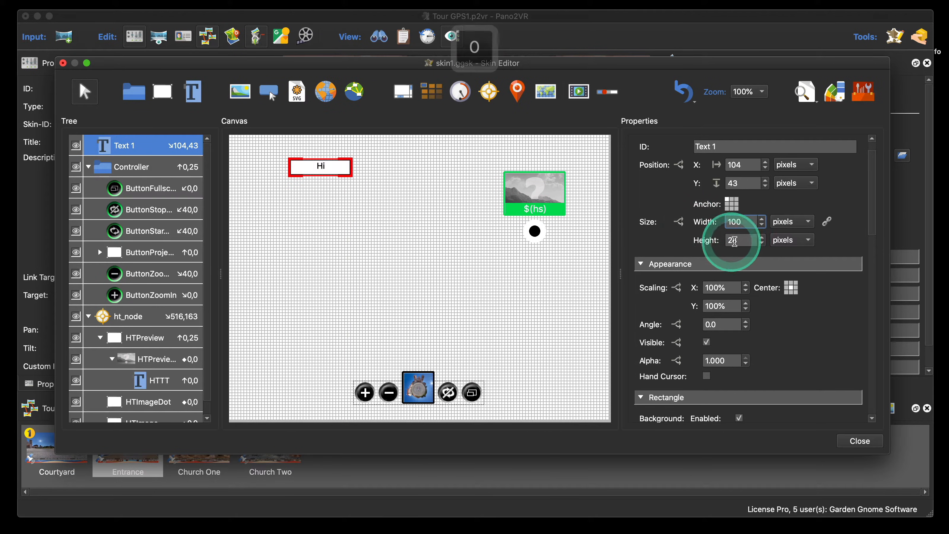
pyautogui.moveTo(747, 243); pyautogui.dragTo(712, 242)
pyautogui.write('20')
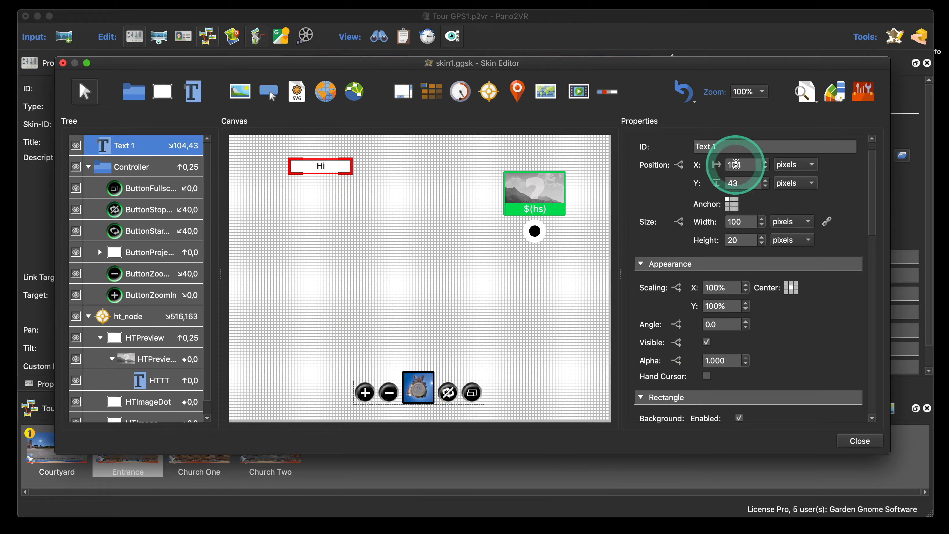
pyautogui.moveTo(746, 165); pyautogui.dragTo(702, 186)
pyautogui.write('1010')
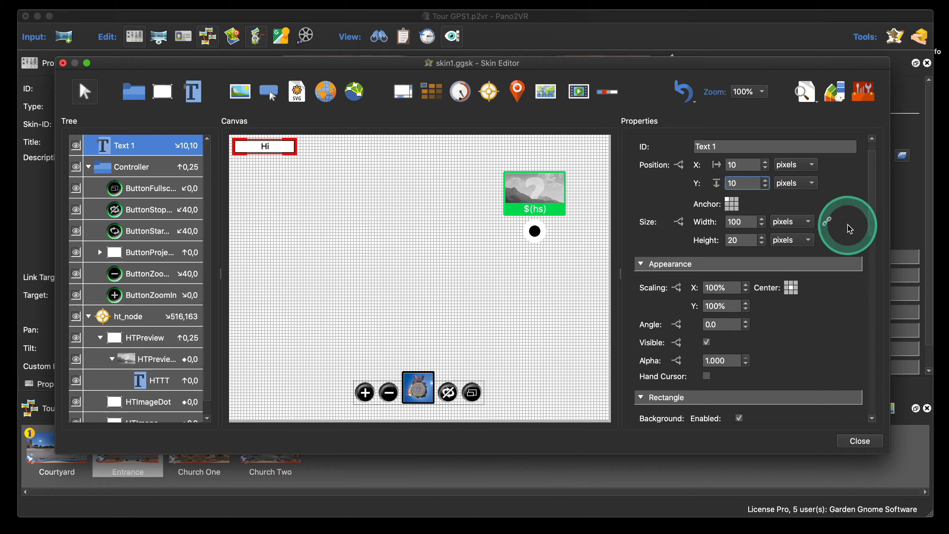
# Enlarge the text field's text entry area and select the text "Hi" in it
pyautogui.scroll(-2, 850, 228)
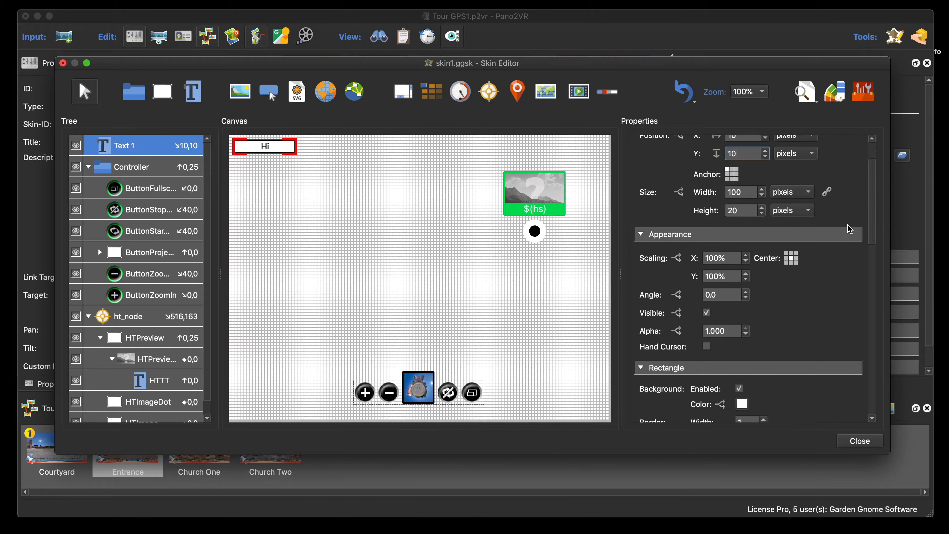
pyautogui.scroll(2, 851, 228)
pyautogui.scroll(-4, 850, 229)
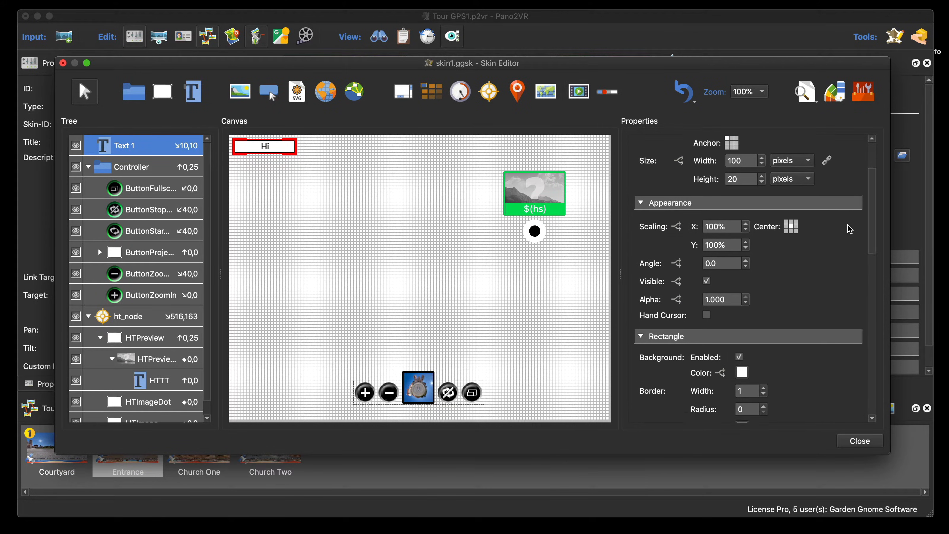
pyautogui.scroll(-3, 850, 229)
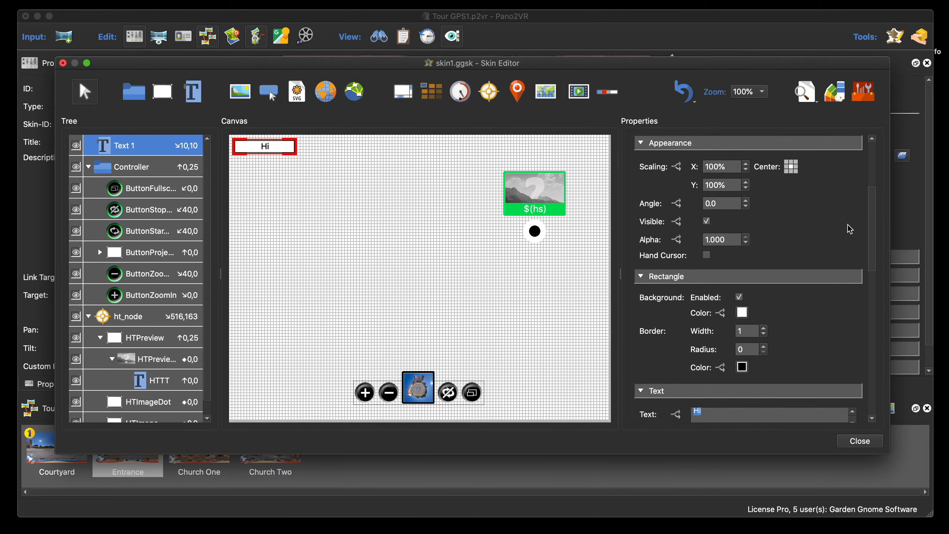
pyautogui.scroll(-7, 851, 229)
pyautogui.click(715, 286)
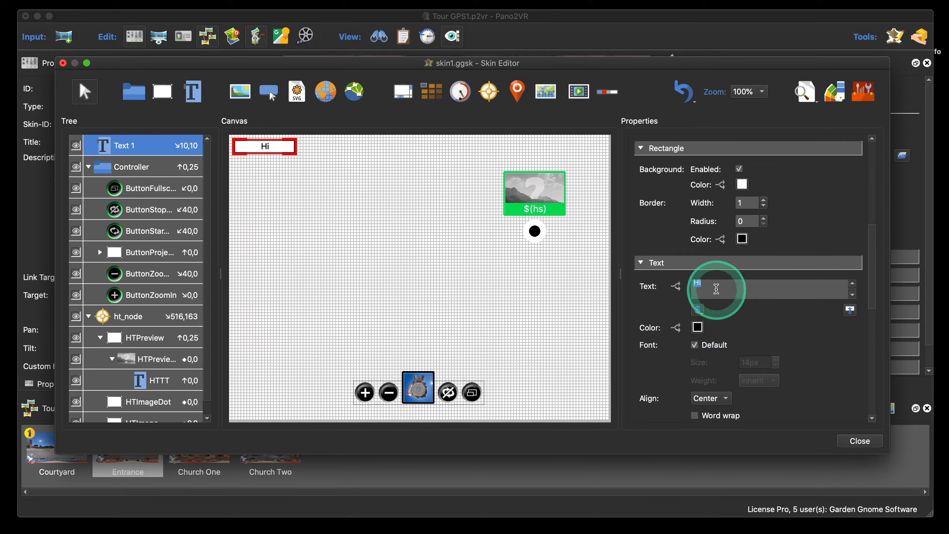
pyautogui.click(724, 290)
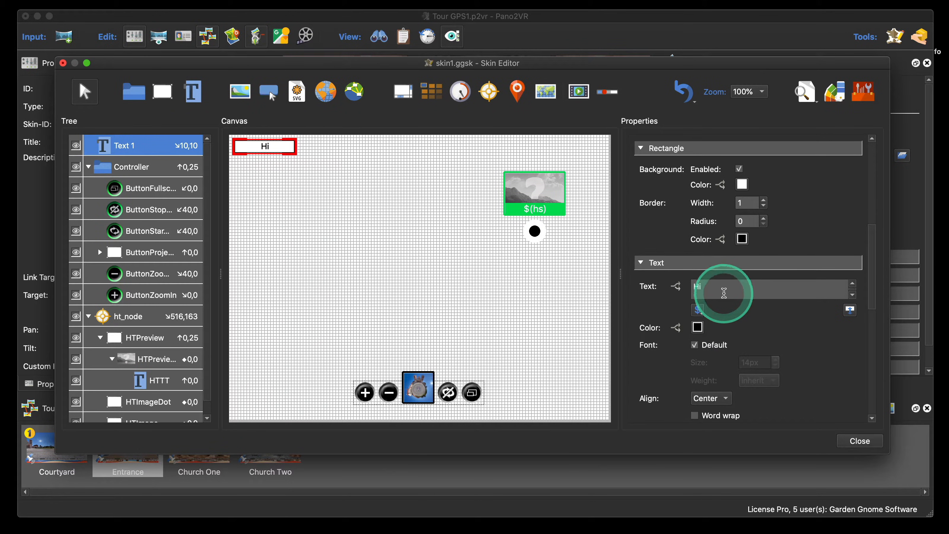
pyautogui.click(850, 312)
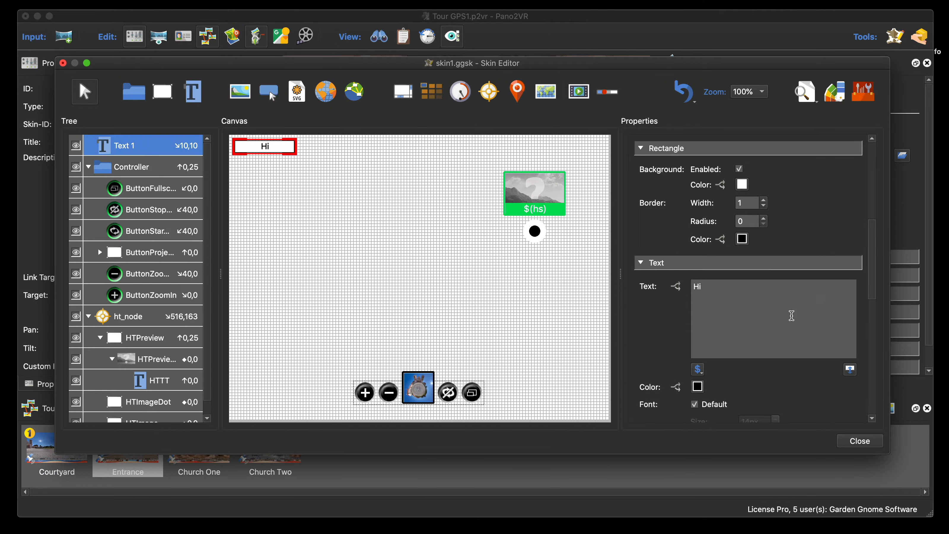
pyautogui.press('BackSpace')
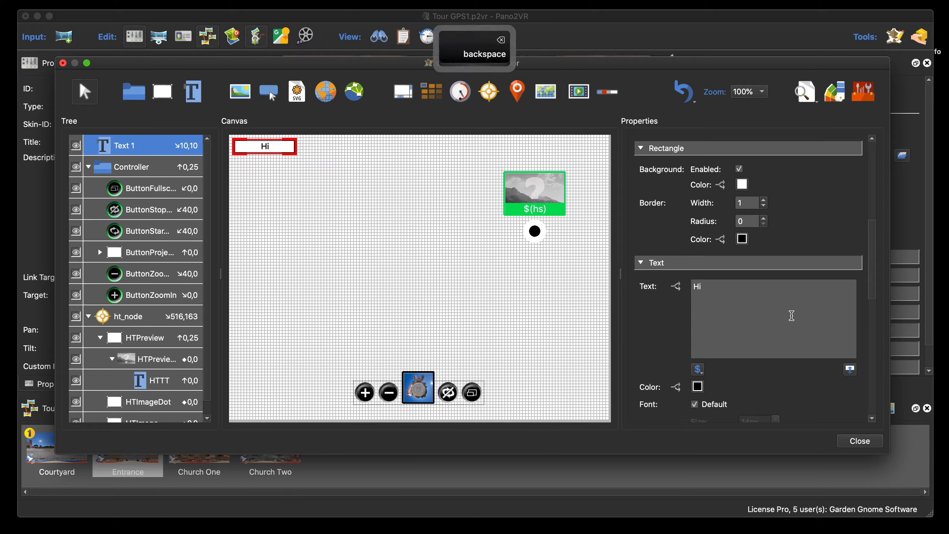
pyautogui.moveTo(791, 316); pyautogui.dragTo(729, 326)
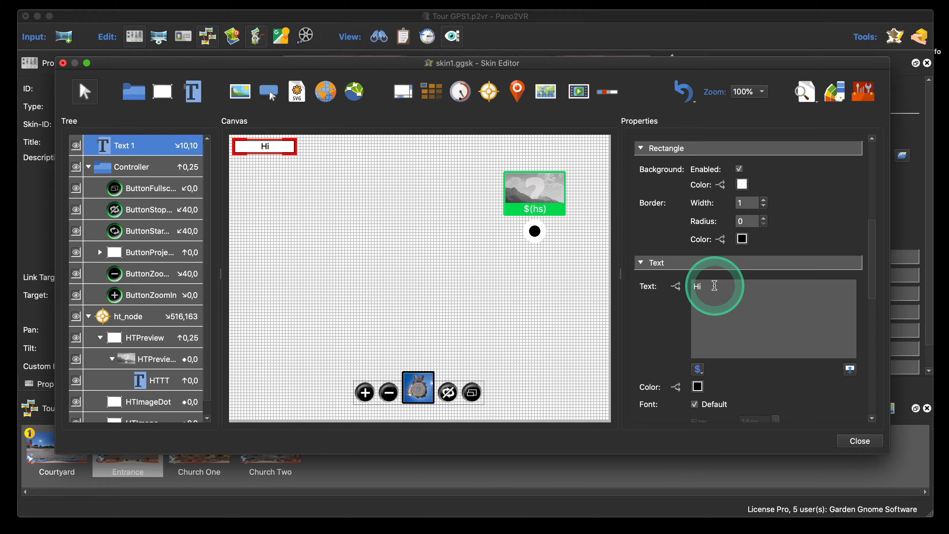
pyautogui.click(714, 288)
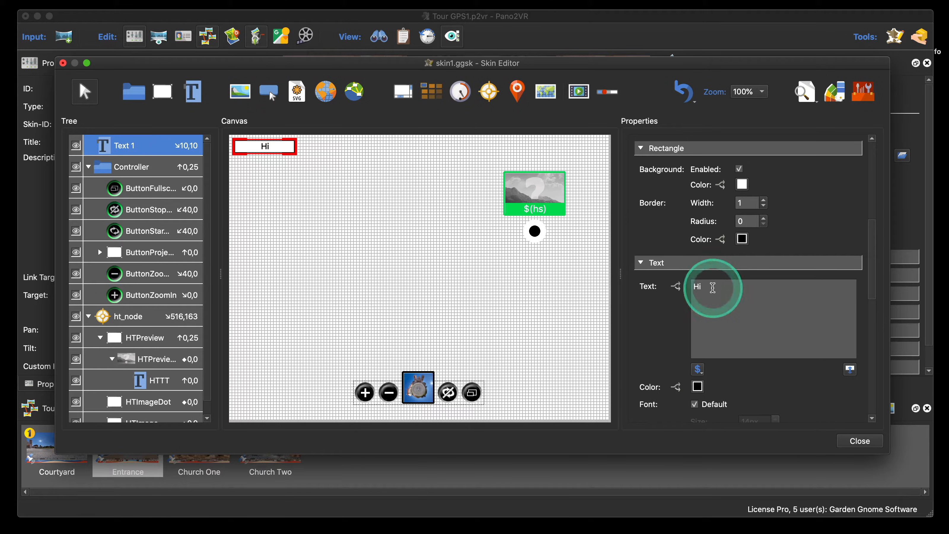
pyautogui.moveTo(708, 287); pyautogui.dragTo(692, 288)
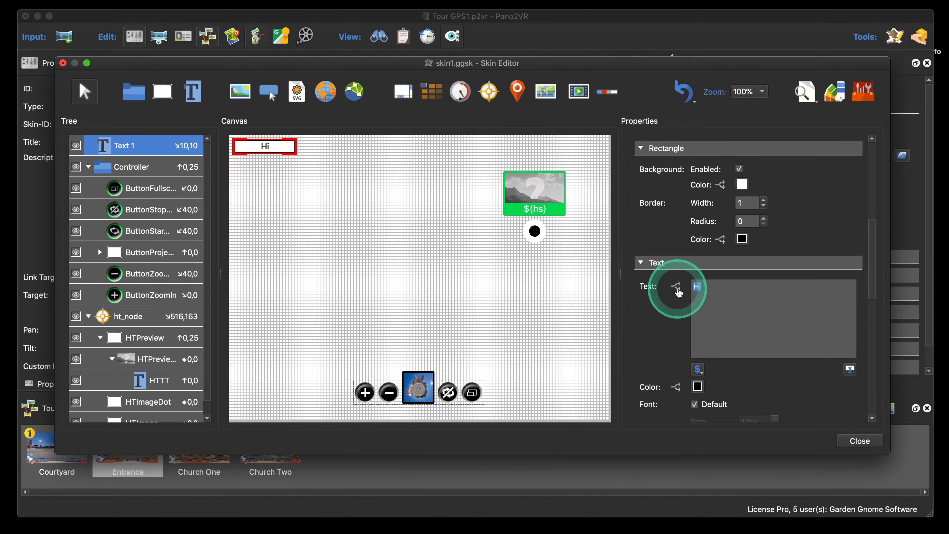
# Add a logic block condition to the text field's text with the tour trigger Tags, comparison contain and value "courtyard"
pyautogui.click(678, 291)
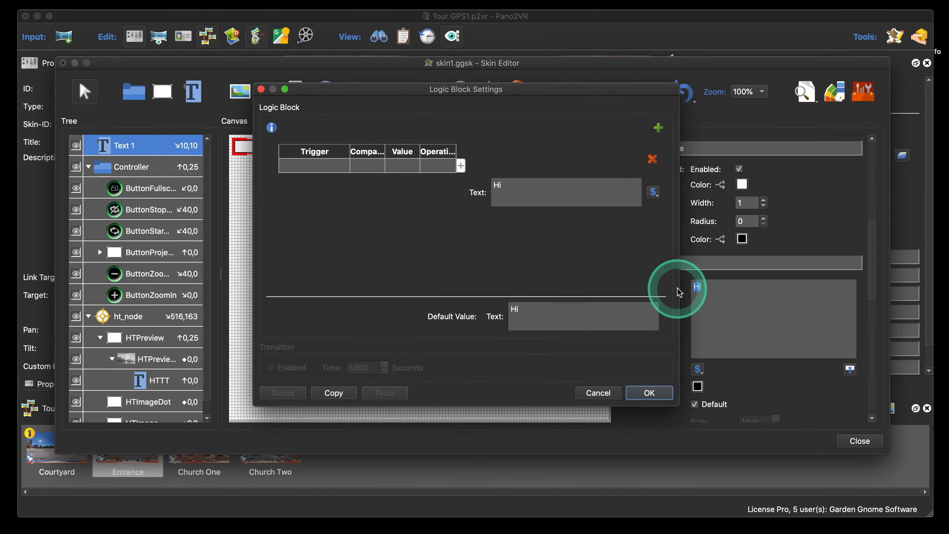
pyautogui.moveTo(531, 93); pyautogui.dragTo(484, 71)
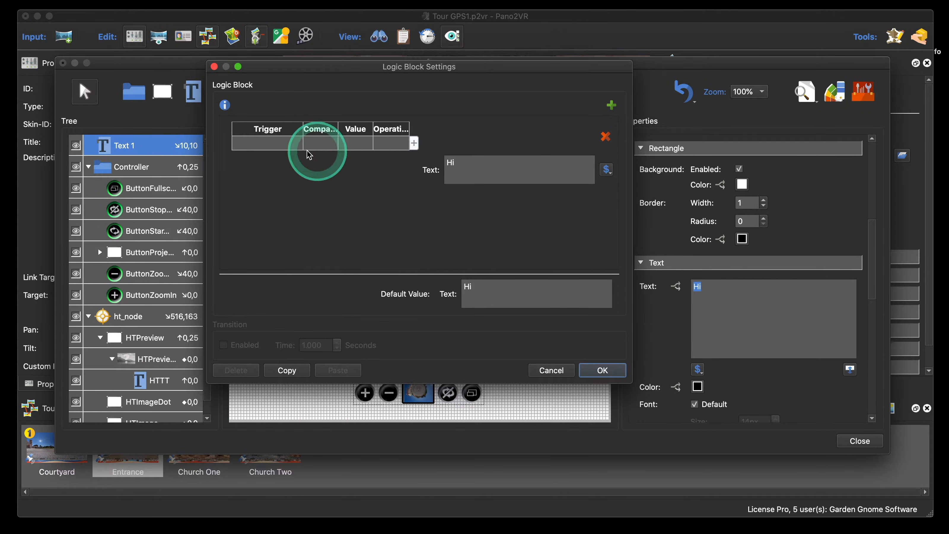
pyautogui.doubleClick(279, 145)
pyautogui.click(279, 148)
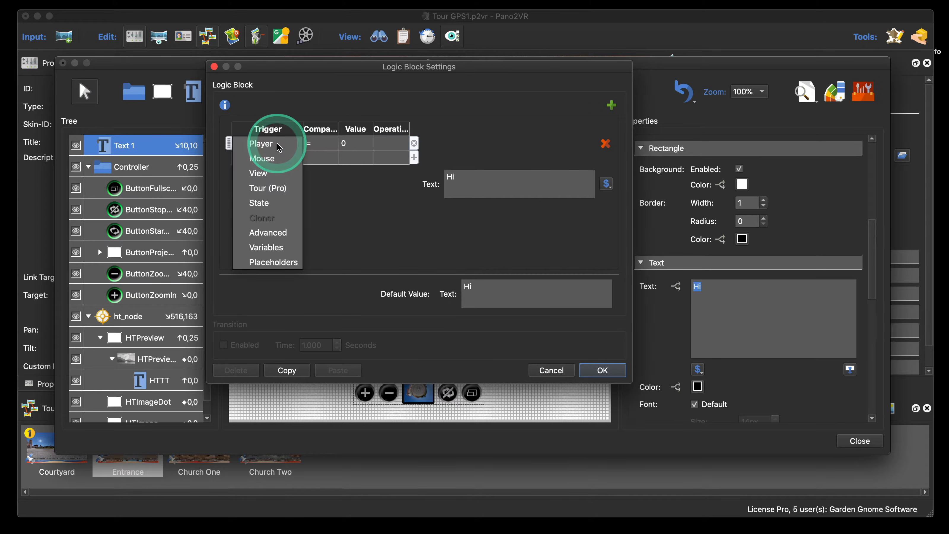
pyautogui.click(280, 189)
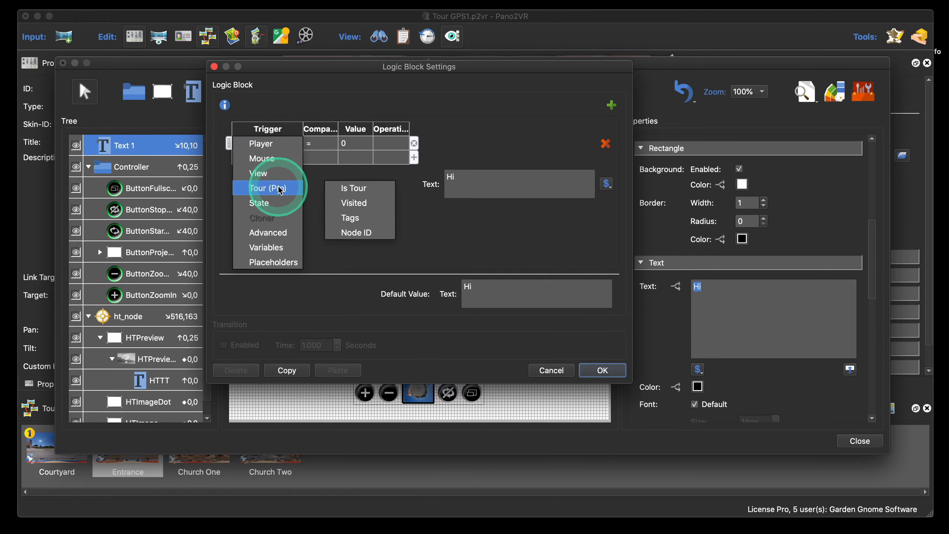
pyautogui.click(351, 218)
pyautogui.doubleClick(358, 144)
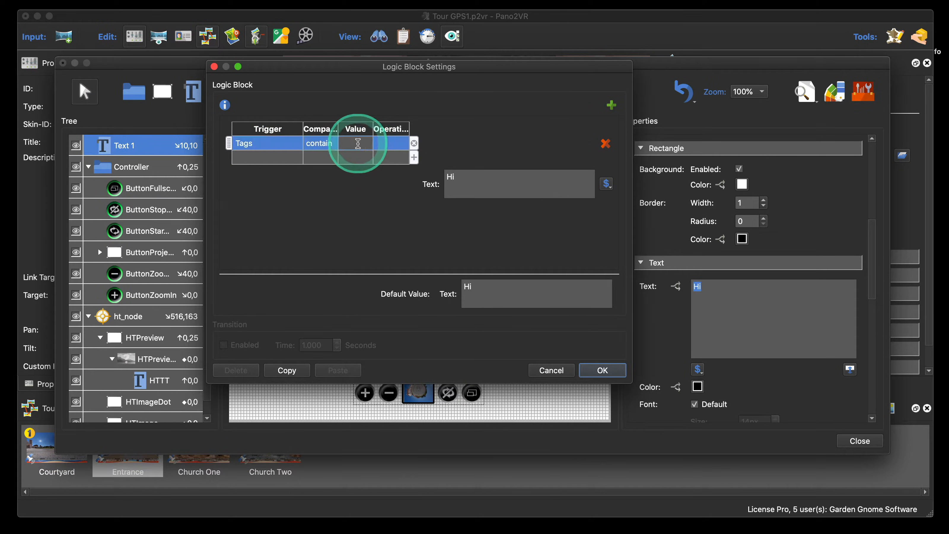
pyautogui.write('courtyard')
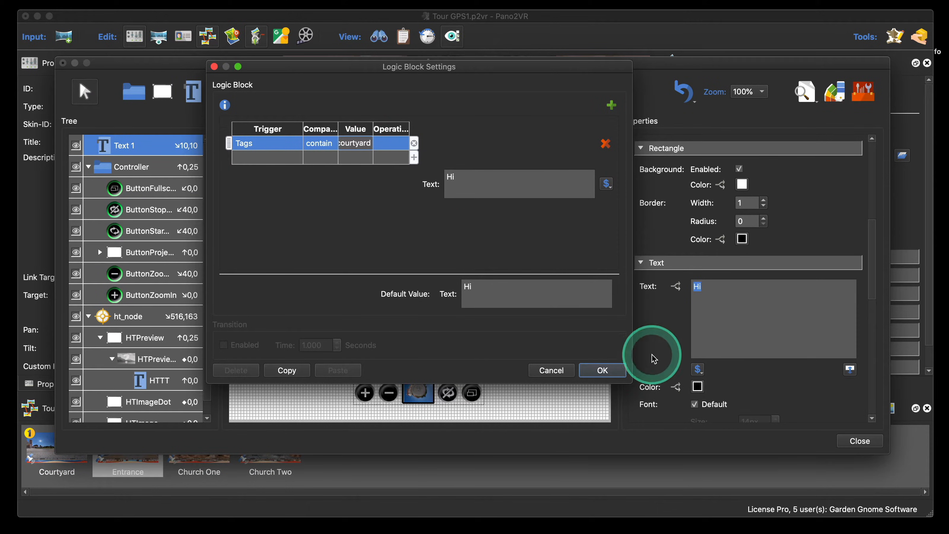
# Set the text for the logic block's courtyard tag condition to "Im here" and apply the logic block
pyautogui.moveTo(663, 337); pyautogui.dragTo(699, 334)
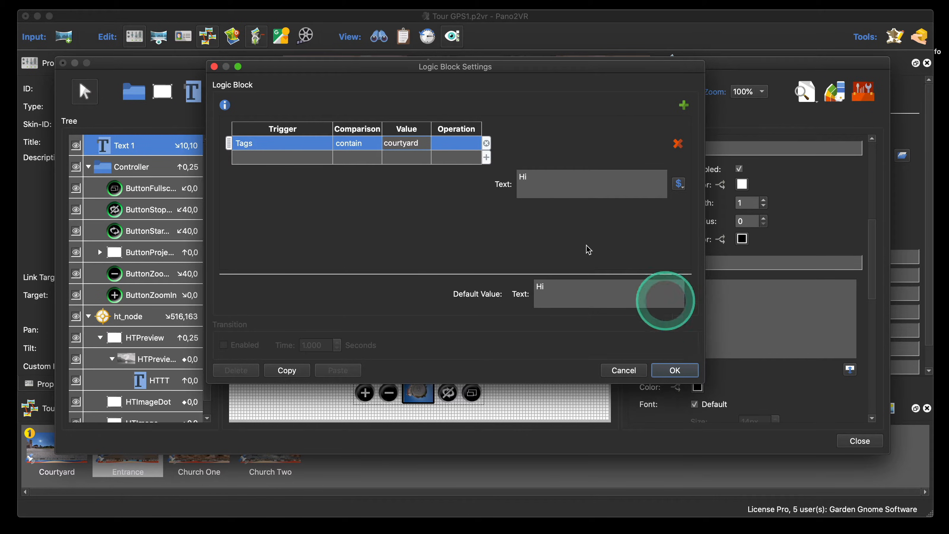
pyautogui.moveTo(531, 177); pyautogui.dragTo(514, 176)
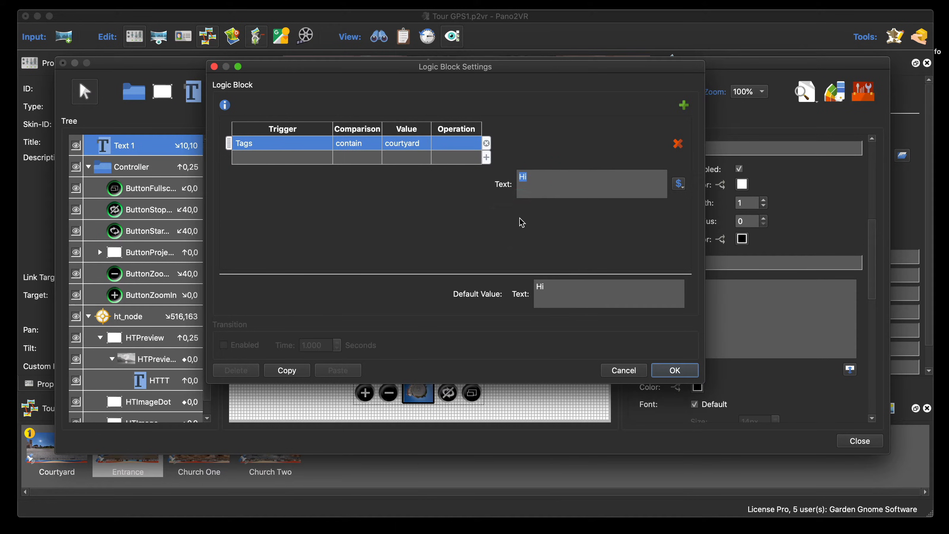
pyautogui.write('Im here')
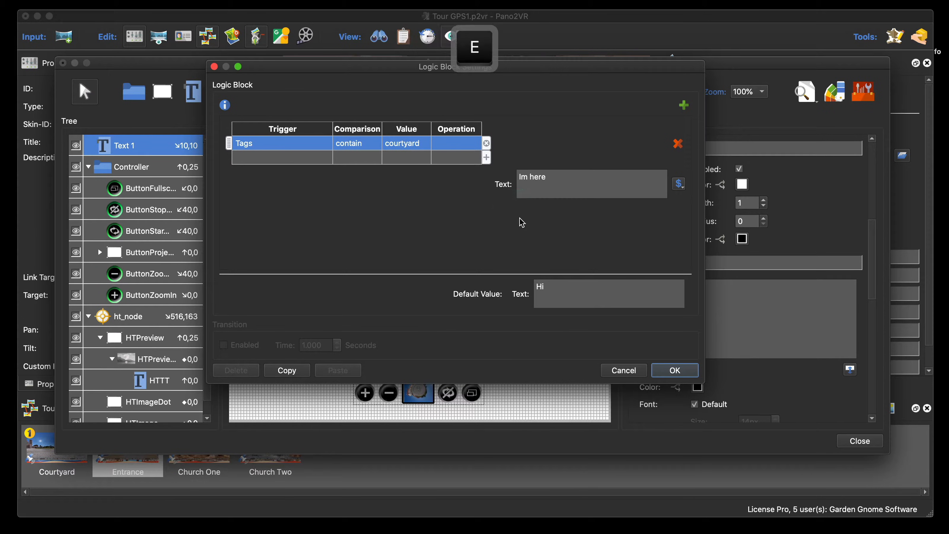
pyautogui.click(521, 223)
pyautogui.click(675, 371)
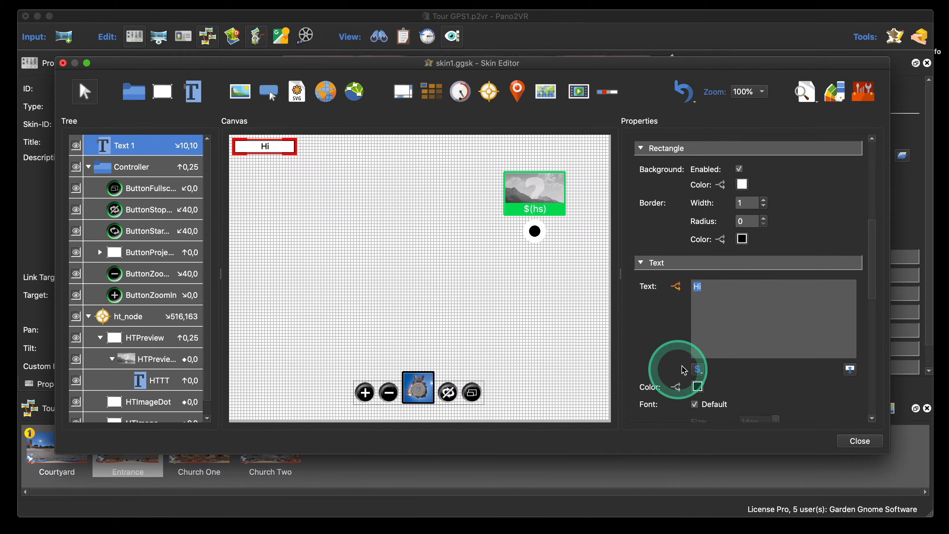
# Save the skin changes, generate the tour output, and close the preview after checking the text field
pyautogui.click(856, 442)
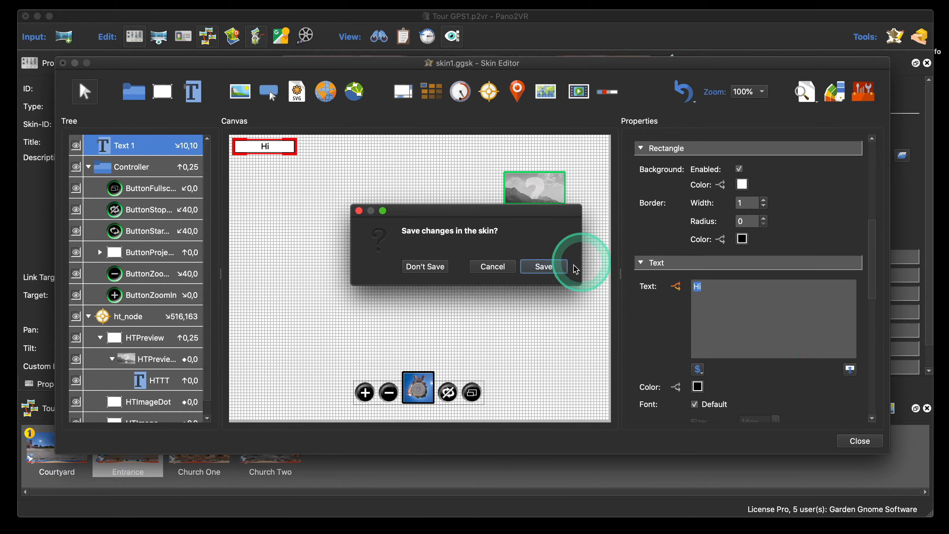
pyautogui.click(554, 266)
pyautogui.click(734, 219)
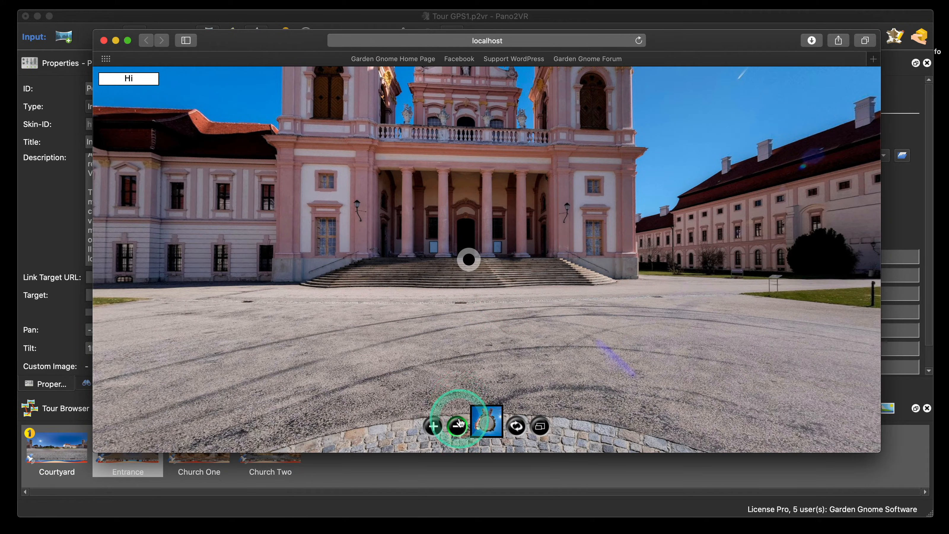
pyautogui.click(105, 40)
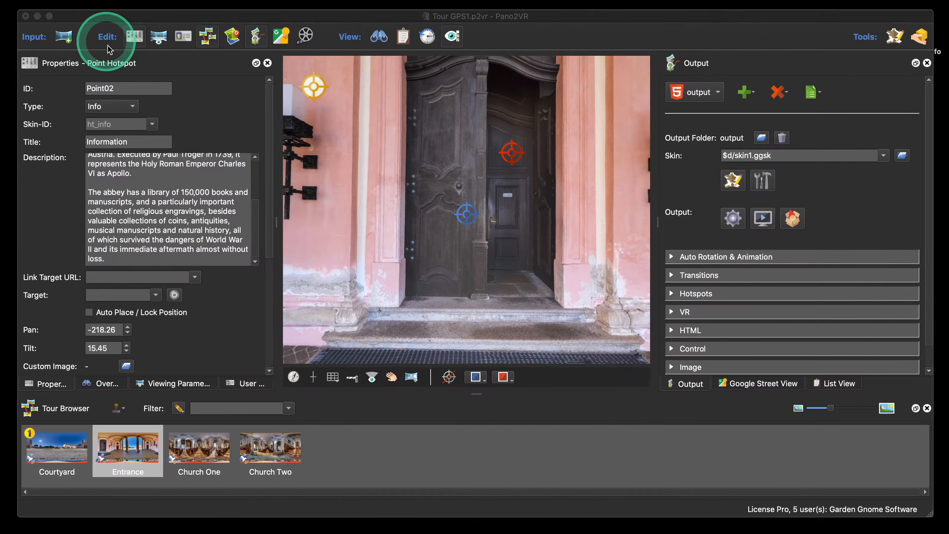
# Add the tag "courtyard" to the Entrance node's user data and copy the tag text
pyautogui.click(244, 383)
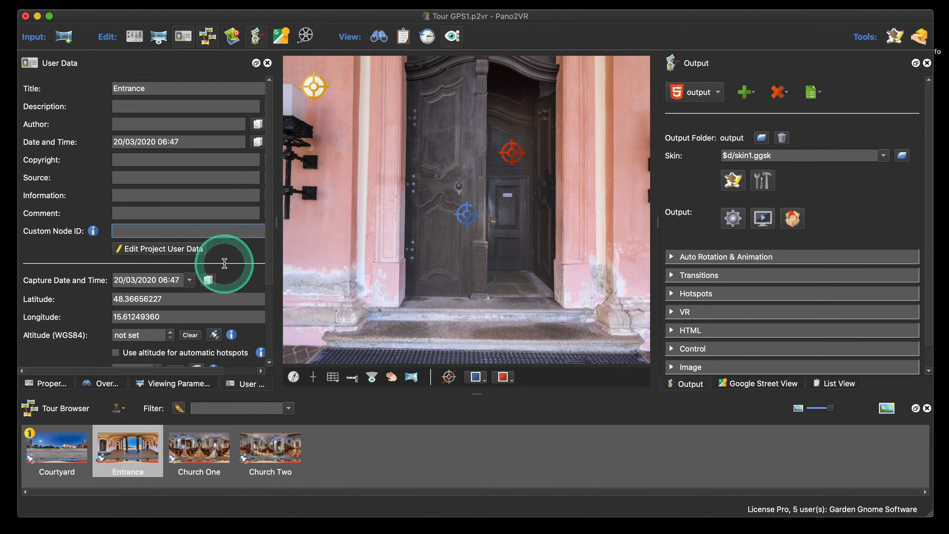
pyautogui.scroll(-3, 226, 264)
pyautogui.click(191, 296)
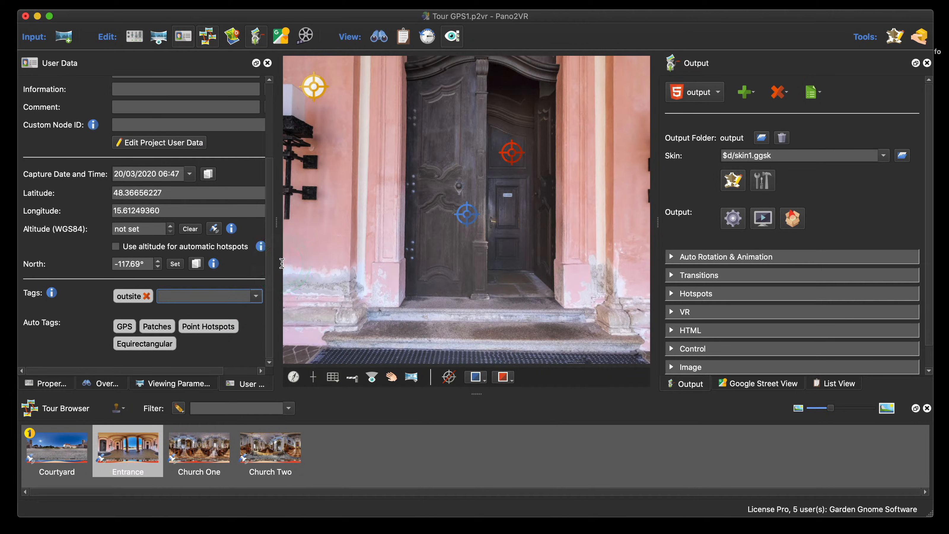
pyautogui.write('courtyard')
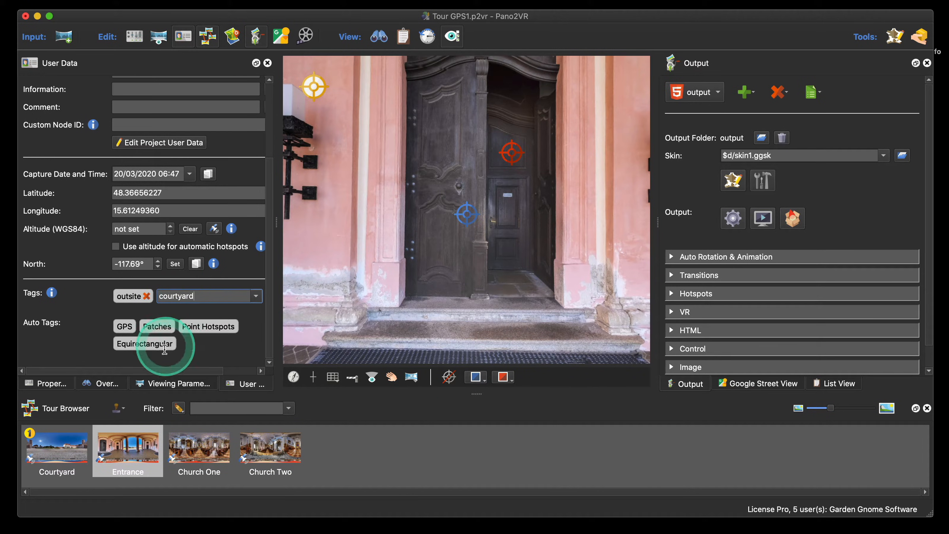
pyautogui.moveTo(201, 296); pyautogui.dragTo(158, 295)
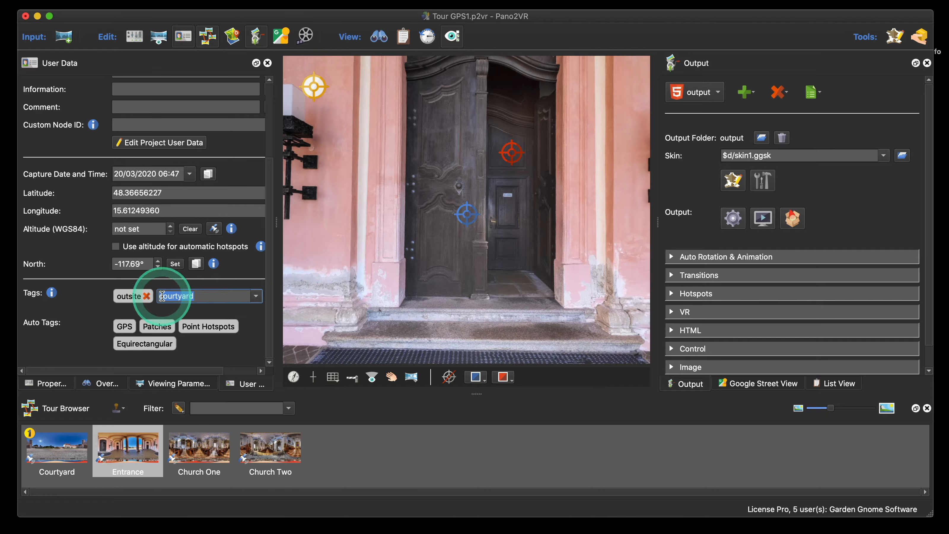
pyautogui.press('super+c')
# Add the copied tag "courtyard" to the Courtyard node's user data
pyautogui.click(56, 449)
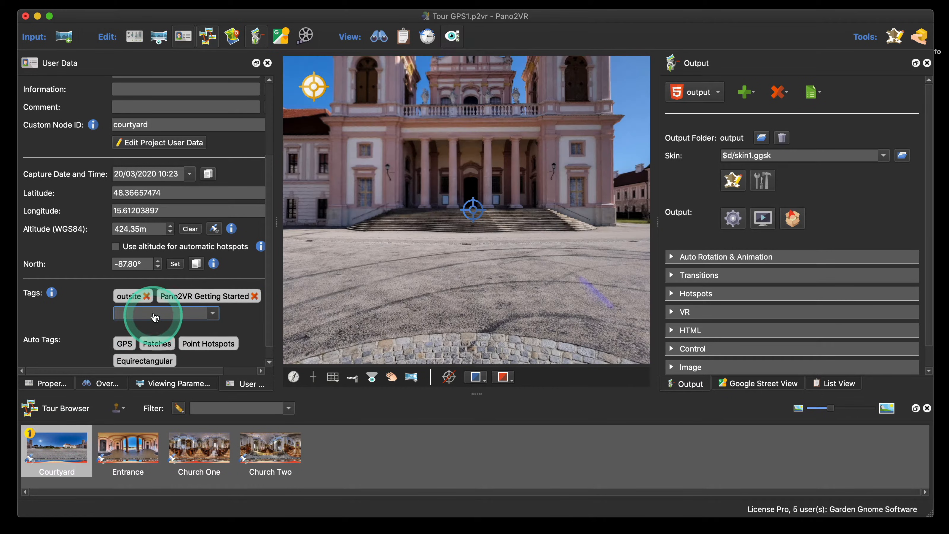
pyautogui.press('super+v')
pyautogui.press('Return')
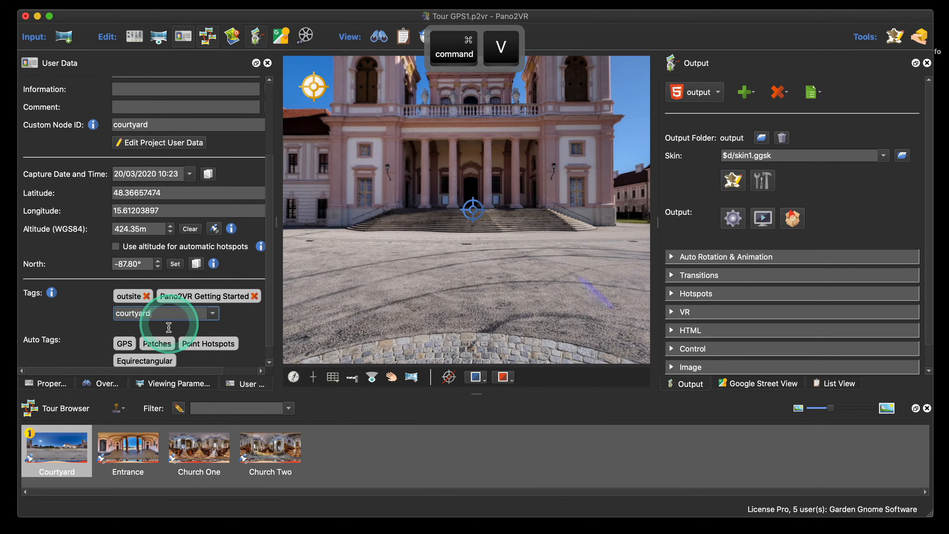
# Generate the tour output and check the text field in the Courtyard, Entrance and Church One nodes
pyautogui.click(733, 218)
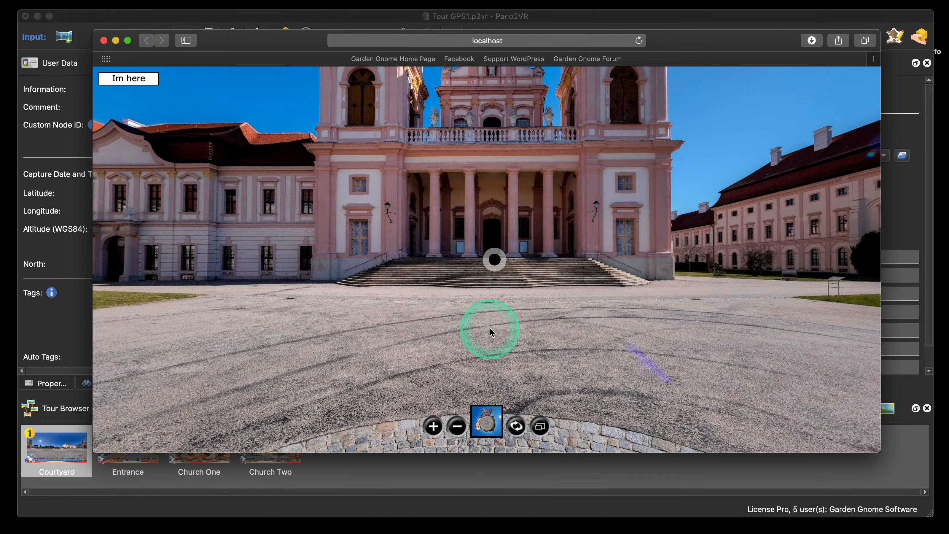
pyautogui.click(496, 261)
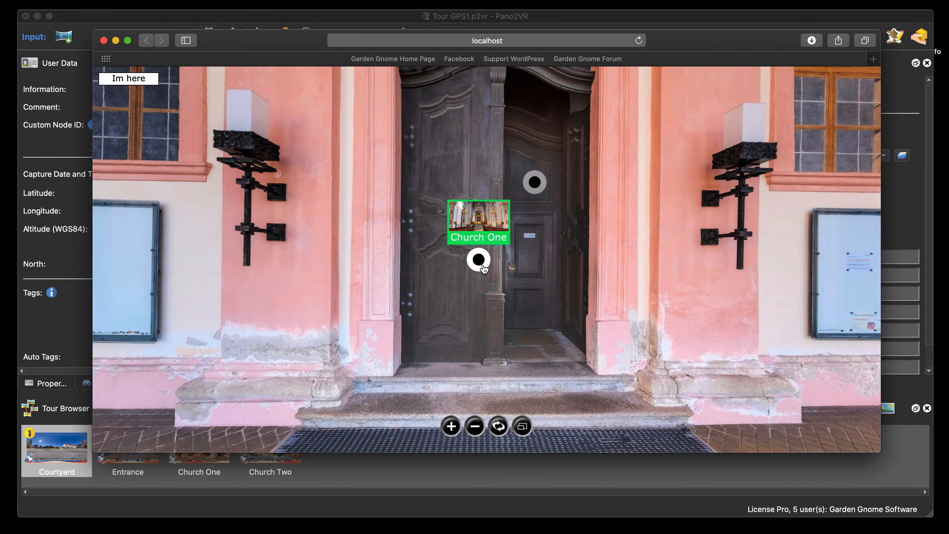
pyautogui.click(483, 268)
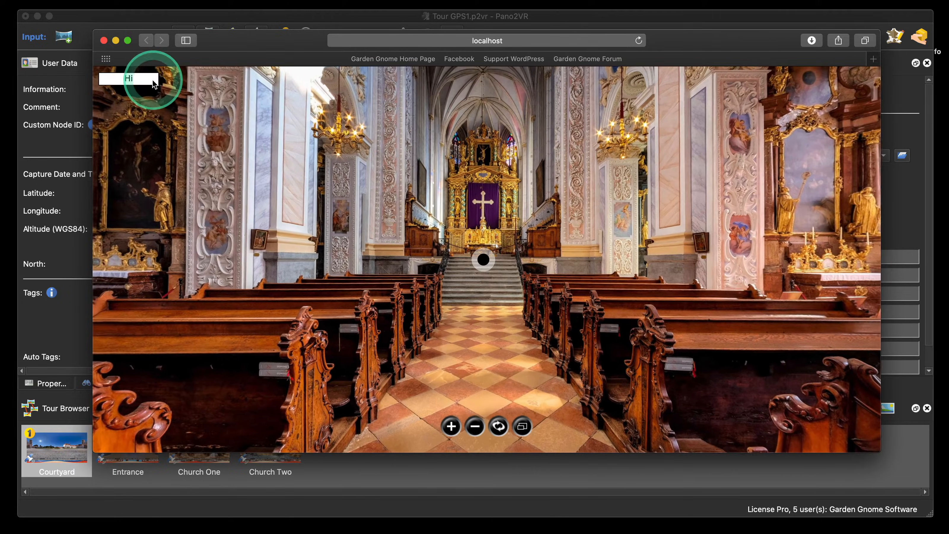
pyautogui.click(104, 40)
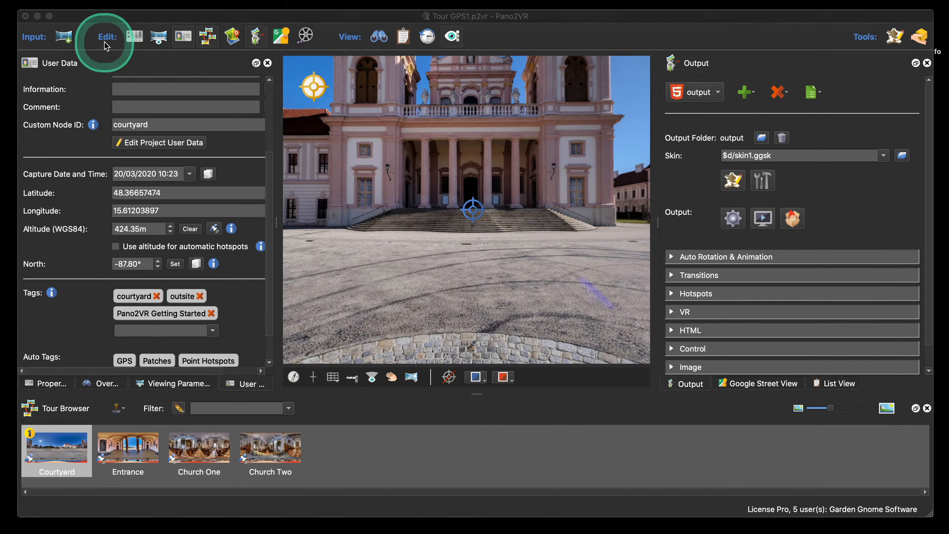
# Reopen the skin and delete the logic block from the text of the Text 1 field
pyautogui.click(733, 181)
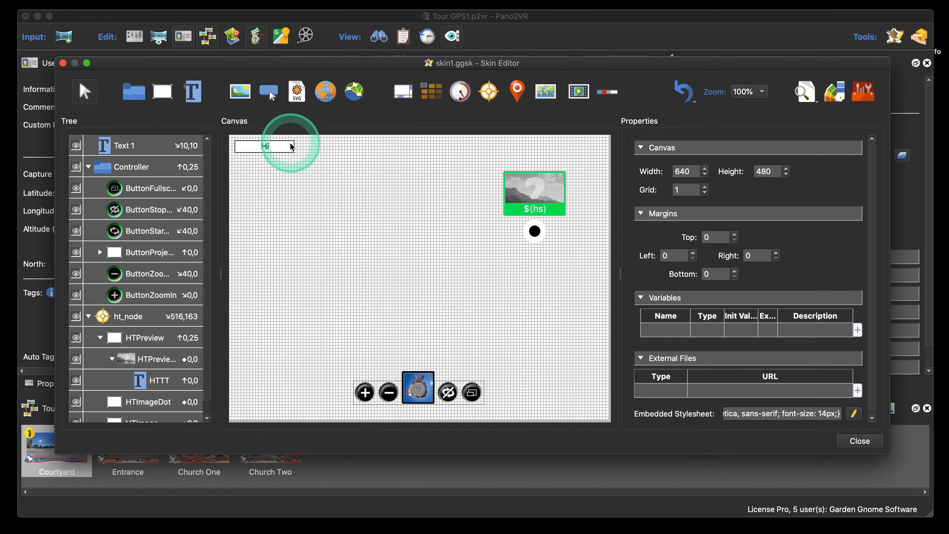
pyautogui.click(255, 152)
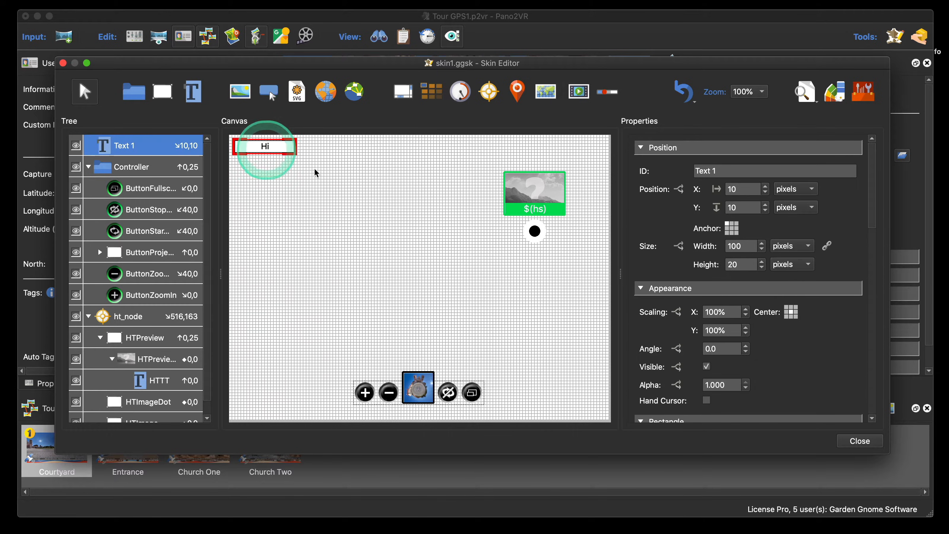
pyautogui.scroll(-6, 804, 337)
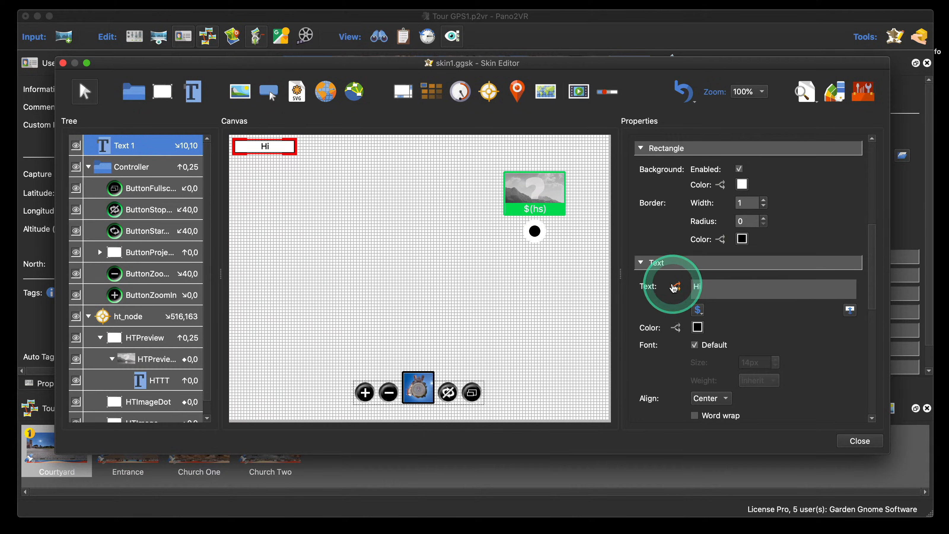
pyautogui.click(676, 286)
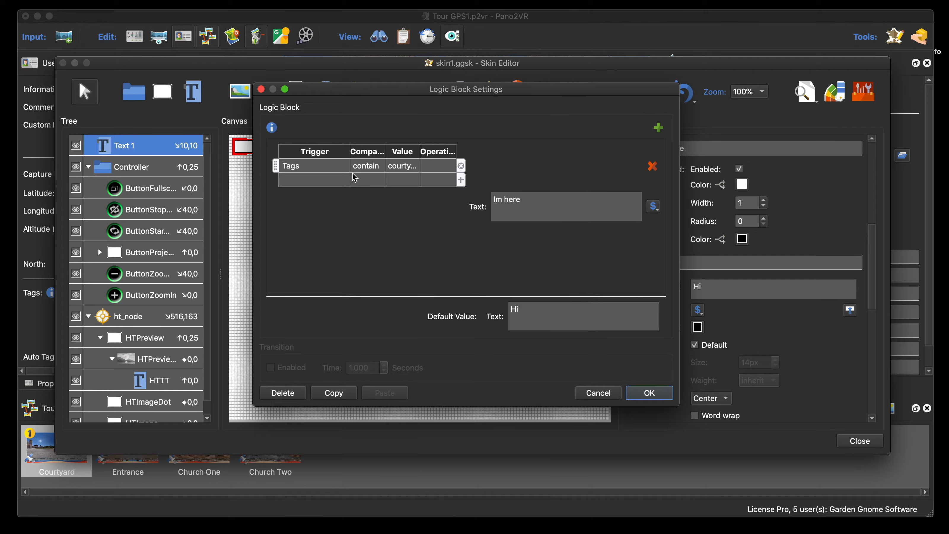
pyautogui.click(355, 178)
pyautogui.click(424, 217)
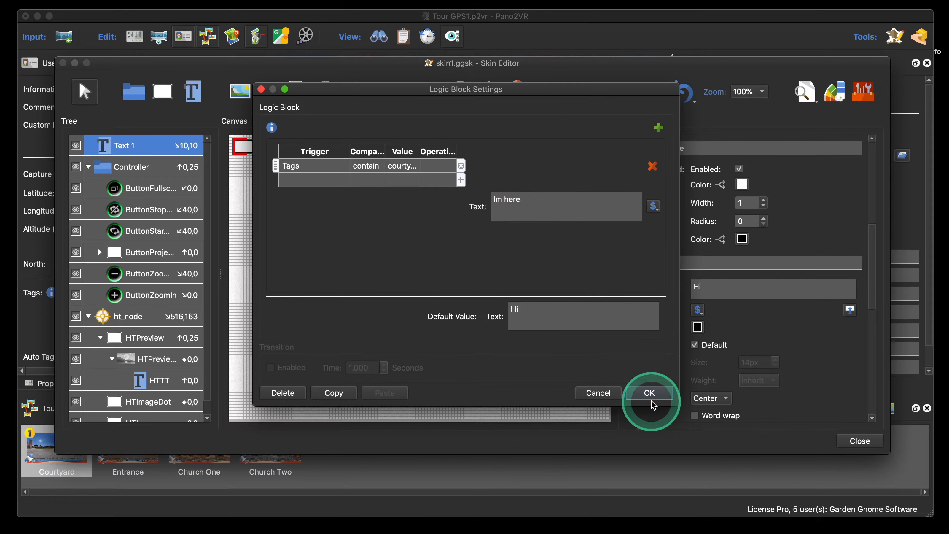
pyautogui.click(288, 393)
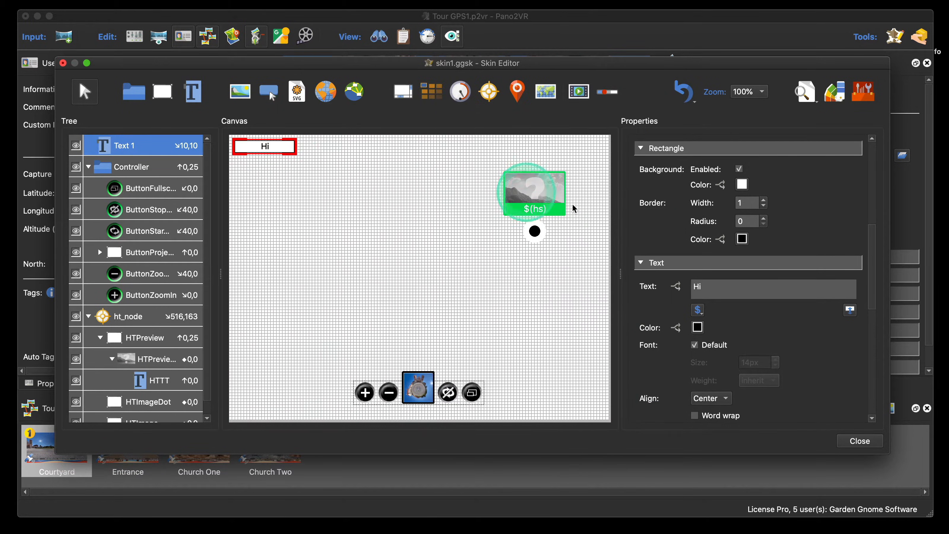
# Replace the text field's text with the user data title placeholder $(ut) and save the skin
pyautogui.scroll(-3, 816, 222)
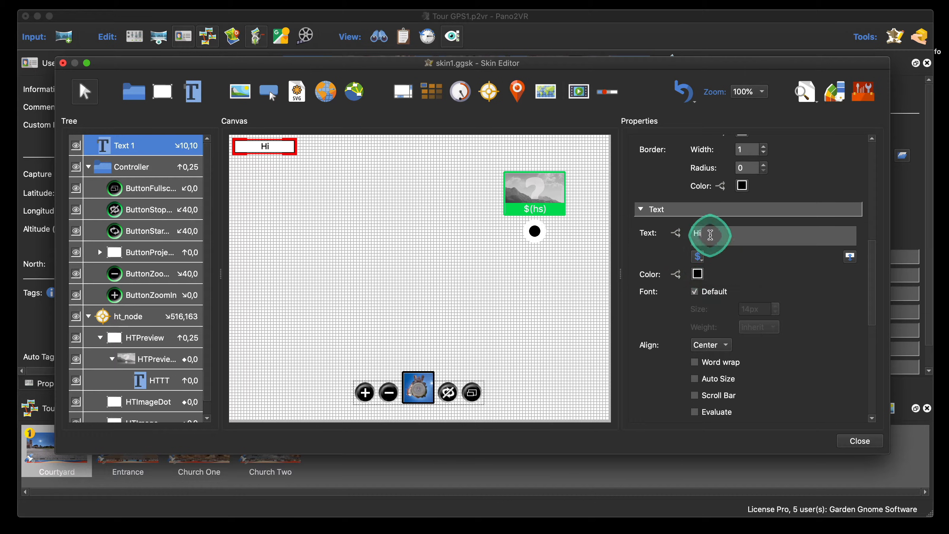
pyautogui.doubleClick(697, 234)
pyautogui.press('BackSpace')
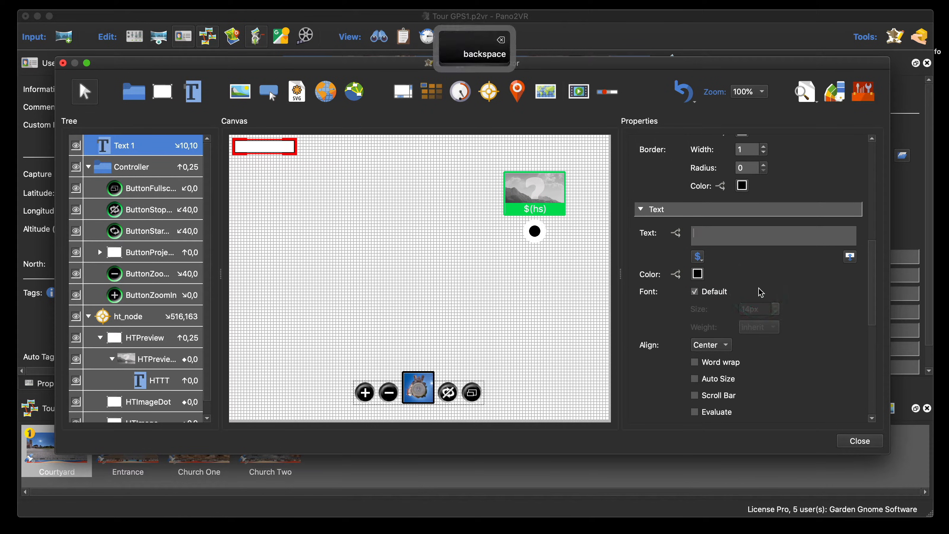
pyautogui.click(698, 257)
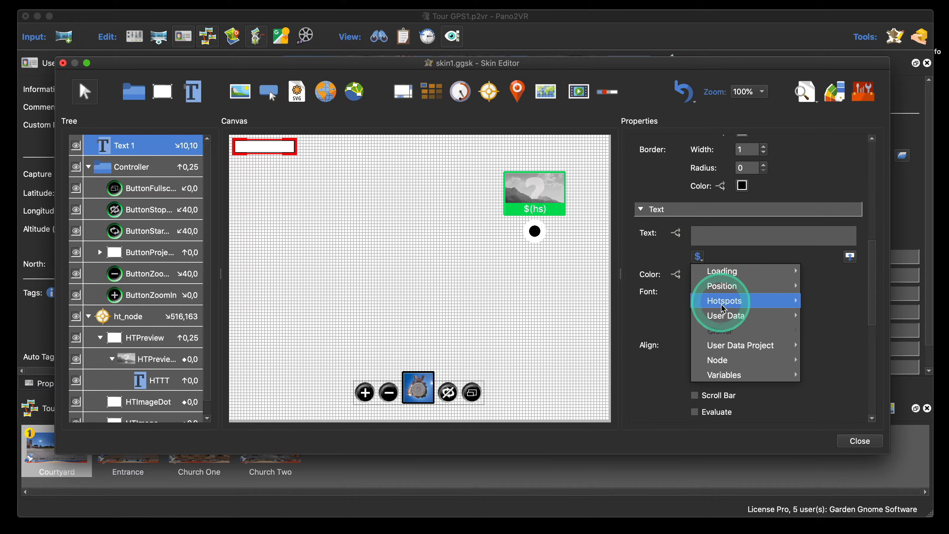
pyautogui.moveTo(722, 307)
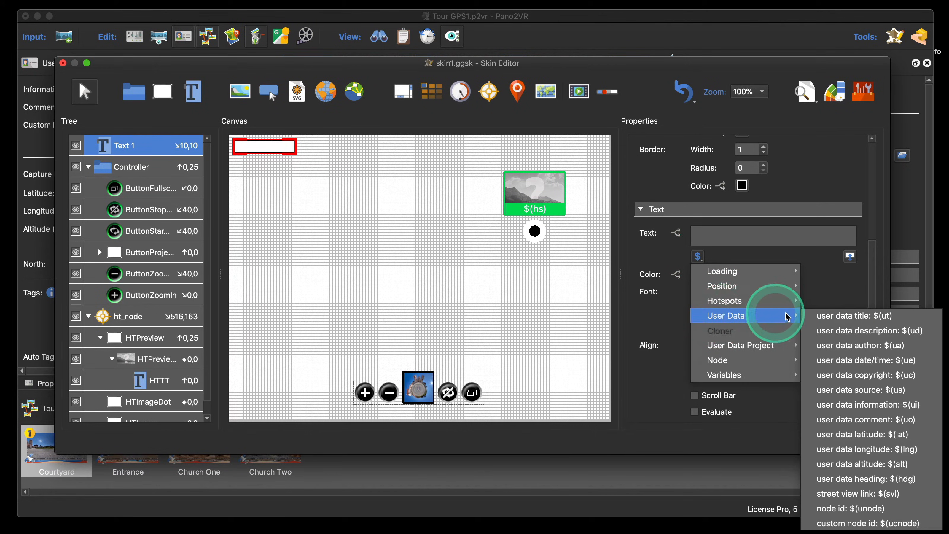
pyautogui.click(824, 316)
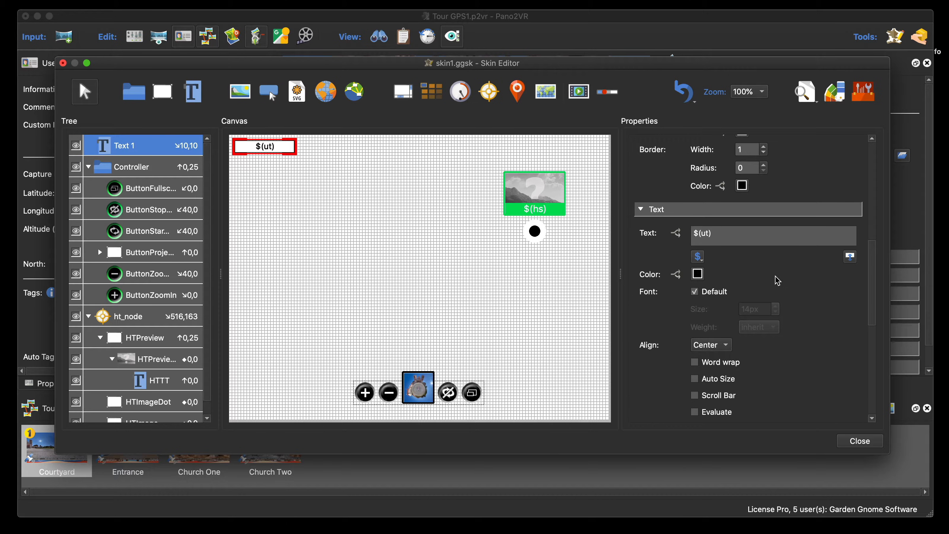
pyautogui.click(861, 441)
pyautogui.click(549, 268)
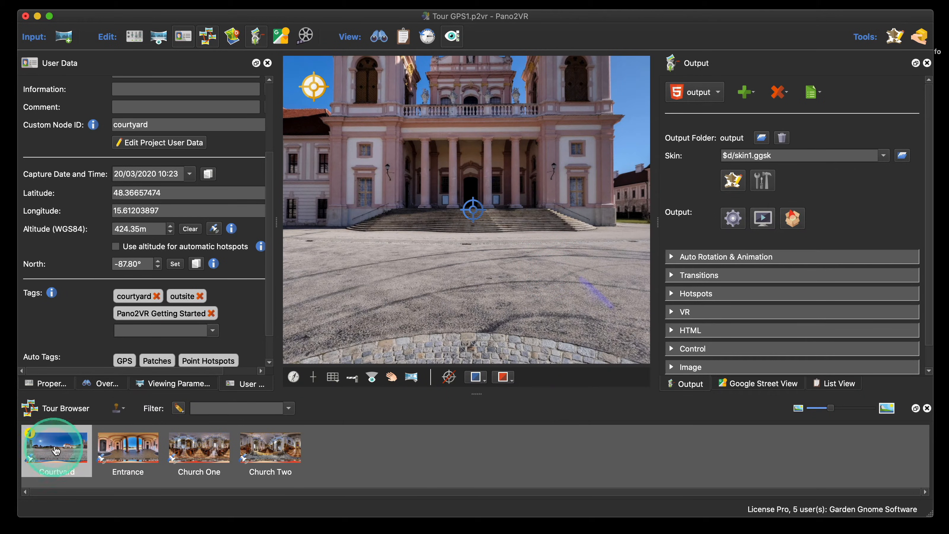
# Review the user data titles of the Courtyard, Entrance and Church One nodes
pyautogui.scroll(2, 243, 202)
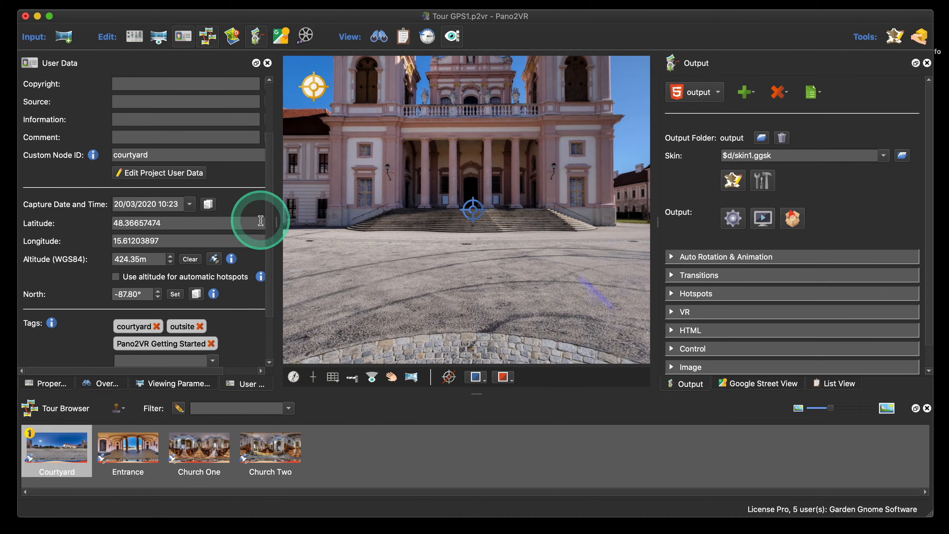
pyautogui.scroll(5, 265, 232)
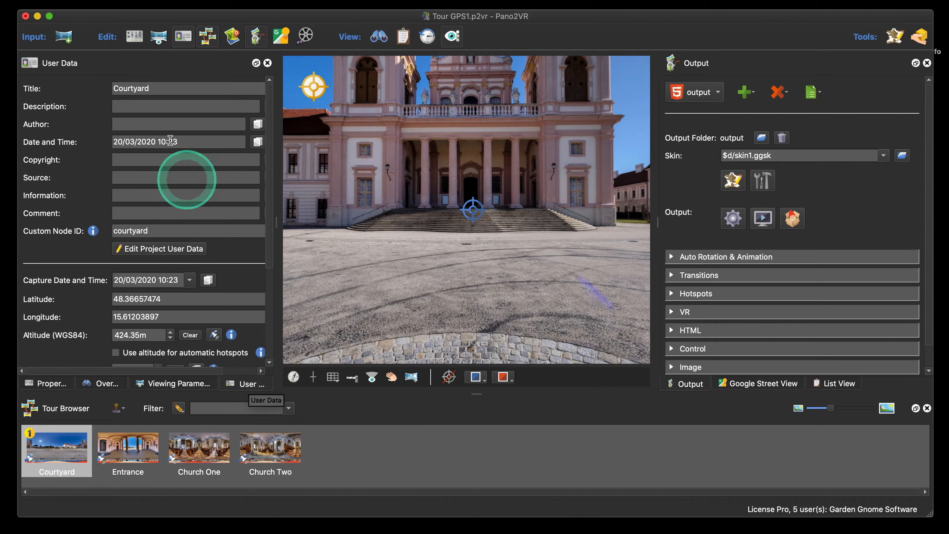
pyautogui.click(126, 453)
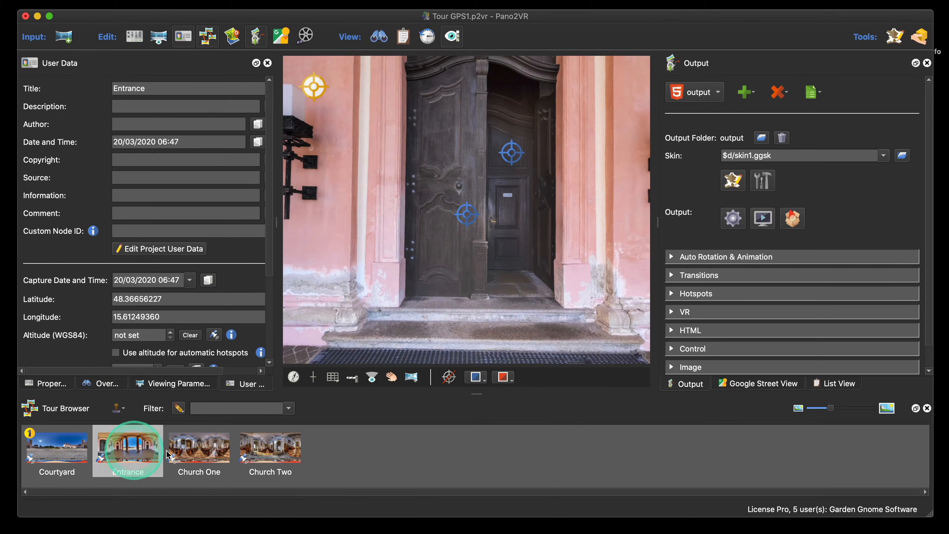
pyautogui.click(196, 451)
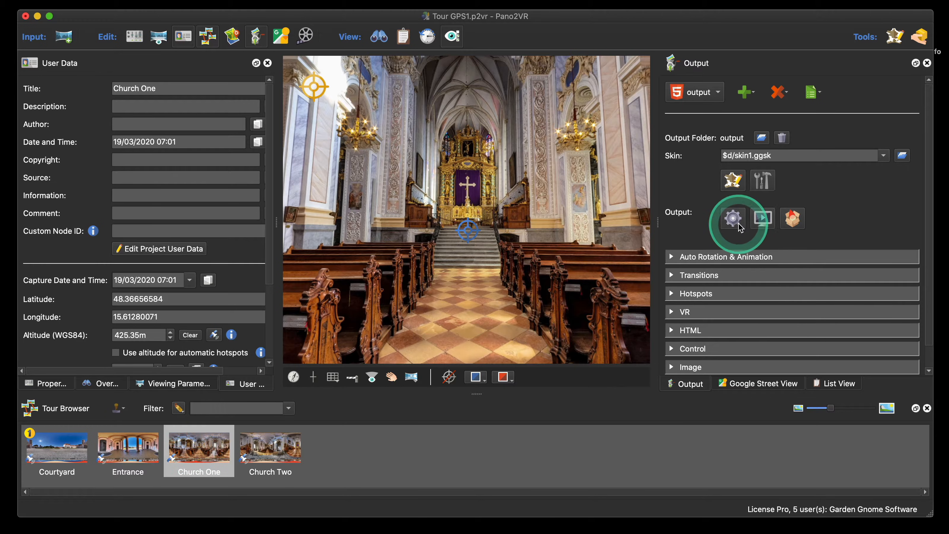
# Generate the tour output and check the title shown by the text field in the Courtyard, Entrance and Church One nodes
pyautogui.click(740, 226)
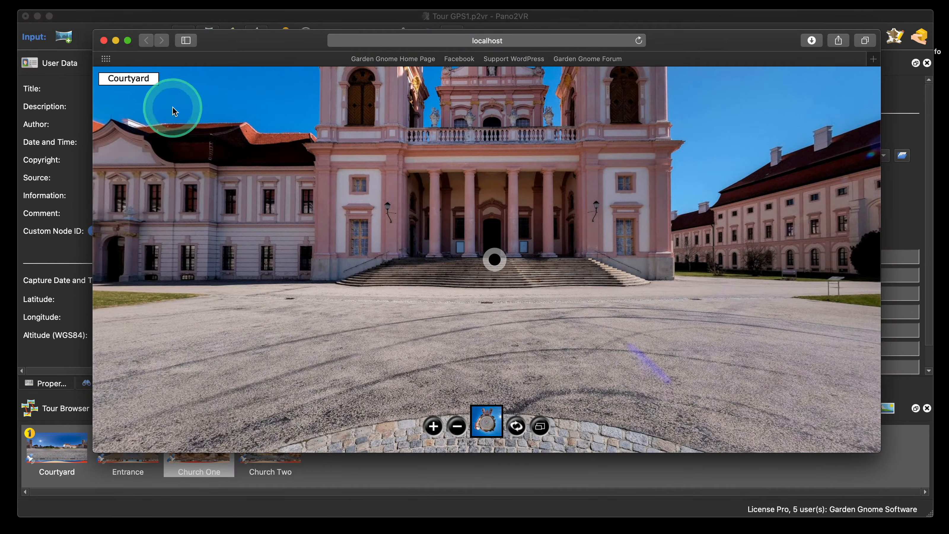
pyautogui.click(492, 265)
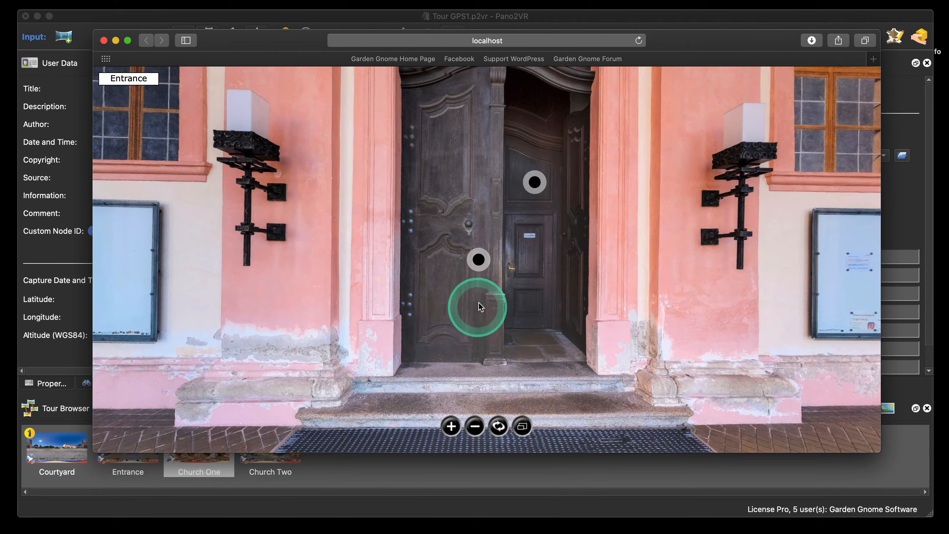
pyautogui.click(478, 263)
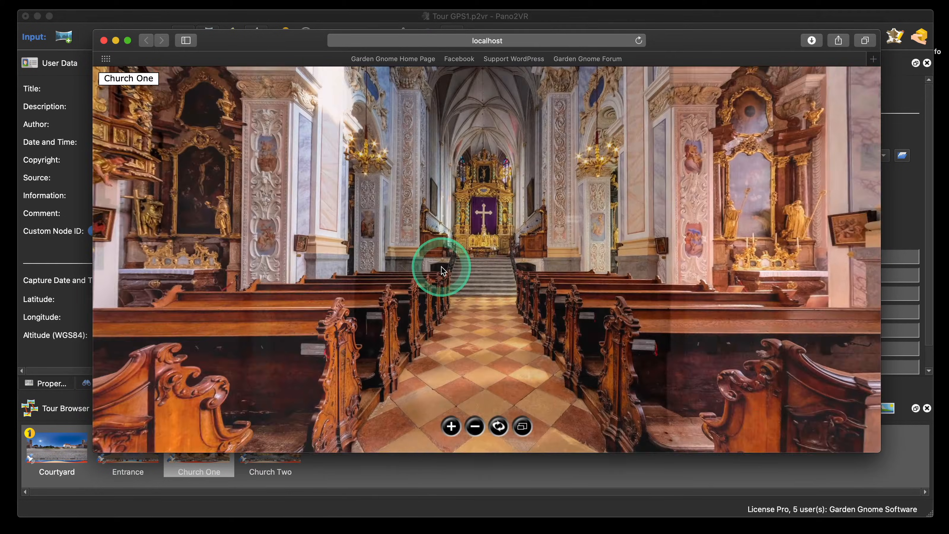
pyautogui.moveTo(331, 310); pyautogui.dragTo(424, 307)
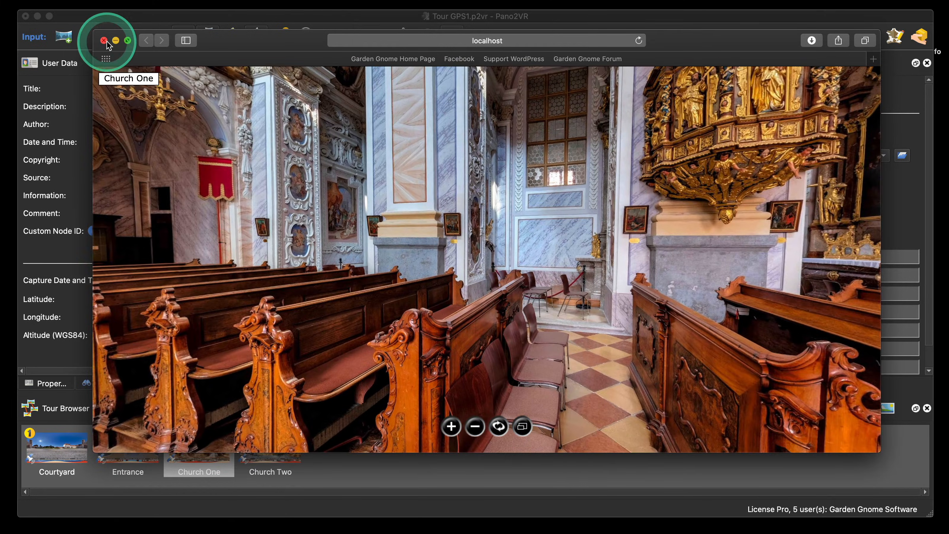
pyautogui.click(102, 41)
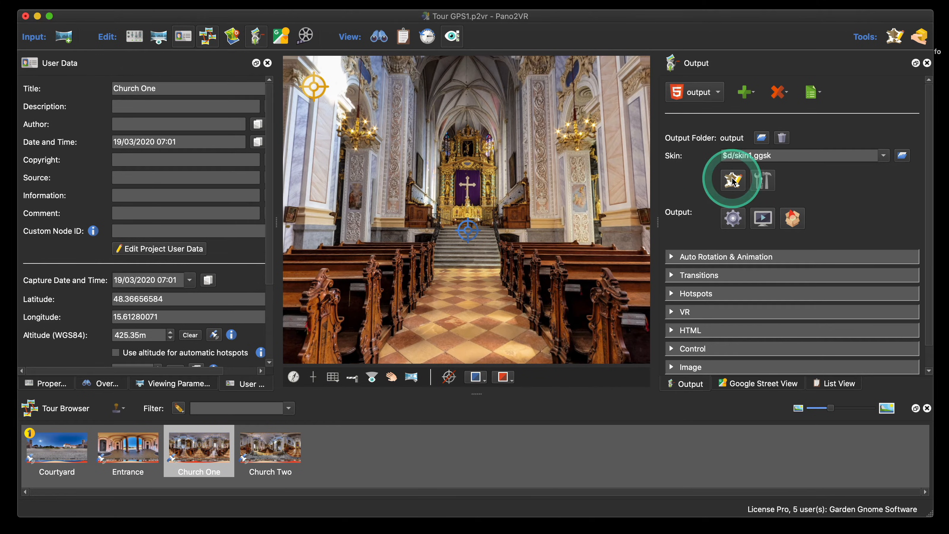
# Reopen the skin and append the percentage loaded placeholder $(p) to the text of the Text 1 field
pyautogui.click(733, 182)
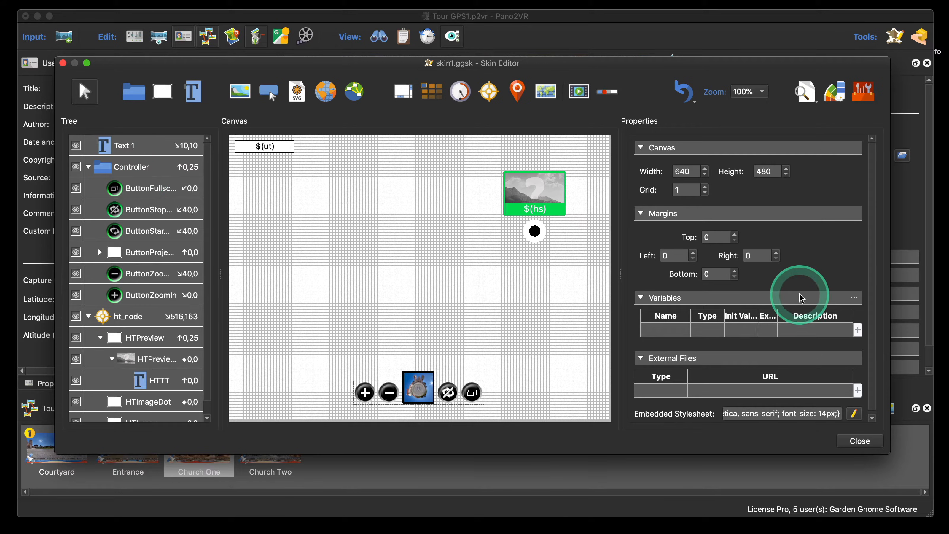
pyautogui.click(248, 149)
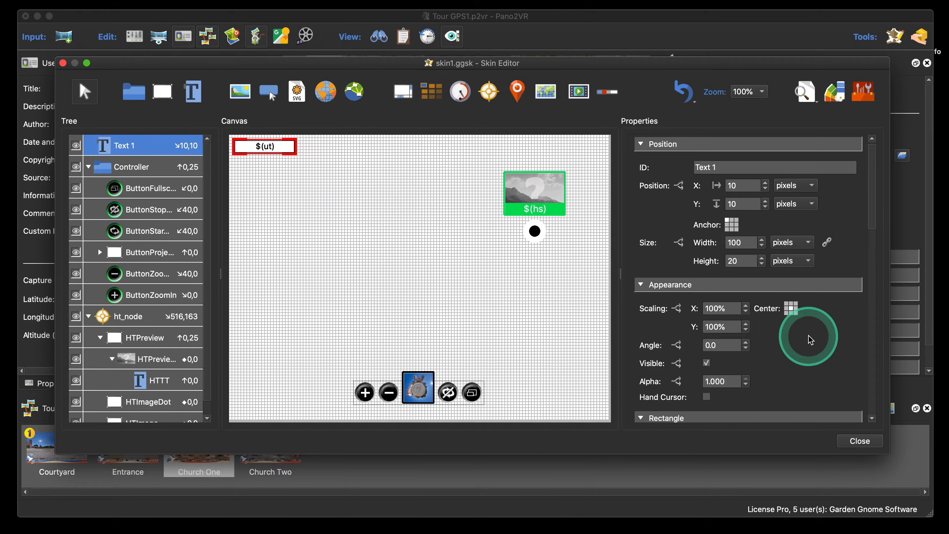
pyautogui.scroll(-10, 810, 339)
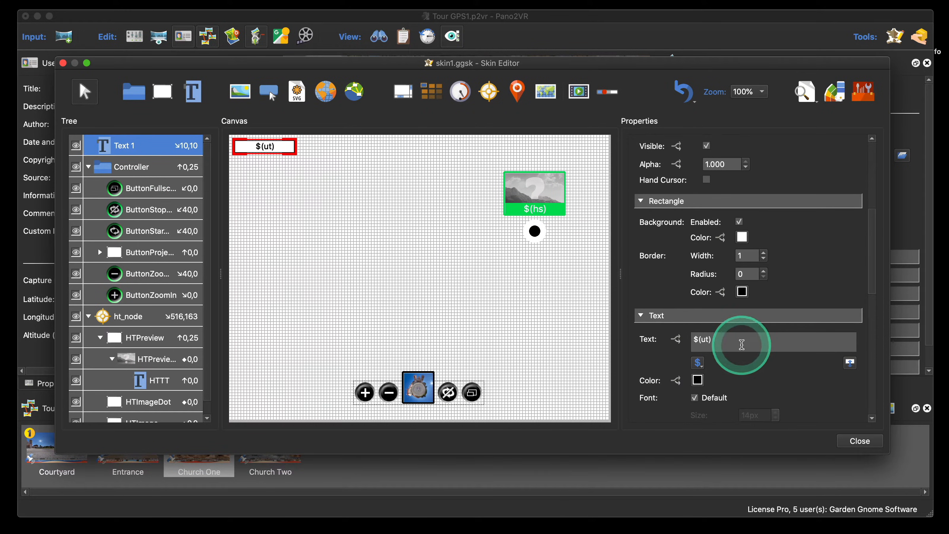
pyautogui.click(697, 363)
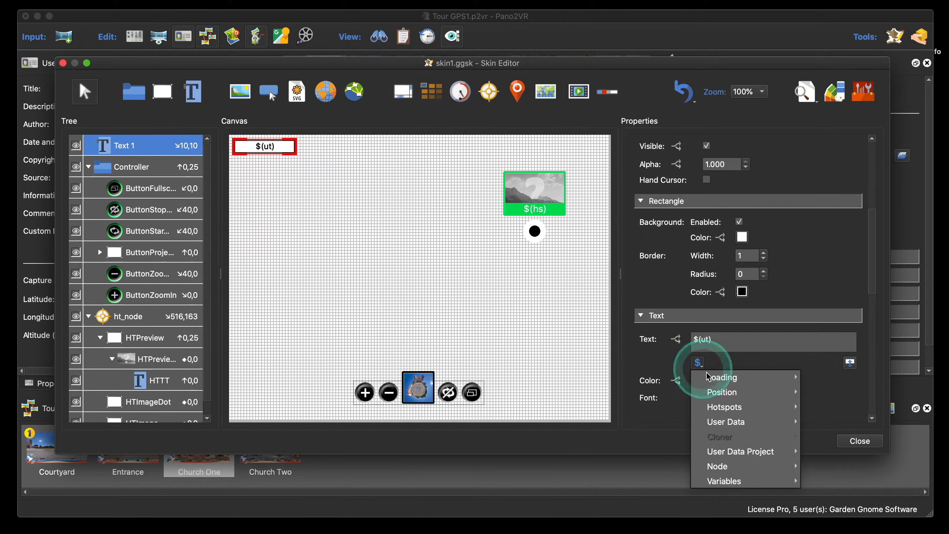
pyautogui.moveTo(711, 375)
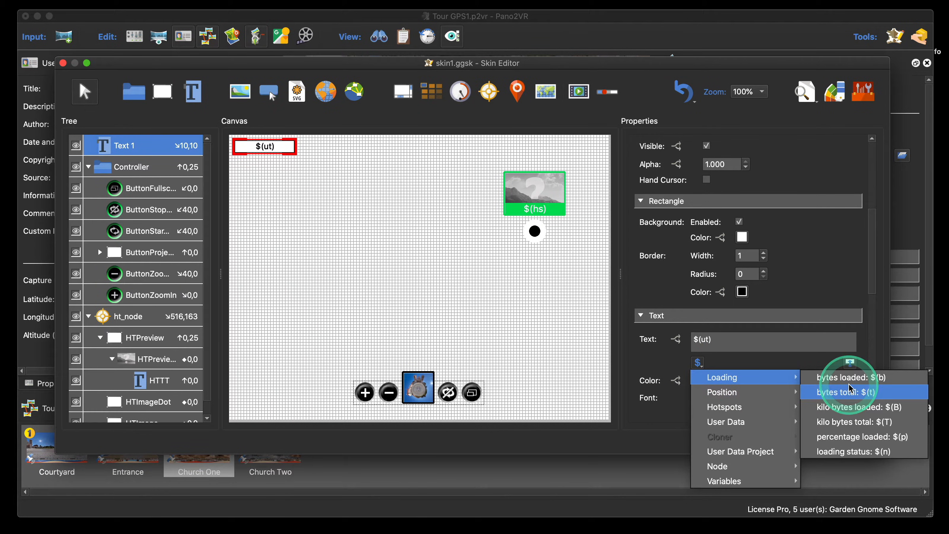
pyautogui.click(849, 436)
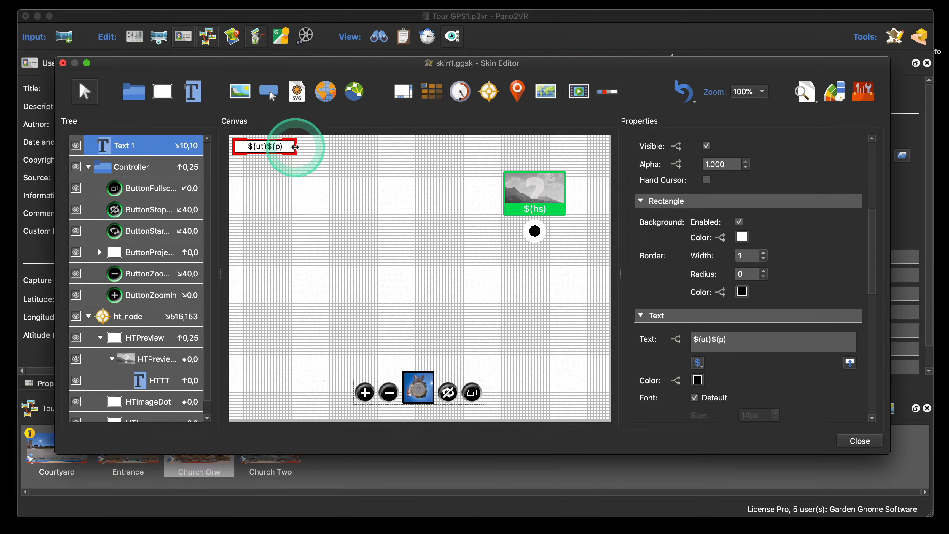
# Widen the text field, separate its placeholders with a dash as $(ut) - $(p), and save the skin
pyautogui.moveTo(295, 146); pyautogui.dragTo(329, 147)
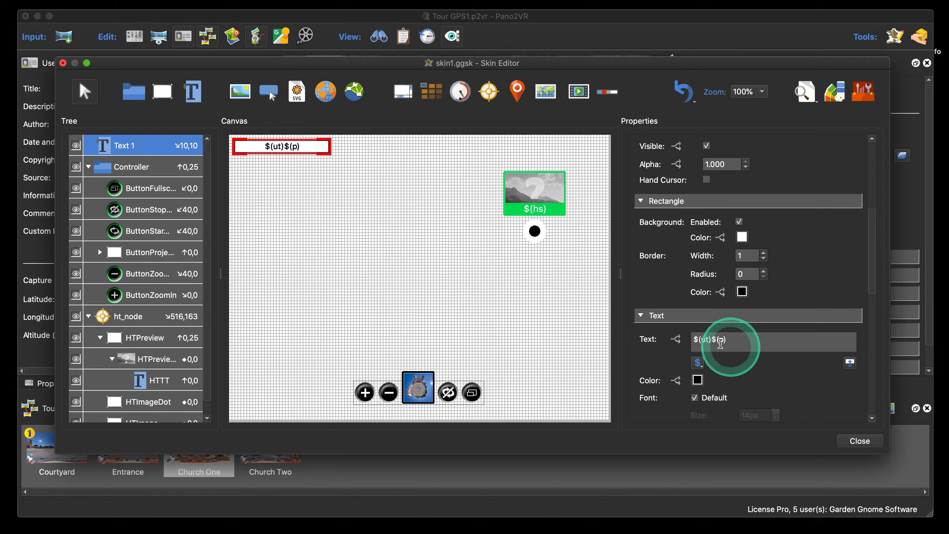
pyautogui.click(721, 341)
pyautogui.write('-')
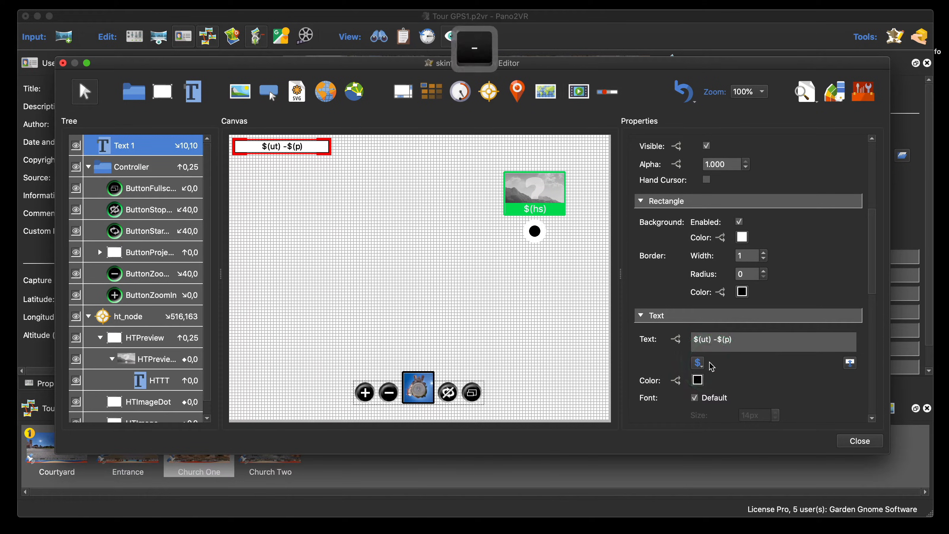
pyautogui.click(710, 343)
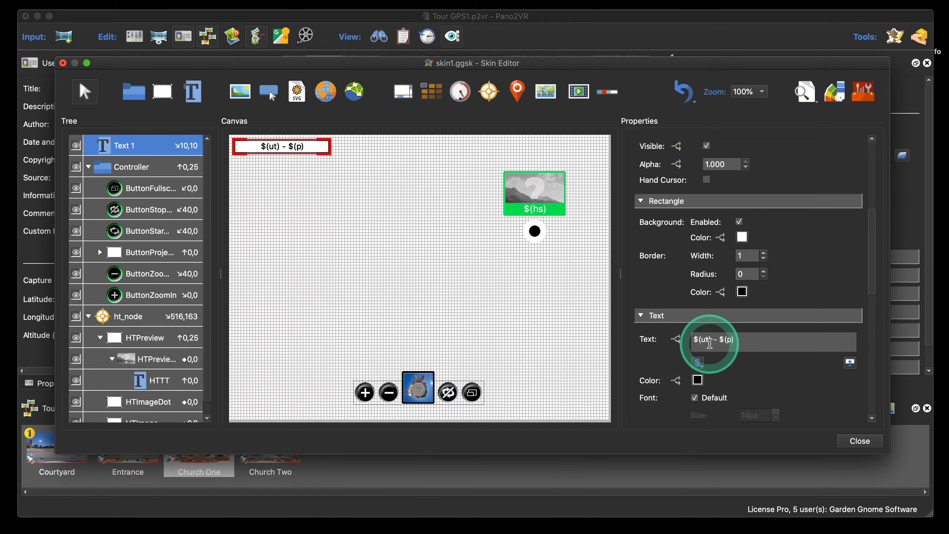
pyautogui.click(725, 342)
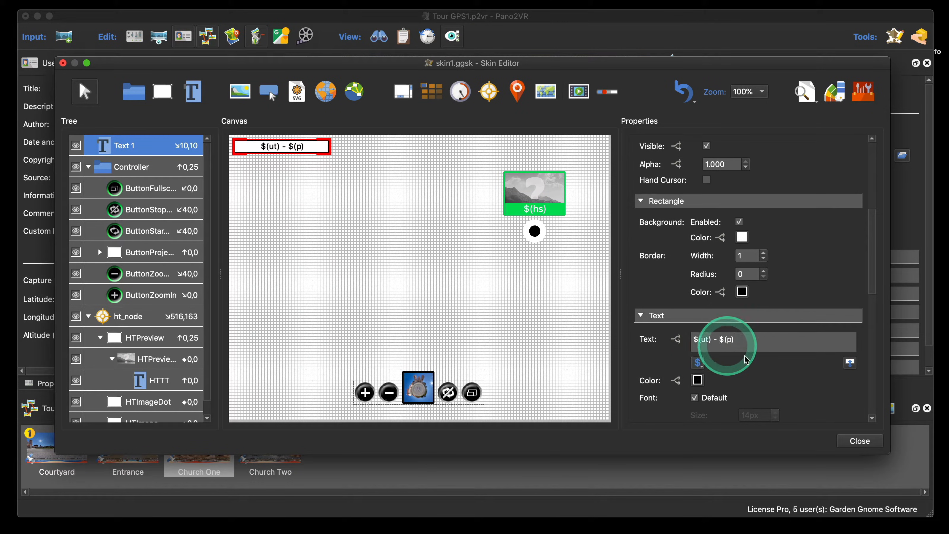
pyautogui.click(858, 442)
pyautogui.click(556, 274)
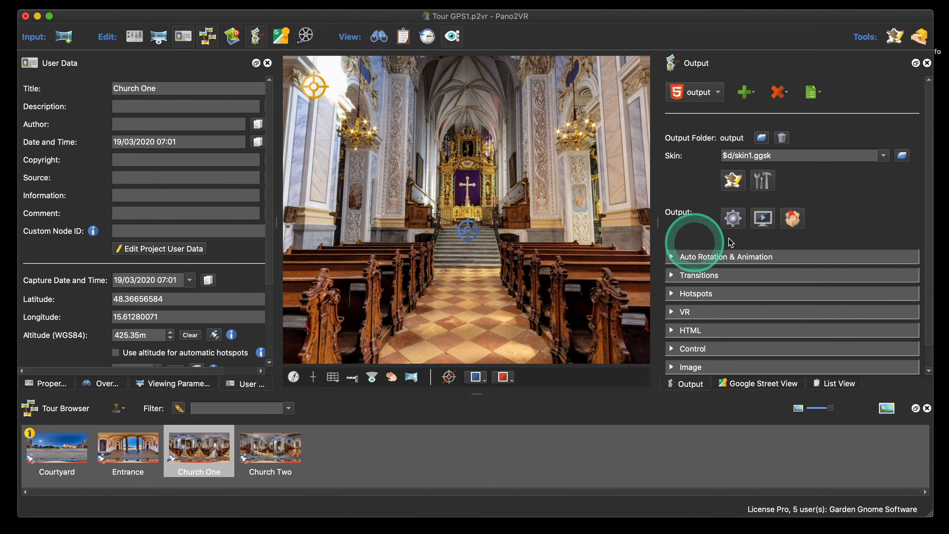
# Check the combined title and loading text in the generated output and in the skin's live preview
pyautogui.click(735, 217)
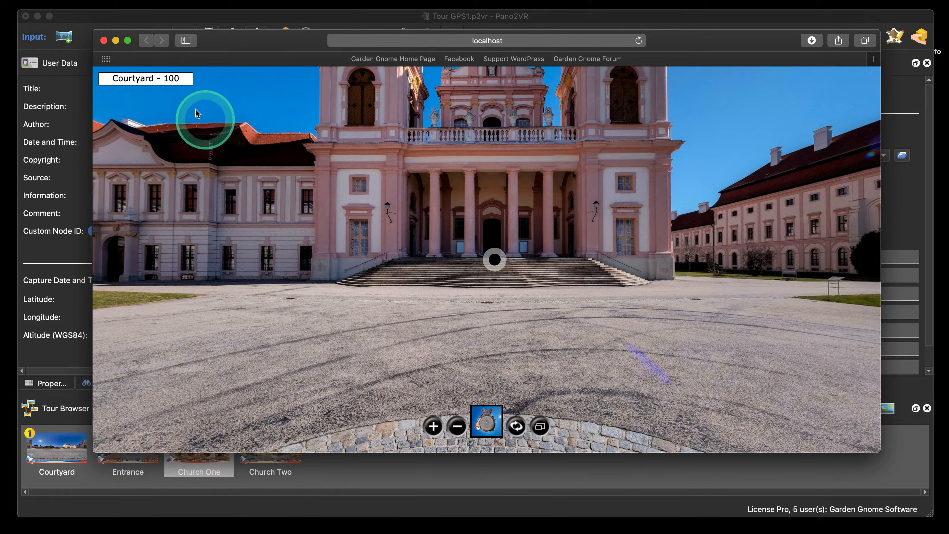
pyautogui.click(104, 40)
pyautogui.click(742, 188)
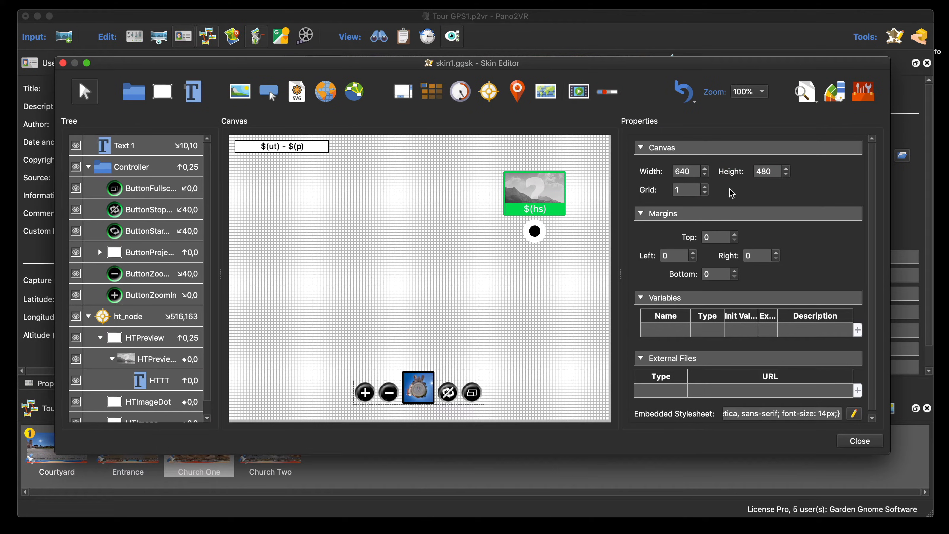
pyautogui.click(805, 98)
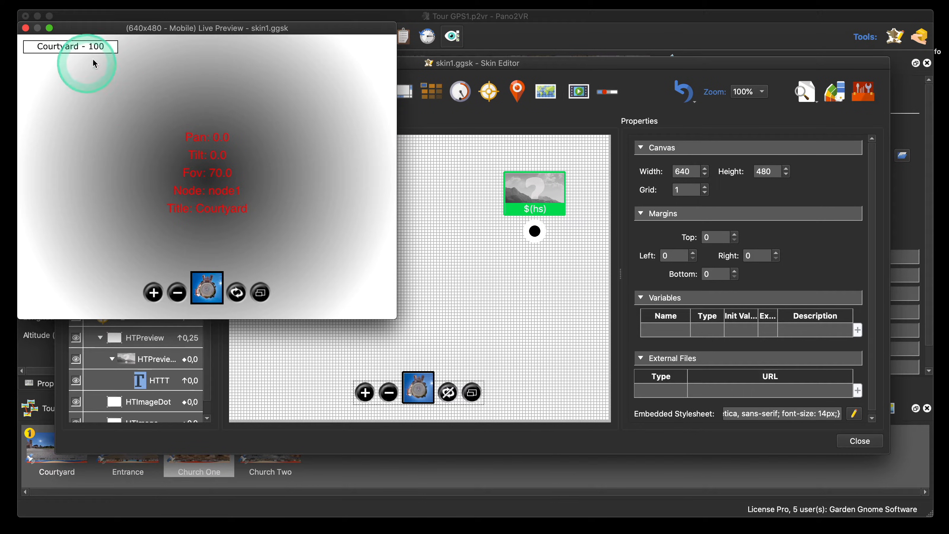
pyautogui.moveTo(126, 33); pyautogui.dragTo(216, 91)
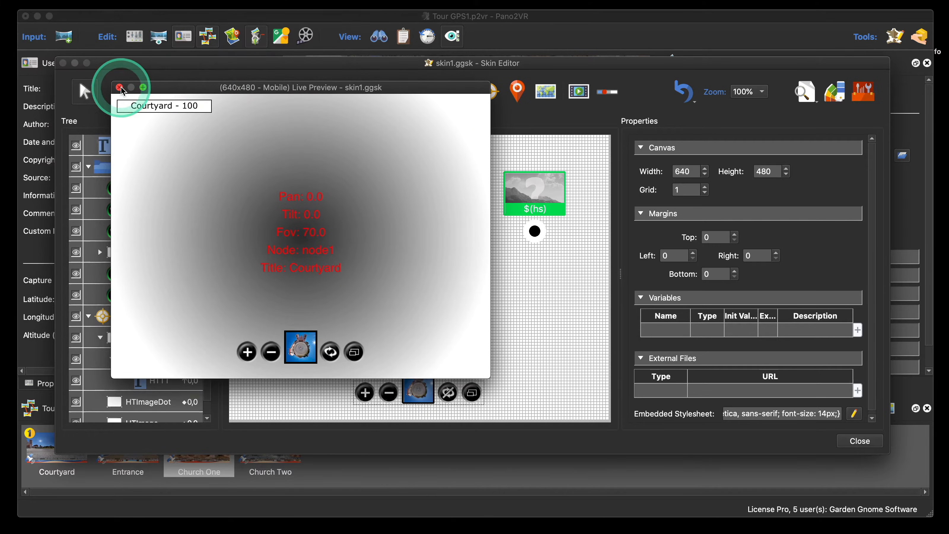
pyautogui.click(119, 88)
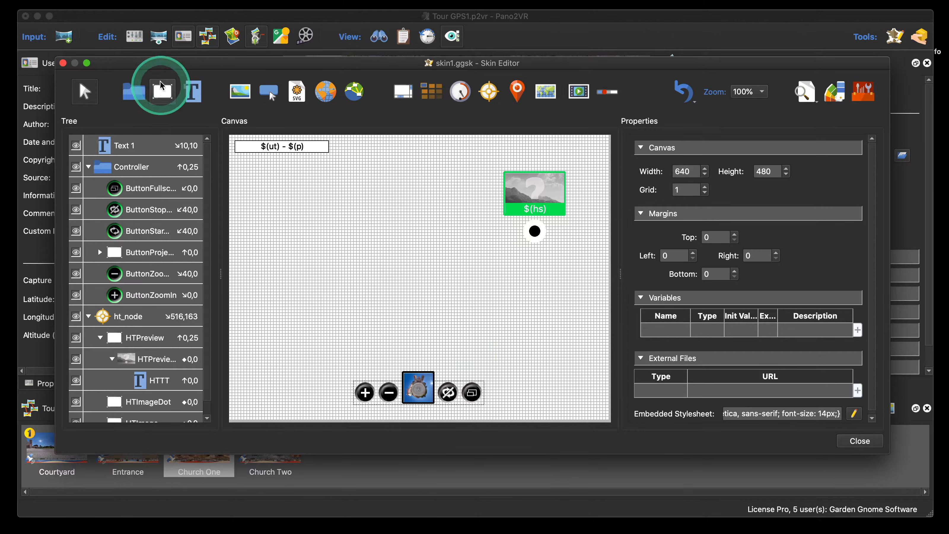
# Delete the Text 1 field from the skin and save the skin
pyautogui.moveTo(154, 63); pyautogui.dragTo(285, 66)
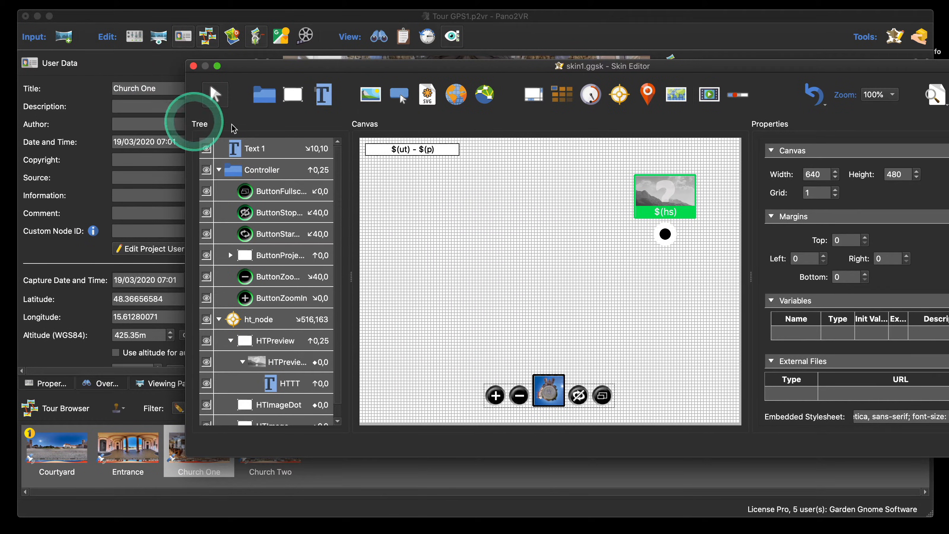
pyautogui.moveTo(292, 66); pyautogui.dragTo(188, 50)
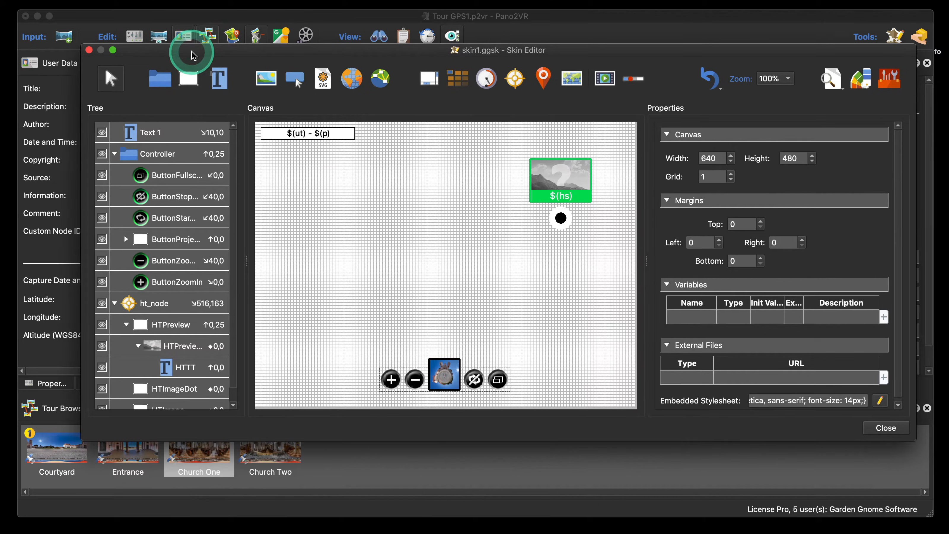
pyautogui.click(321, 135)
pyautogui.press('BackSpace')
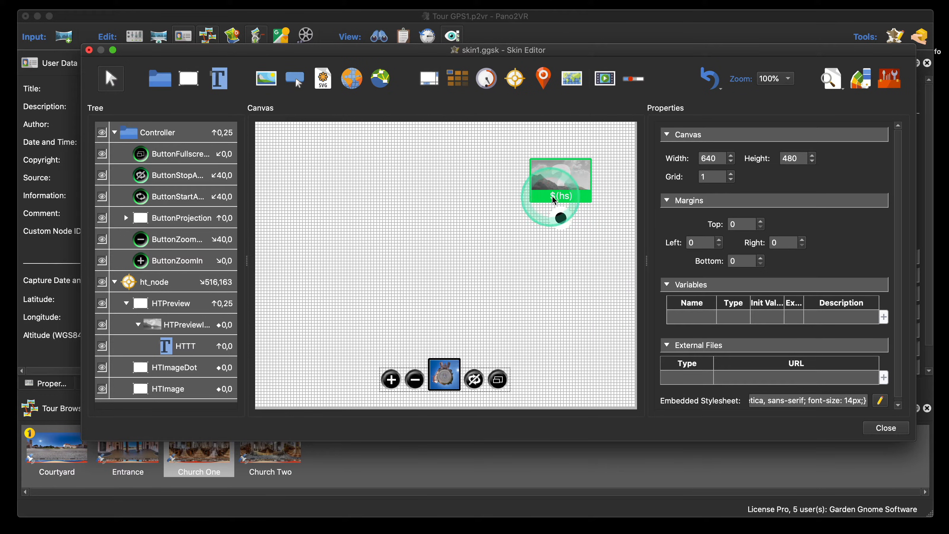
pyautogui.click(878, 430)
pyautogui.click(580, 251)
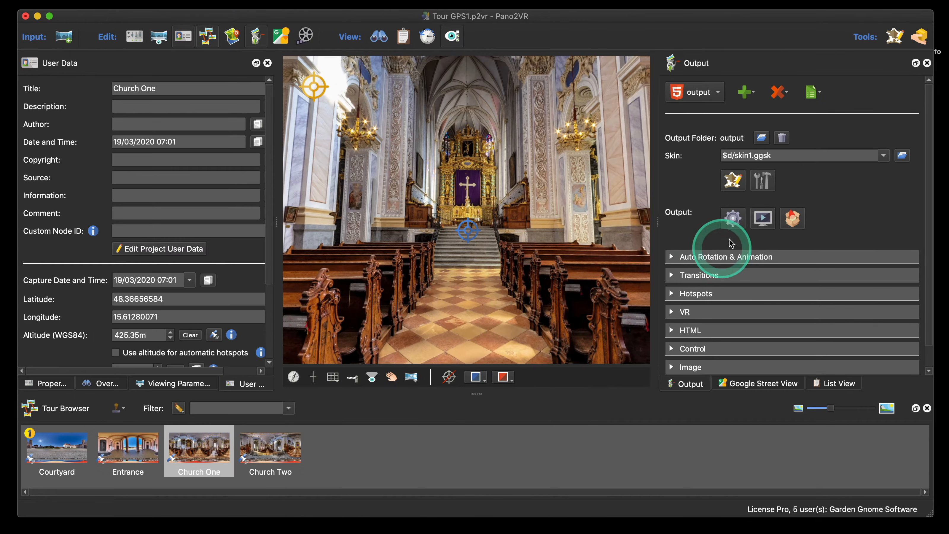
# Generate the output and check the node titles on the hotspot previews between the Courtyard and Entrance nodes
pyautogui.click(735, 221)
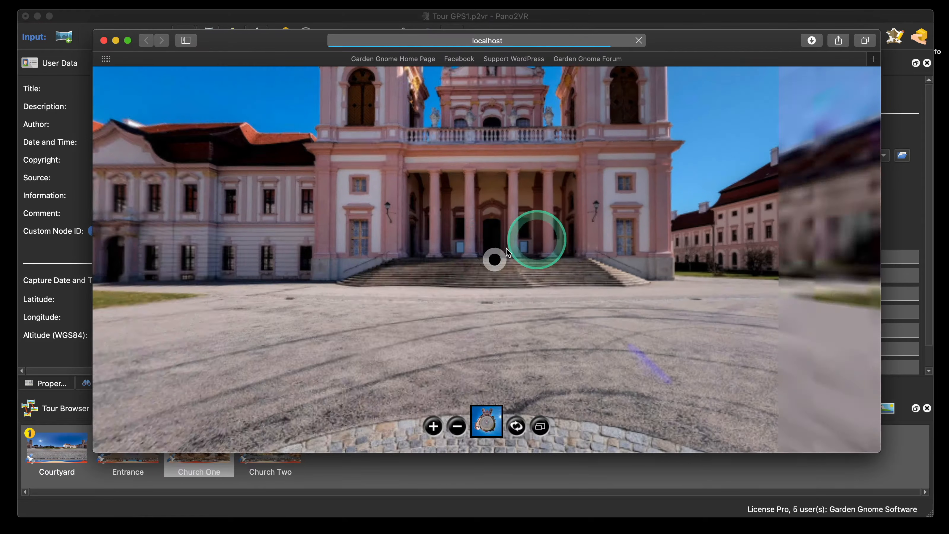
pyautogui.moveTo(499, 271)
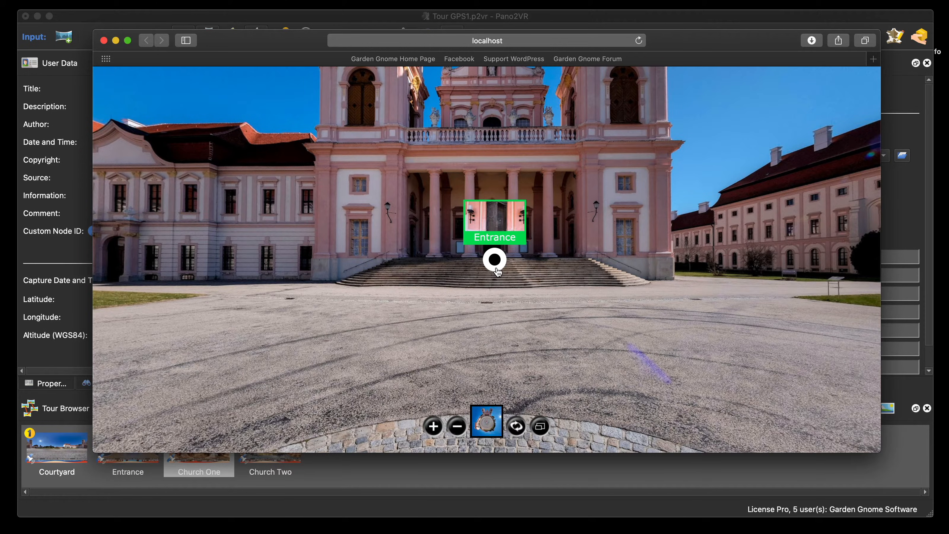
pyautogui.click(496, 269)
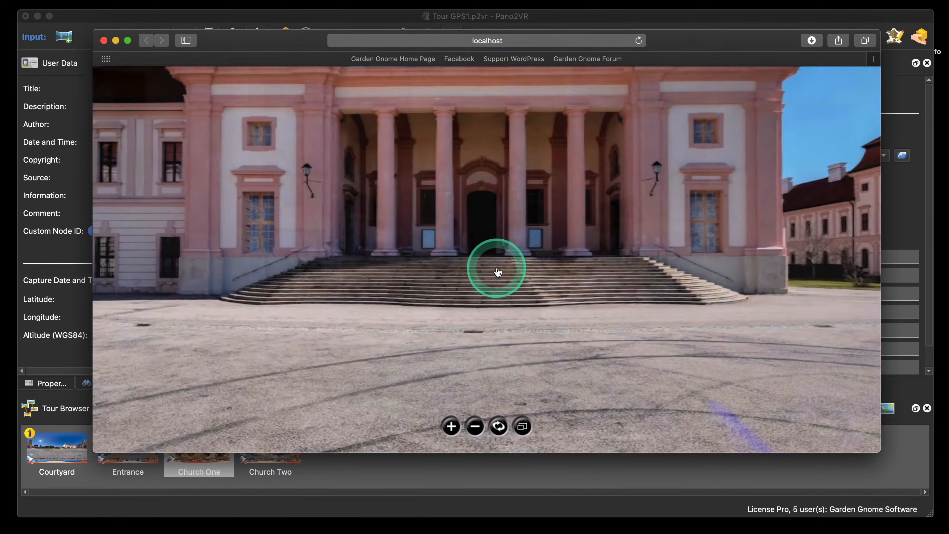
pyautogui.moveTo(438, 318); pyautogui.dragTo(625, 314)
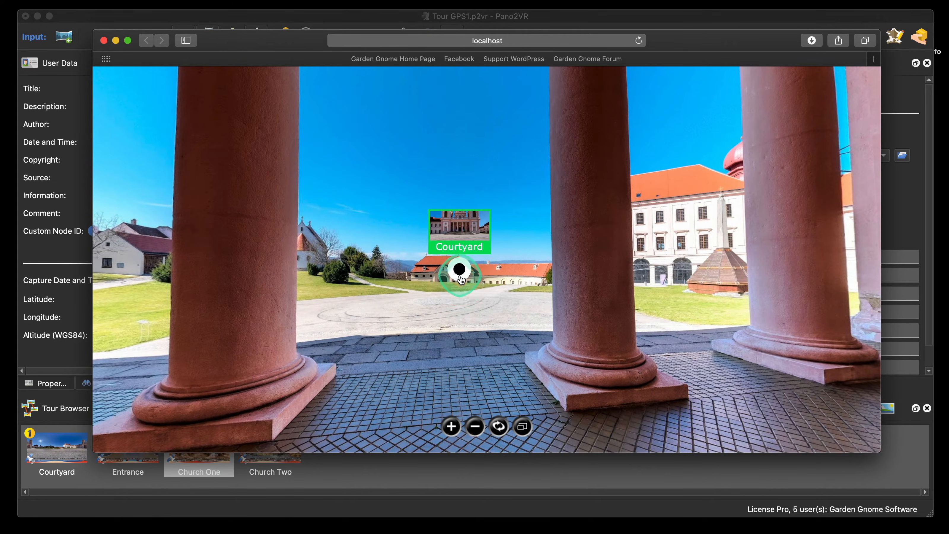
pyautogui.click(461, 279)
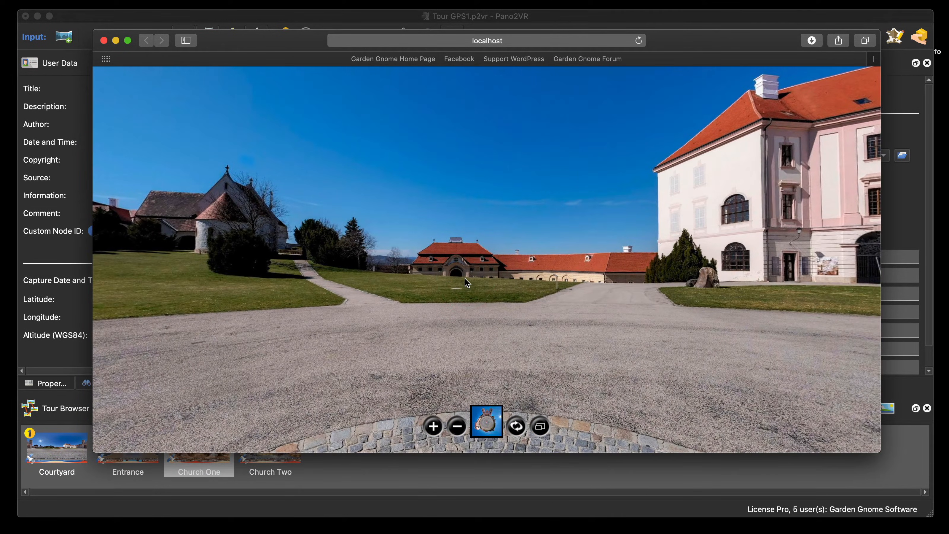
pyautogui.click(103, 40)
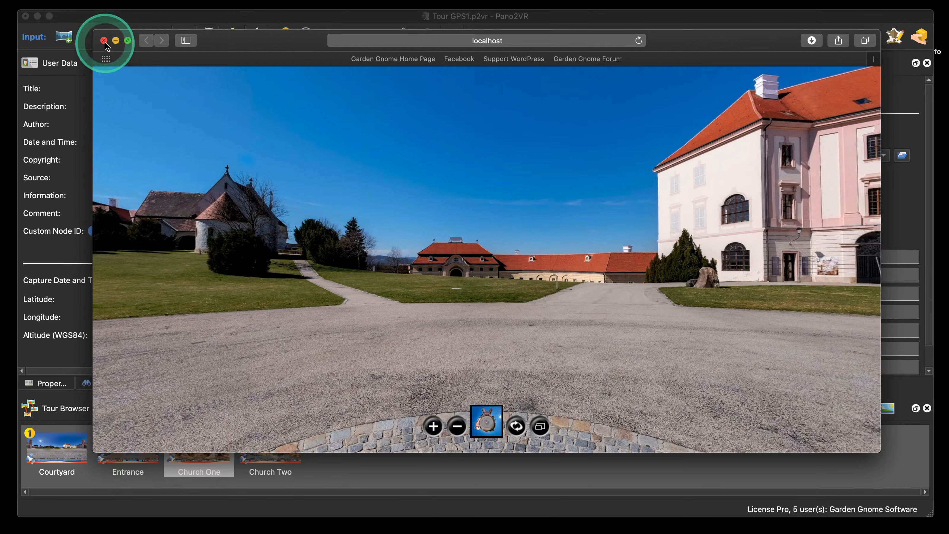
# Reopen the skin and add a new text field near the canvas's upper-left corner, at about X 19, Y 21 pixels
pyautogui.click(733, 181)
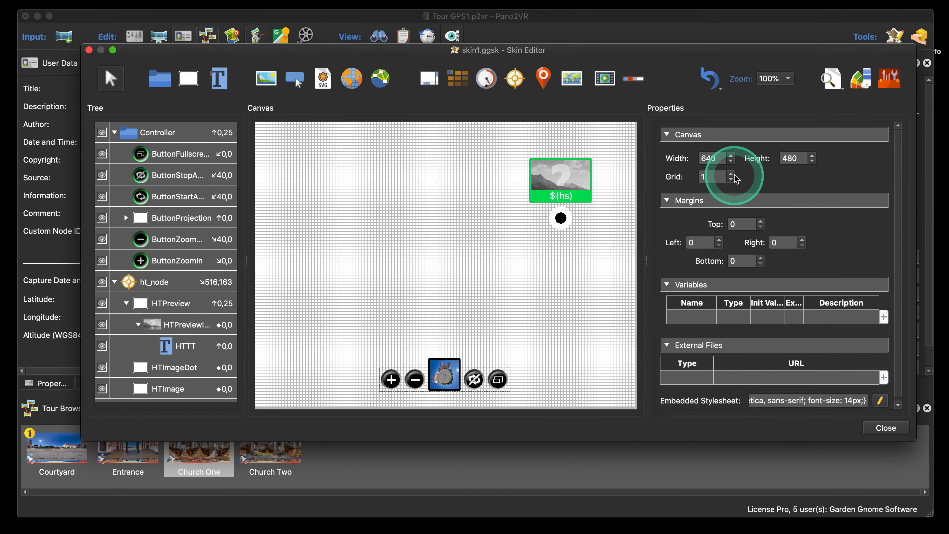
pyautogui.click(341, 191)
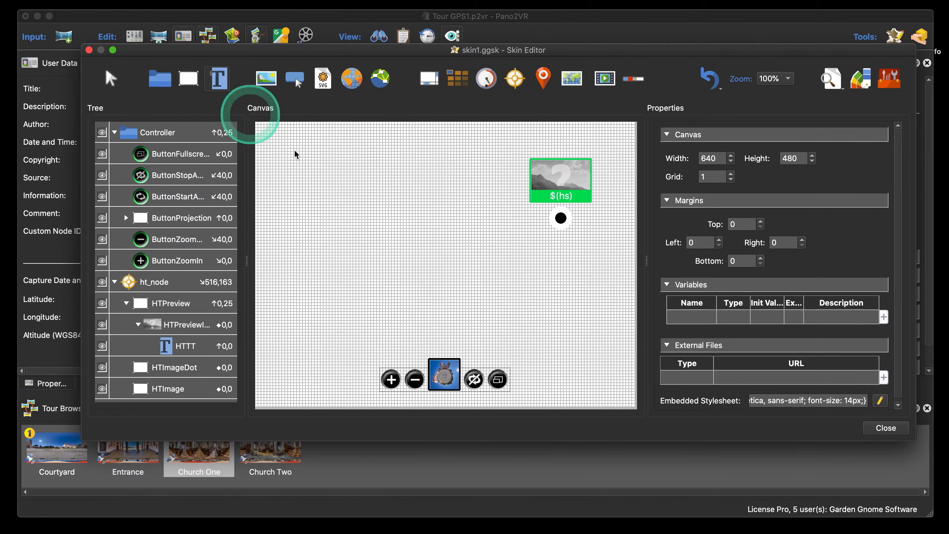
pyautogui.click(305, 160)
pyautogui.moveTo(333, 166); pyautogui.dragTo(296, 143)
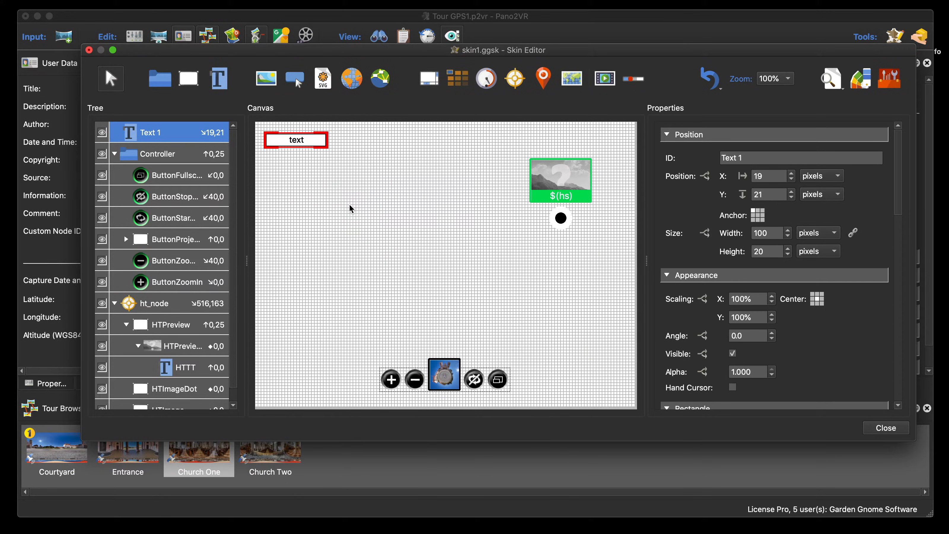
# Add a rectangle below the text field on the skin canvas, at about X 32, Y 169 pixels
pyautogui.click(187, 79)
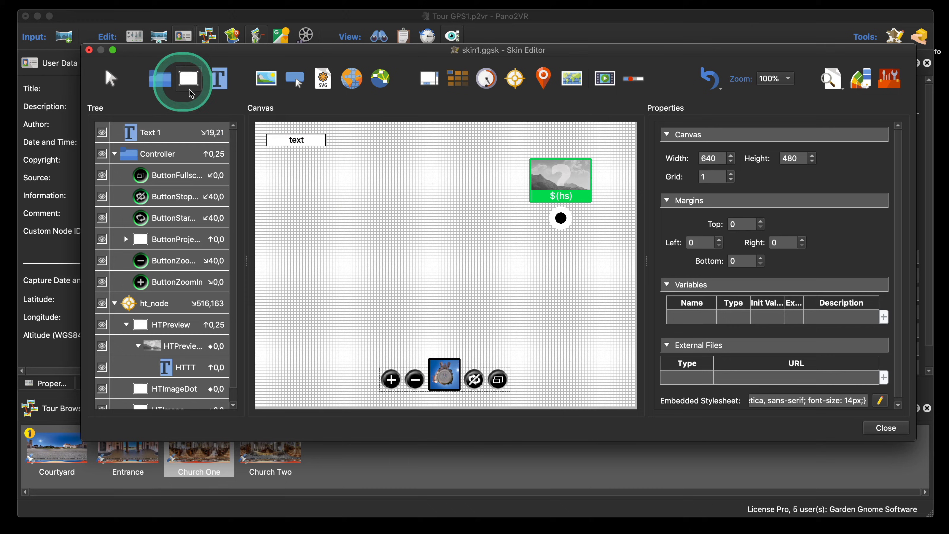
pyautogui.click(292, 222)
pyautogui.moveTo(310, 228); pyautogui.dragTo(291, 228)
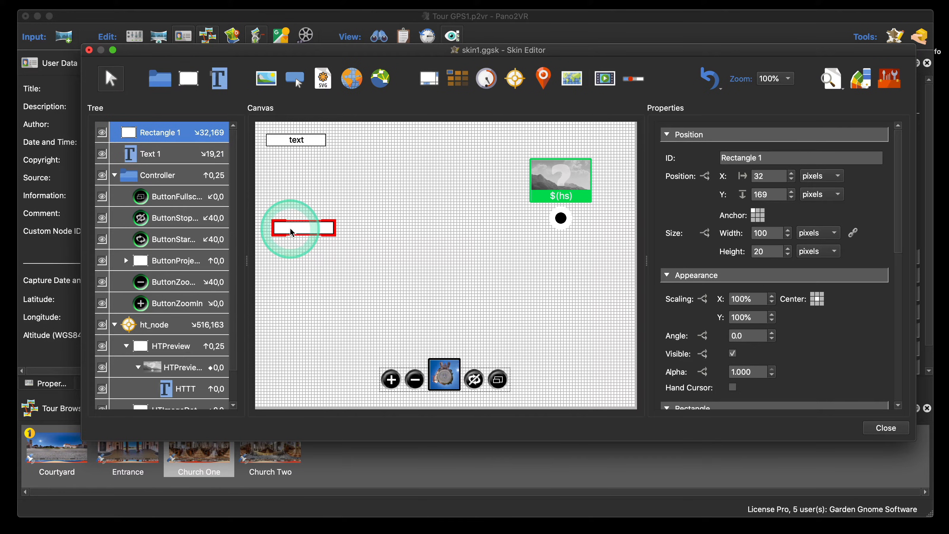
# Start a new action on the rectangle with Mouse Click as the source and Set Value as the action
pyautogui.scroll(-10, 849, 339)
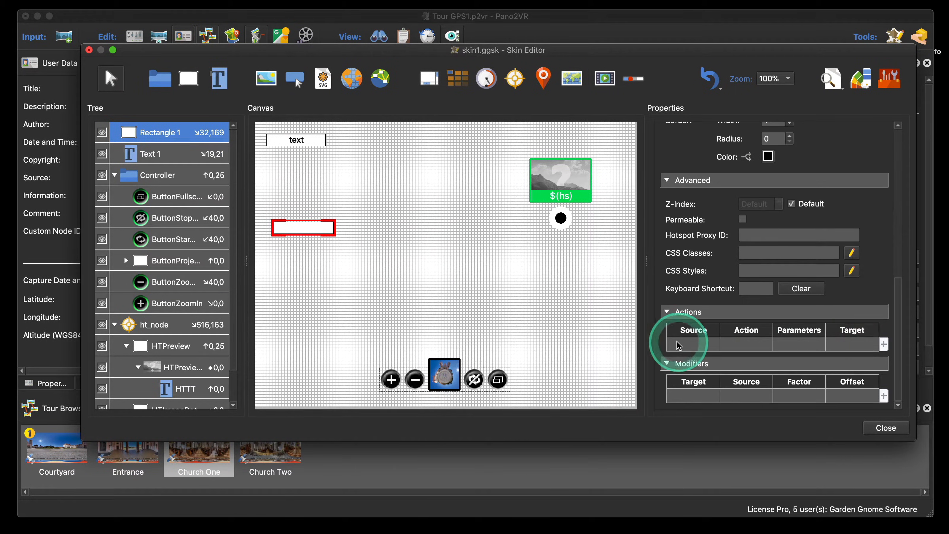
pyautogui.doubleClick(689, 346)
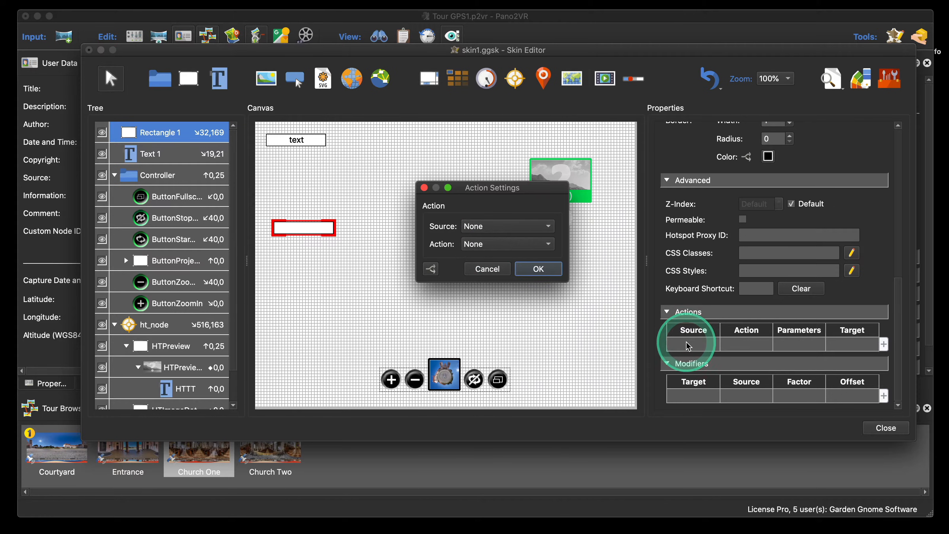
pyautogui.click(486, 225)
pyautogui.click(492, 233)
pyautogui.click(499, 244)
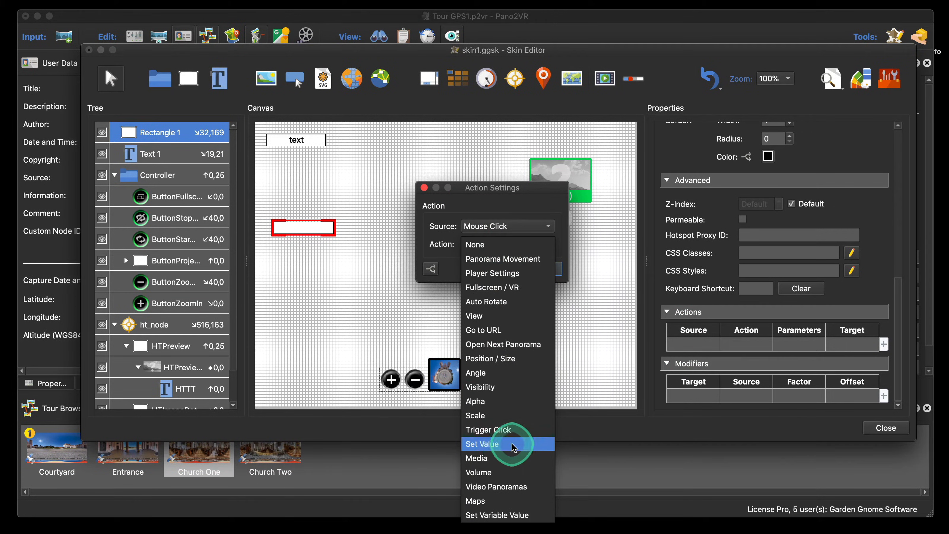
pyautogui.click(501, 444)
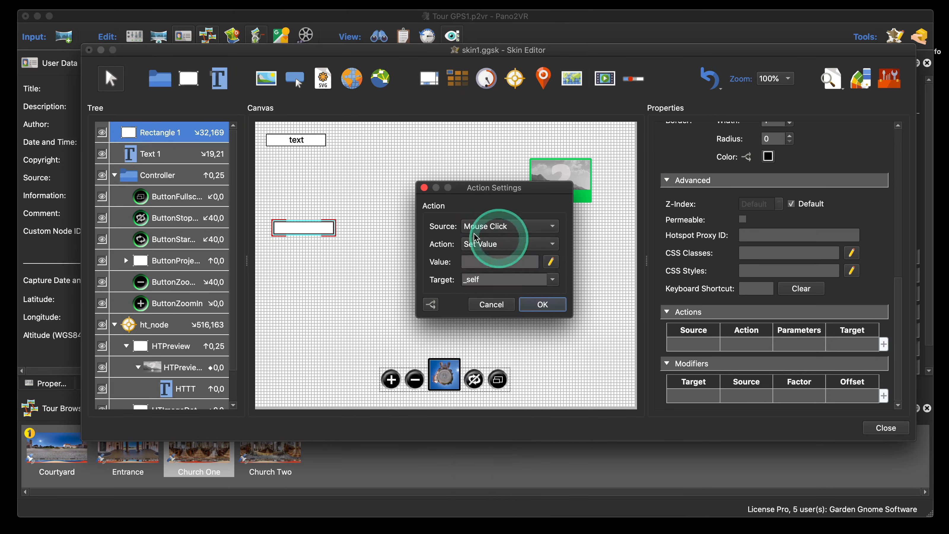
# Enter "When clicked I will add text" as the value of the rectangle's Set Value action
pyautogui.click(551, 263)
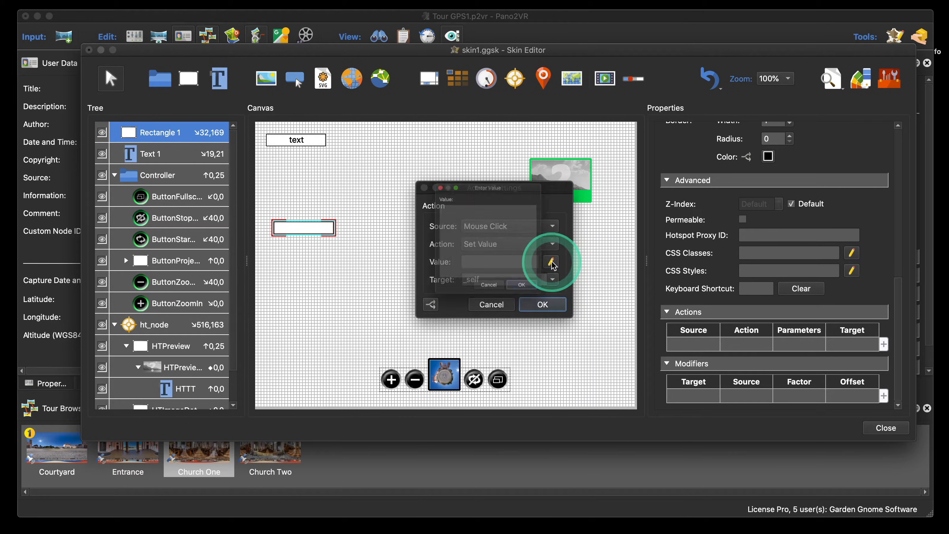
pyautogui.moveTo(542, 166); pyautogui.dragTo(576, 101)
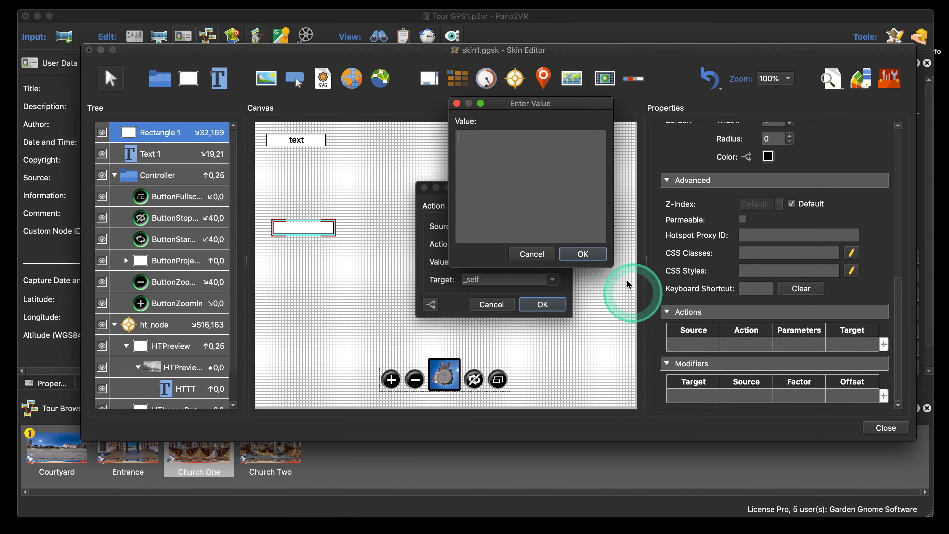
pyautogui.moveTo(612, 266); pyautogui.dragTo(661, 294)
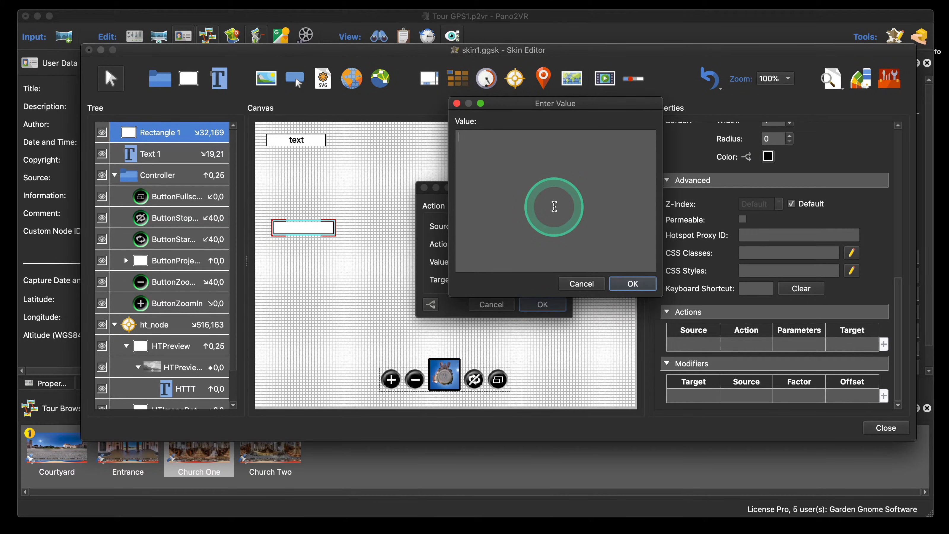
pyautogui.click(554, 206)
pyautogui.write('W')
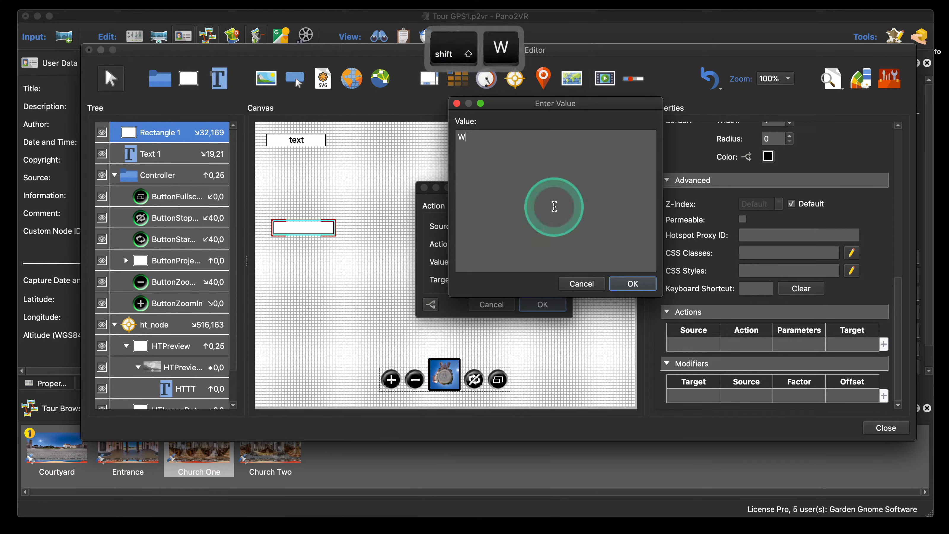
pyautogui.write('Hen click')
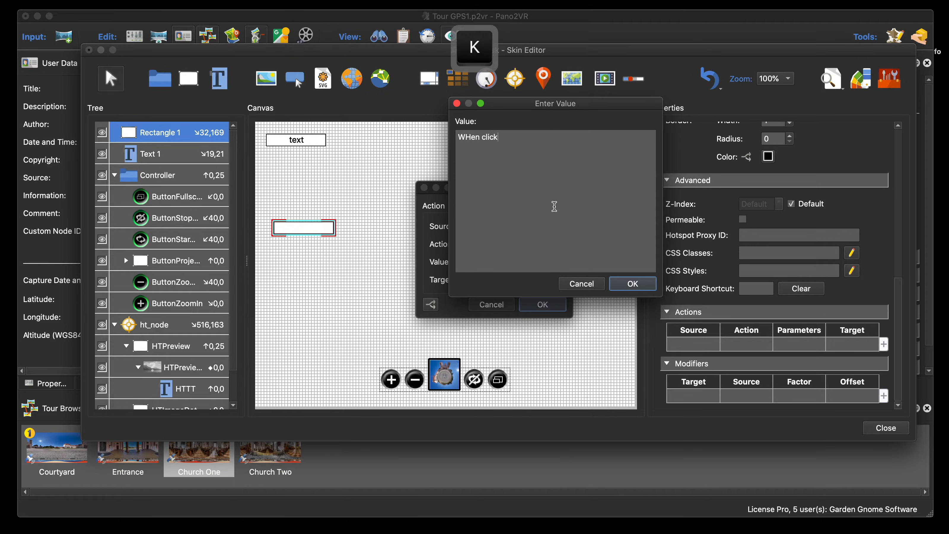
pyautogui.write('ed I will add text')
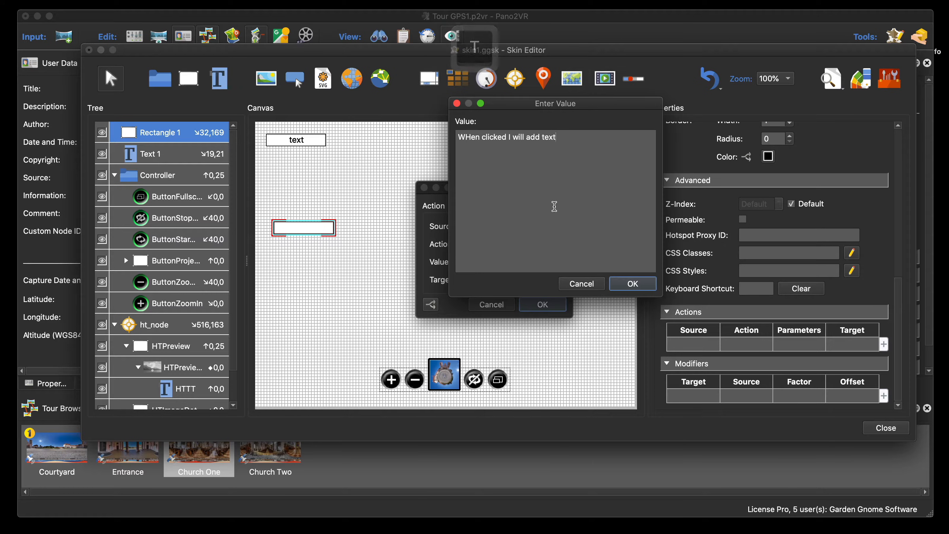
pyautogui.click(555, 207)
pyautogui.click(470, 138)
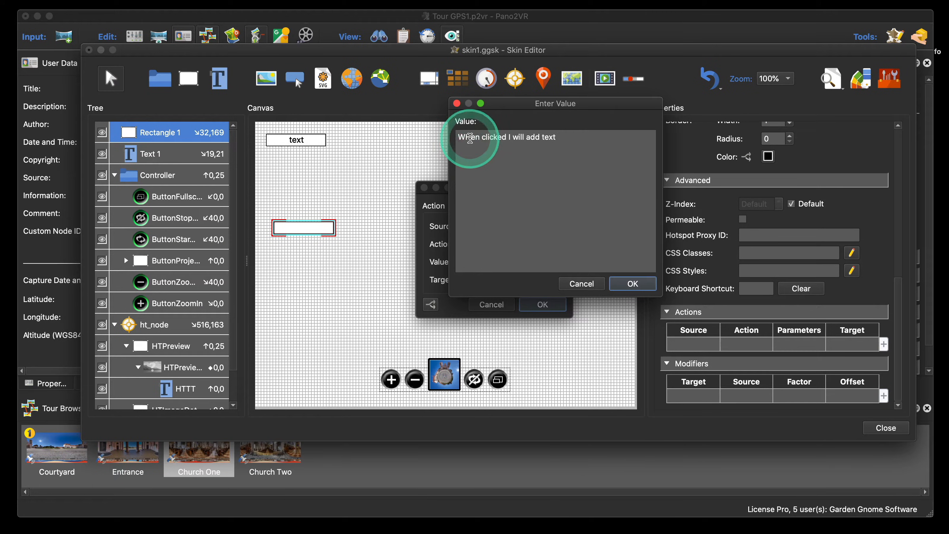
pyautogui.press('BackSpace')
pyautogui.write('h')
pyautogui.click(555, 206)
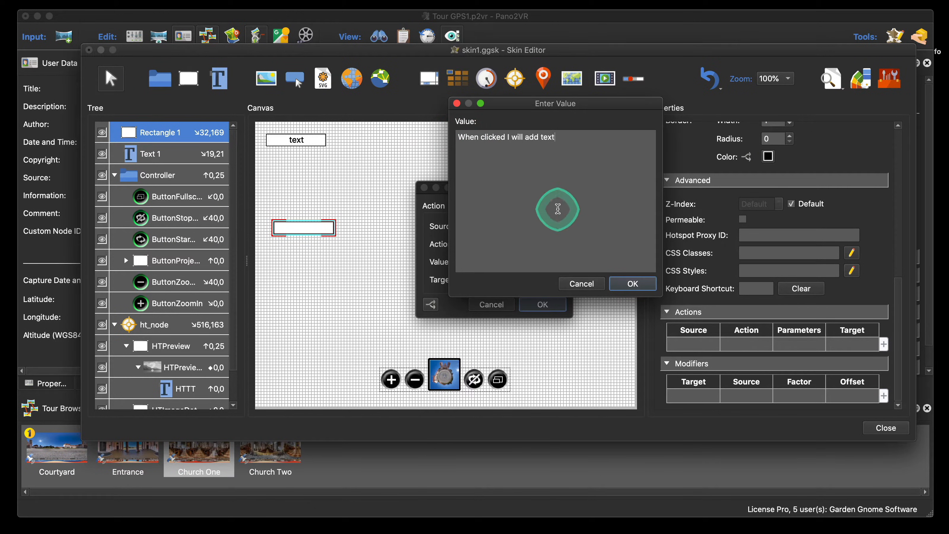
pyautogui.click(630, 285)
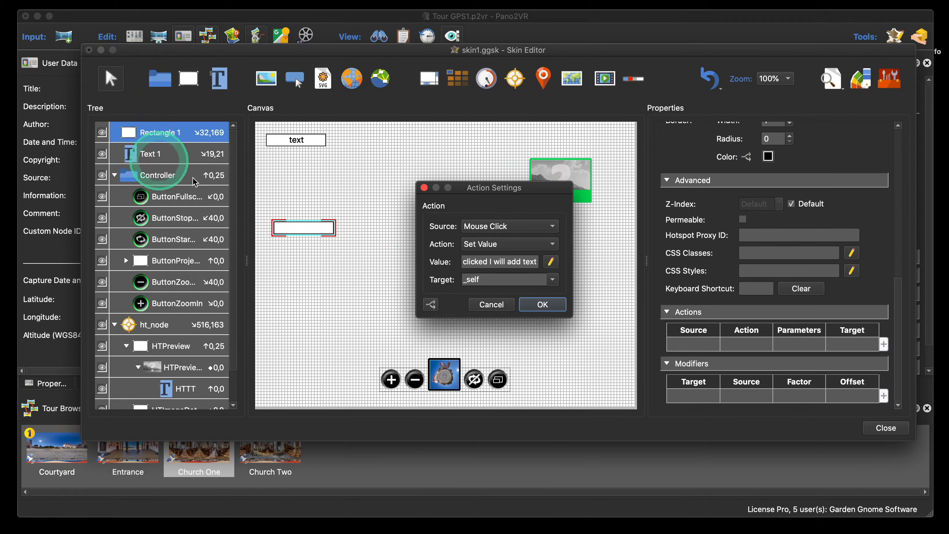
# Set Text 1 as the target of the rectangle's Set Value action and accept the action settings
pyautogui.click(553, 279)
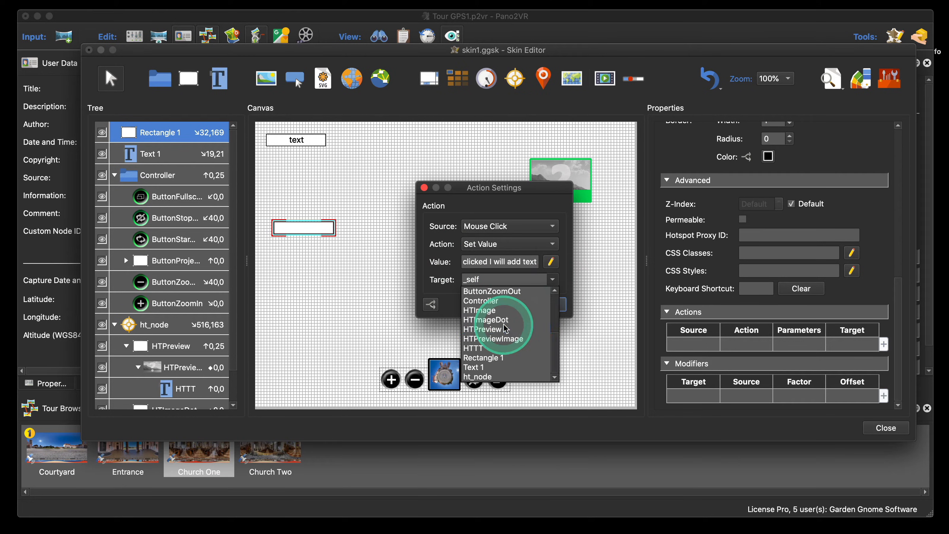
pyautogui.click(503, 368)
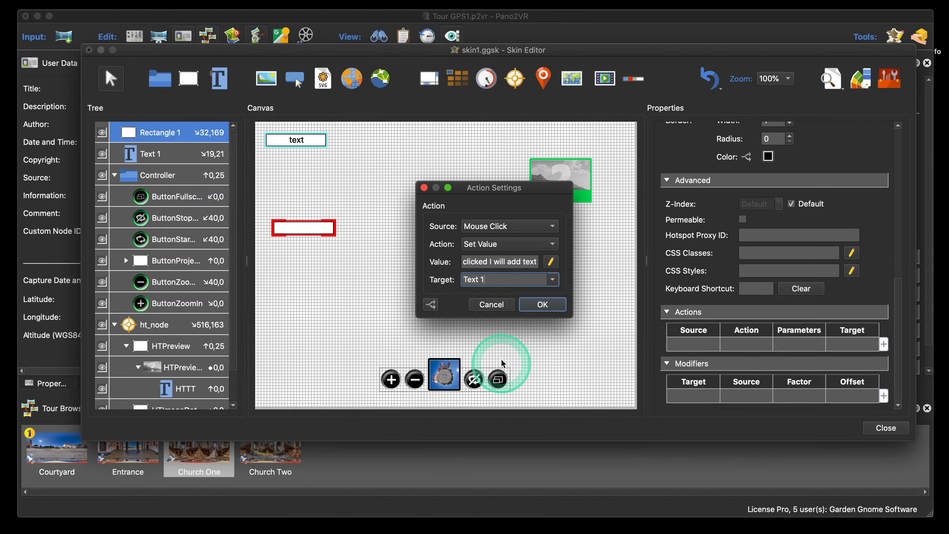
pyautogui.click(549, 311)
# Save the skin and test the rectangle's click action in the generated output
pyautogui.click(886, 428)
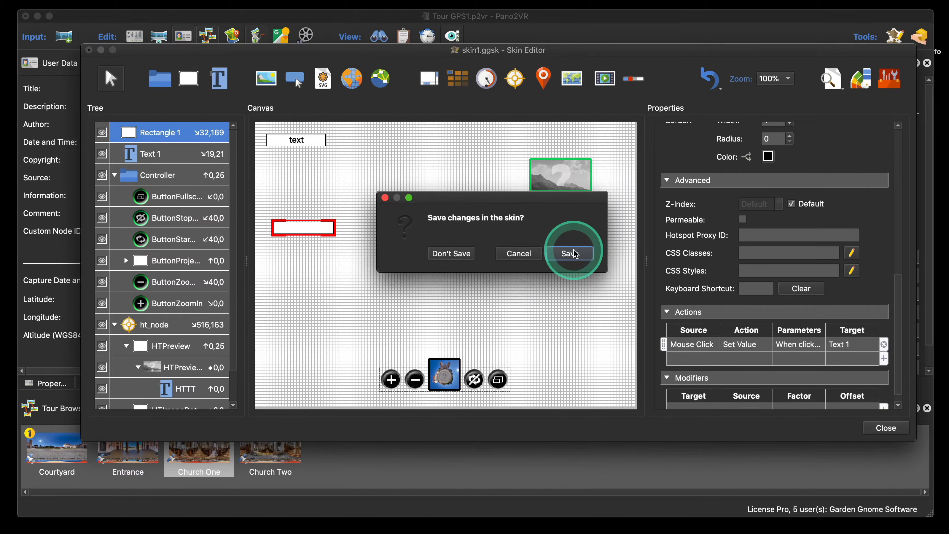
pyautogui.click(575, 254)
pyautogui.click(735, 215)
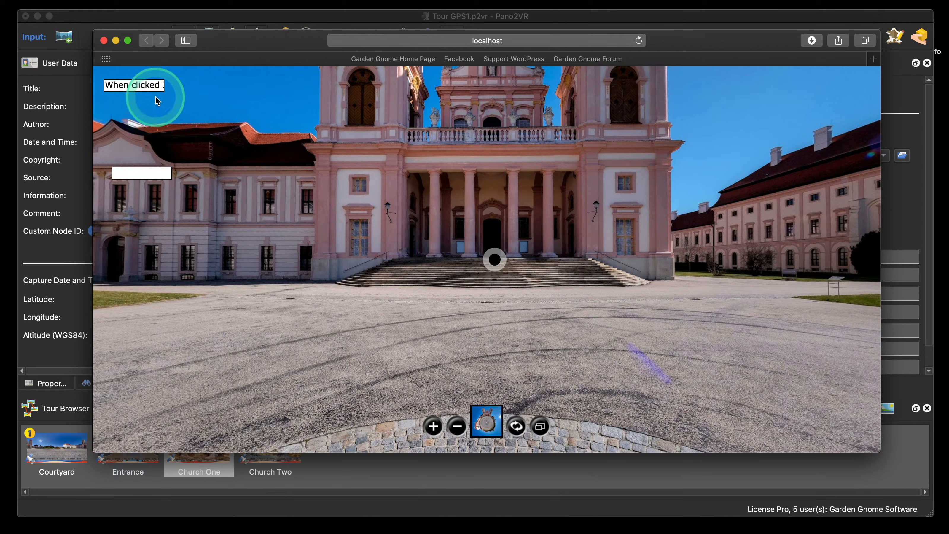
pyautogui.click(104, 40)
# Reopen the skin and enable Auto Size for the Text 1 field
pyautogui.click(723, 187)
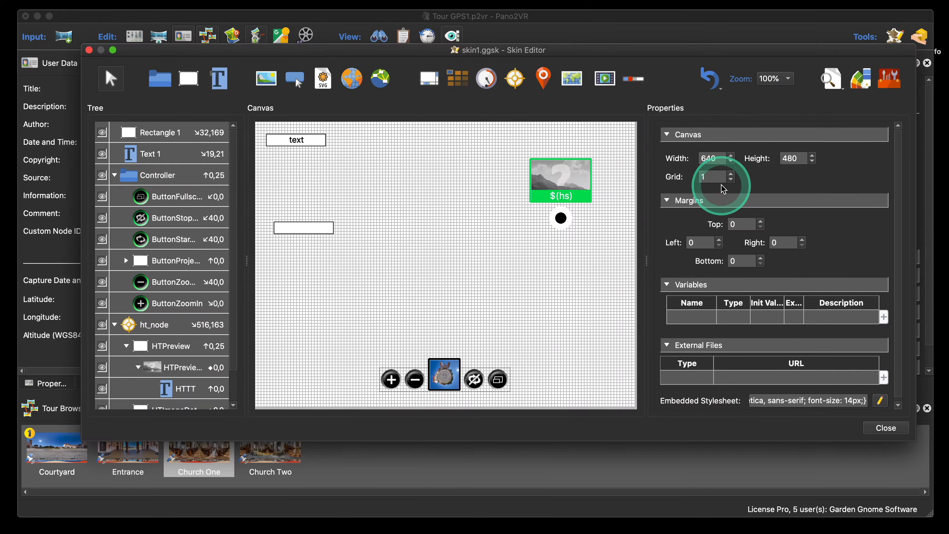
pyautogui.click(312, 141)
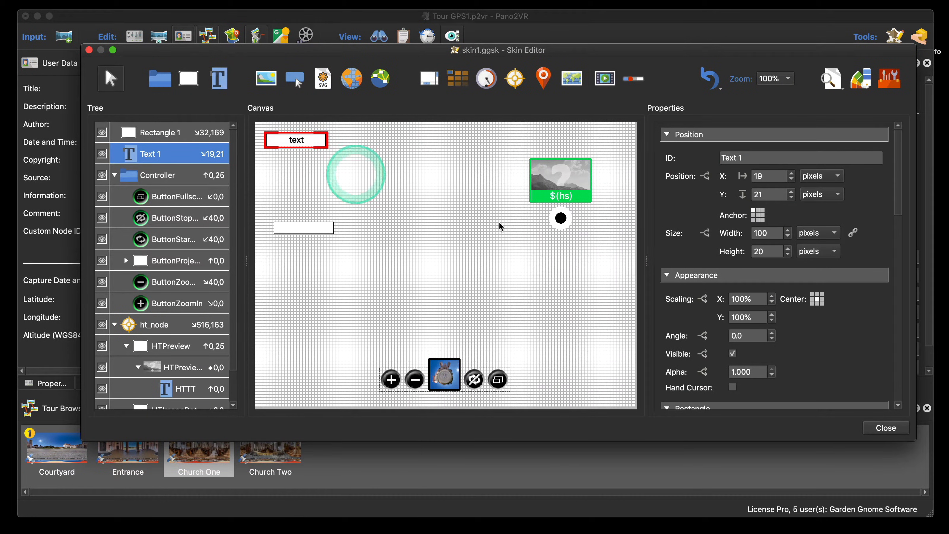
pyautogui.scroll(-8, 854, 315)
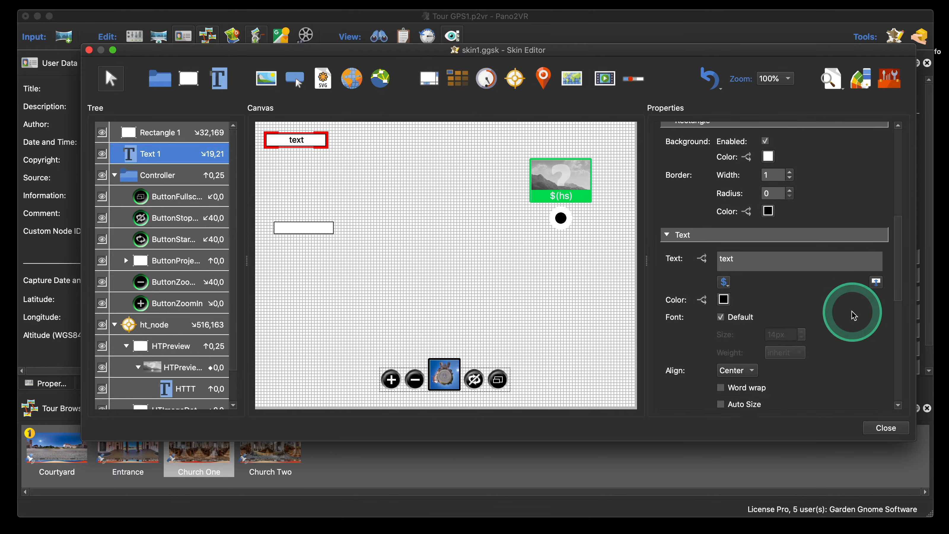
pyautogui.scroll(-5, 854, 316)
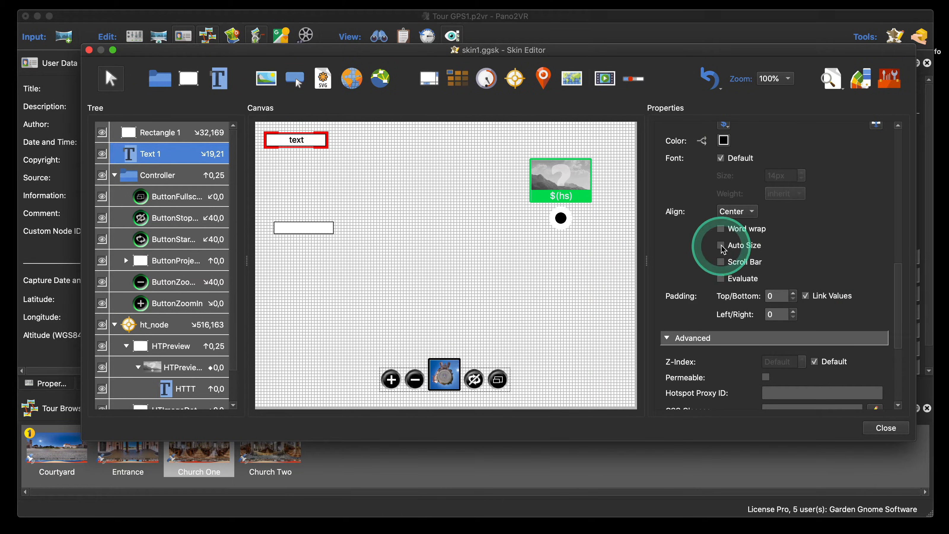
pyautogui.click(721, 246)
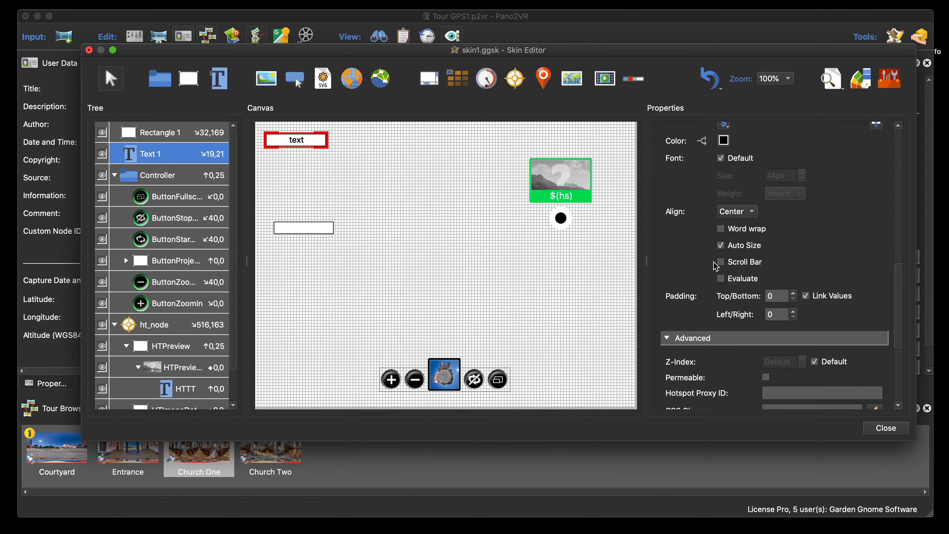
# Save the skin and check in the output how the auto-sized text field responds to clicking the rectangle
pyautogui.click(876, 428)
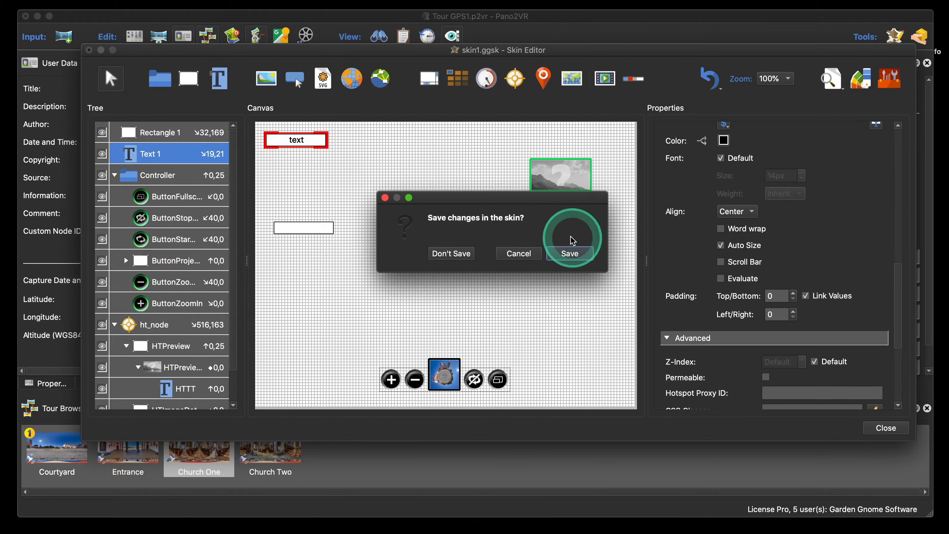
pyautogui.click(568, 252)
pyautogui.click(734, 218)
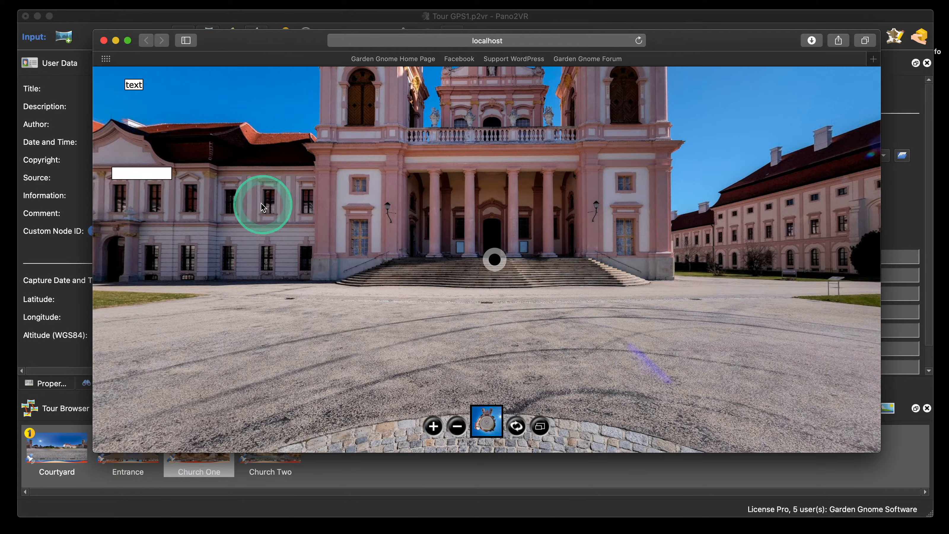
pyautogui.click(161, 174)
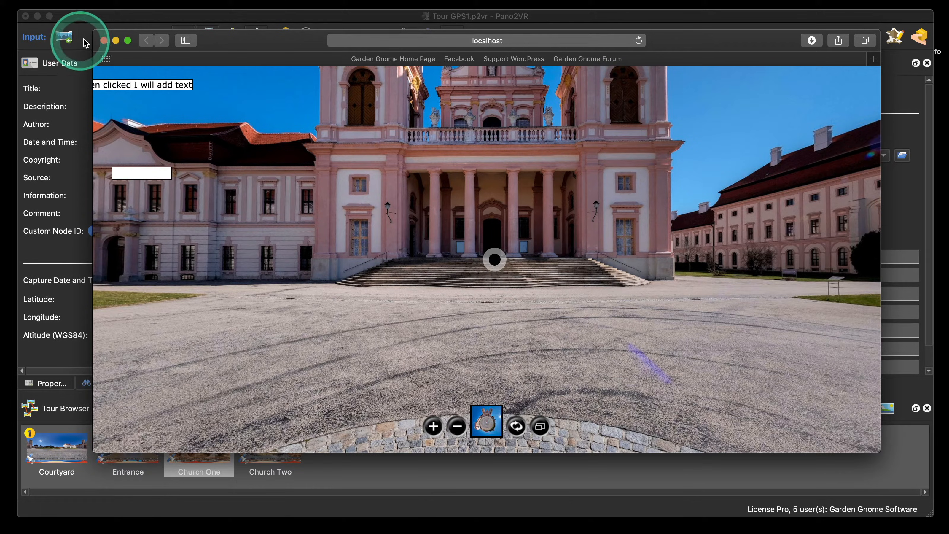
pyautogui.click(104, 41)
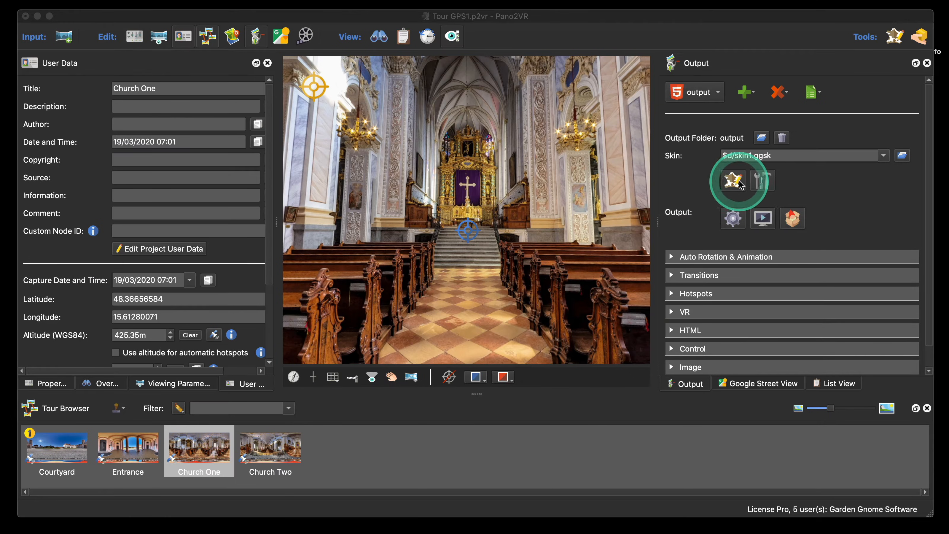
# Reopen the skin and change the Text 1 field's text alignment to left
pyautogui.click(756, 198)
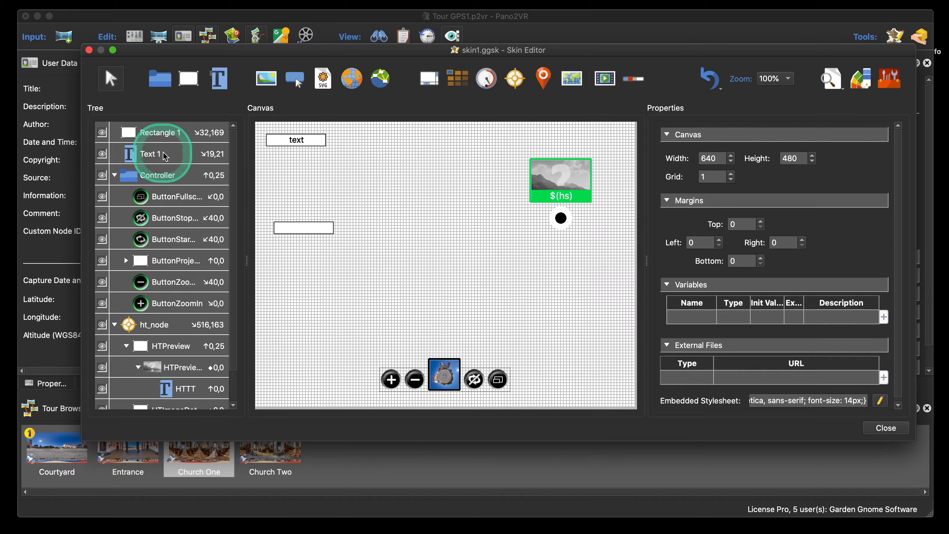
pyautogui.click(165, 156)
pyautogui.scroll(-10, 858, 311)
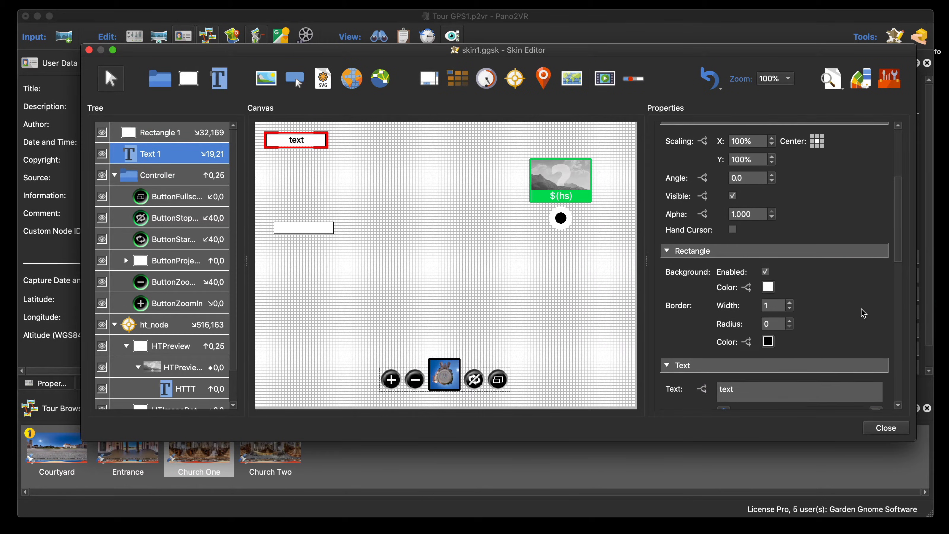
pyautogui.scroll(3, 863, 313)
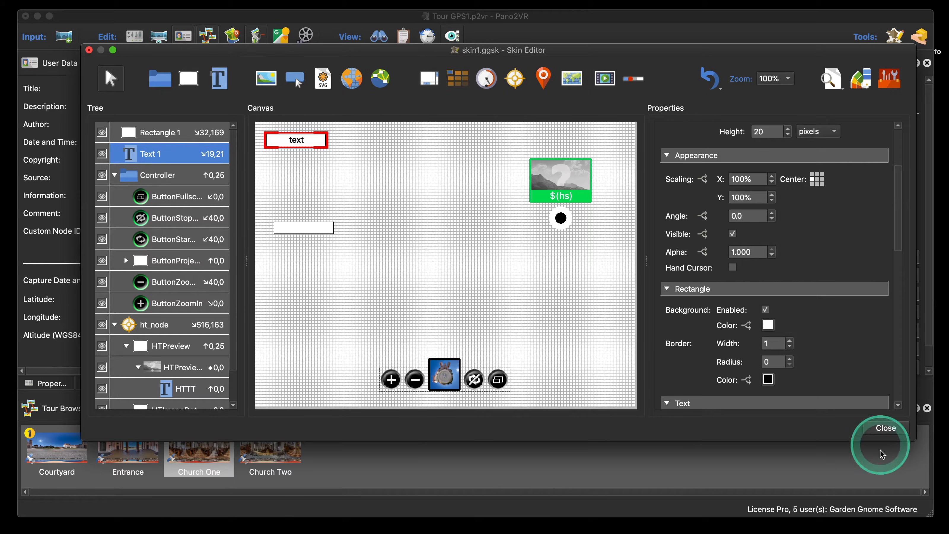
# Save the skin and test the left-aligned, auto-sized text in the output by triggering the rectangle's action
pyautogui.click(886, 429)
pyautogui.click(568, 252)
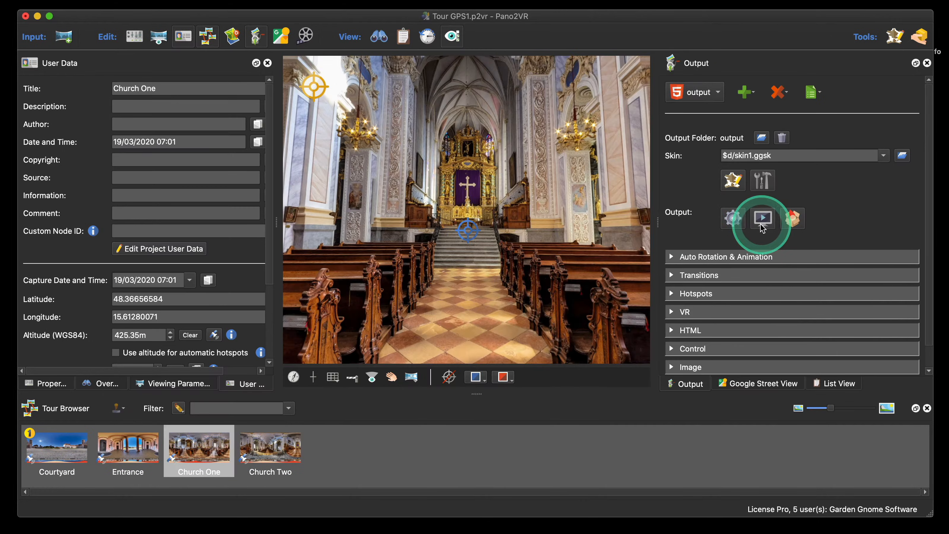
pyautogui.click(763, 218)
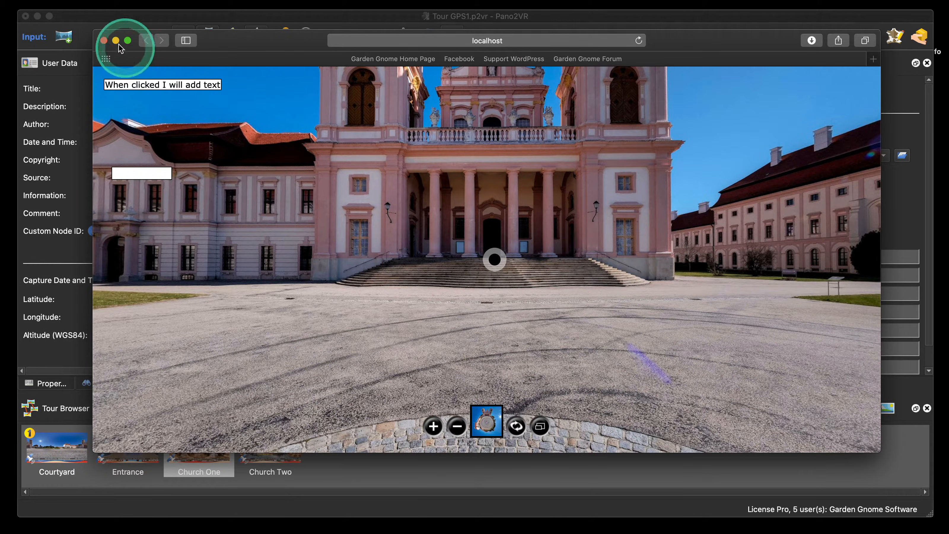
pyautogui.click(104, 40)
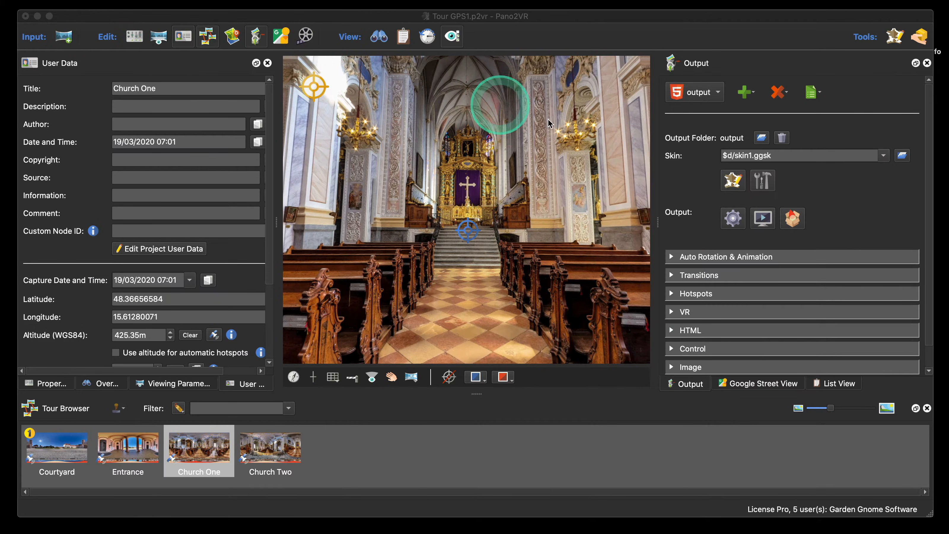
# Reopen the skin and disable Auto Size for the Text 1 field
pyautogui.click(733, 181)
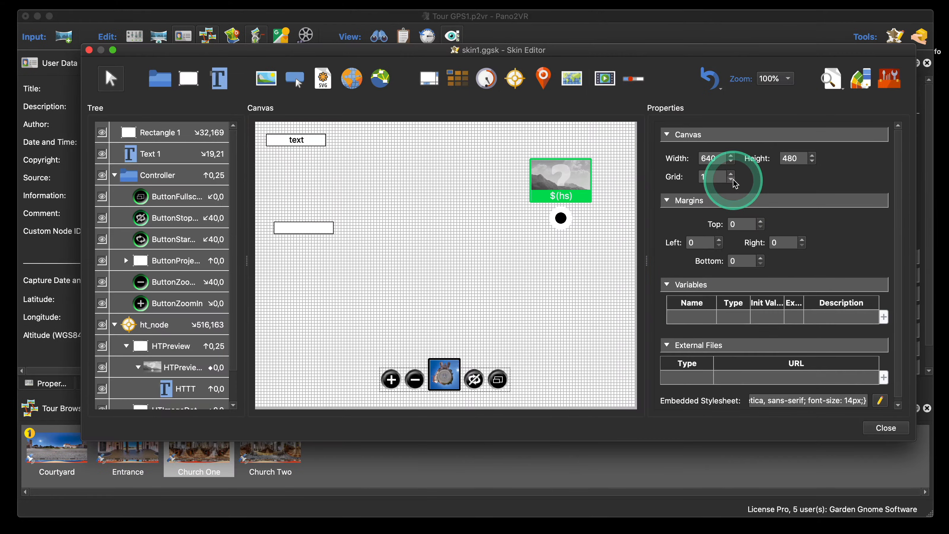
pyautogui.click(174, 155)
pyautogui.scroll(-3, 839, 338)
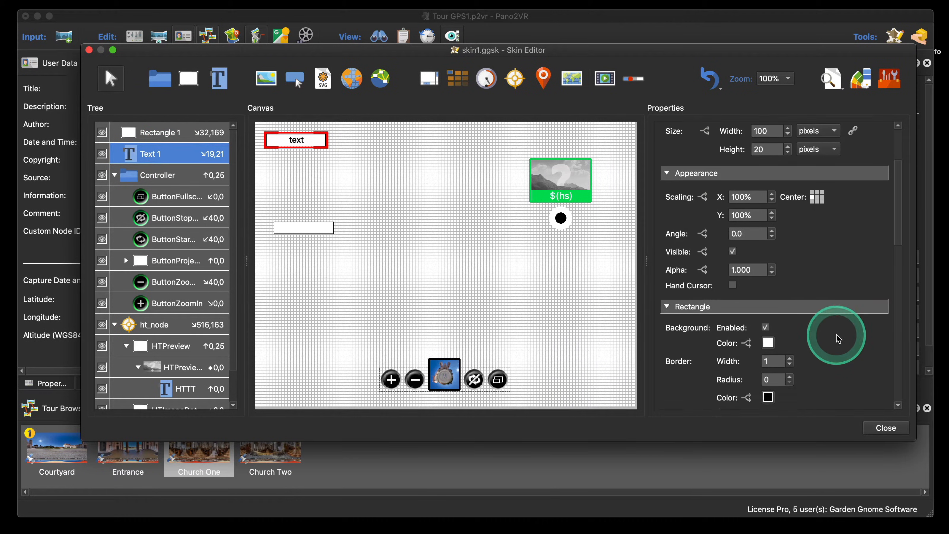
pyautogui.scroll(-10, 838, 338)
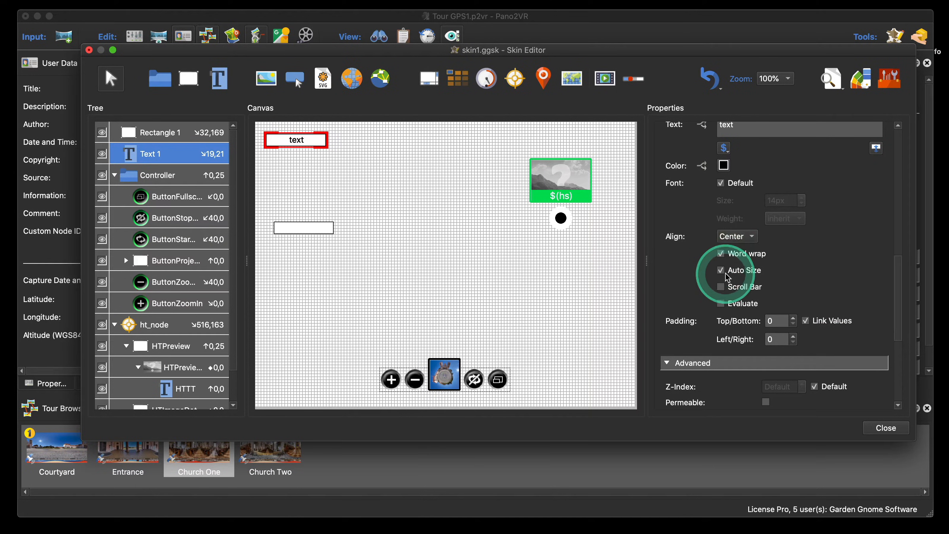
pyautogui.scroll(8, 837, 280)
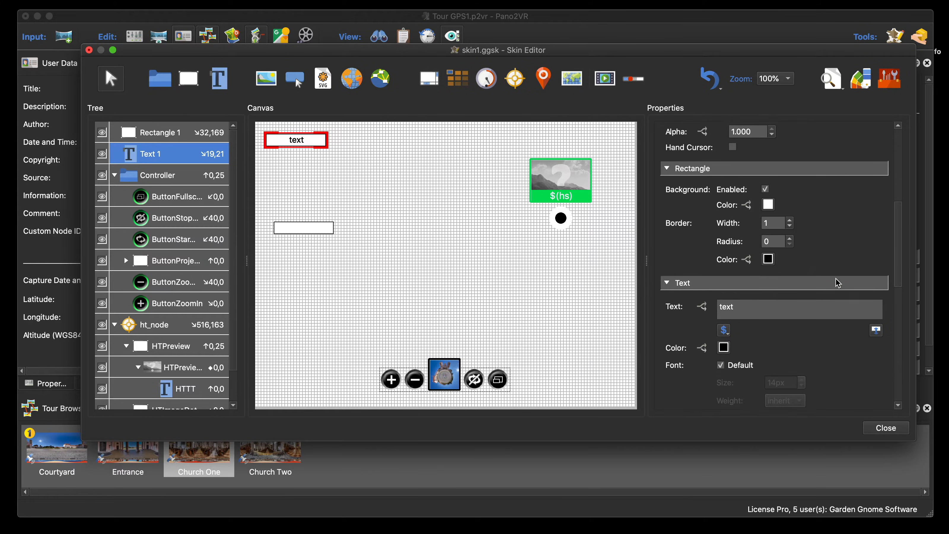
pyautogui.scroll(8, 838, 283)
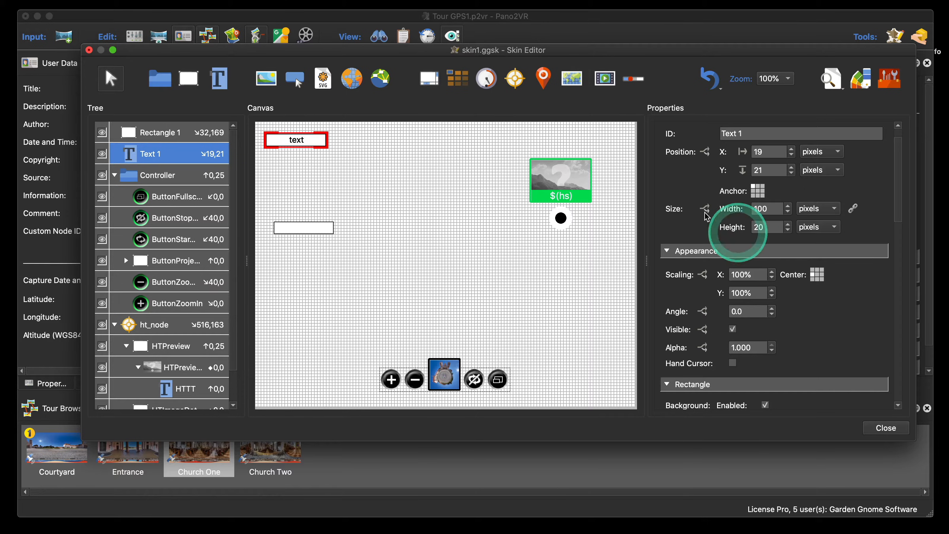
pyautogui.scroll(-10, 840, 338)
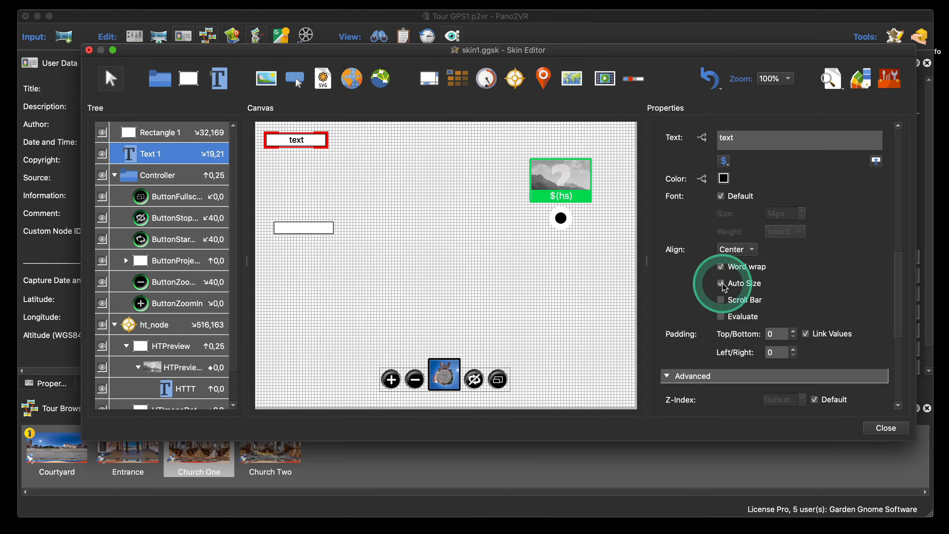
# Save the skin and check in the output how Text 1 without auto-sizing displays its changed text after triggering the rectangle
pyautogui.click(878, 425)
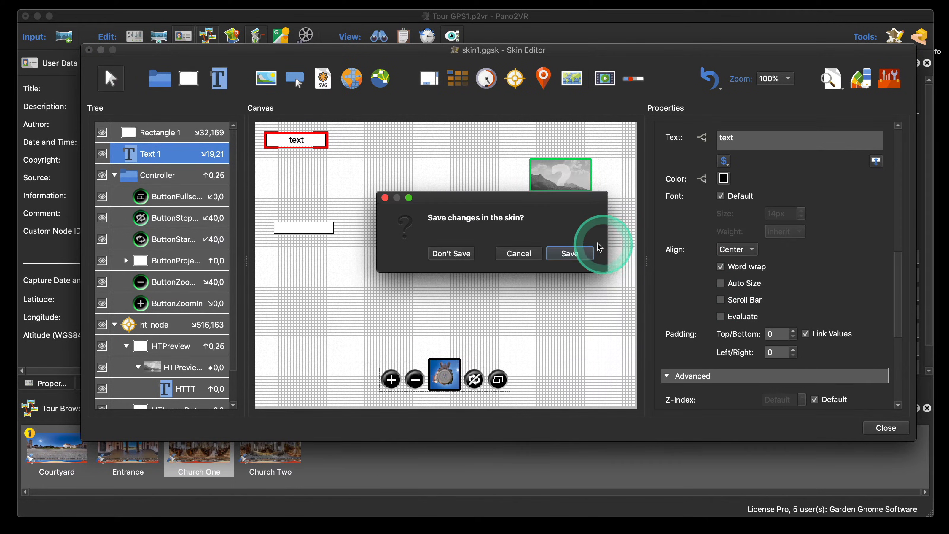
pyautogui.click(598, 251)
pyautogui.click(733, 218)
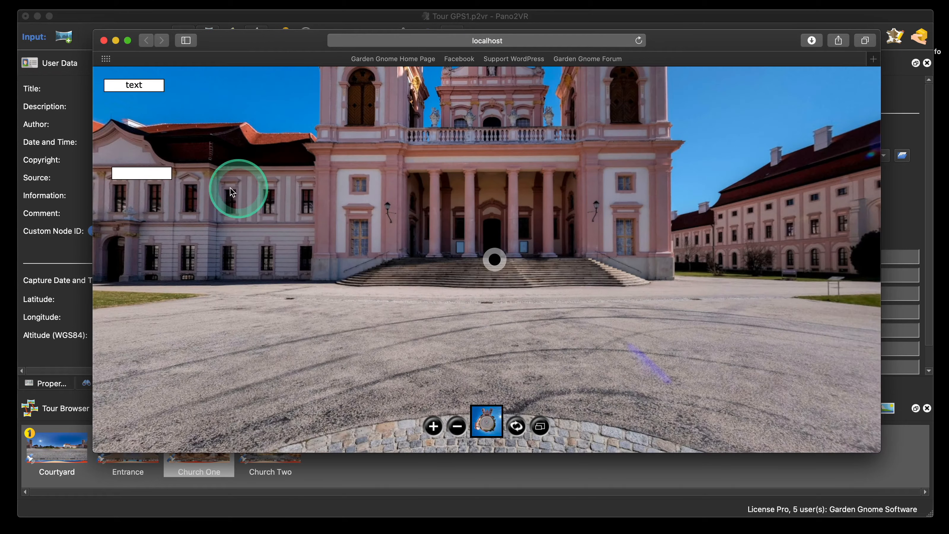
pyautogui.click(151, 173)
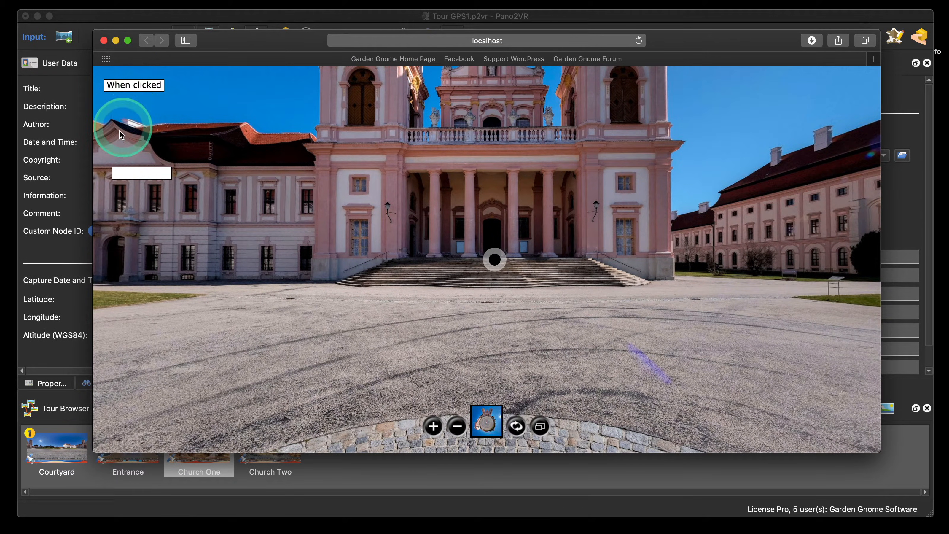
pyautogui.click(103, 40)
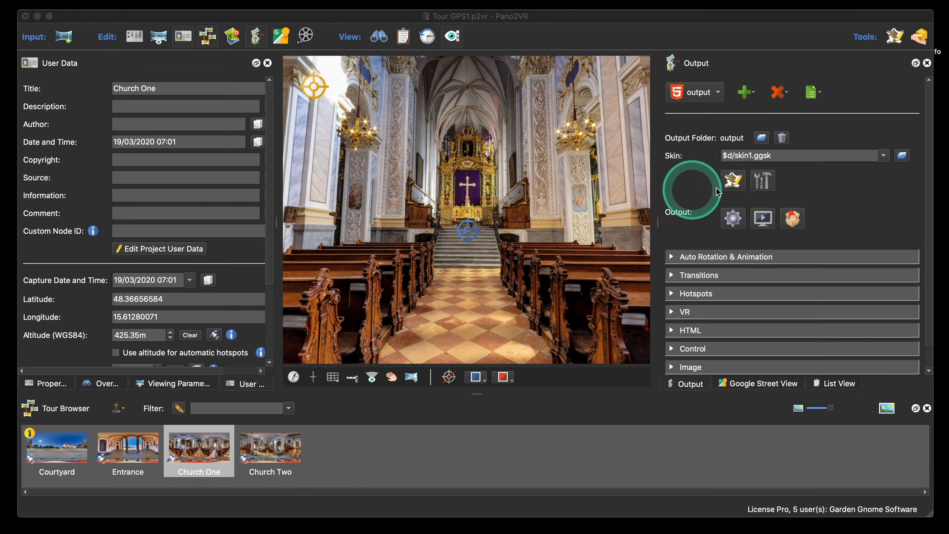
# Reopen the skin and turn Auto Size back on for the Text 1 field
pyautogui.click(734, 183)
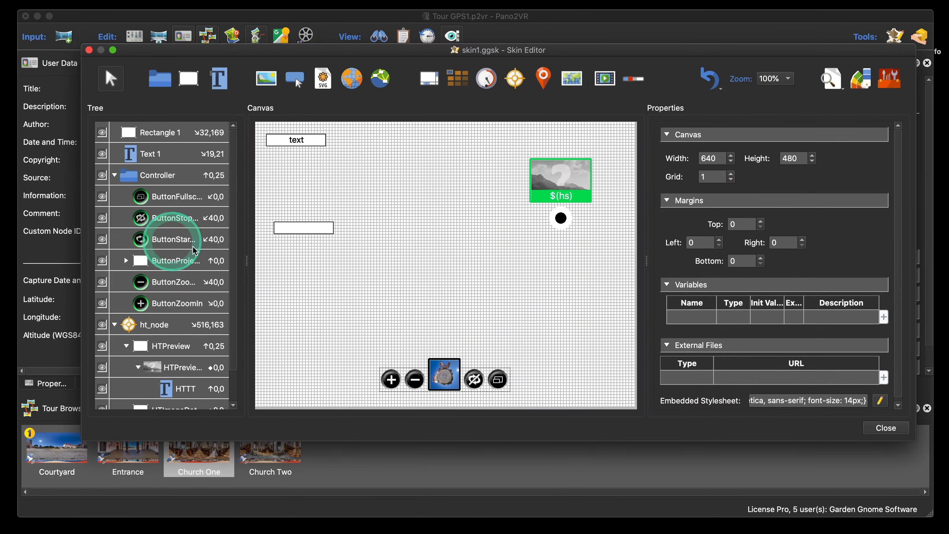
pyautogui.click(175, 157)
pyautogui.scroll(-10, 859, 323)
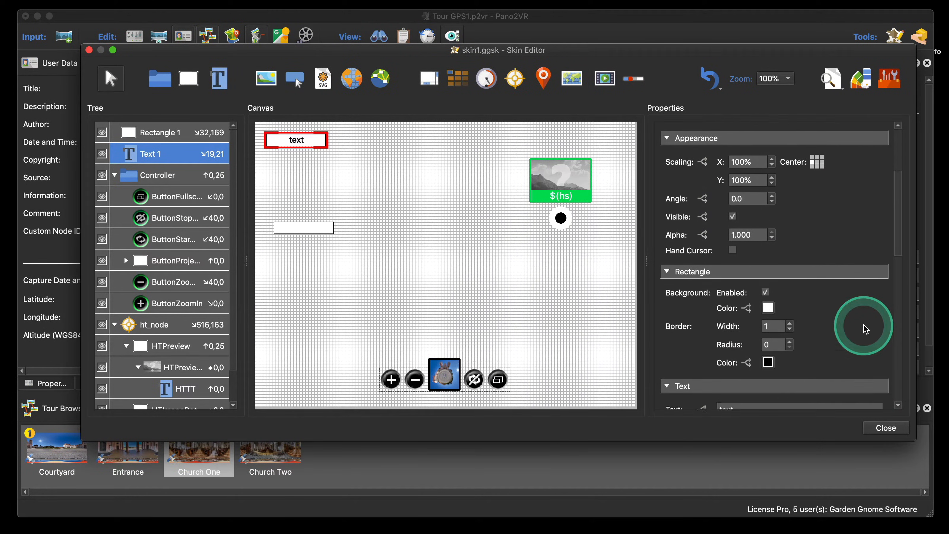
pyautogui.scroll(-5, 867, 329)
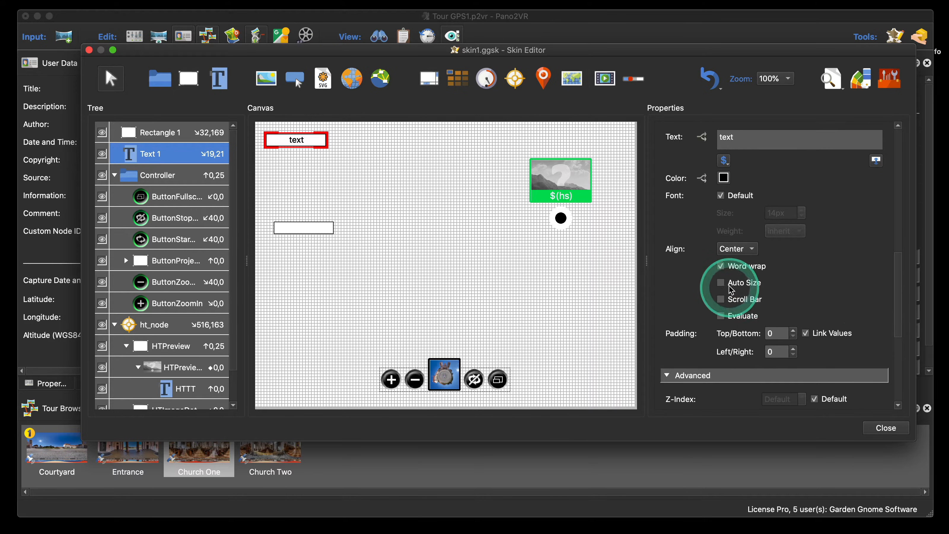
pyautogui.click(721, 283)
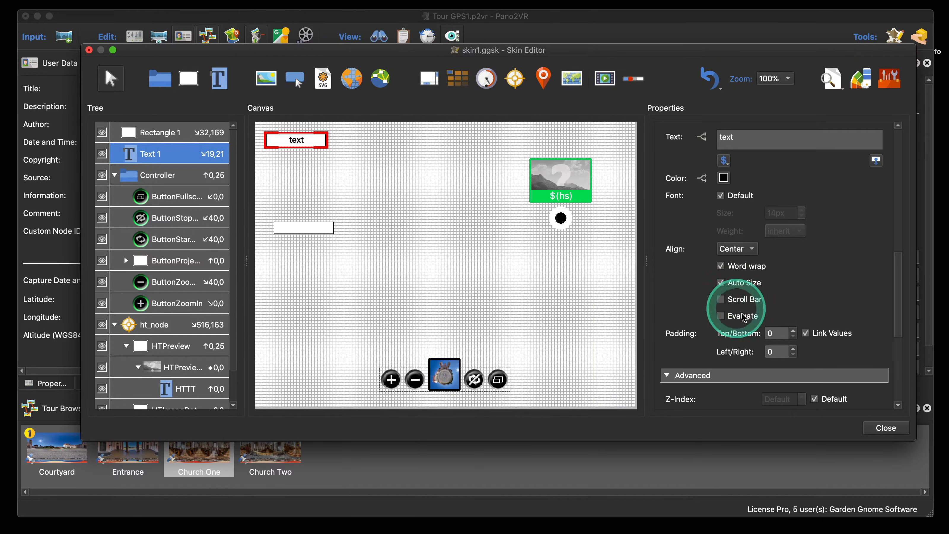
# Save the skin, generate the output and examine the centred, auto-sized text set by the rectangle's action
pyautogui.click(885, 427)
pyautogui.click(569, 254)
pyautogui.click(731, 220)
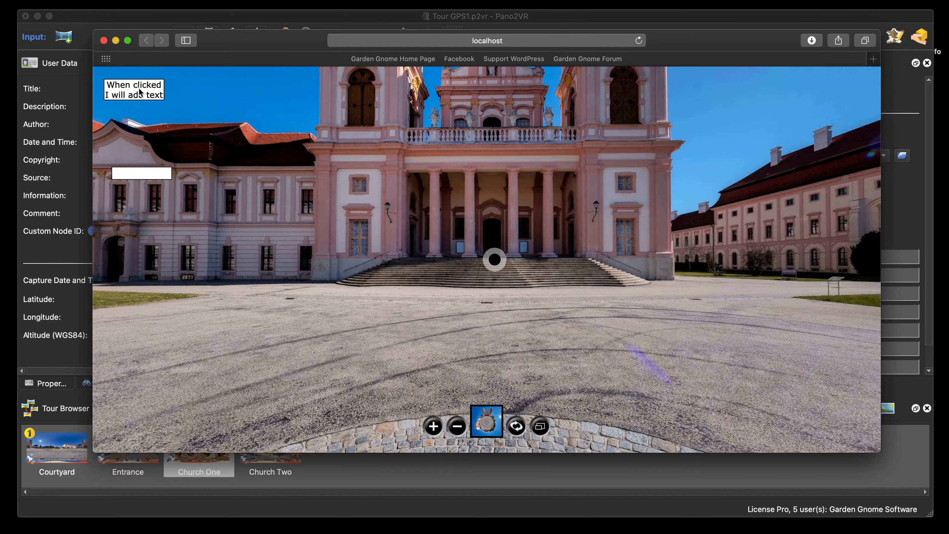
pyautogui.click(129, 87)
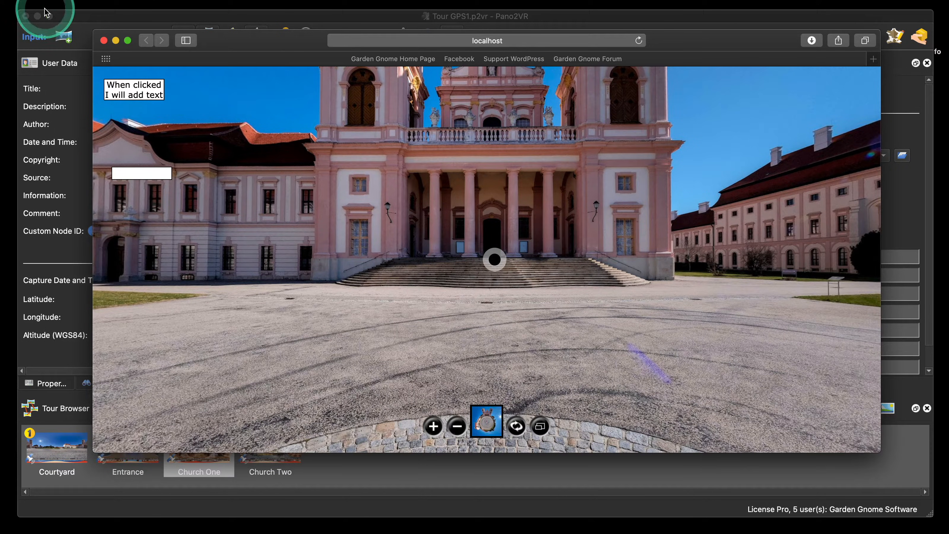
pyautogui.click(104, 40)
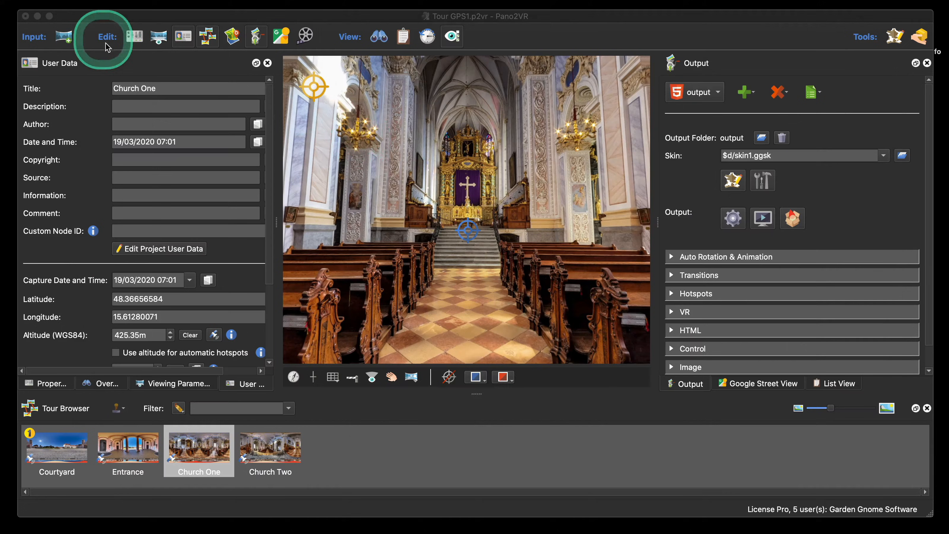
# Reopen the skin and inspect the canvas's full Embedded Stylesheet in an enlarged editor, leaving it unedited
pyautogui.click(733, 180)
pyautogui.scroll(-1, 763, 316)
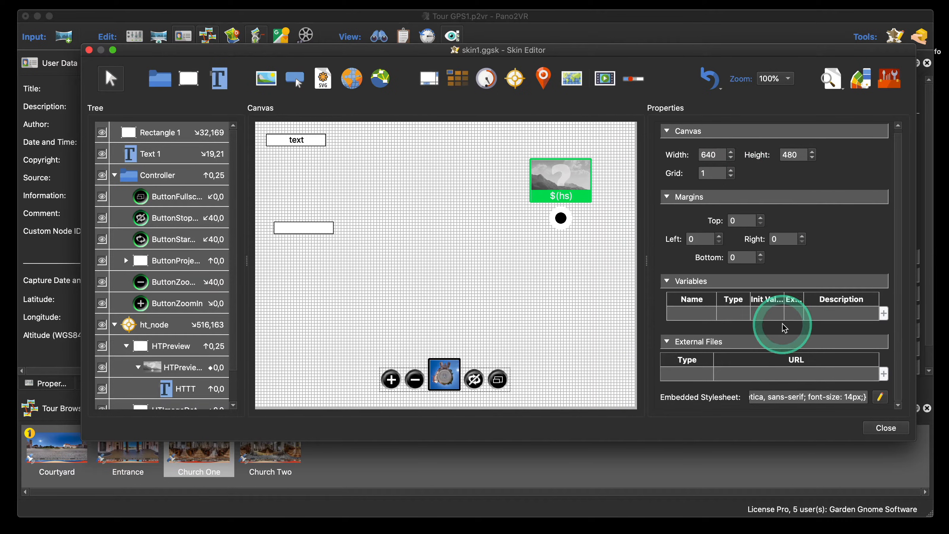
pyautogui.click(881, 398)
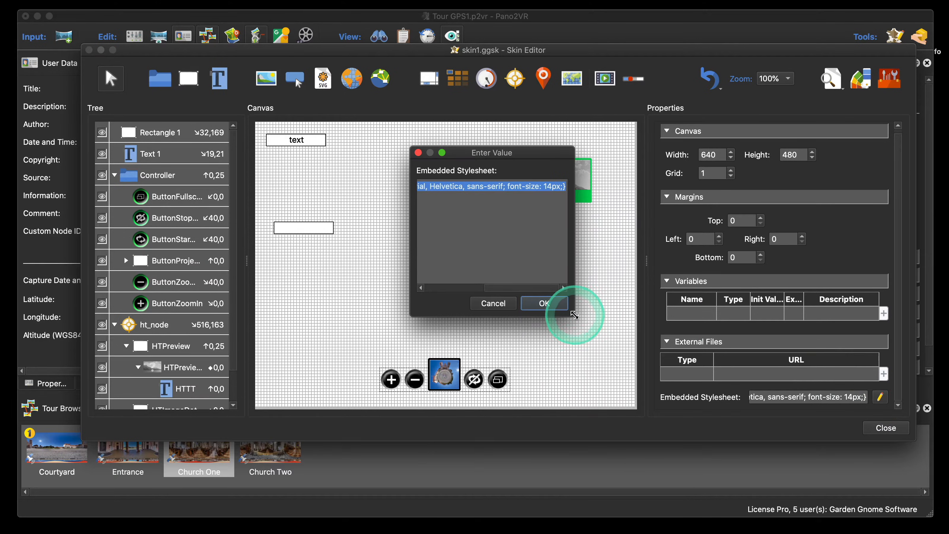
pyautogui.moveTo(573, 316); pyautogui.dragTo(794, 403)
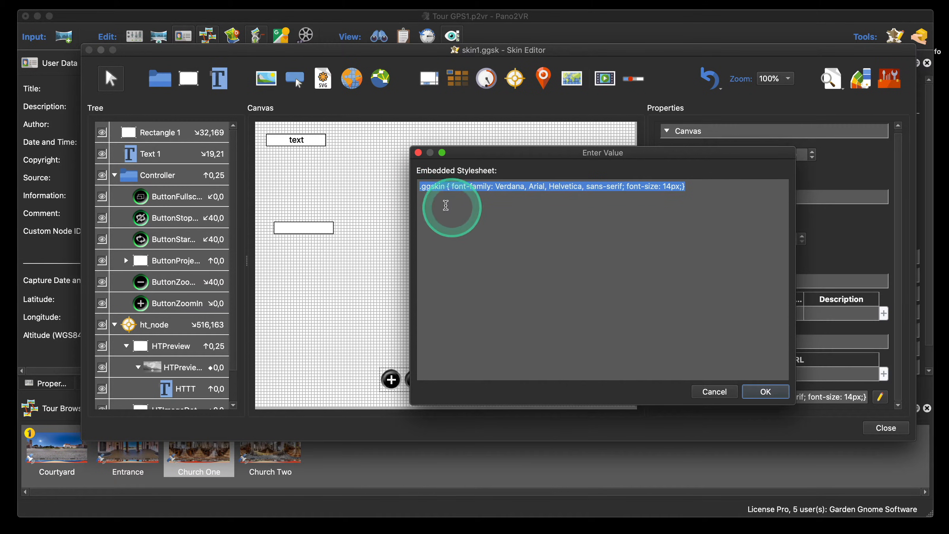
pyautogui.click(418, 153)
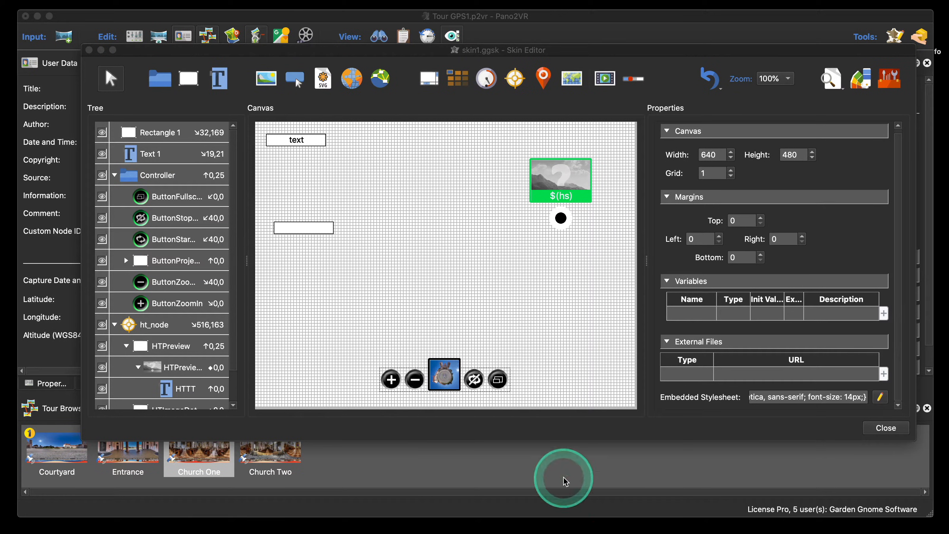
# Switch to Safari, search the web for "css drop shadow" and open the W3Schools CSS box-shadow property page
pyautogui.moveTo(419, 532)
pyautogui.click(425, 506)
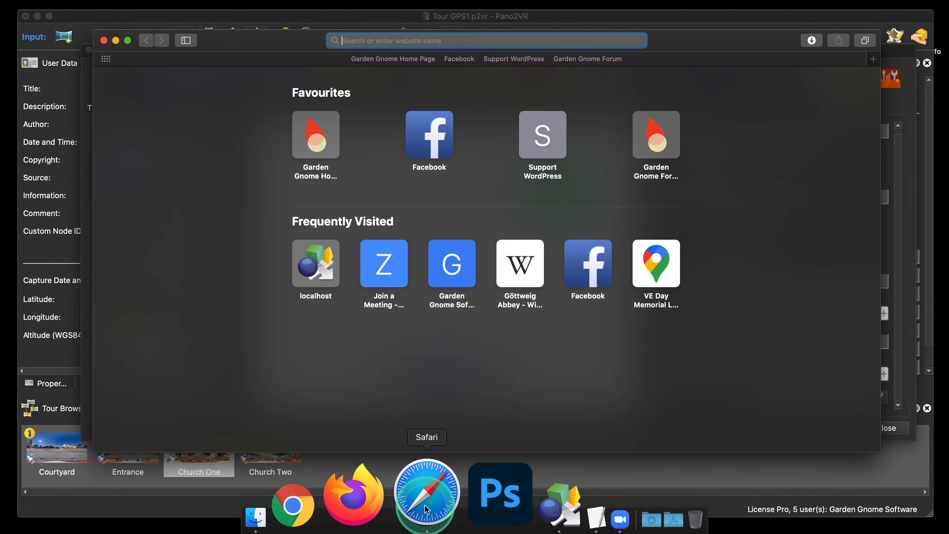
pyautogui.click(451, 41)
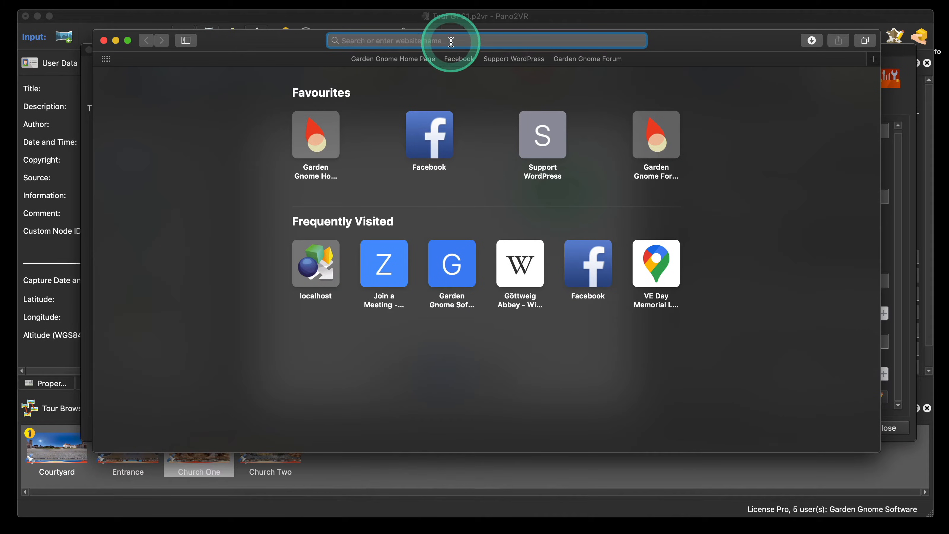
pyautogui.write('CC')
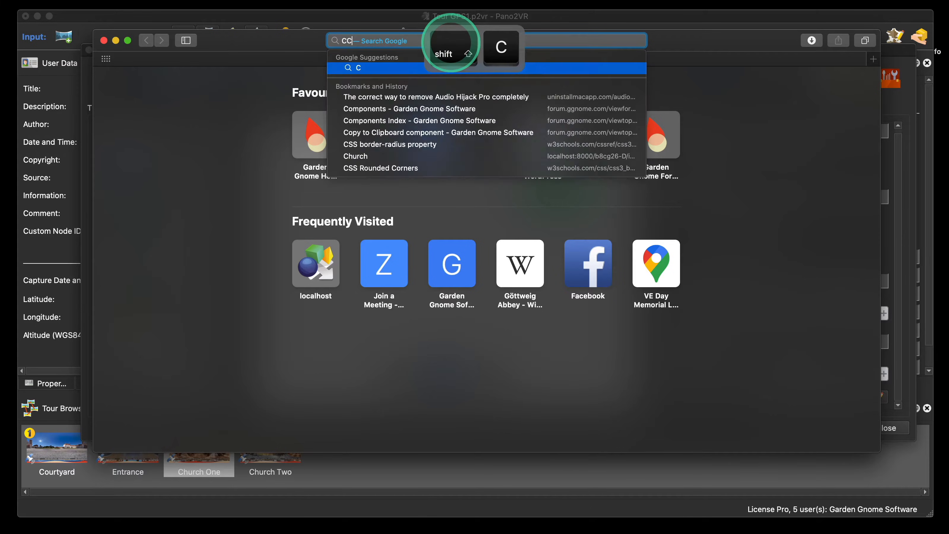
pyautogui.write('S Drop')
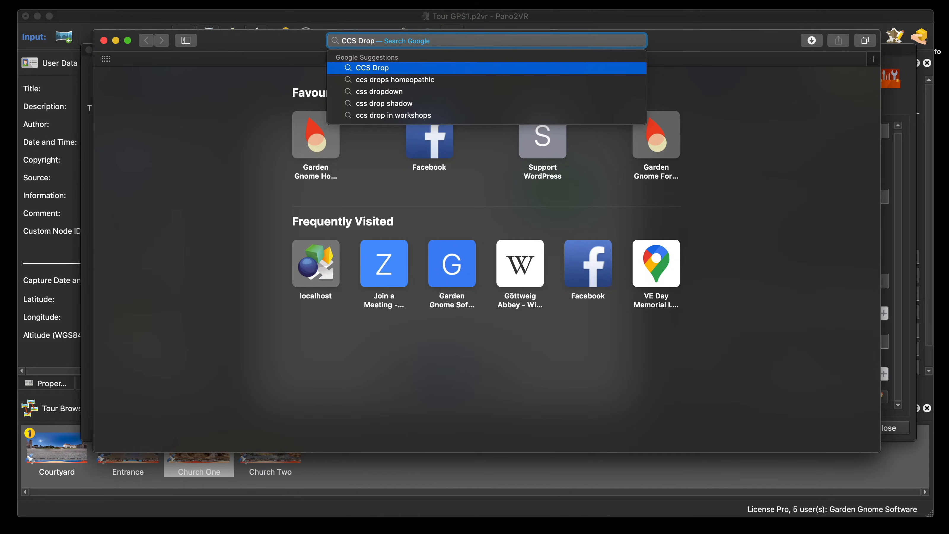
pyautogui.click(440, 101)
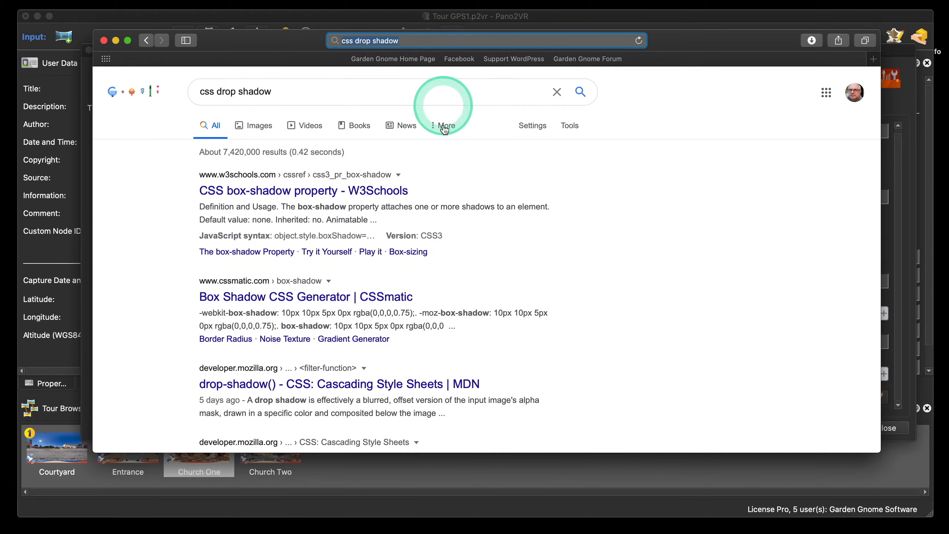
pyautogui.click(329, 194)
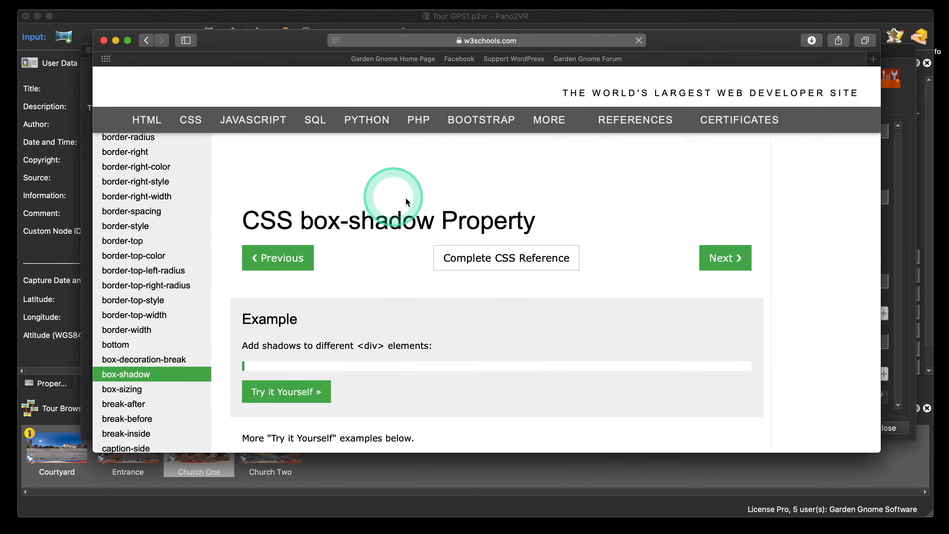
# Copy the "box-shadow: 5px 10px;" declaration from the #example1 code and minimize the browser window
pyautogui.scroll(-4, 411, 198)
pyautogui.scroll(-2, 410, 198)
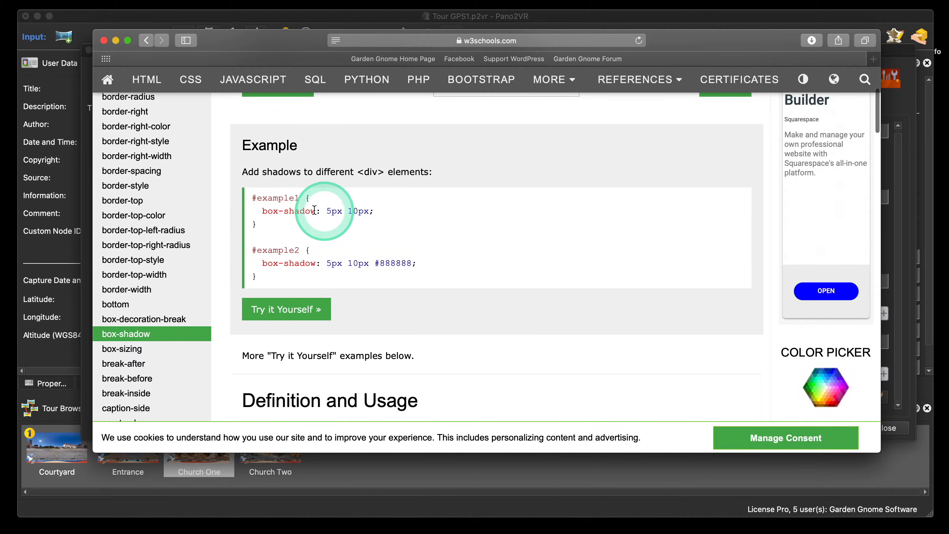
pyautogui.scroll(-2, 348, 206)
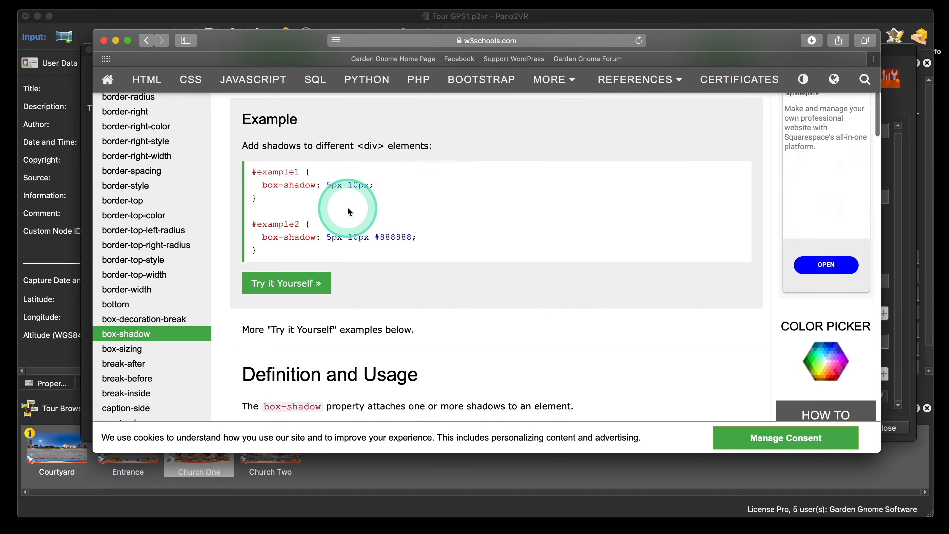
pyautogui.scroll(2, 348, 207)
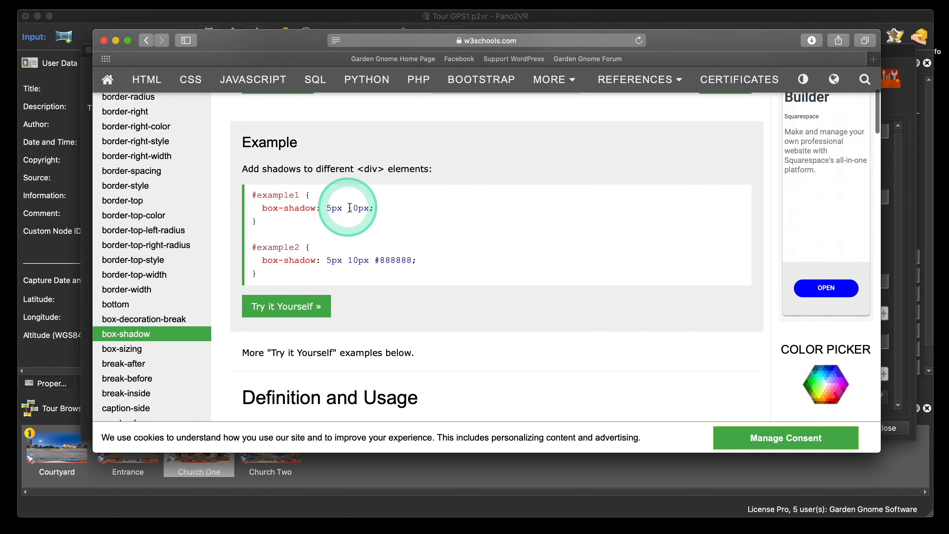
pyautogui.moveTo(372, 209); pyautogui.dragTo(265, 208)
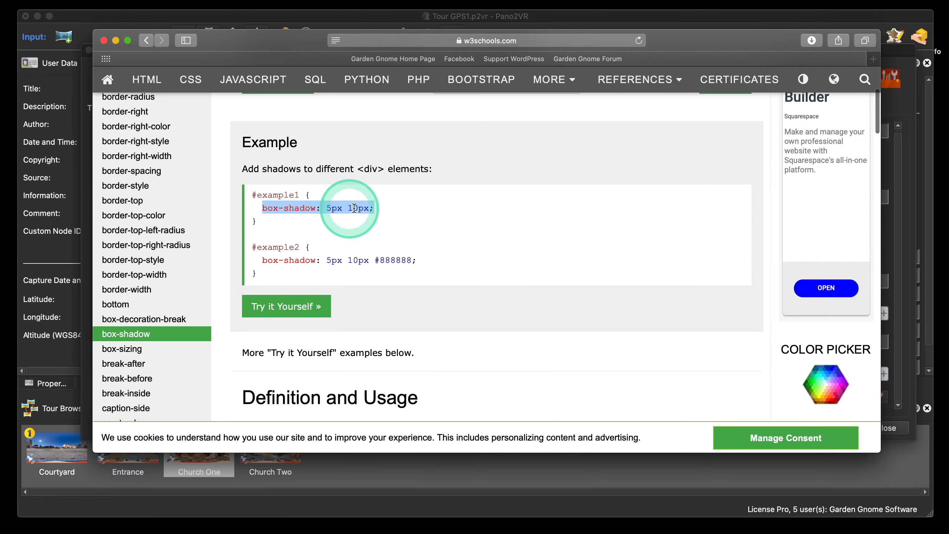
pyautogui.press('super+c')
pyautogui.click(115, 40)
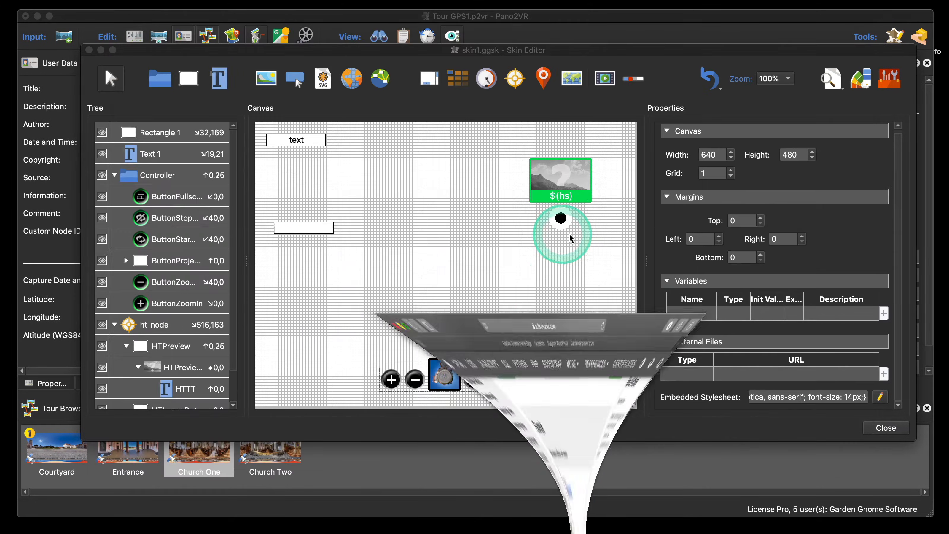
# Paste "box-shadow: 5px 10px;" into the CSS Styles Inner Element property of Text 1
pyautogui.click(298, 138)
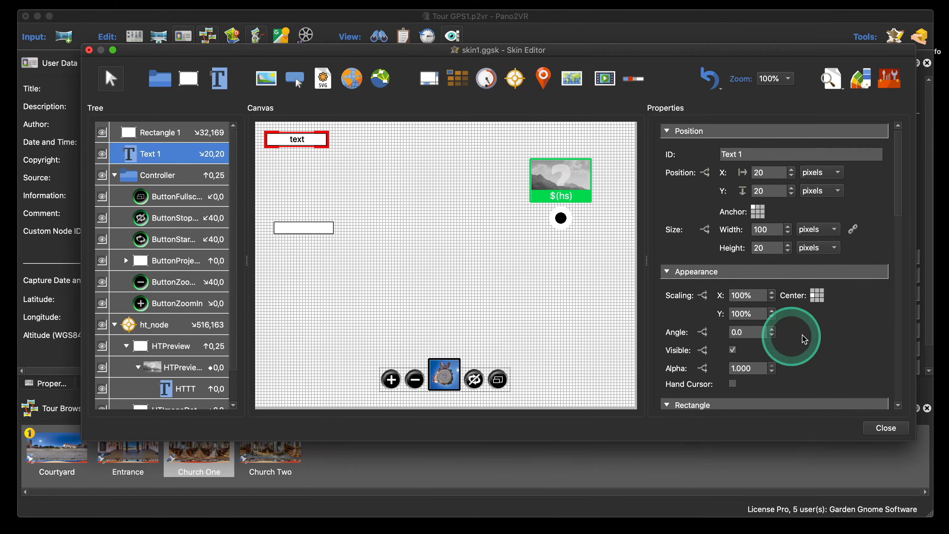
pyautogui.scroll(-10, 818, 333)
pyautogui.scroll(-12, 820, 333)
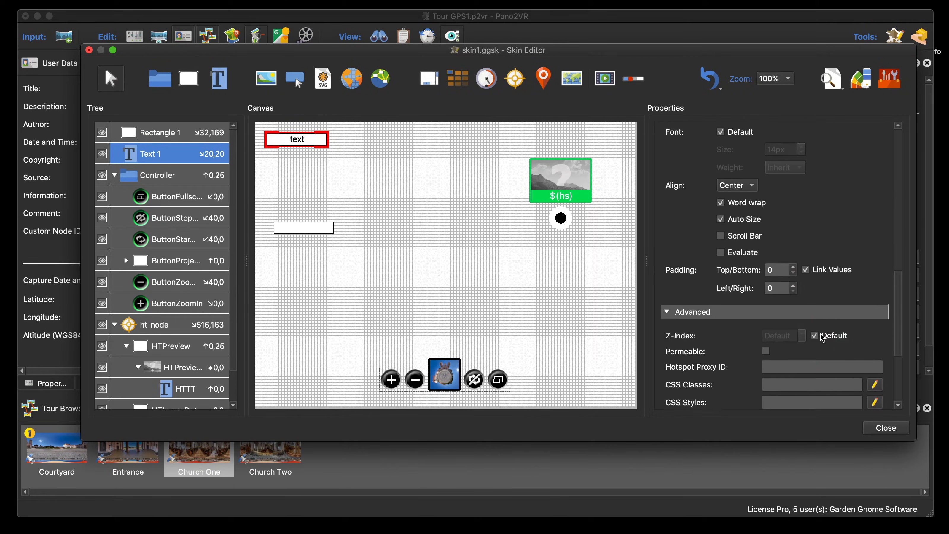
pyautogui.click(788, 308)
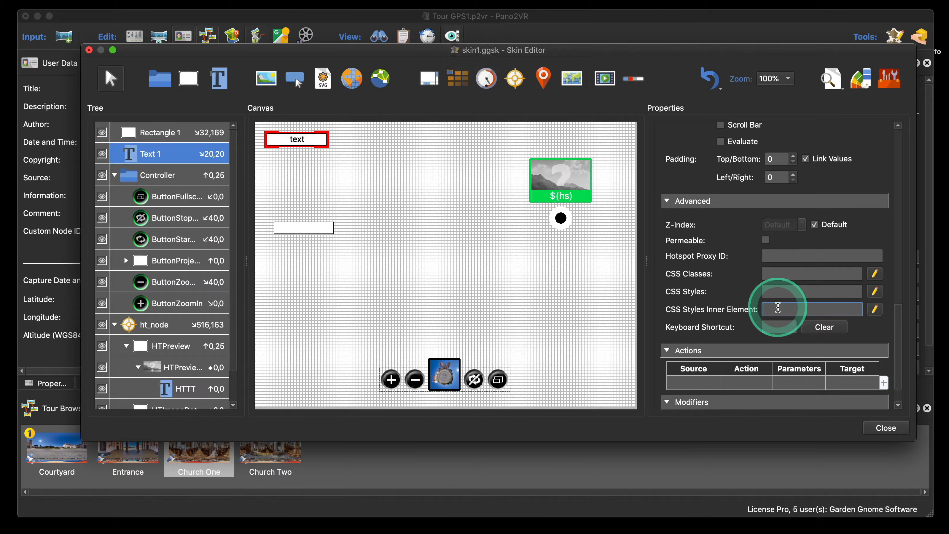
pyautogui.press('super+v')
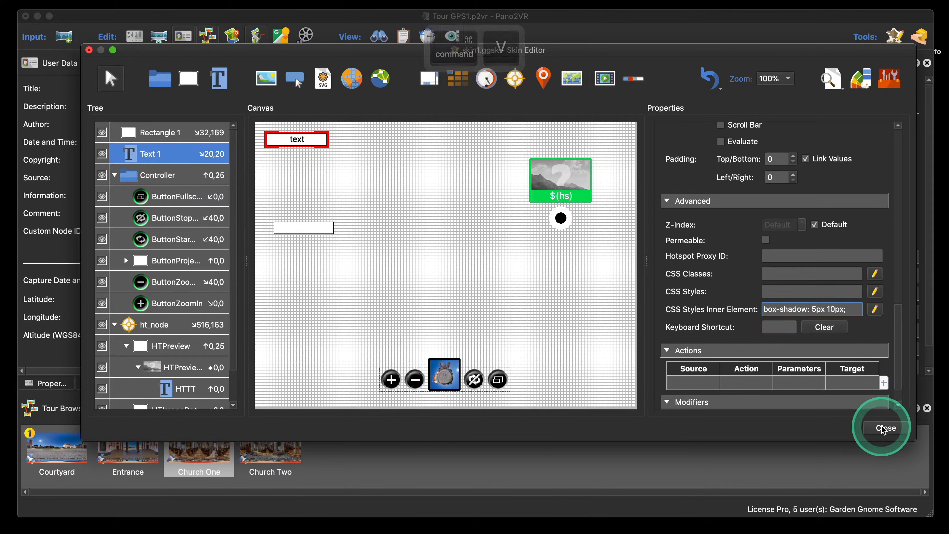
# Save the skin changes, view the text field's shadow in the browser output and close the browser window
pyautogui.click(897, 424)
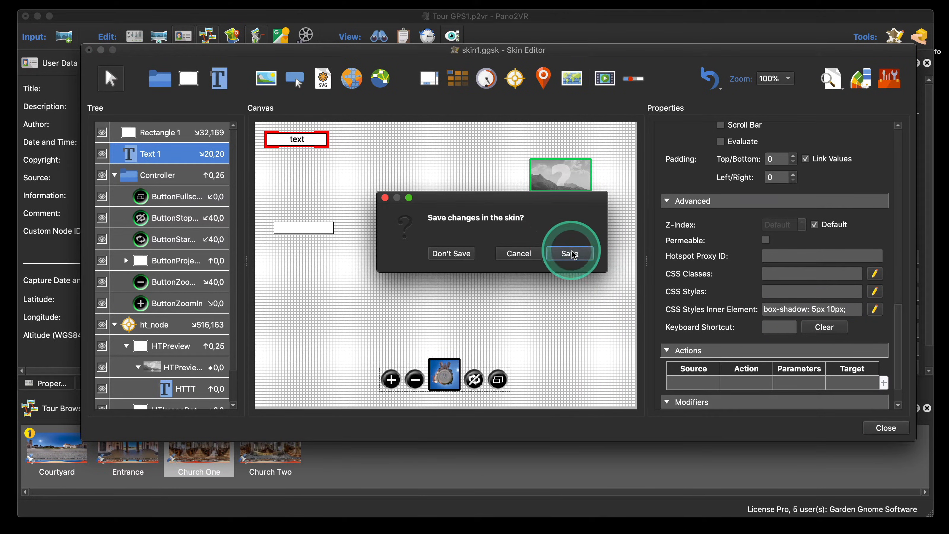
pyautogui.click(567, 251)
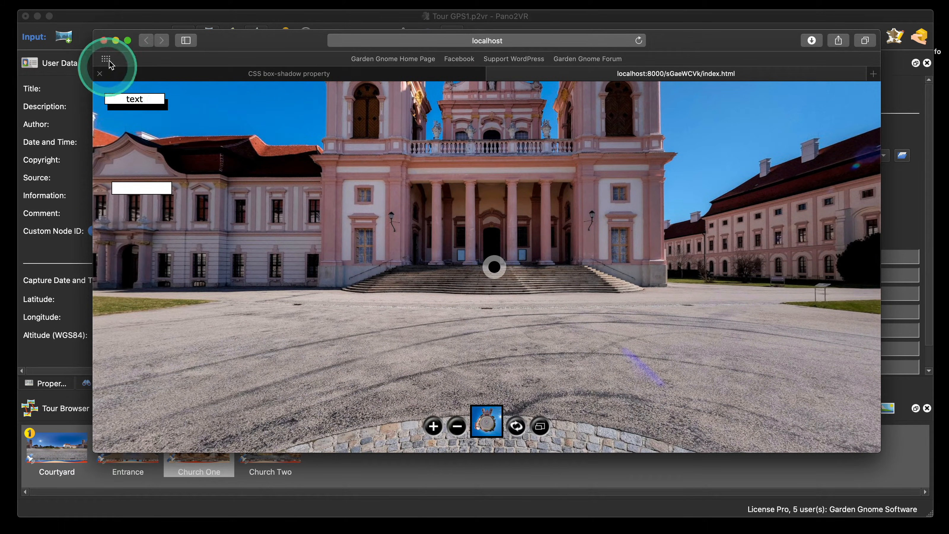
pyautogui.click(104, 40)
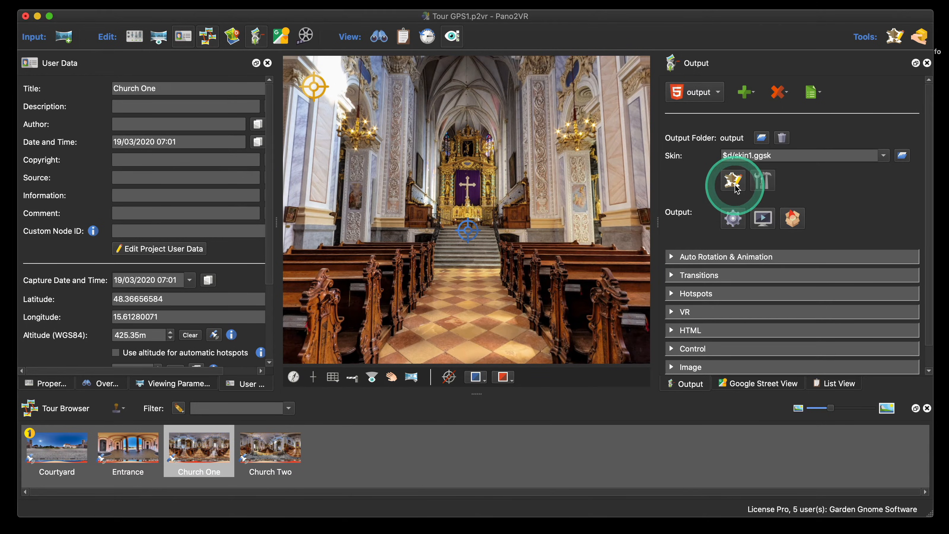
# Reopen the skin and clear the CSS Styles Inner Element value of Text 1
pyautogui.click(733, 180)
pyautogui.click(312, 154)
pyautogui.scroll(-10, 853, 339)
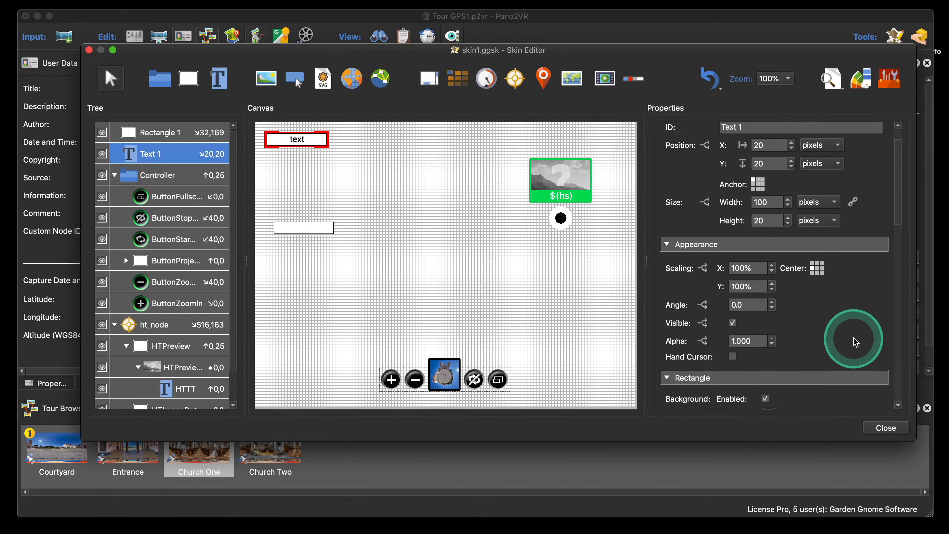
pyautogui.scroll(1, 853, 338)
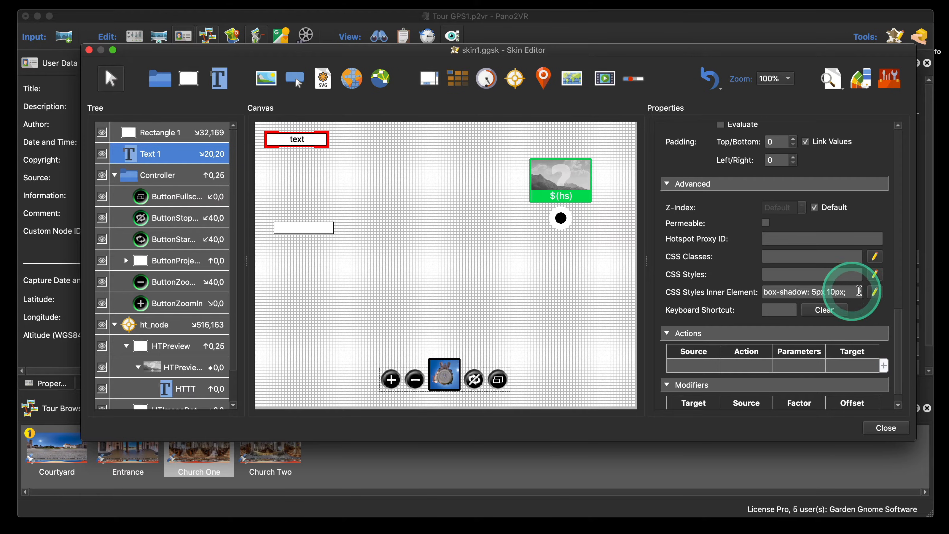
pyautogui.click(875, 292)
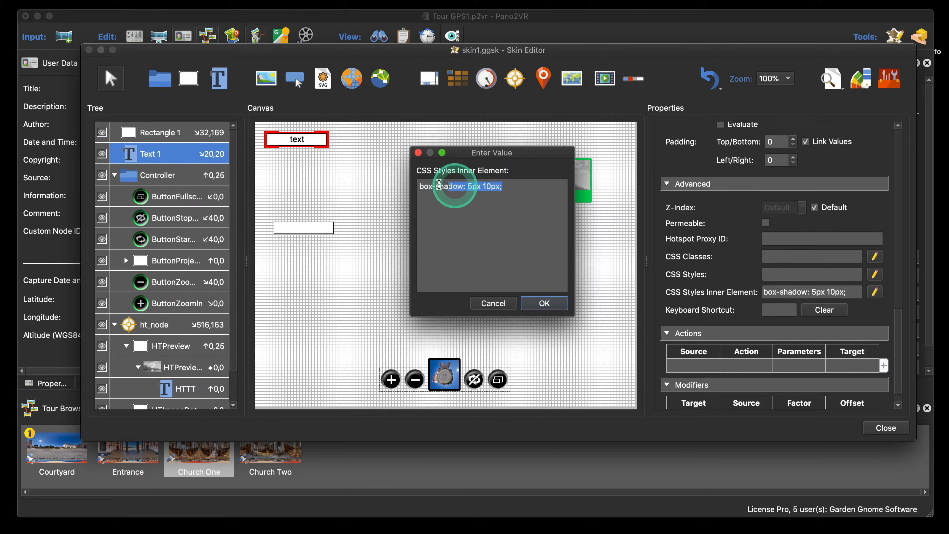
pyautogui.press('BackSpace')
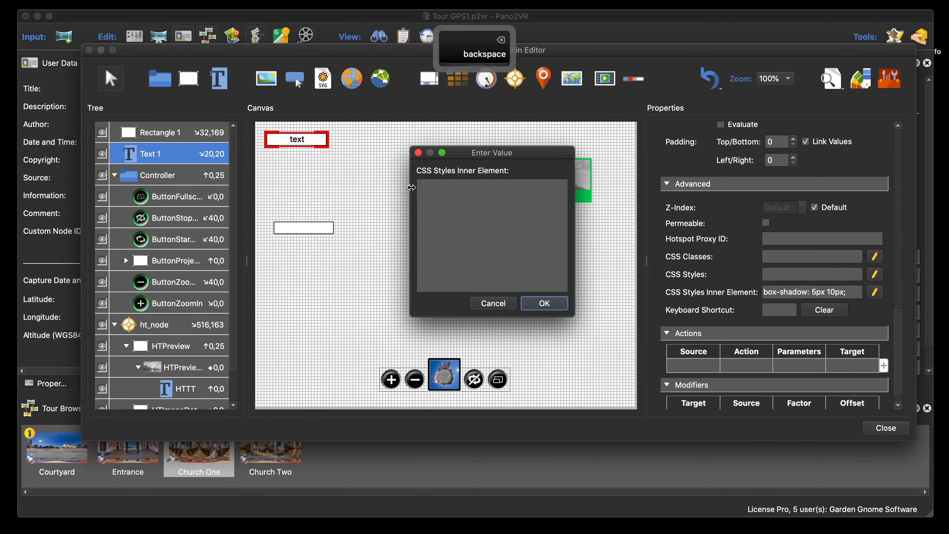
pyautogui.click(551, 304)
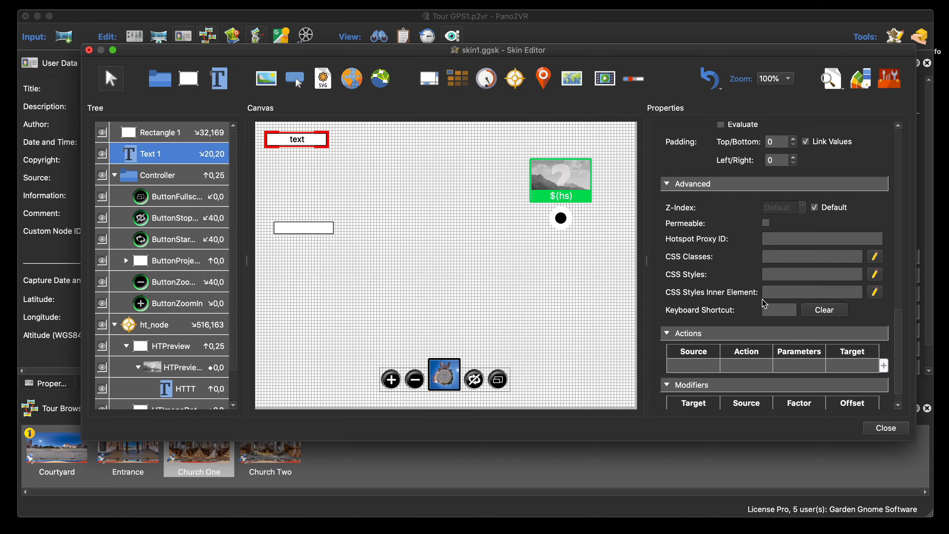
pyautogui.click(444, 227)
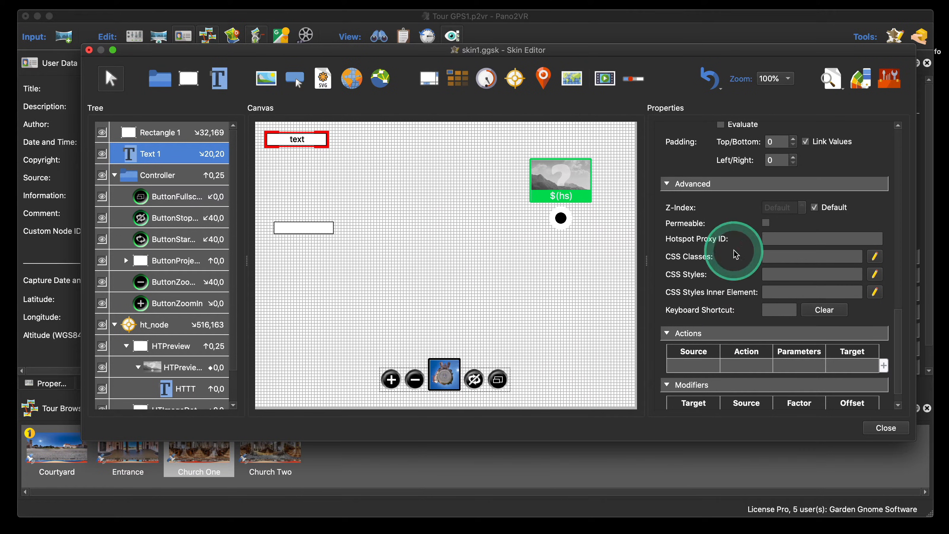
pyautogui.scroll(-1, 734, 253)
pyautogui.scroll(5, 718, 254)
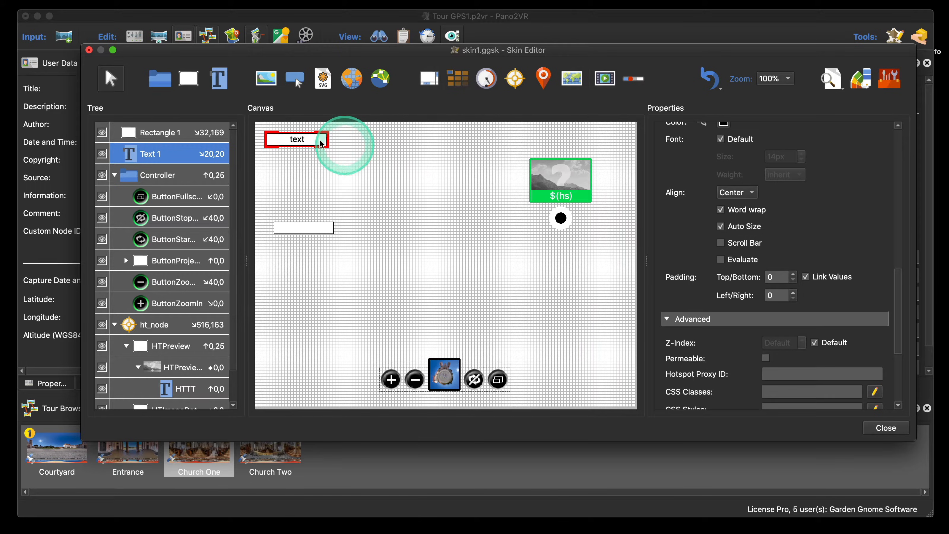
pyautogui.scroll(-2, 786, 252)
pyautogui.scroll(-3, 784, 250)
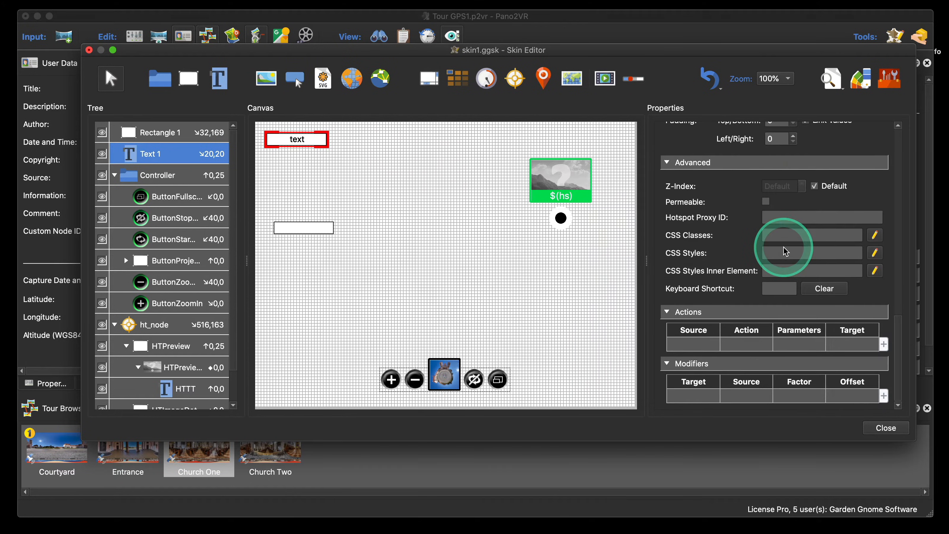
# Add a logic block to the Text property of Text 1 with the condition Player Width > 300
pyautogui.scroll(10, 781, 252)
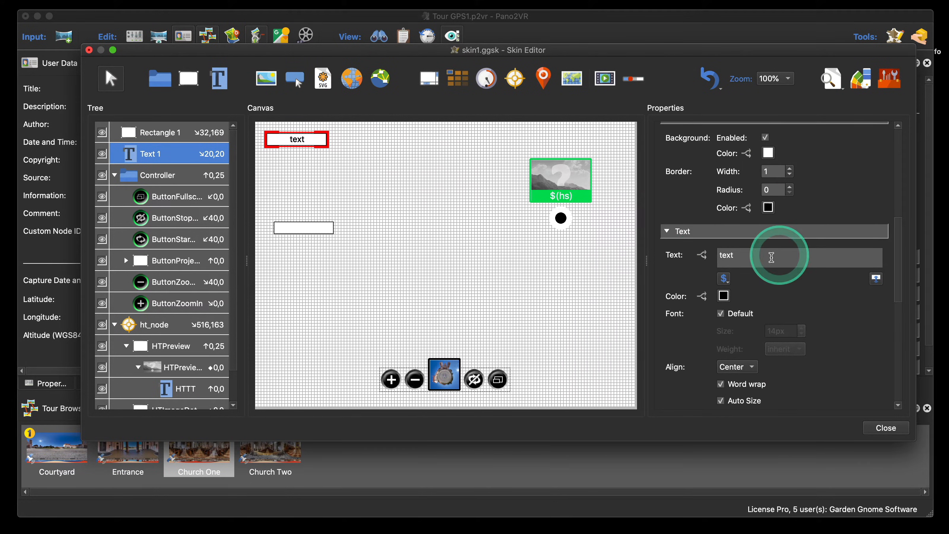
pyautogui.click(701, 255)
pyautogui.click(321, 157)
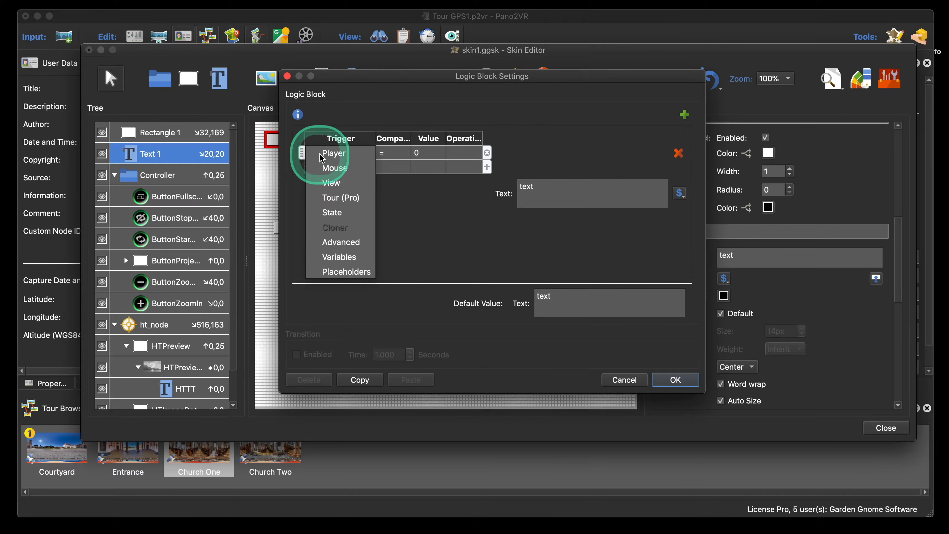
pyautogui.moveTo(336, 153)
pyautogui.click(441, 158)
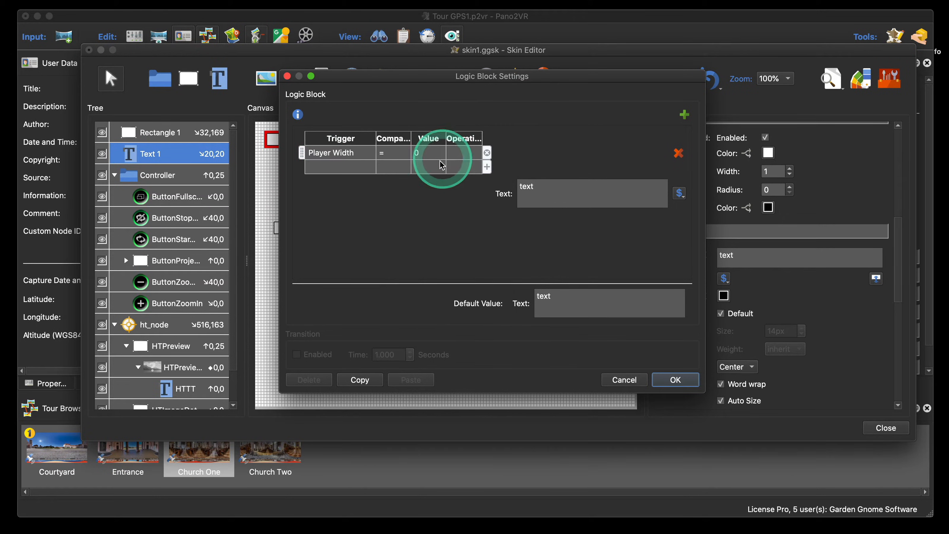
pyautogui.click(430, 155)
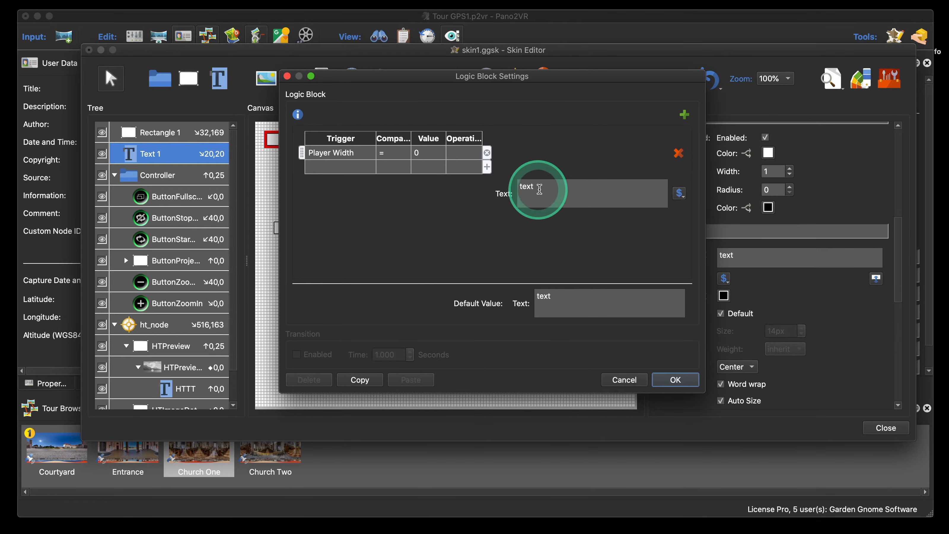
pyautogui.doubleClick(424, 153)
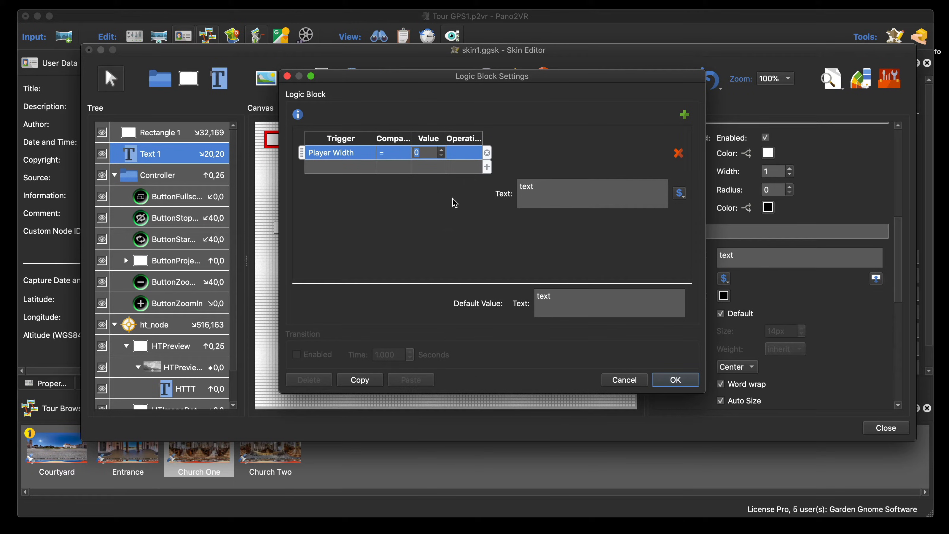
pyautogui.write('300')
pyautogui.click(433, 181)
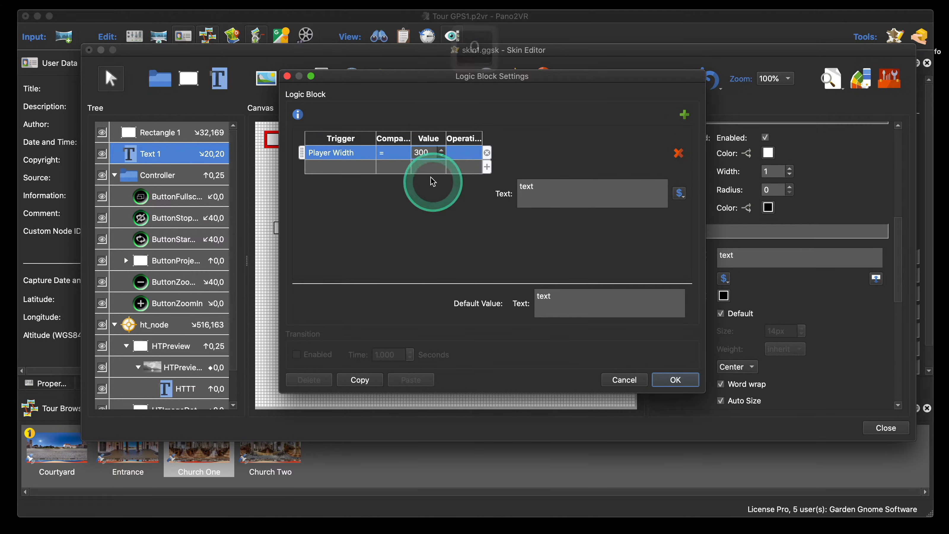
pyautogui.click(387, 153)
pyautogui.click(385, 211)
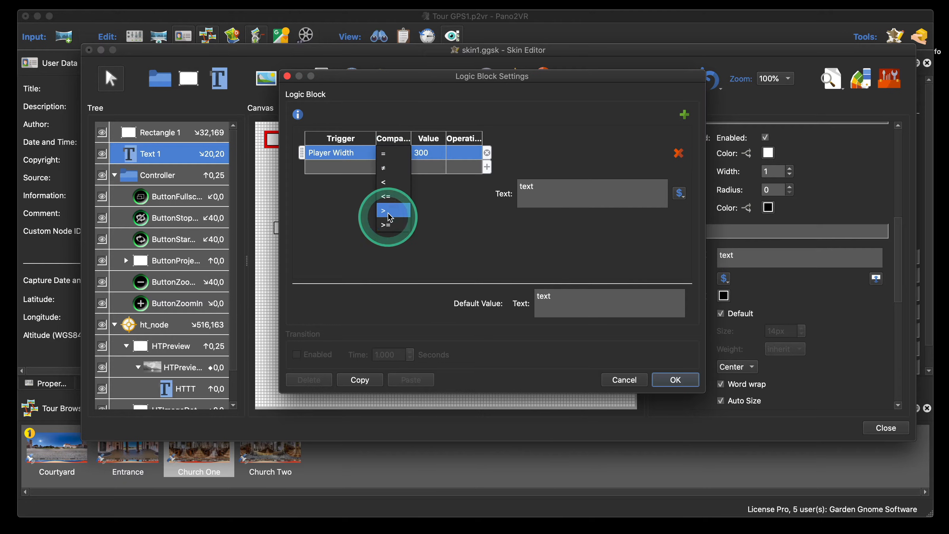
# Set the logic block's conditional text to "300", keep "text" as the default value and apply the block
pyautogui.click(519, 159)
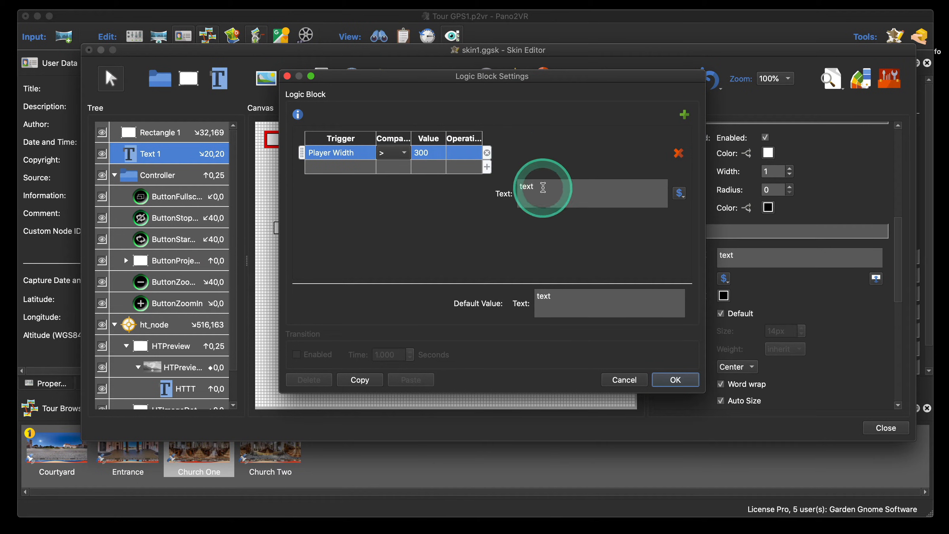
pyautogui.moveTo(542, 188); pyautogui.dragTo(502, 187)
pyautogui.write('300')
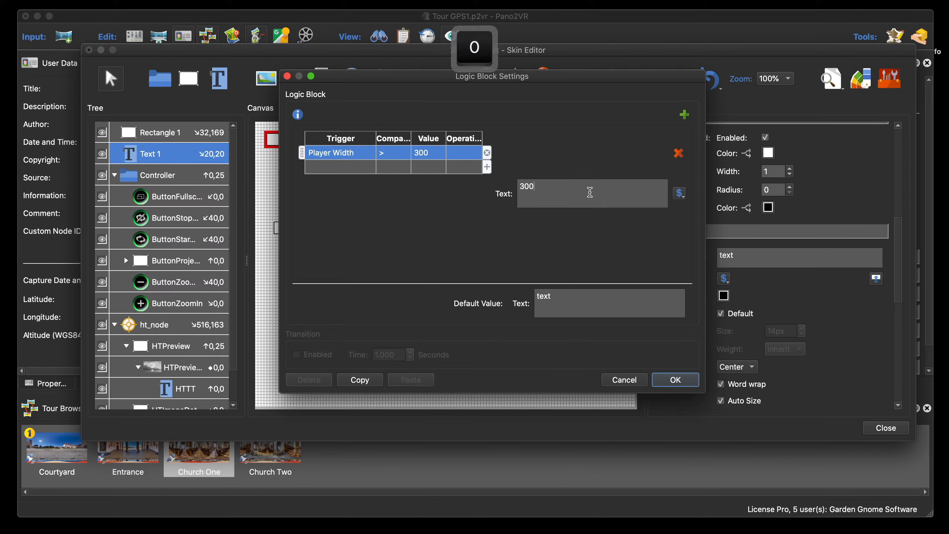
pyautogui.click(676, 380)
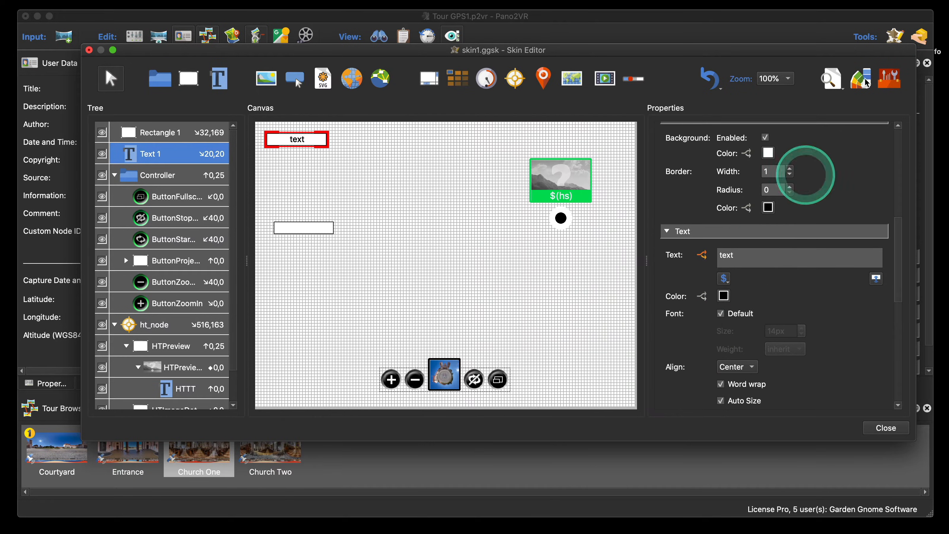
# Open the skin's live preview, narrow it below 300 px, widen it above 300 px to compare the text, and close it
pyautogui.click(882, 79)
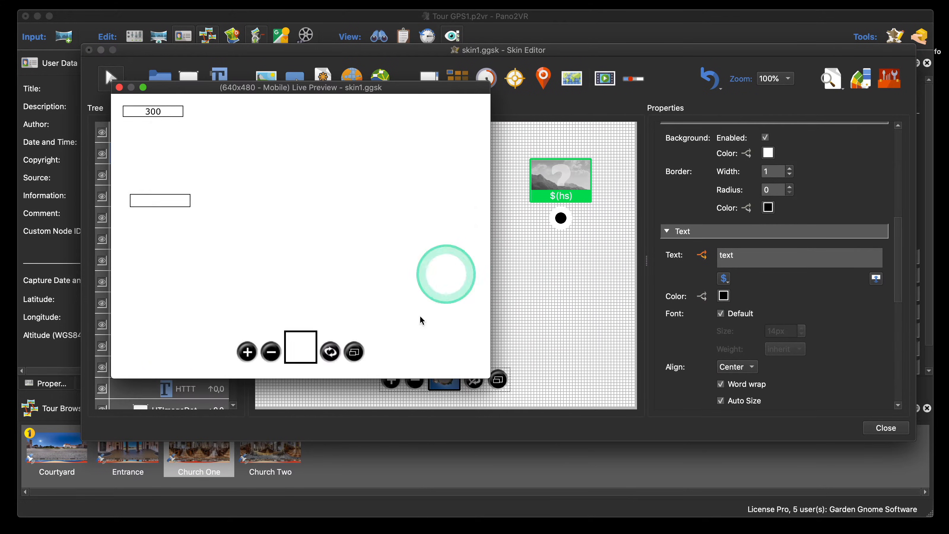
pyautogui.moveTo(486, 377); pyautogui.dragTo(278, 335)
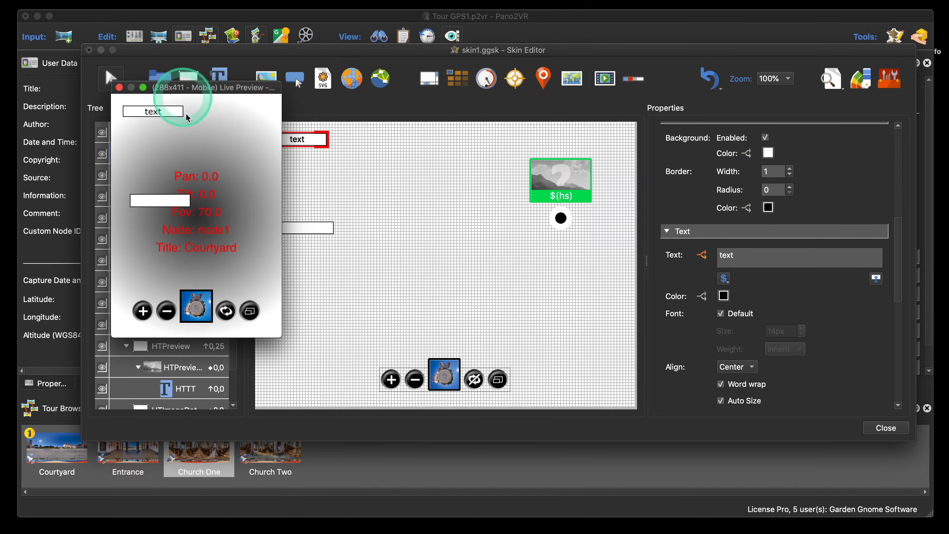
pyautogui.moveTo(281, 335); pyautogui.dragTo(350, 316)
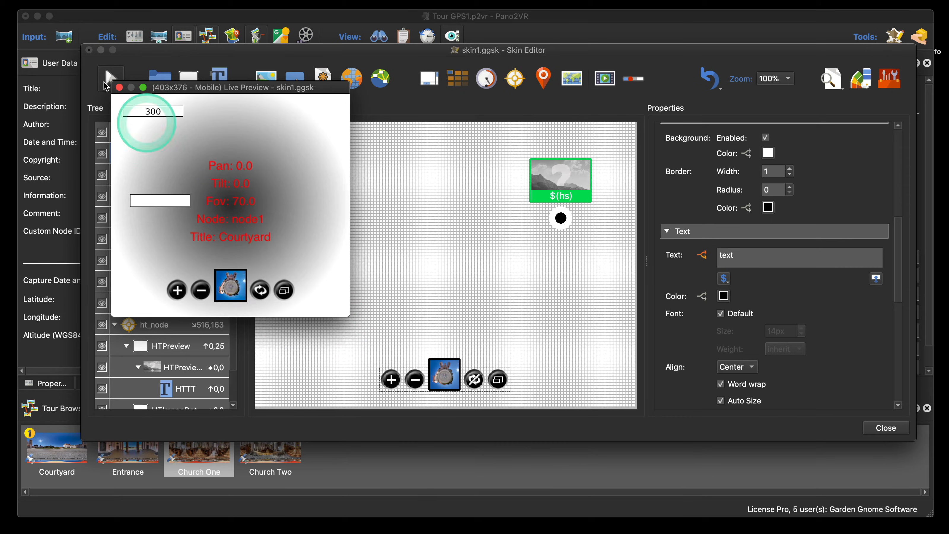
pyautogui.click(120, 87)
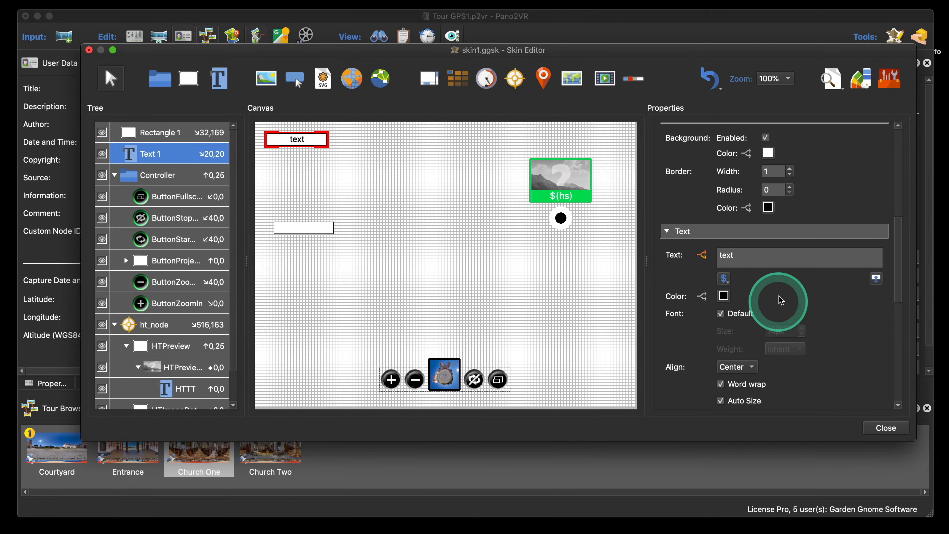
# Delete the logic block from the Text property of Text 1
pyautogui.click(714, 256)
pyautogui.click(309, 368)
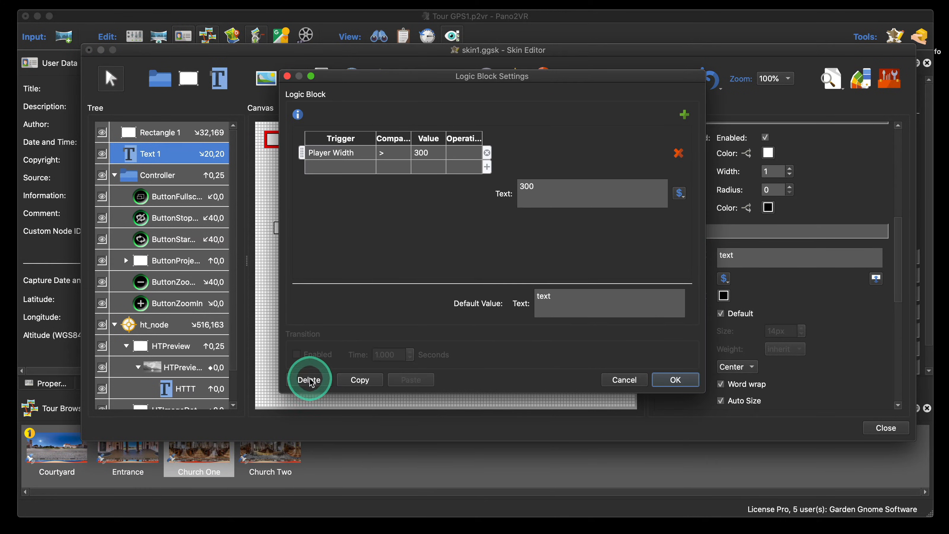
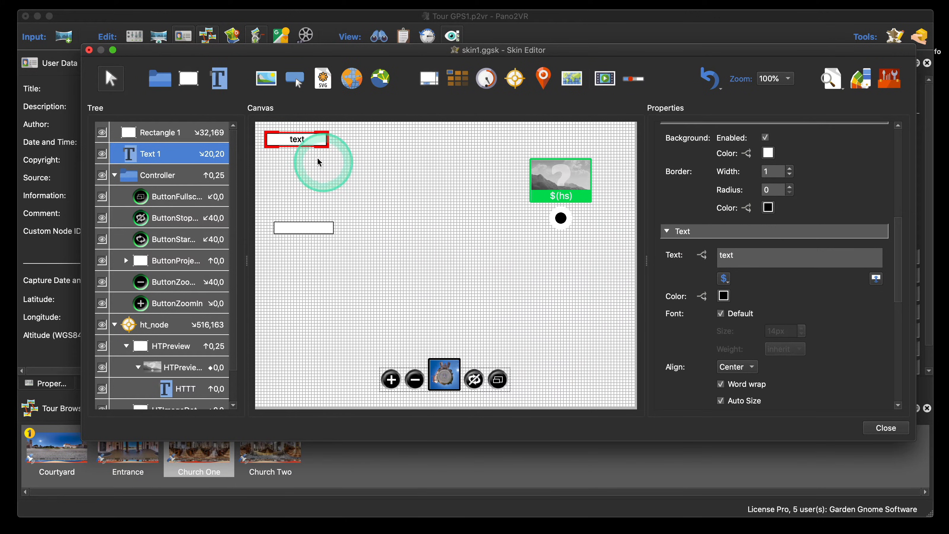
pyautogui.scroll(-10, 827, 311)
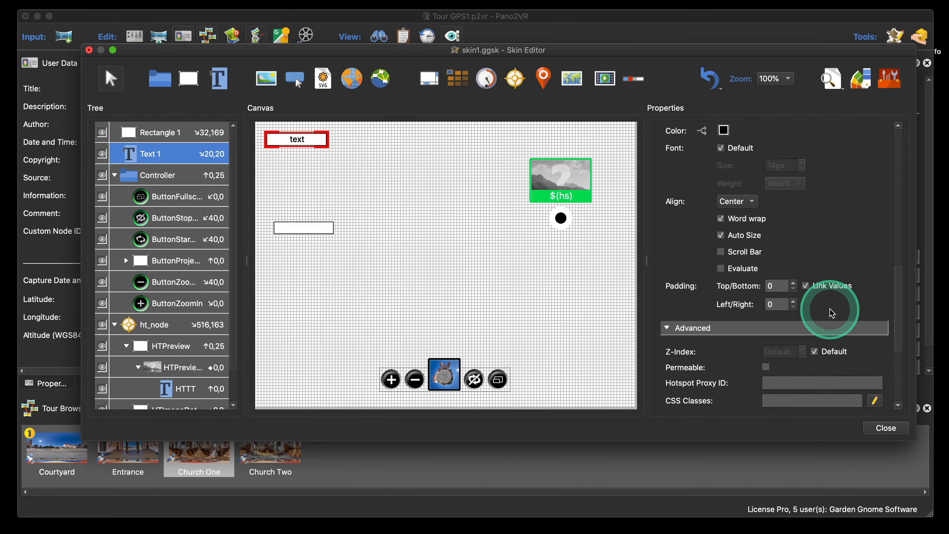
# Edit Rectangle 1's Mouse Click Set Value action so its value repeats "When clicked I will add text" on three lines
pyautogui.moveTo(318, 228); pyautogui.dragTo(320, 228)
pyautogui.scroll(-10, 843, 317)
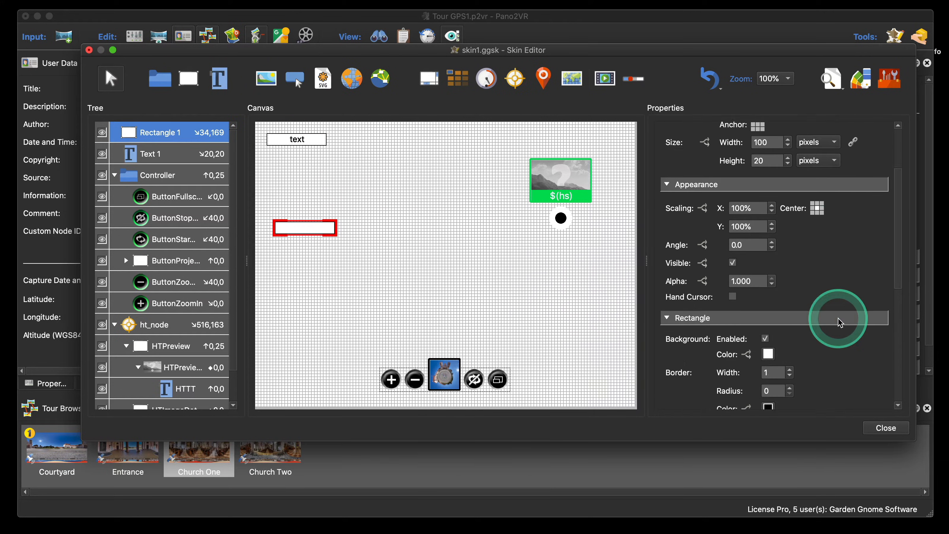
pyautogui.doubleClick(799, 330)
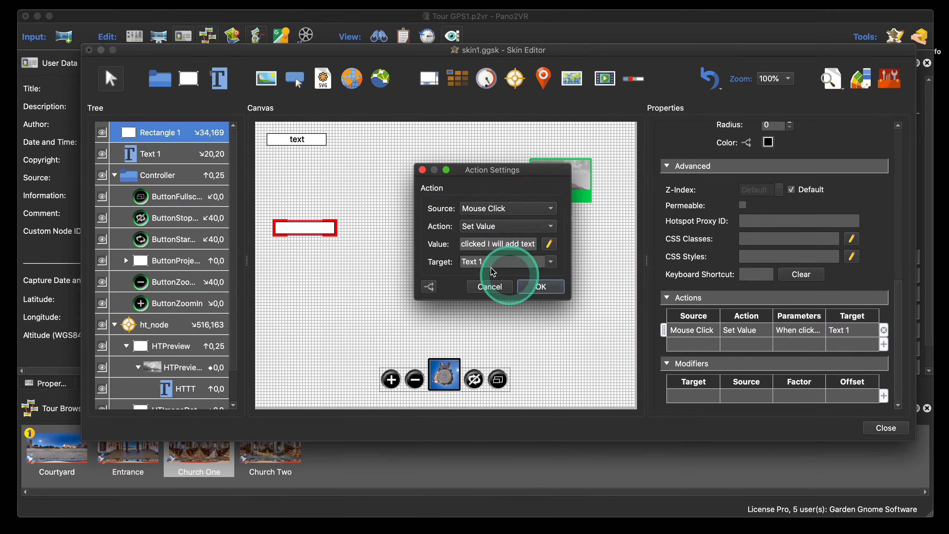
pyautogui.click(549, 245)
pyautogui.click(493, 212)
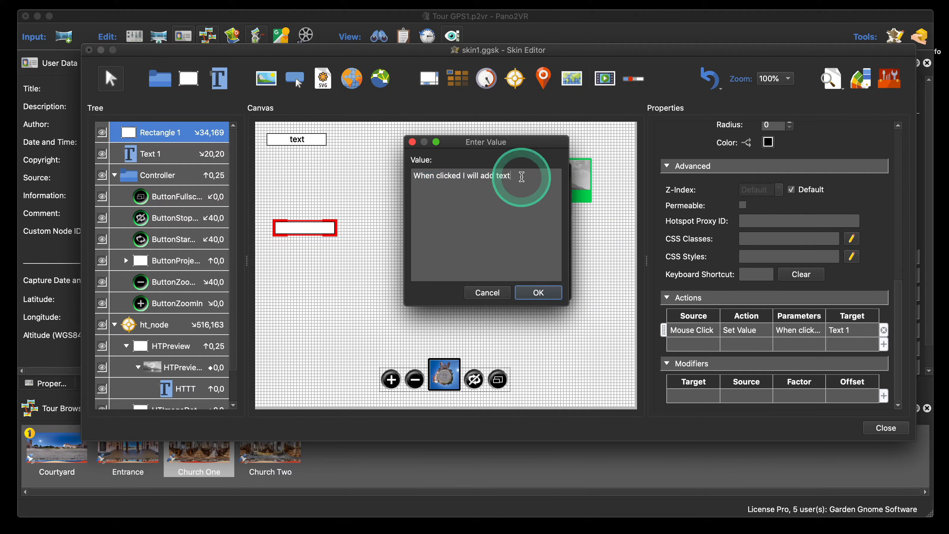
pyautogui.moveTo(519, 178); pyautogui.dragTo(412, 179)
pyautogui.press('super+c')
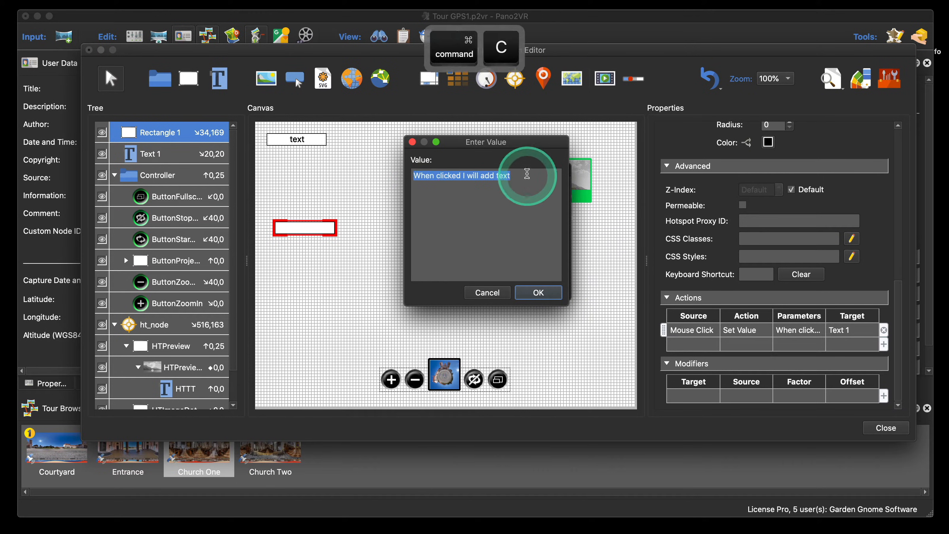
pyautogui.click(516, 175)
pyautogui.press('Return')
pyautogui.press('super+v')
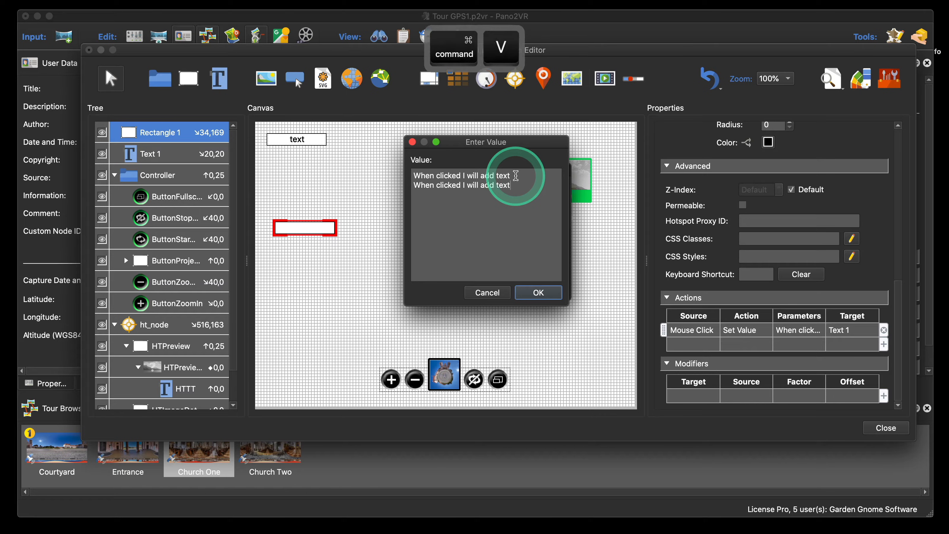
pyautogui.press('Return')
pyautogui.press('super+v')
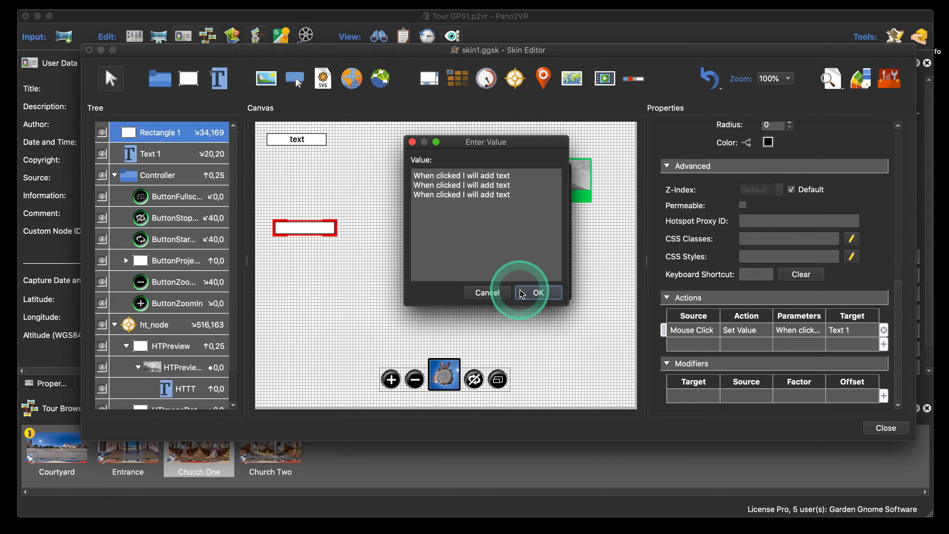
pyautogui.click(538, 292)
pyautogui.click(544, 287)
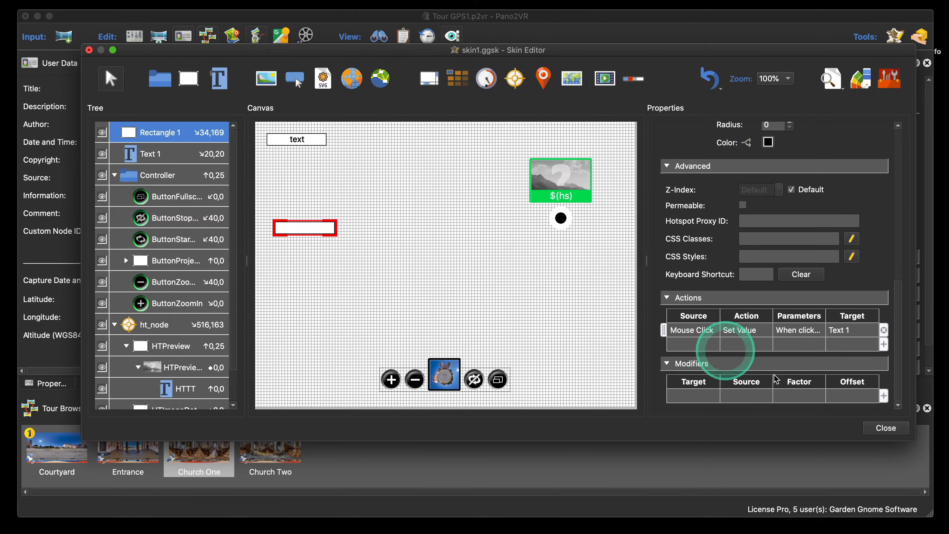
# Close the Skin Editor and generate the tour's web output
pyautogui.click(886, 428)
pyautogui.click(570, 253)
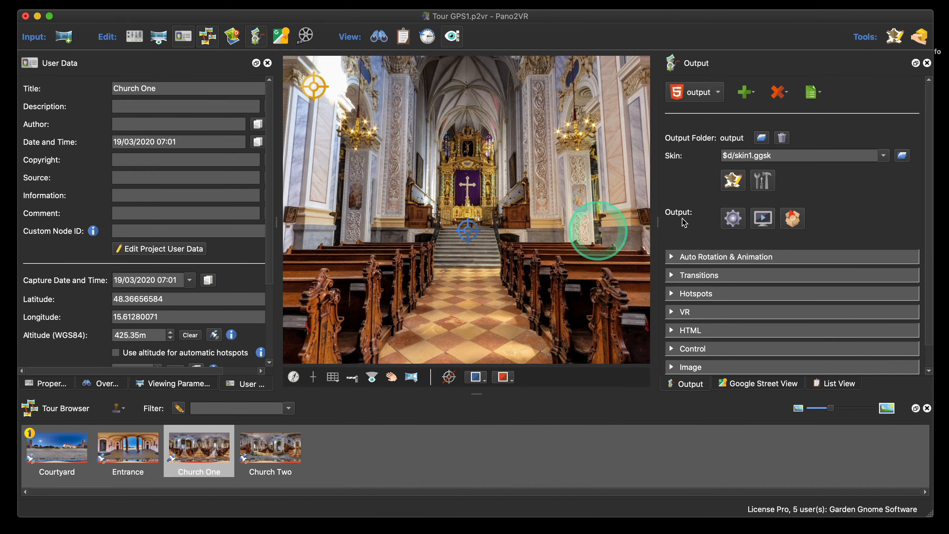
pyautogui.click(729, 220)
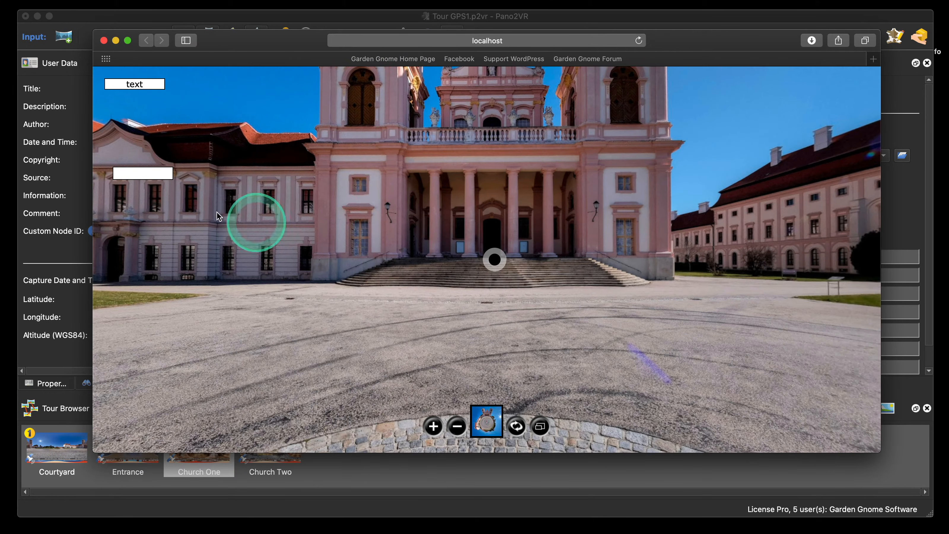
# Trigger the white rectangle in the browser tour, reload the page, test it again, and close the browser
pyautogui.click(167, 175)
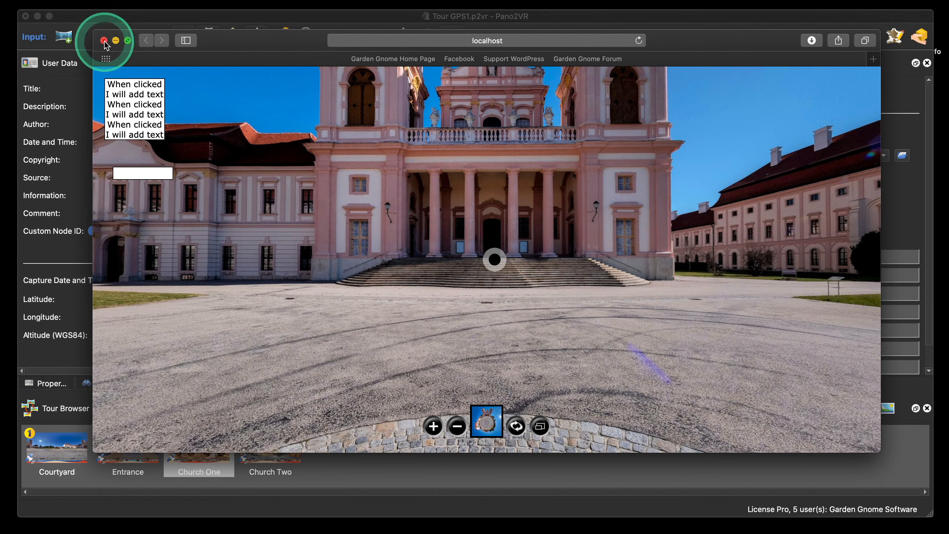
pyautogui.click(639, 40)
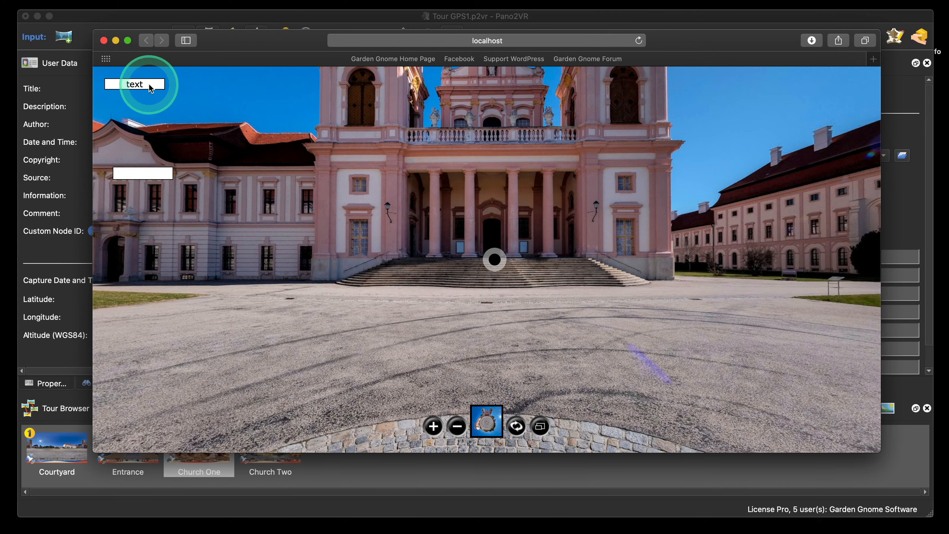
pyautogui.tripleClick(157, 175)
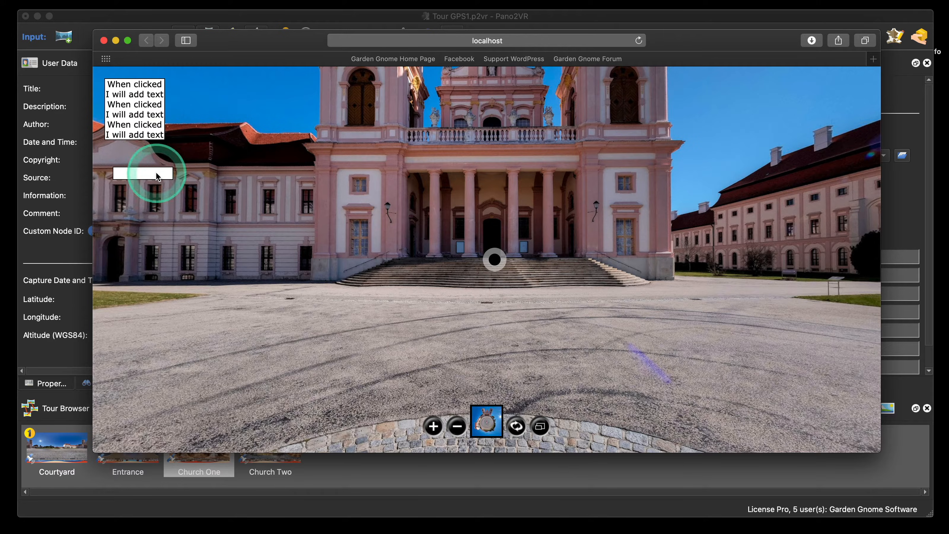
pyautogui.click(104, 40)
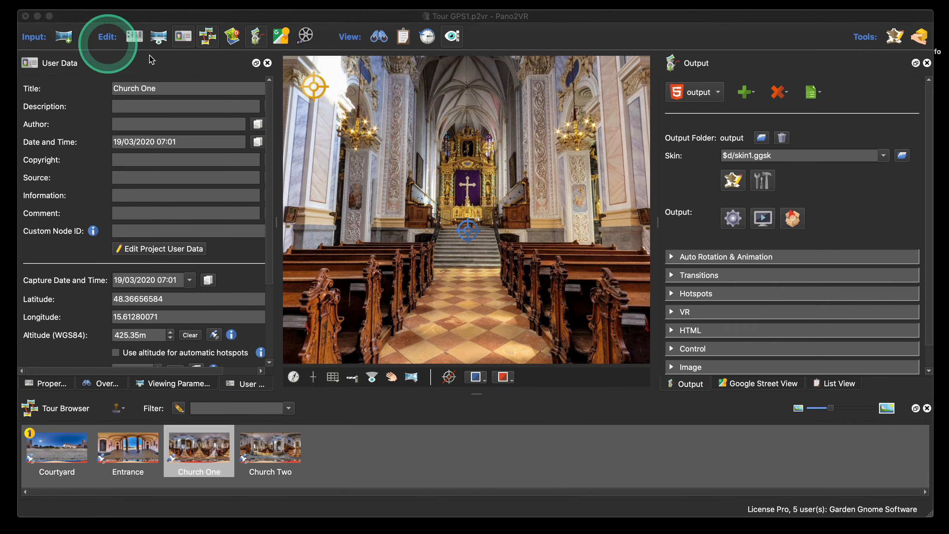
# Reopen the skin for editing and move Text 1 down to about X 25, Y 89 pixels, above Rectangle 1
pyautogui.click(731, 181)
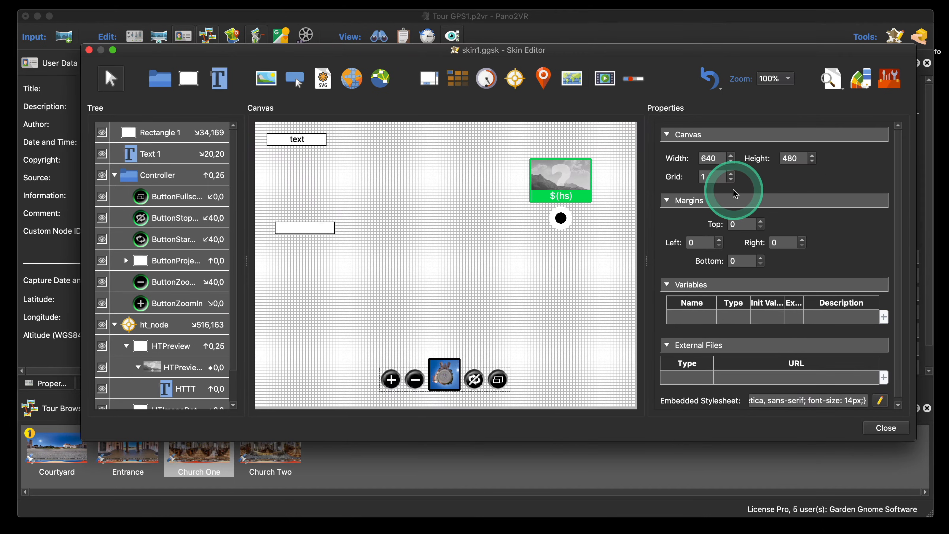
pyautogui.click(277, 160)
pyautogui.moveTo(307, 139); pyautogui.dragTo(309, 180)
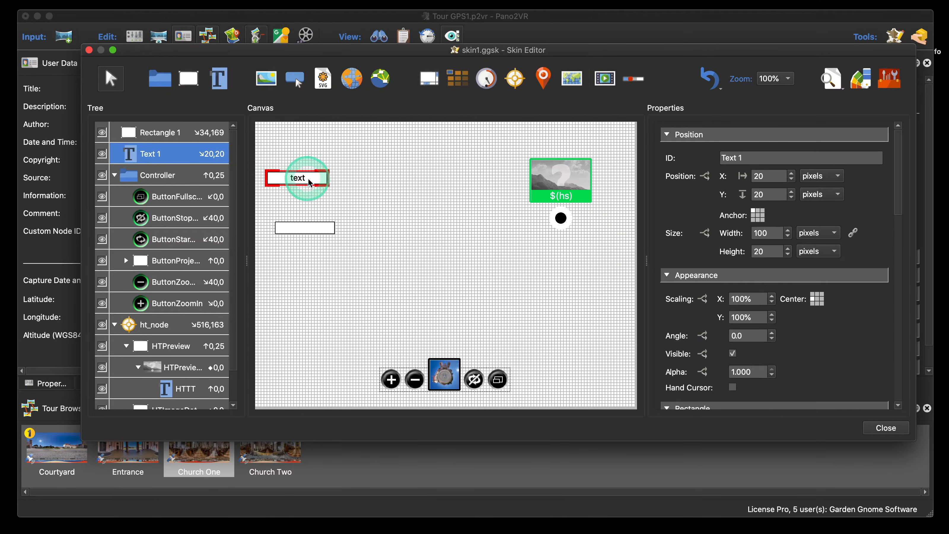
# Try the bottom-centre, top-centre and top-left anchors on Text 1, finishing with the bottom-centre anchor
pyautogui.click(759, 221)
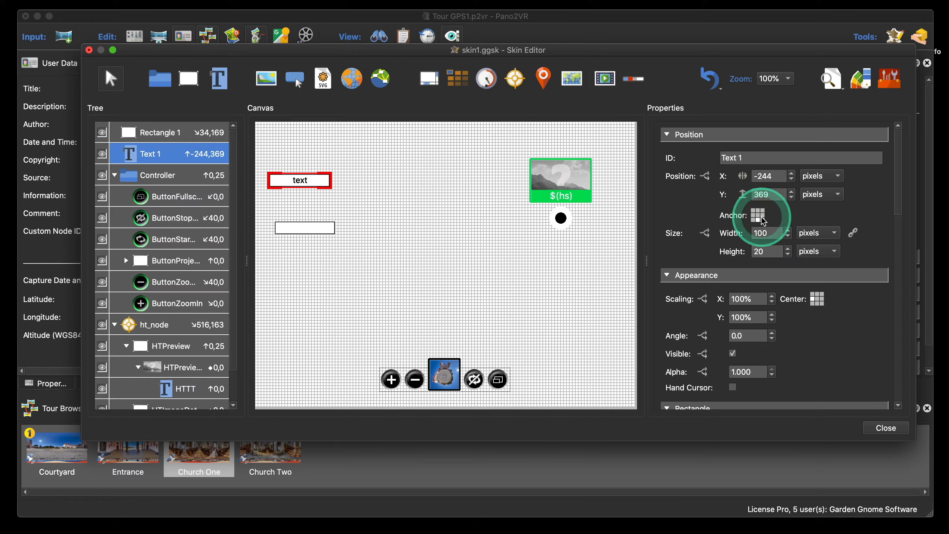
pyautogui.click(758, 212)
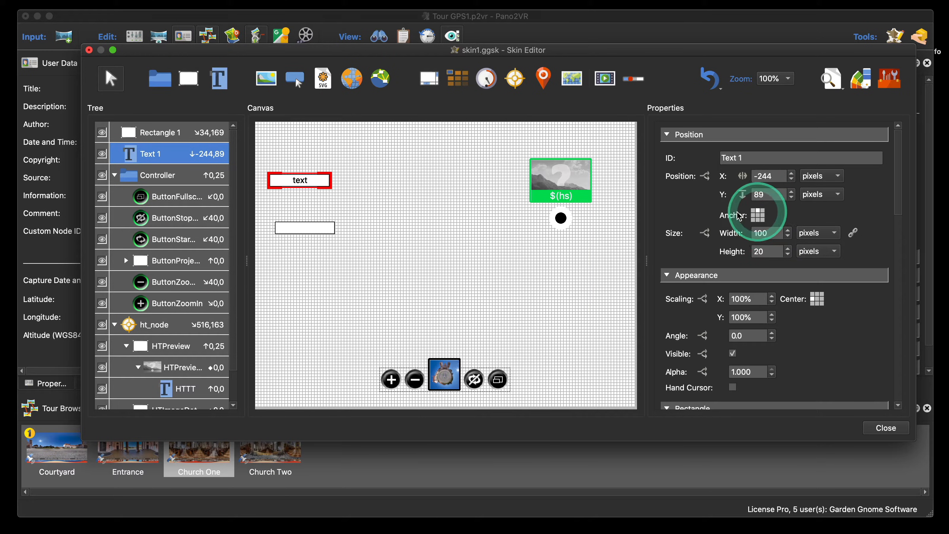
pyautogui.click(286, 182)
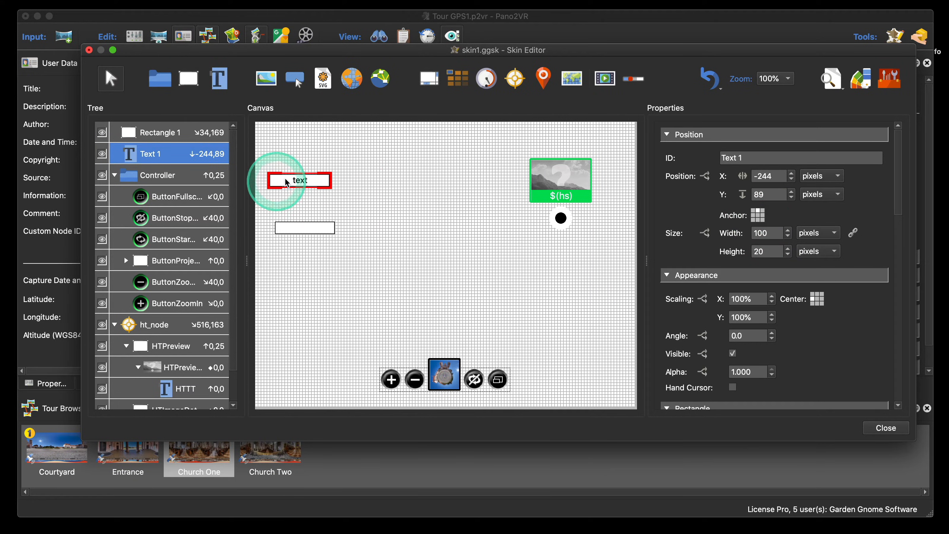
pyautogui.click(755, 212)
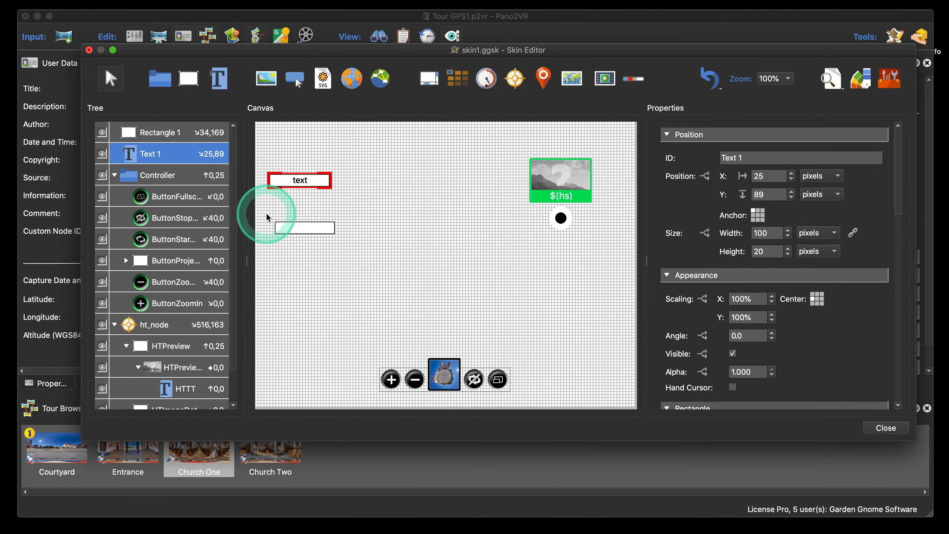
pyautogui.click(758, 220)
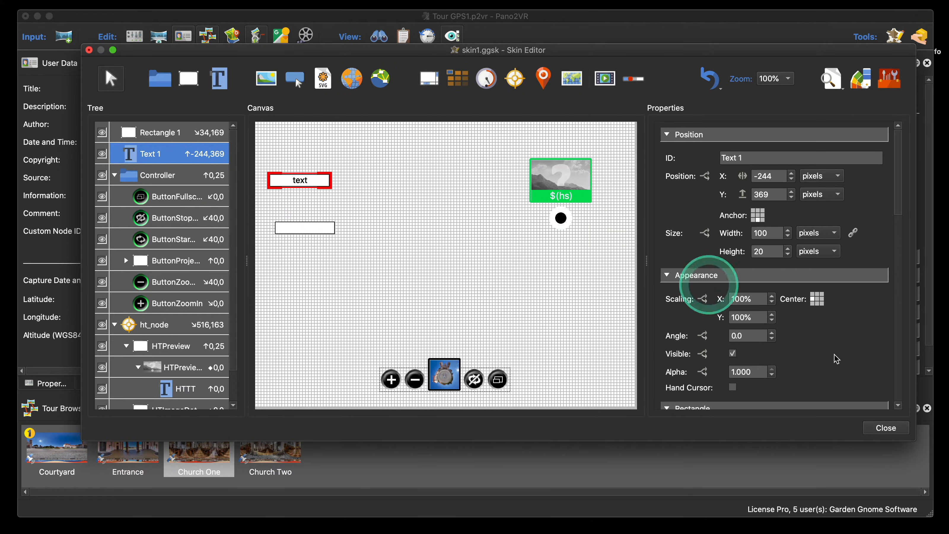
# Open the skin's live preview, trigger the white rectangle to check which way Text 1 grows, and close it
pyautogui.click(831, 79)
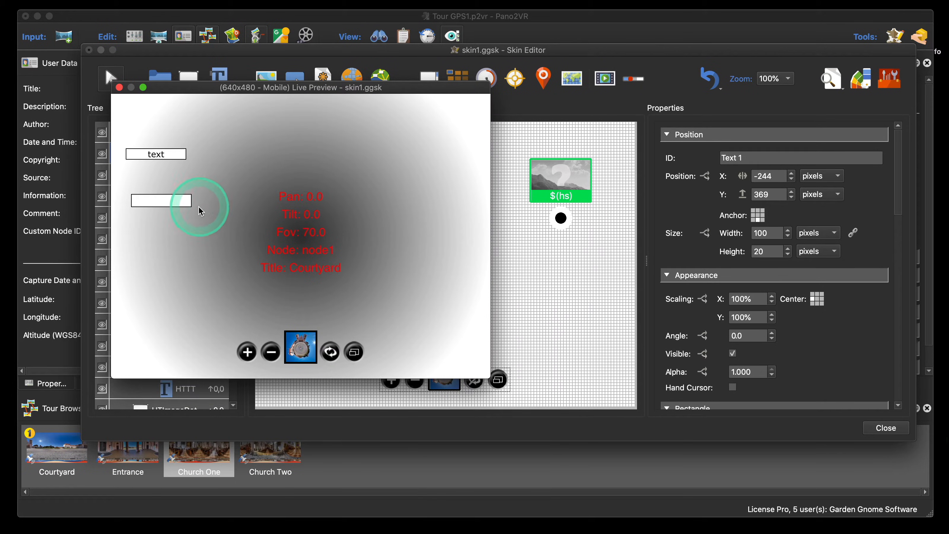
pyautogui.click(170, 198)
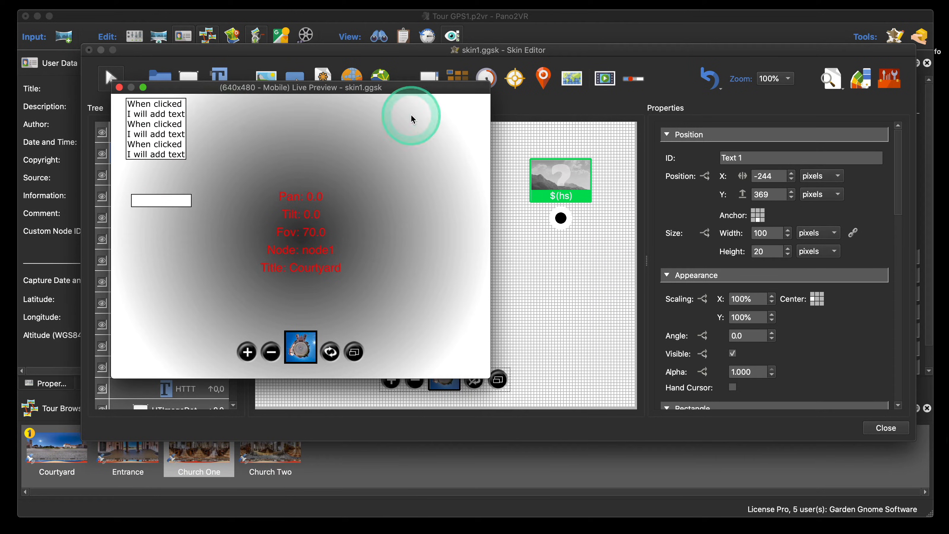
pyautogui.click(119, 87)
pyautogui.scroll(-10, 837, 341)
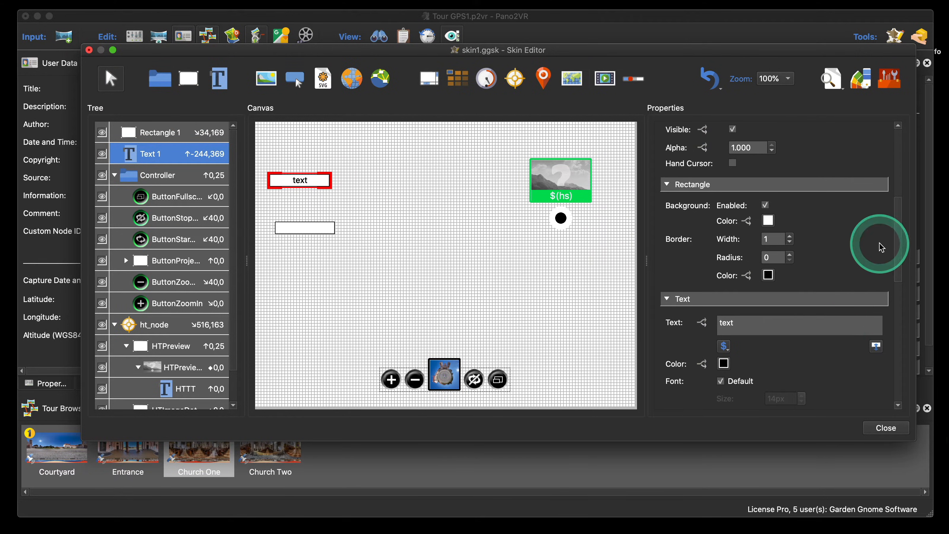
pyautogui.scroll(6, 877, 243)
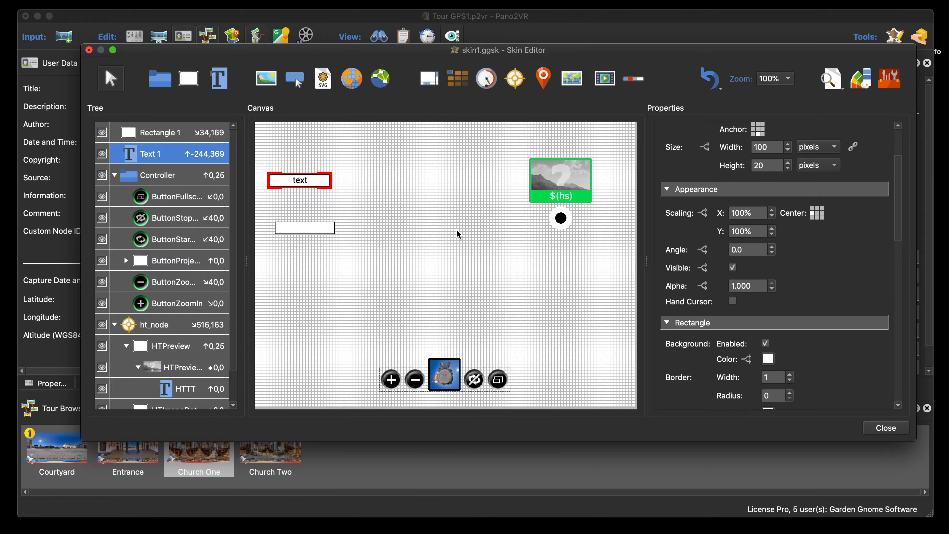
# Move the Skin Editor aside and examine the description of the Entrance node's info hotspot Point02 in its properties
pyautogui.moveTo(300, 54); pyautogui.dragTo(475, 51)
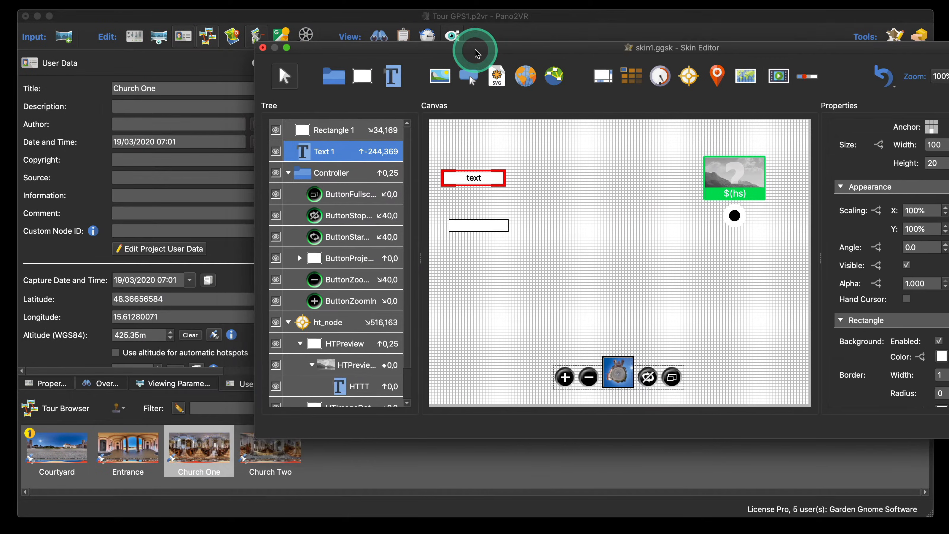
pyautogui.click(46, 383)
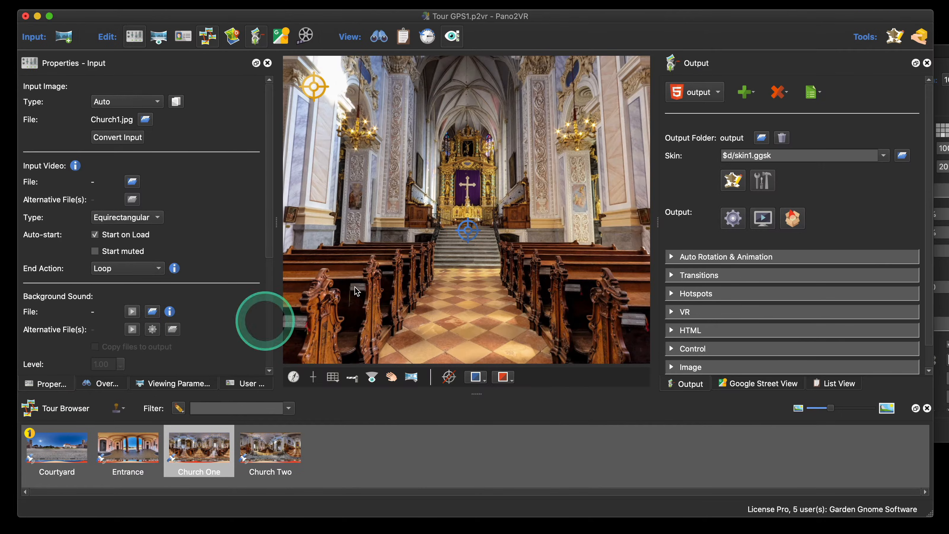
pyautogui.click(128, 449)
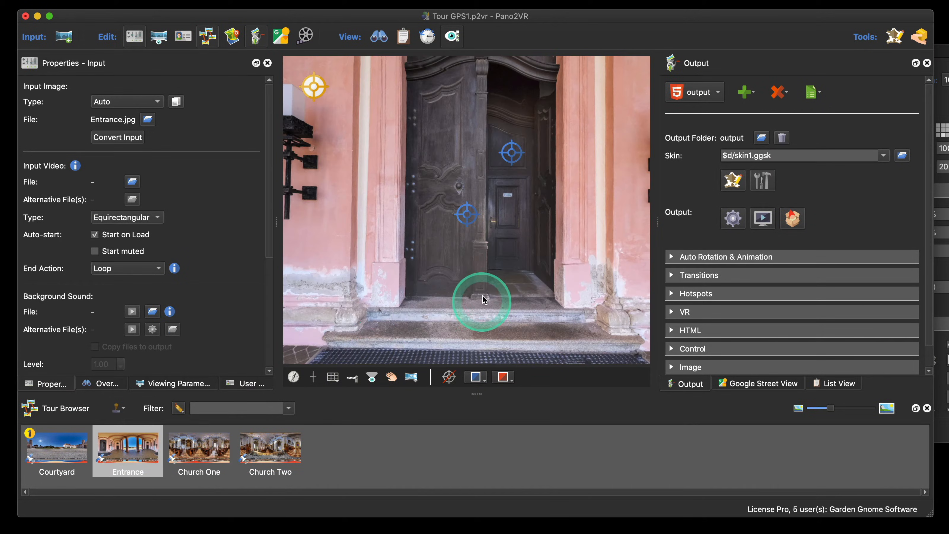
pyautogui.click(513, 160)
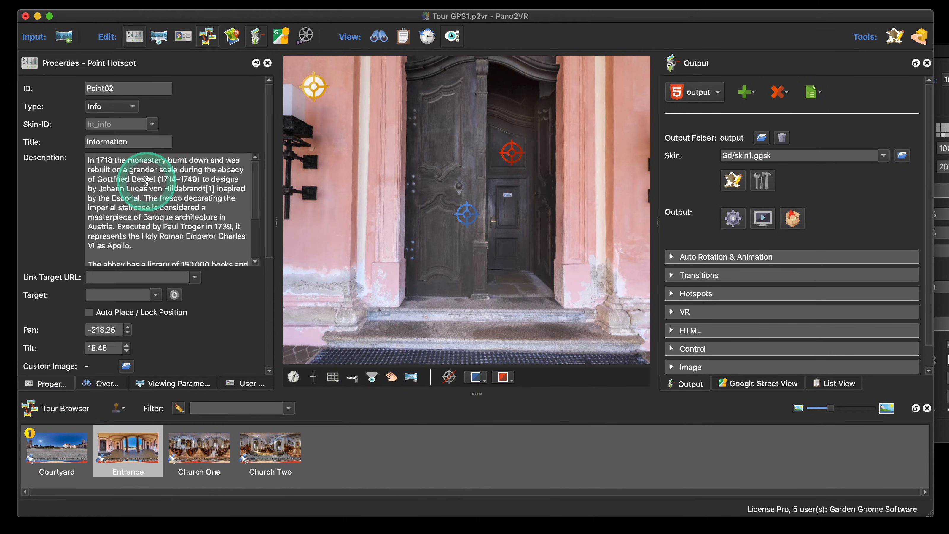
pyautogui.scroll(-3, 169, 168)
pyautogui.scroll(3, 185, 212)
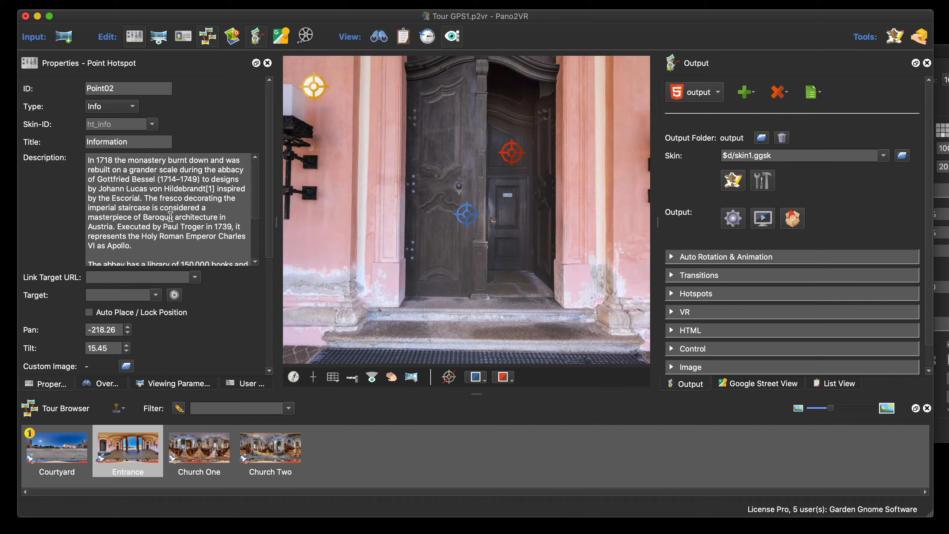
# Return to the Skin Editor, reposition its window over the project and make it taller
pyautogui.click(733, 218)
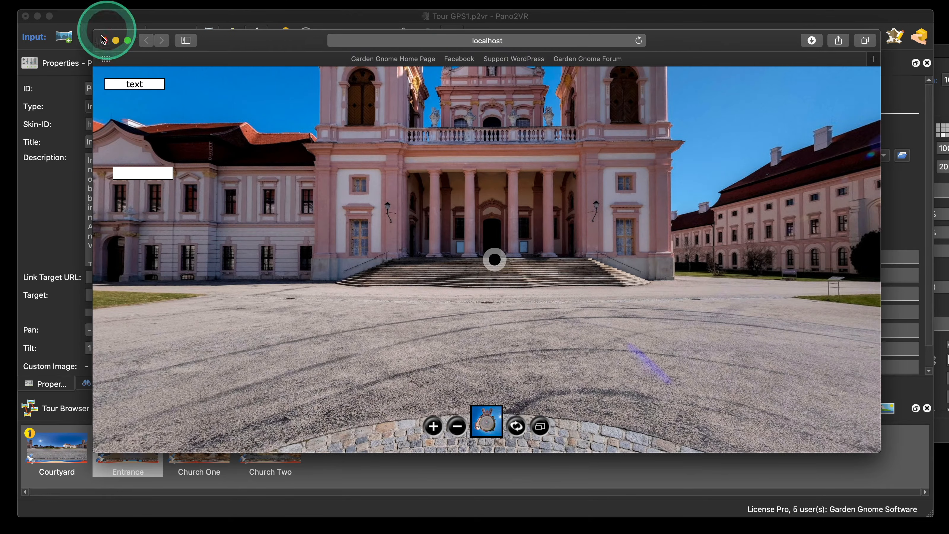
pyautogui.click(103, 40)
pyautogui.click(738, 181)
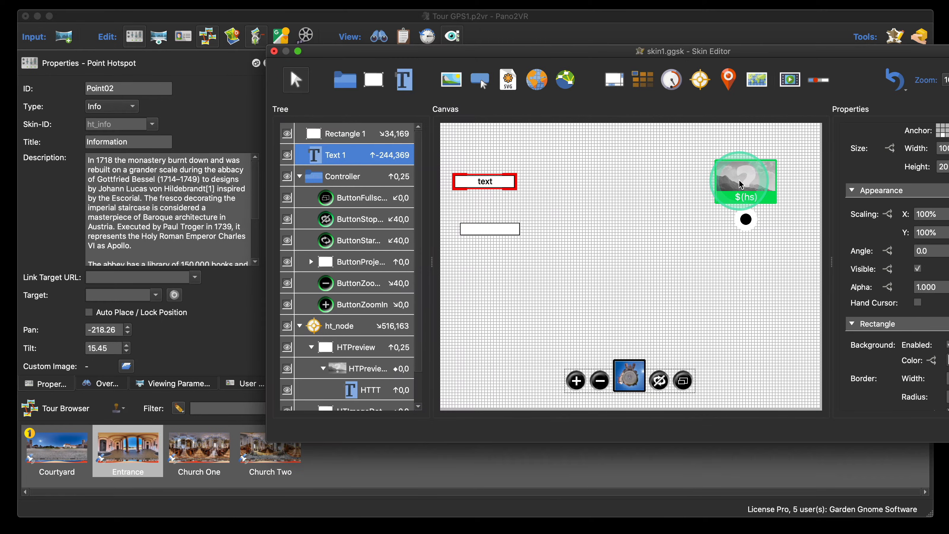
pyautogui.moveTo(570, 50); pyautogui.dragTo(376, 21)
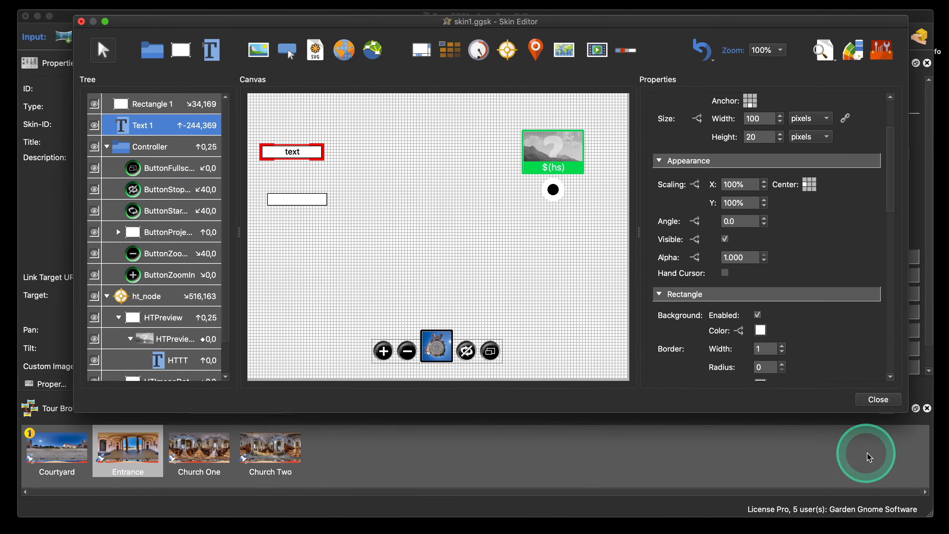
pyautogui.moveTo(908, 410); pyautogui.dragTo(902, 463)
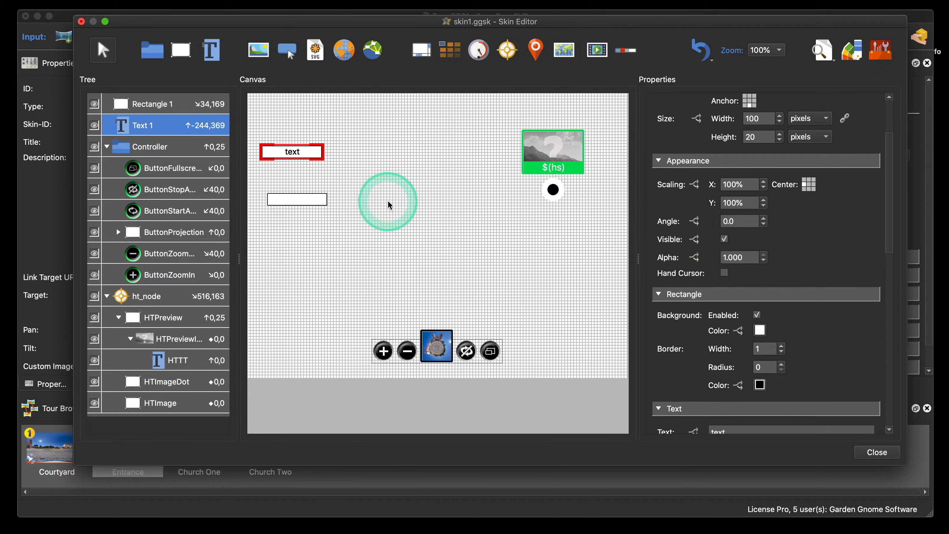
# Delete both Rectangle 1 and Text 1 from the skin canvas
pyautogui.moveTo(254, 131); pyautogui.dragTo(349, 217)
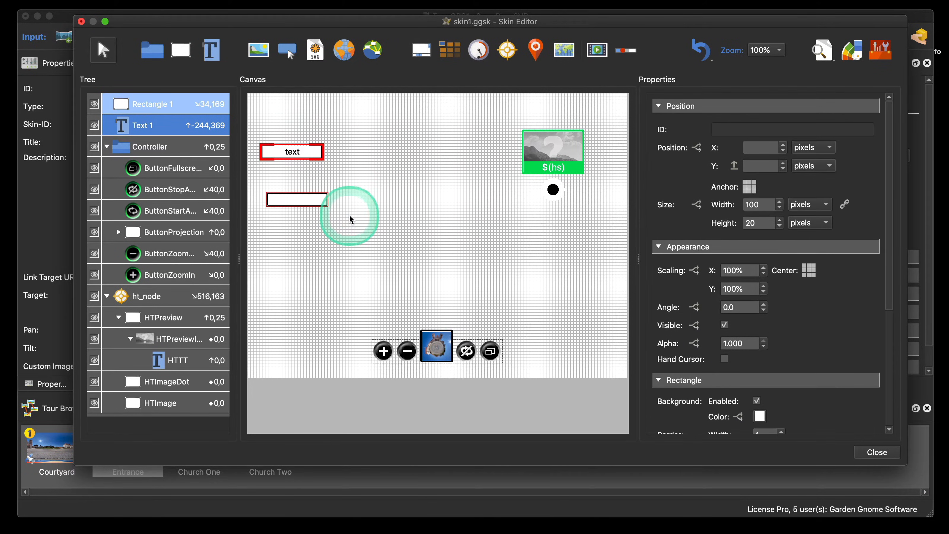
pyautogui.press('BackSpace')
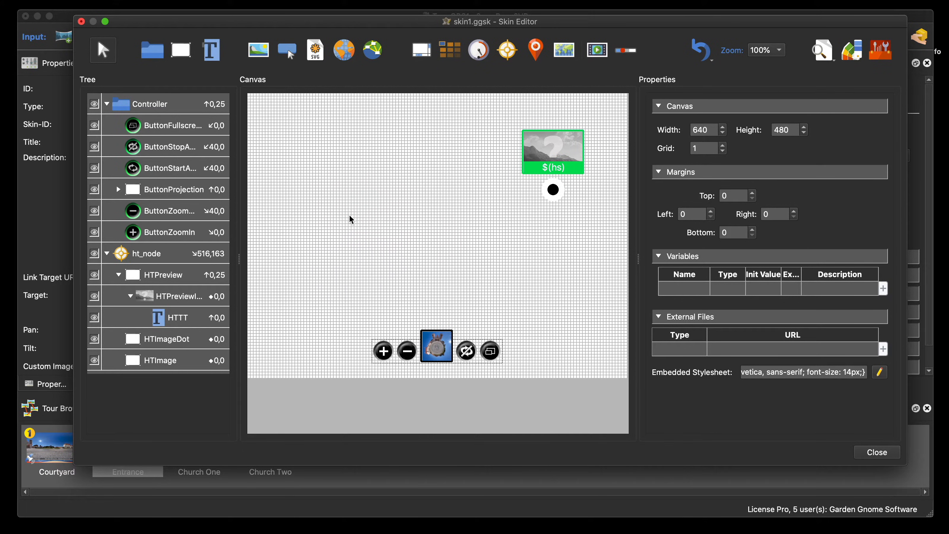
# Add a hotspot template to the open canvas area at about X 212, Y 132 and set its ID to ht_info
pyautogui.click(108, 105)
pyautogui.click(107, 125)
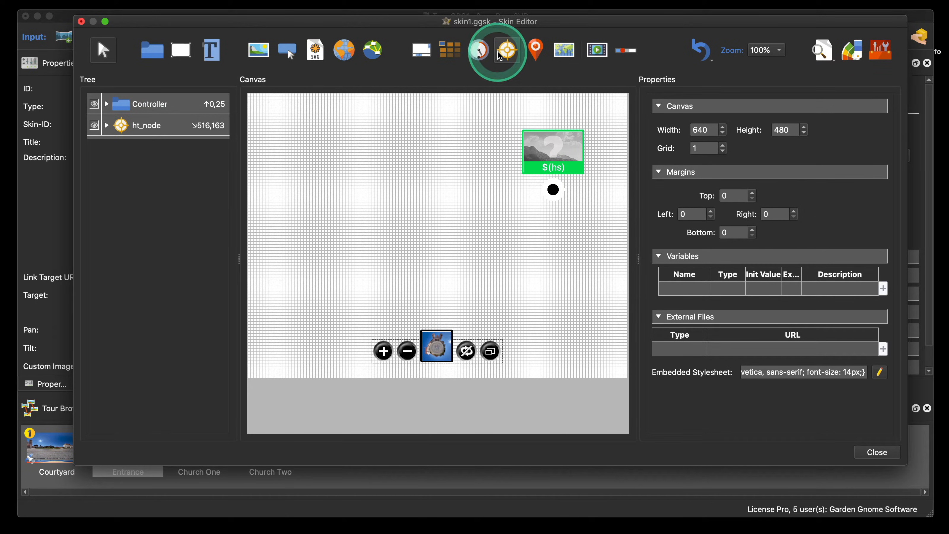
pyautogui.click(507, 50)
pyautogui.moveTo(360, 186); pyautogui.dragTo(374, 173)
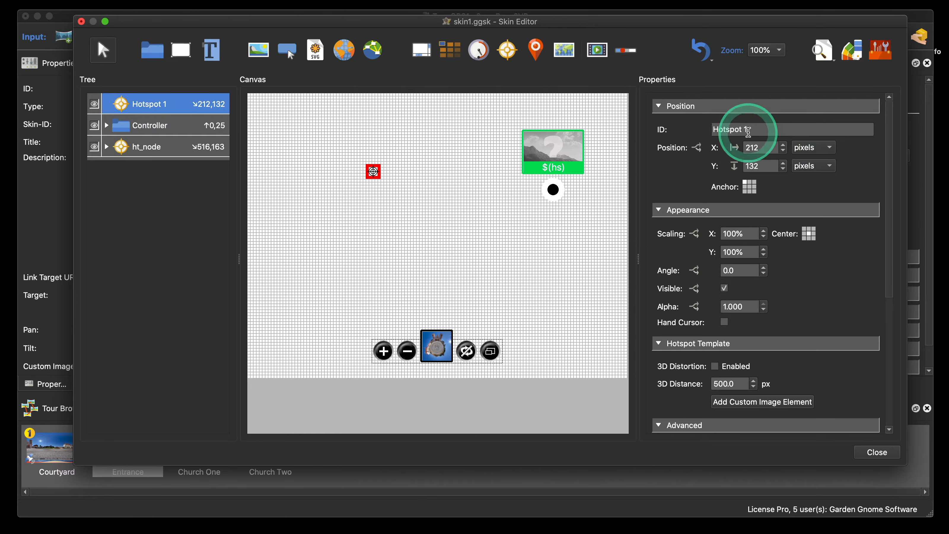
pyautogui.moveTo(748, 130); pyautogui.dragTo(703, 129)
pyautogui.write('ht')
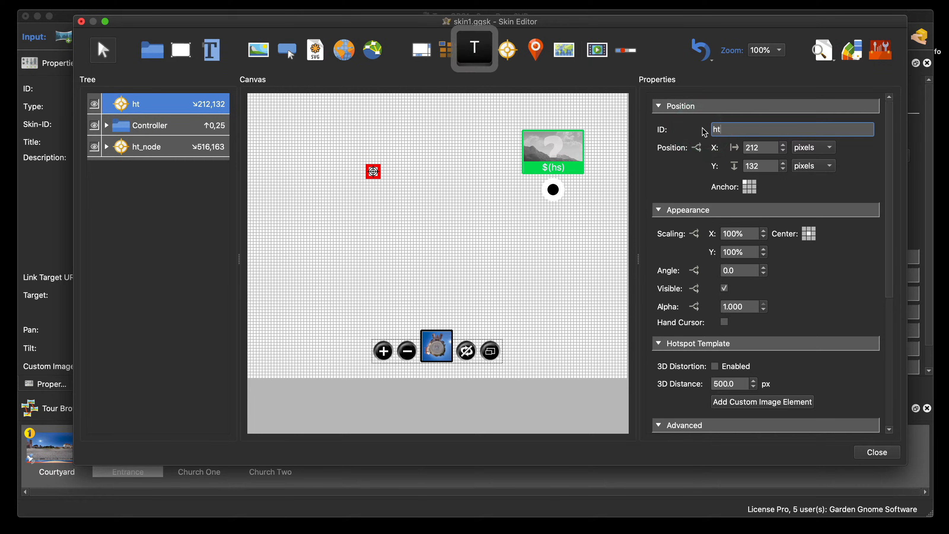
pyautogui.click(705, 131)
pyautogui.write('_info')
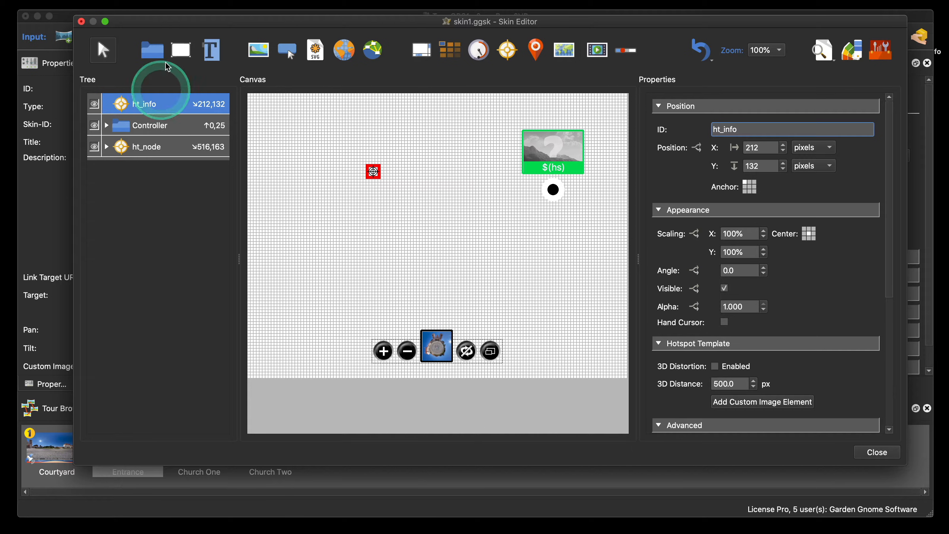
# Move the Skin Editor aside, check the Skin-ID options of hotspot Point02, and return to the Skin Editor
pyautogui.moveTo(188, 28); pyautogui.dragTo(448, 82)
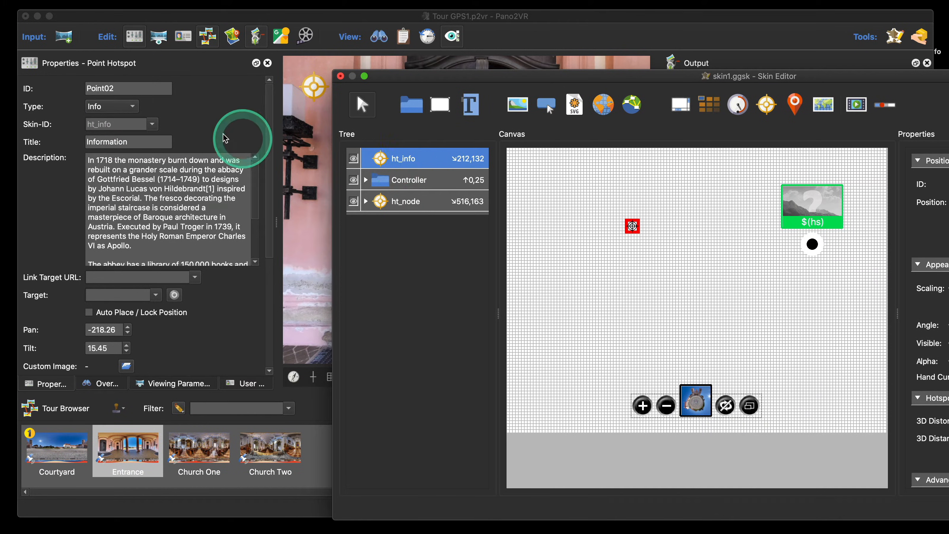
pyautogui.click(159, 127)
pyautogui.click(153, 125)
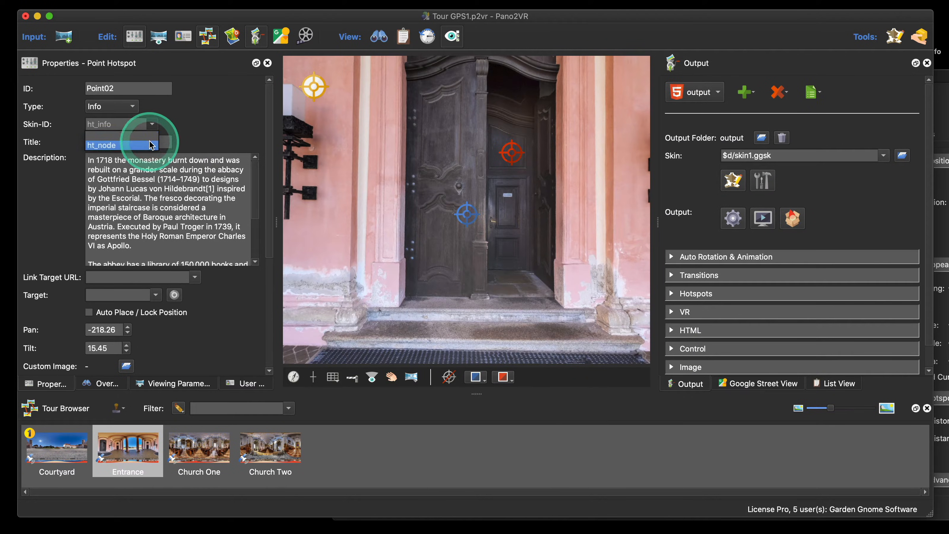
pyautogui.click(150, 136)
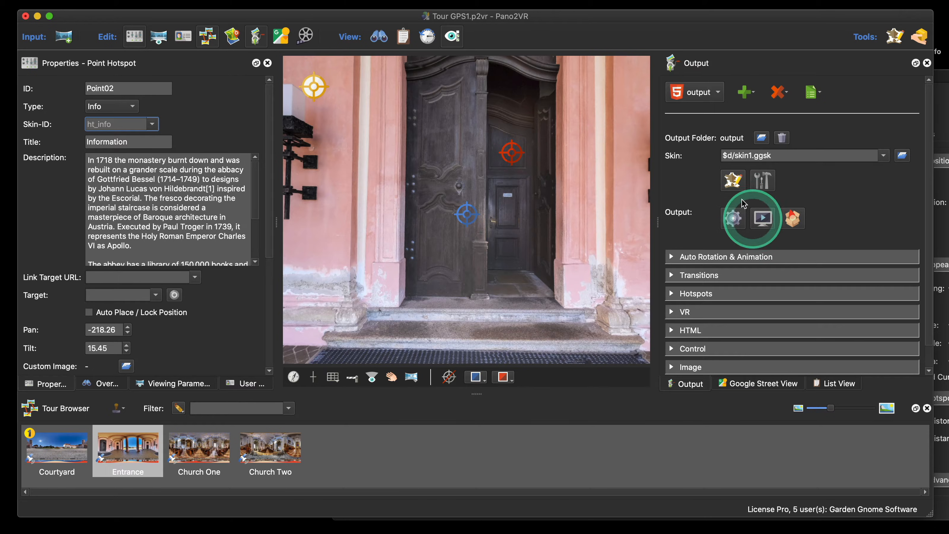
pyautogui.click(732, 187)
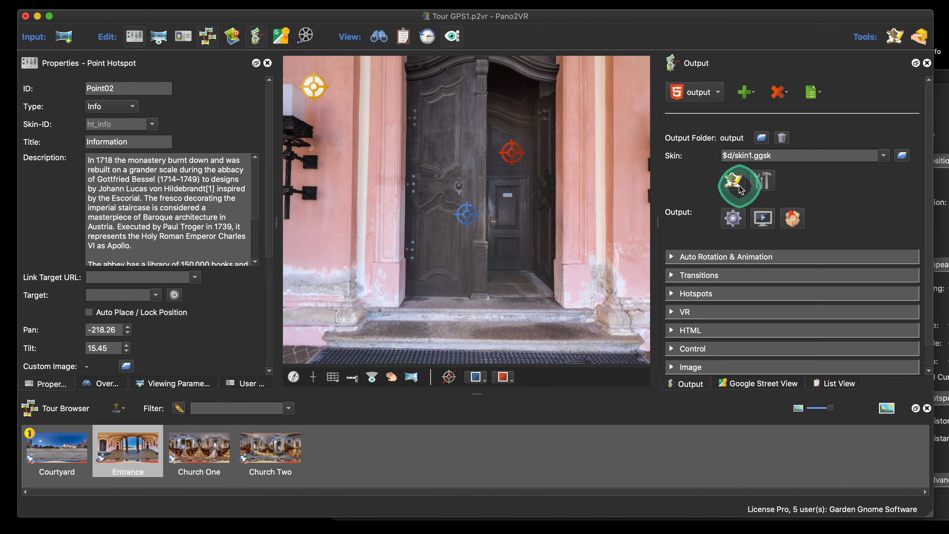
pyautogui.moveTo(605, 77); pyautogui.dragTo(319, 32)
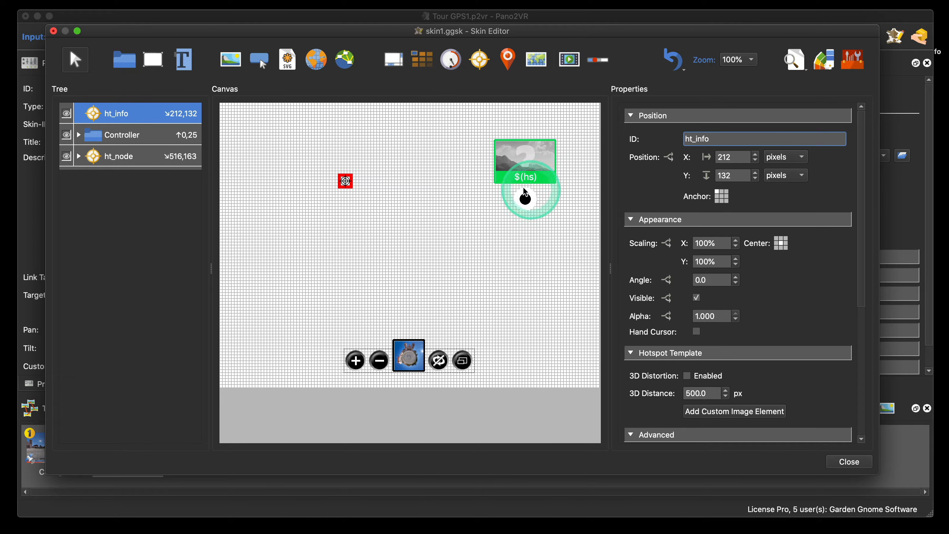
# Copy HTImage and HTImageDot from ht_node and nest the copies inside the ht_info hotspot template
pyautogui.click(78, 157)
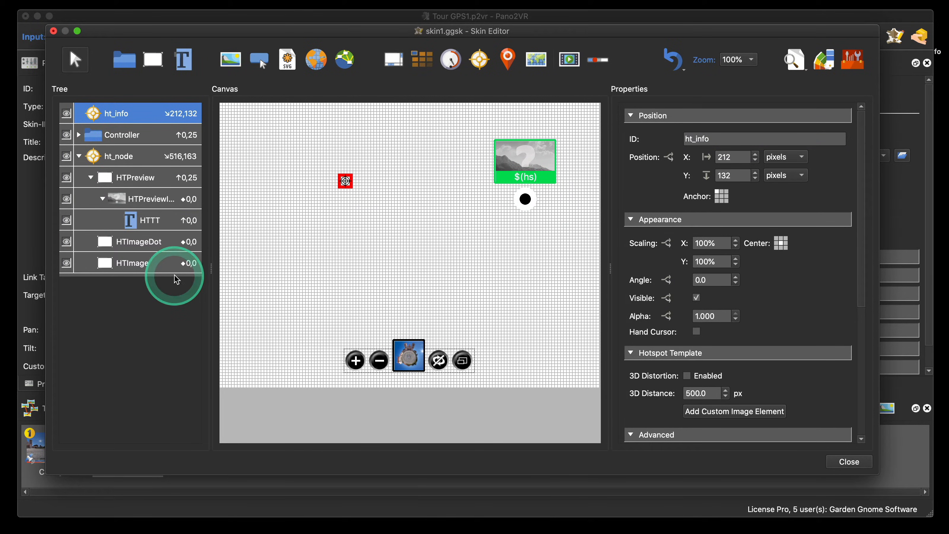
pyautogui.click(122, 264)
pyautogui.keyDown('super'); pyautogui.click(135, 245); pyautogui.keyUp('super')
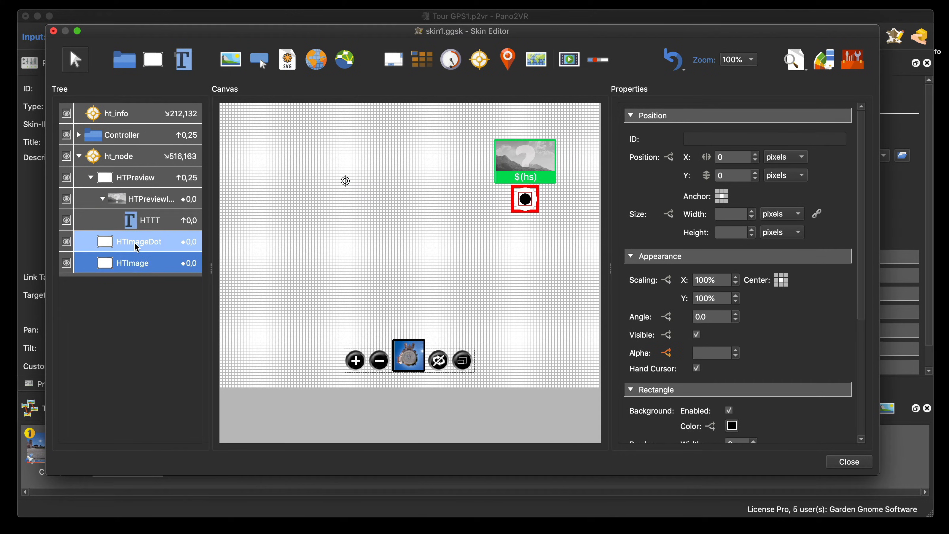
pyautogui.keyDown('super'); pyautogui.click(137, 247); pyautogui.keyUp('super')
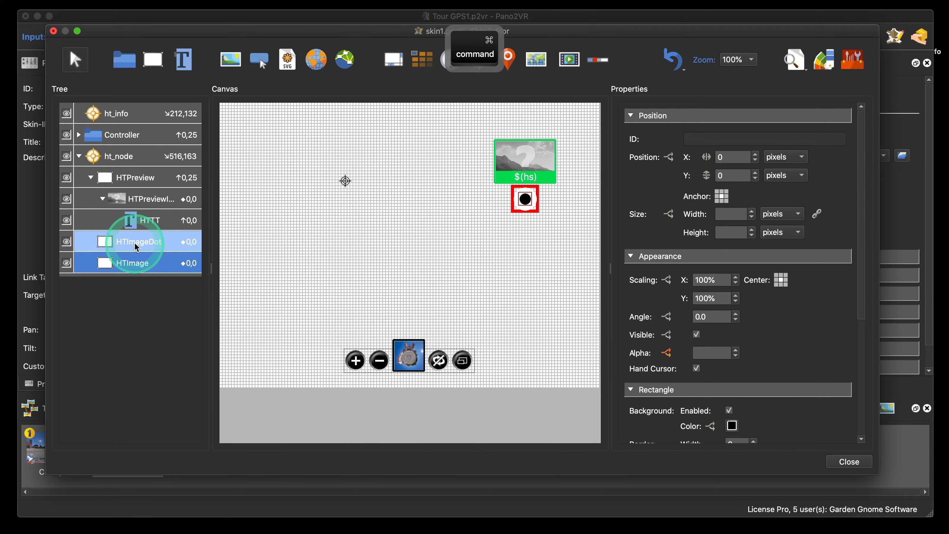
pyautogui.press('super+c')
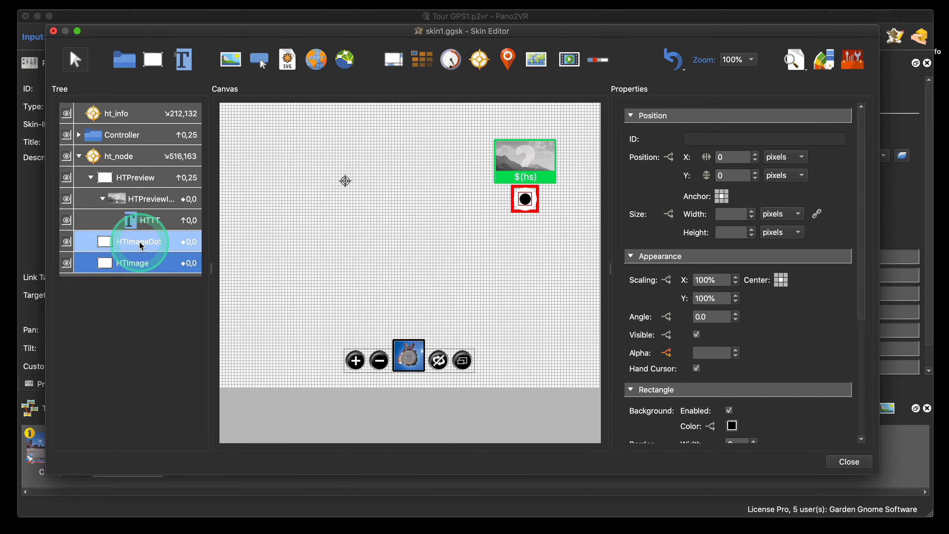
pyautogui.click(121, 115)
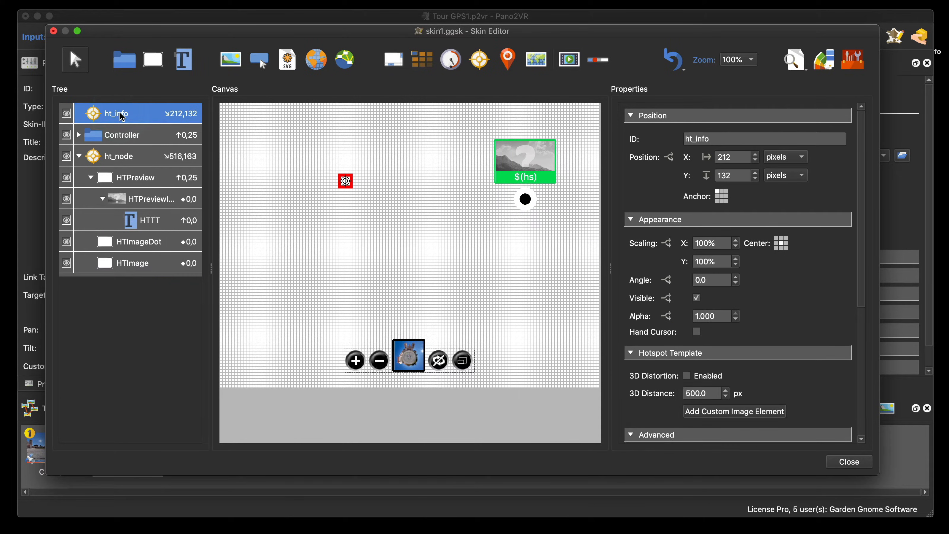
pyautogui.press('super+v')
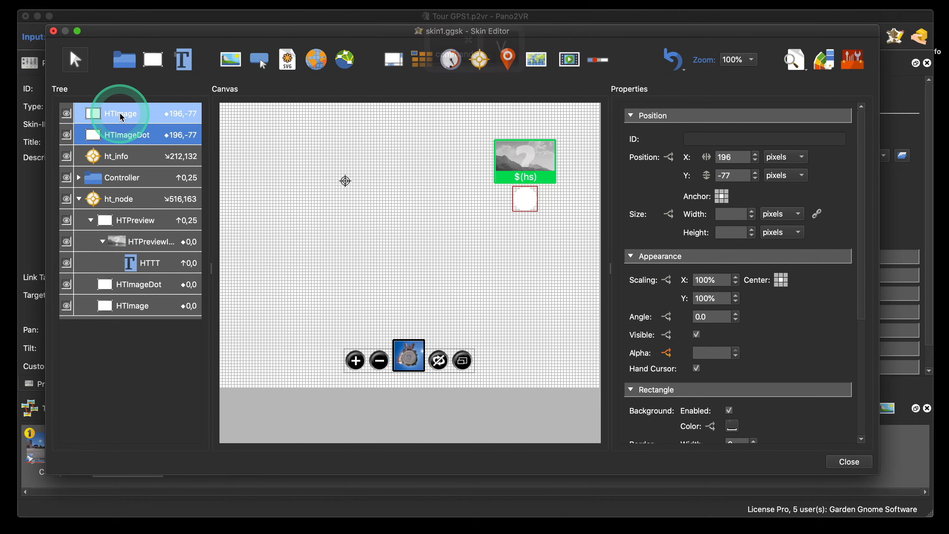
pyautogui.moveTo(119, 126); pyautogui.dragTo(120, 156)
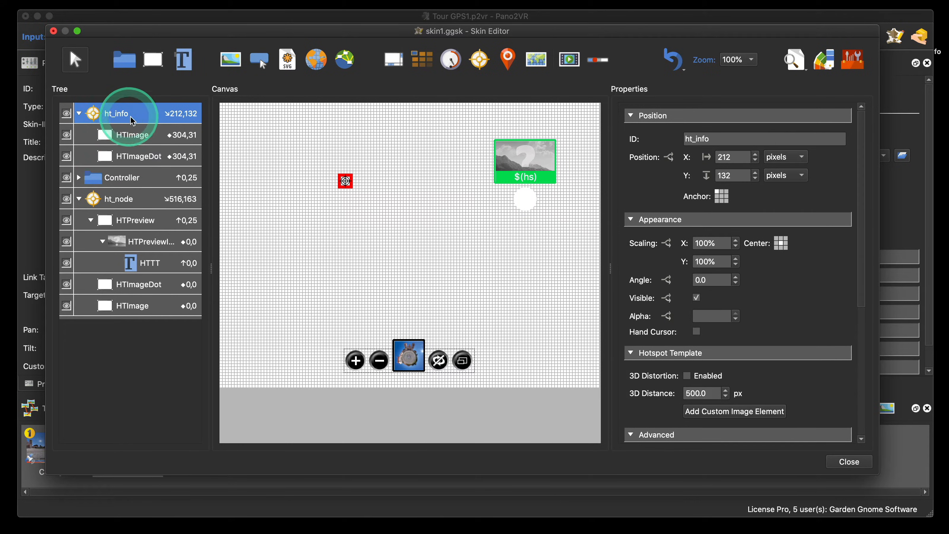
# Rename the two copied rectangles in ht_info to HTImageInfo and HTImageDotInfo
pyautogui.click(131, 141)
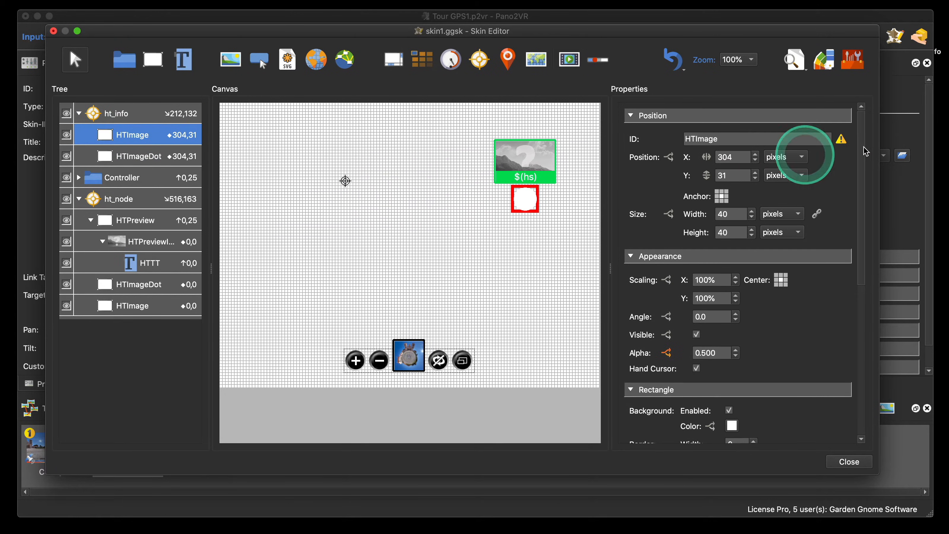
pyautogui.moveTo(843, 143)
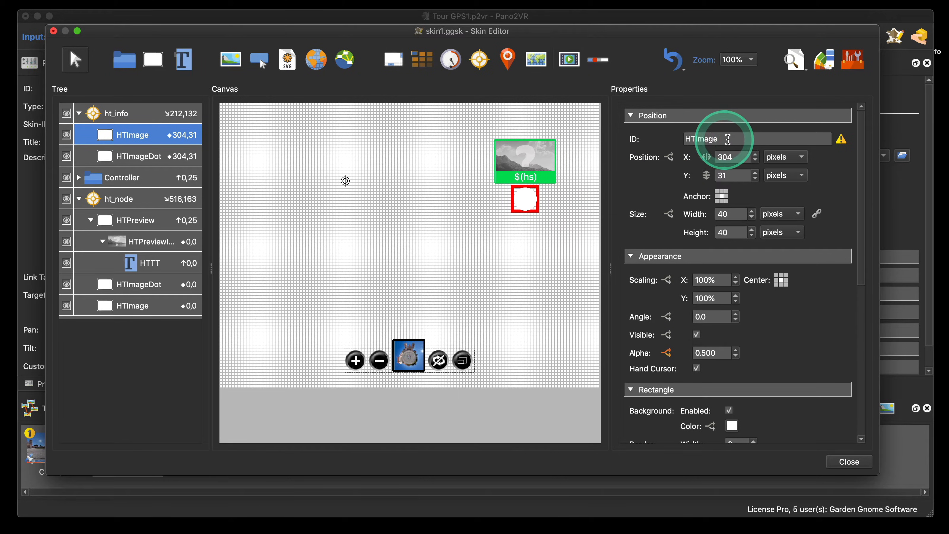
pyautogui.click(729, 139)
pyautogui.write('Inf')
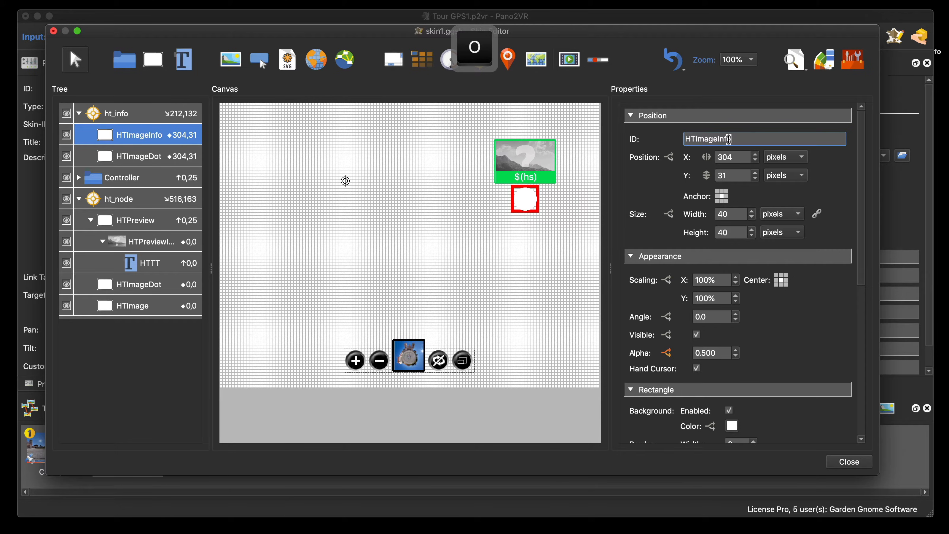
pyautogui.write('o')
pyautogui.click(156, 156)
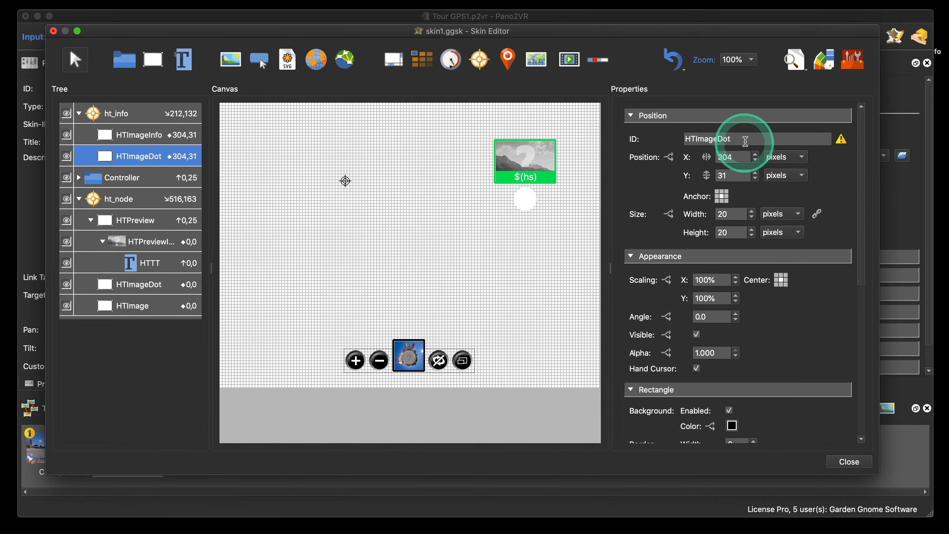
pyautogui.click(745, 140)
pyautogui.write('In')
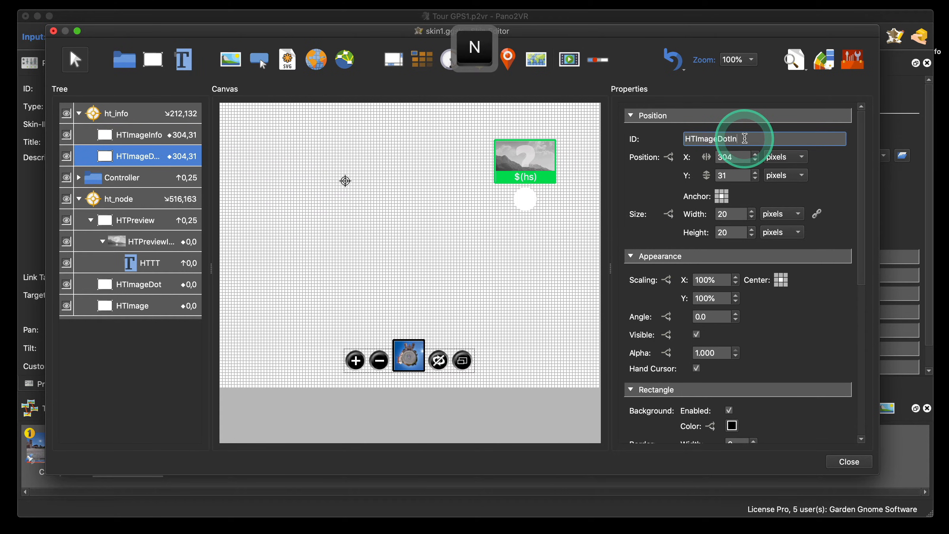
pyautogui.write('fo')
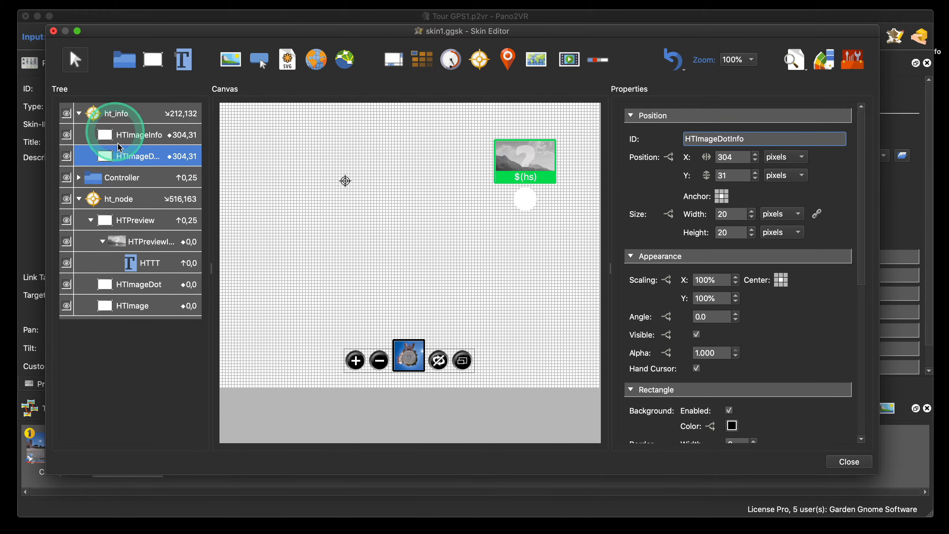
# Set the position of both HTImageInfo and HTImageDotInfo to X 0 and Y 0 within ht_info
pyautogui.click(114, 120)
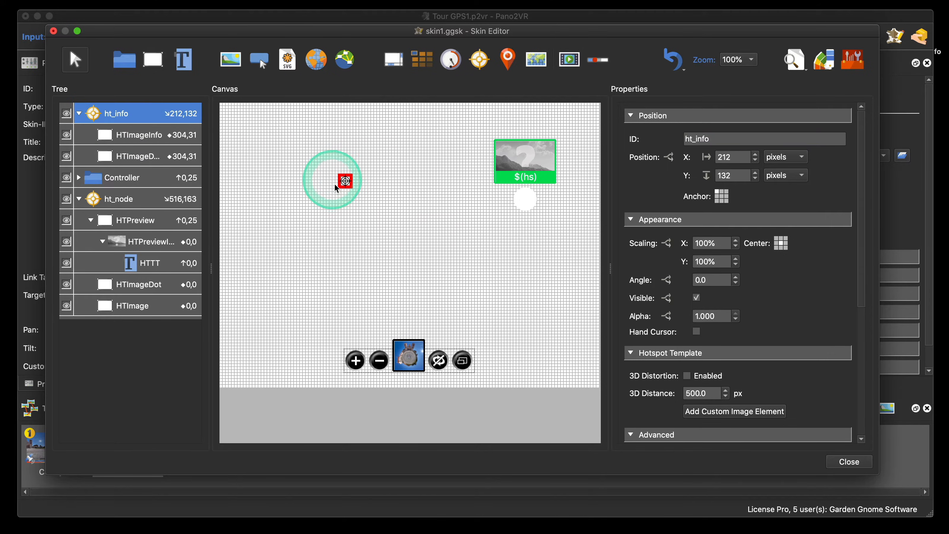
pyautogui.click(133, 136)
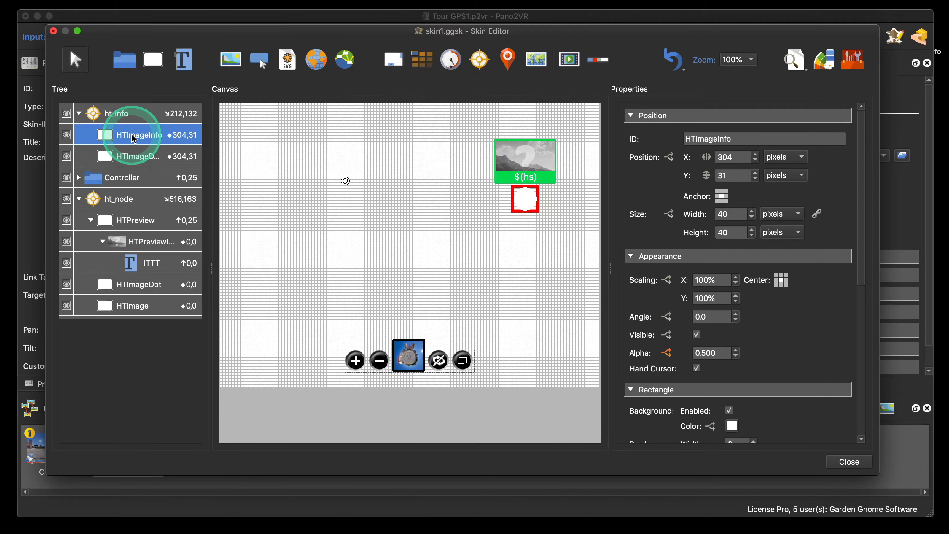
pyautogui.keyDown('super'); pyautogui.click(133, 156); pyautogui.keyUp('super')
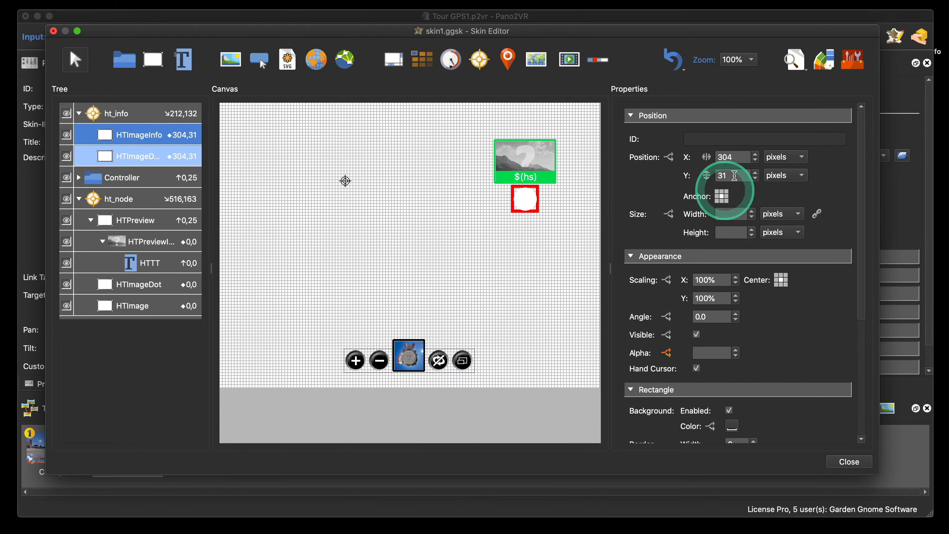
pyautogui.doubleClick(727, 157)
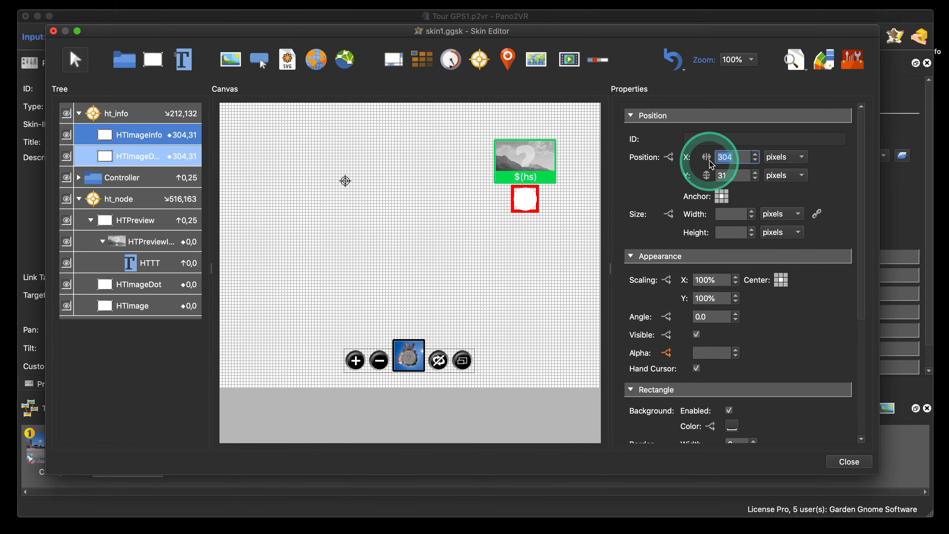
pyautogui.write('0')
pyautogui.doubleClick(719, 175)
pyautogui.write('0')
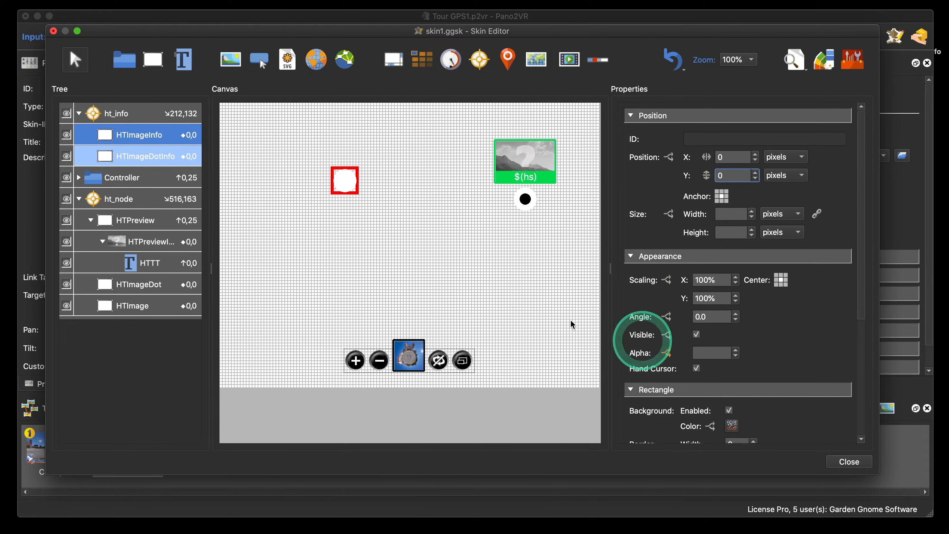
pyautogui.click(324, 224)
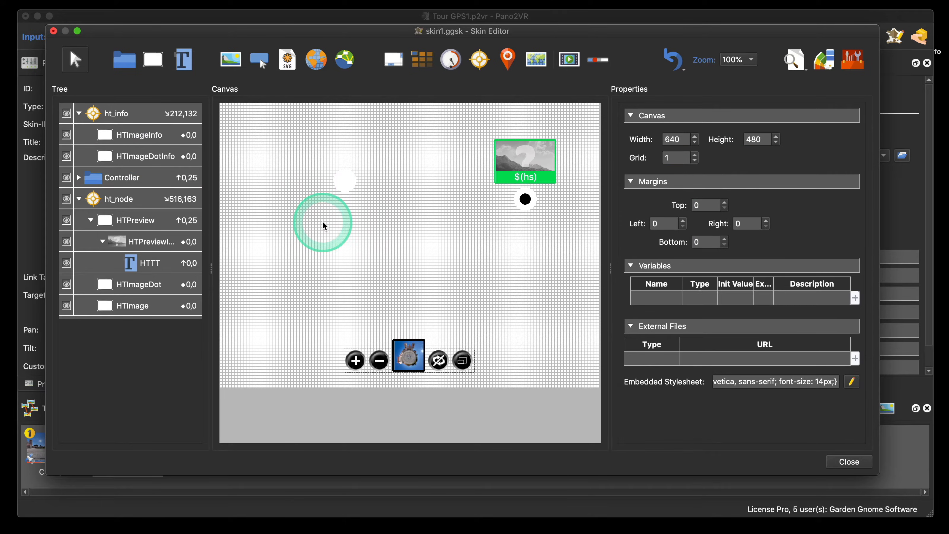
# Reorder the ht_info elements so that HTImageDotInfo sits above HTImageInfo in the tree
pyautogui.click(144, 158)
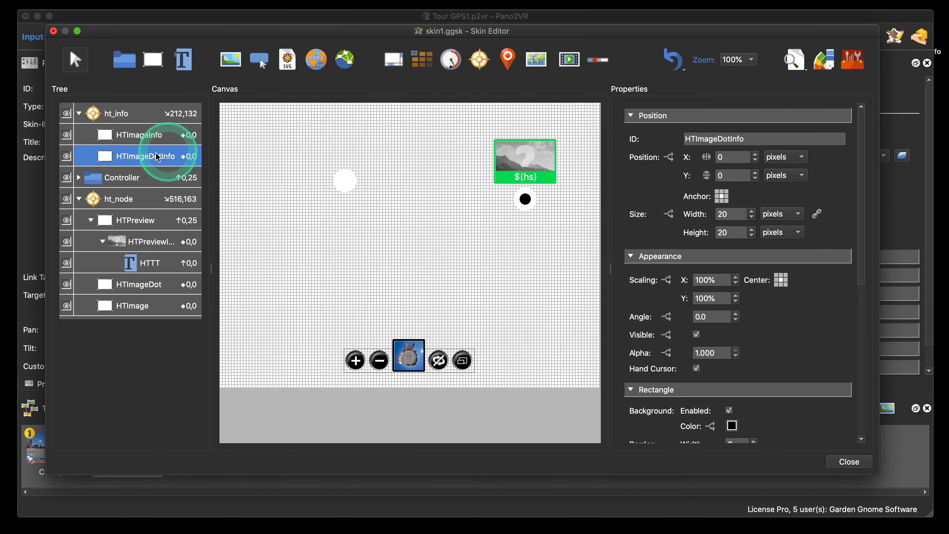
pyautogui.moveTo(136, 141); pyautogui.dragTo(128, 122)
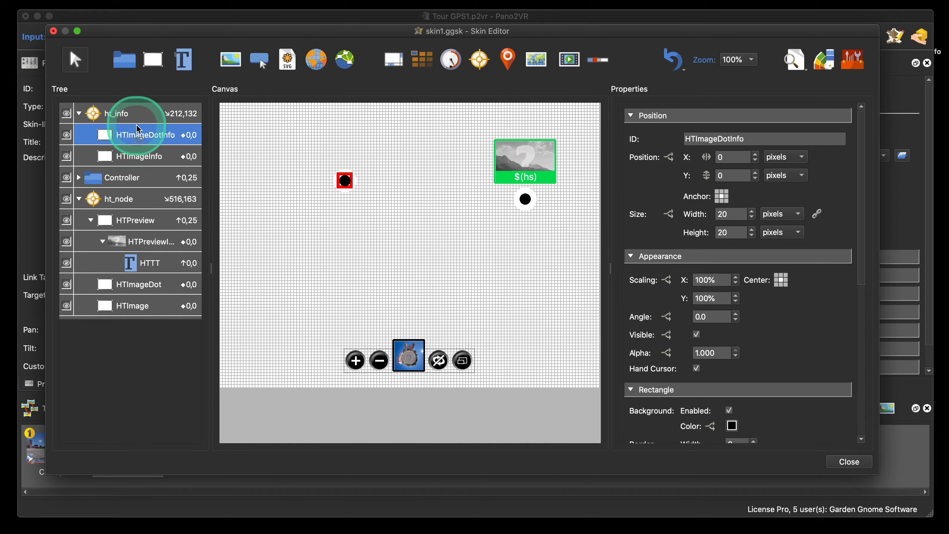
pyautogui.click(375, 224)
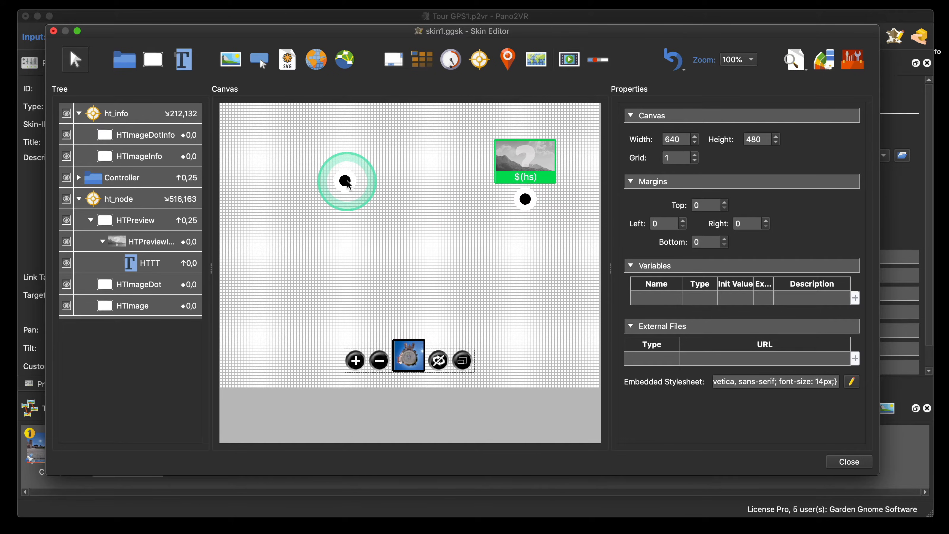
# Set the background colour of HTImageDotInfo to the saved custom green, #00dd58
pyautogui.click(155, 135)
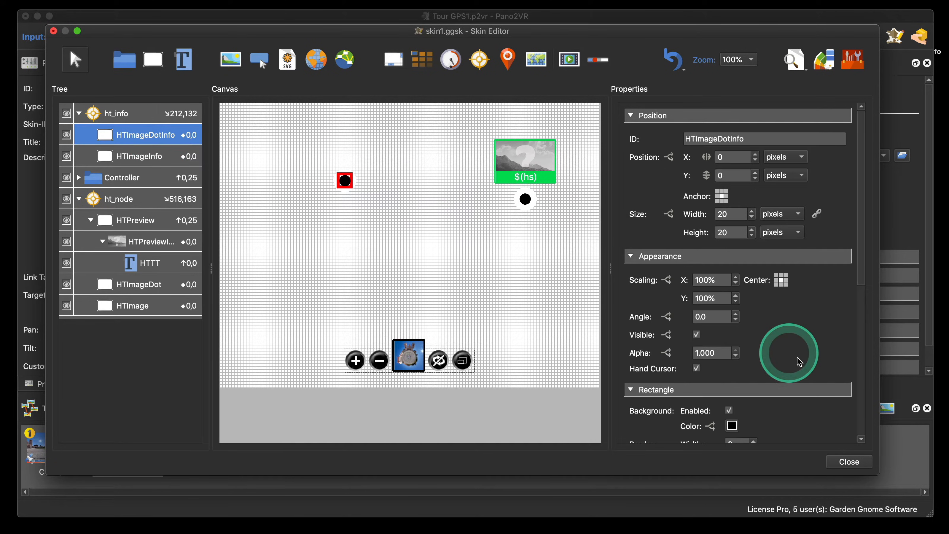
pyautogui.scroll(-8, 799, 362)
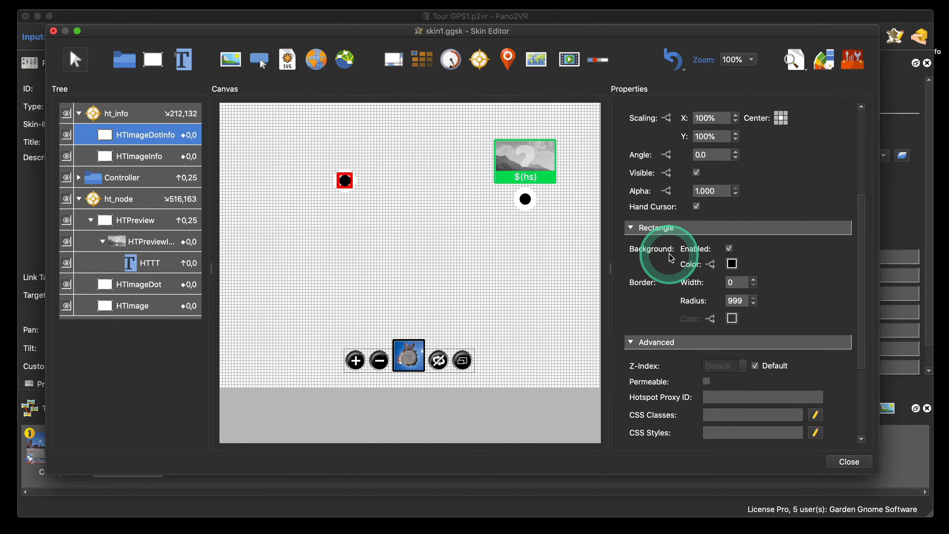
pyautogui.click(733, 264)
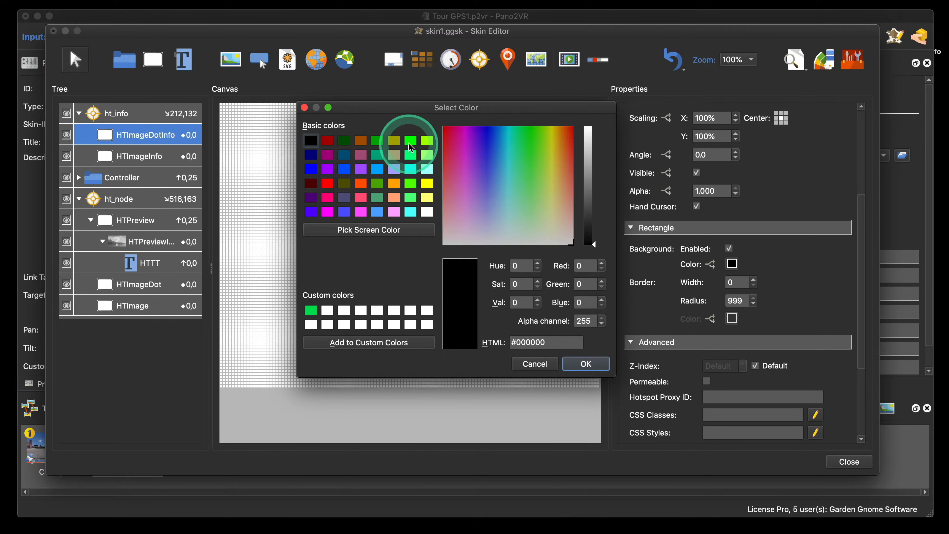
pyautogui.click(313, 314)
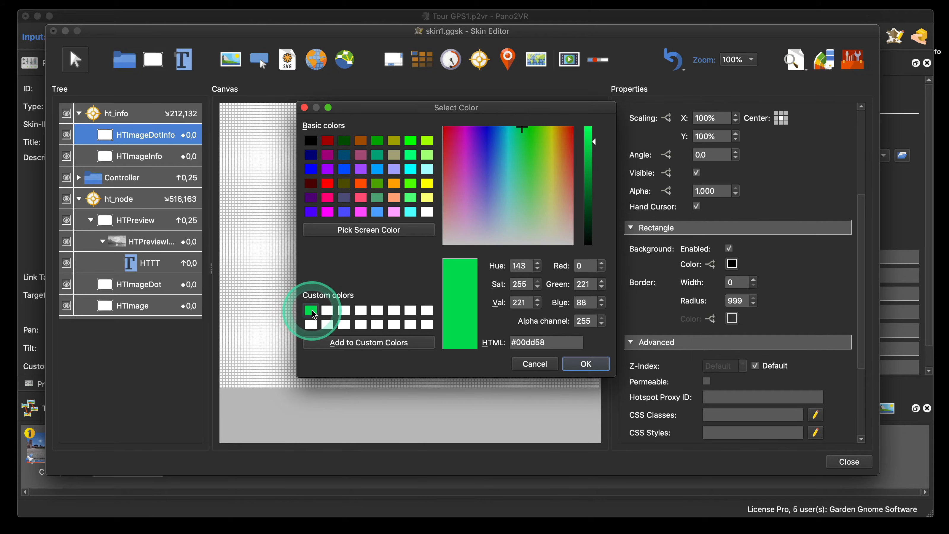
pyautogui.click(568, 368)
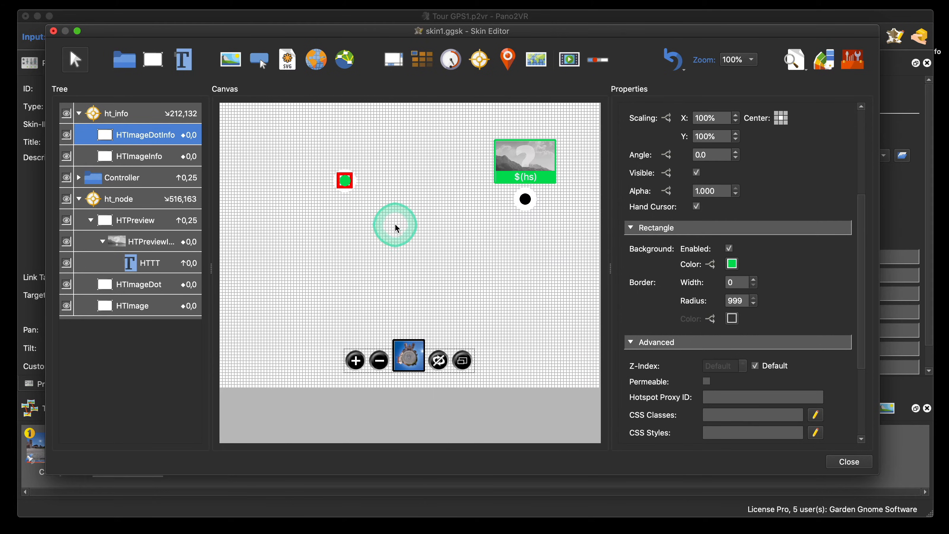
pyautogui.click(395, 223)
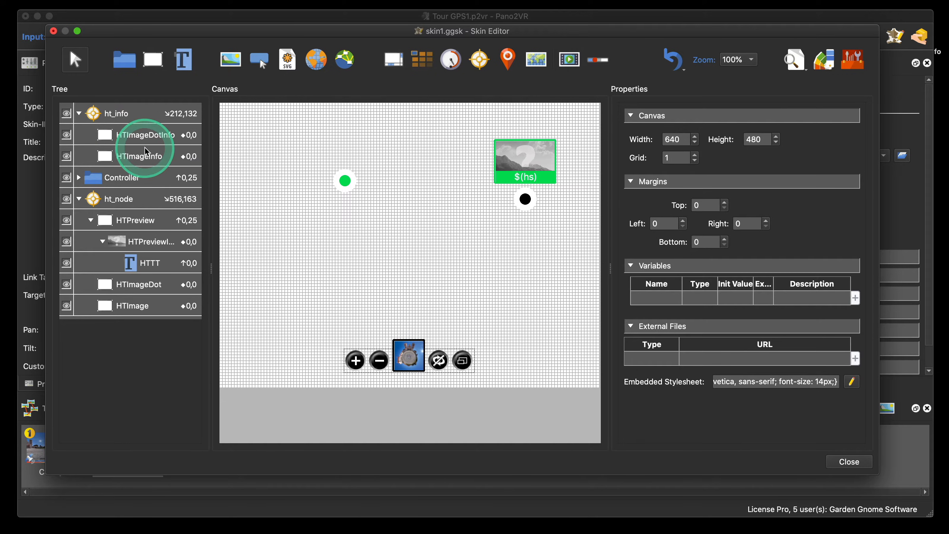
# Output the tour and check the info and node hotspots at the Entrance in the browser preview
pyautogui.click(845, 462)
pyautogui.click(534, 259)
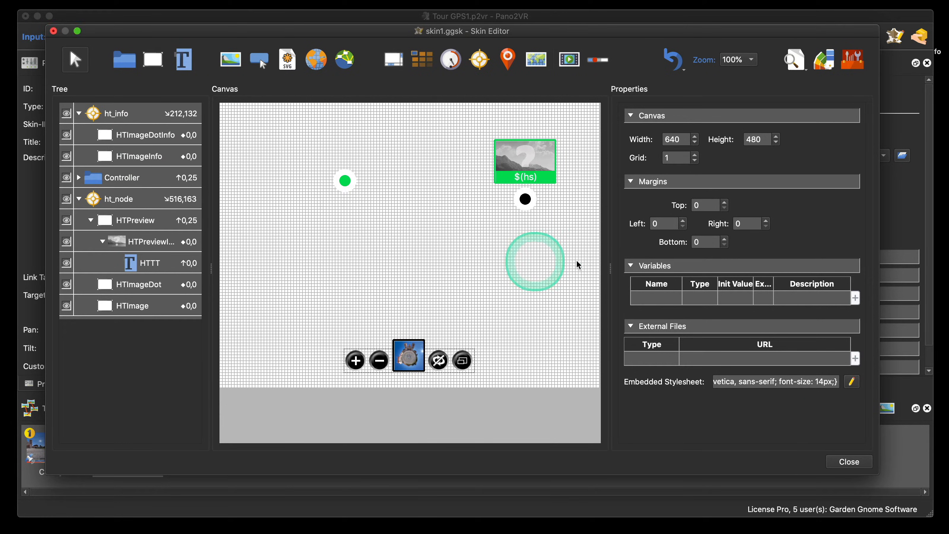
pyautogui.click(735, 223)
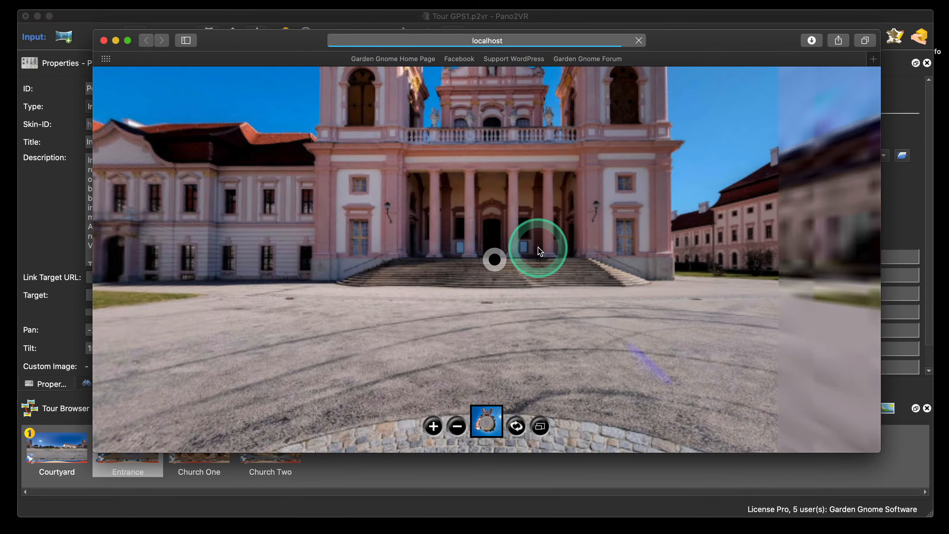
pyautogui.click(500, 270)
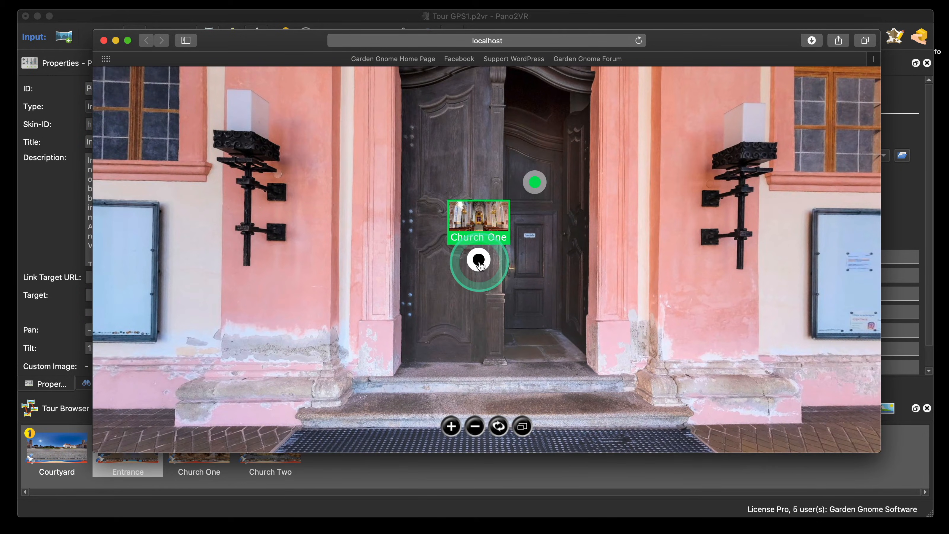
pyautogui.moveTo(473, 260)
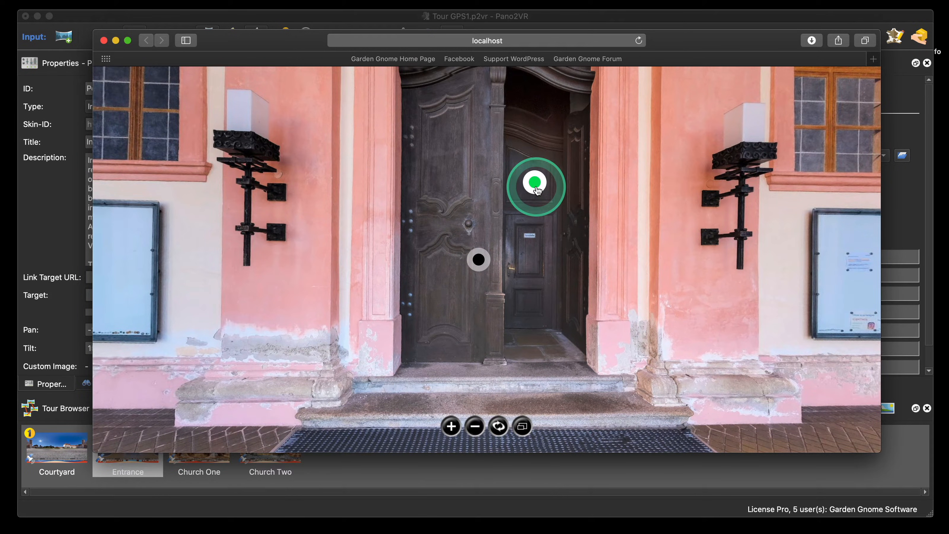
pyautogui.click(104, 41)
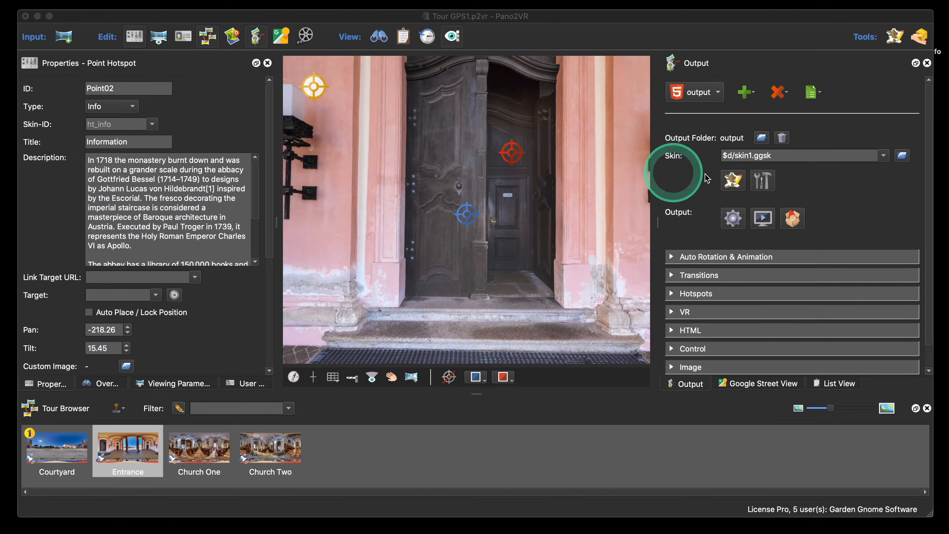
# Reopen the skin for editing, collapse ht_info and ht_node in the tree, and hide Controller and ht_node on the canvas
pyautogui.click(732, 181)
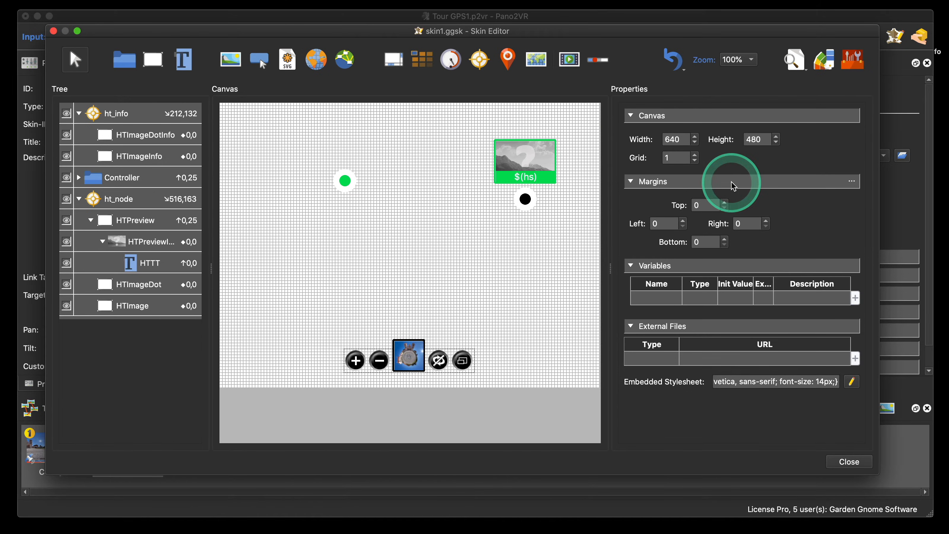
pyautogui.click(79, 113)
pyautogui.click(79, 156)
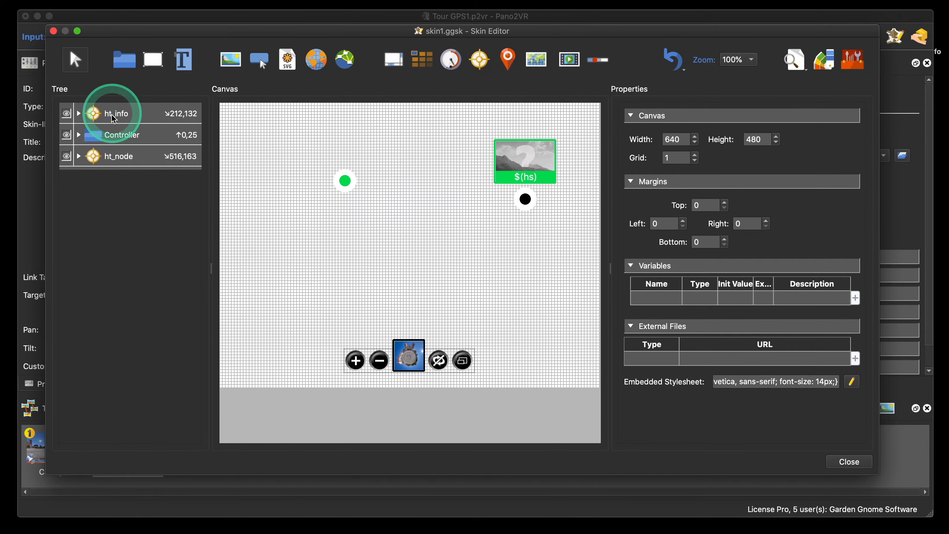
pyautogui.click(67, 134)
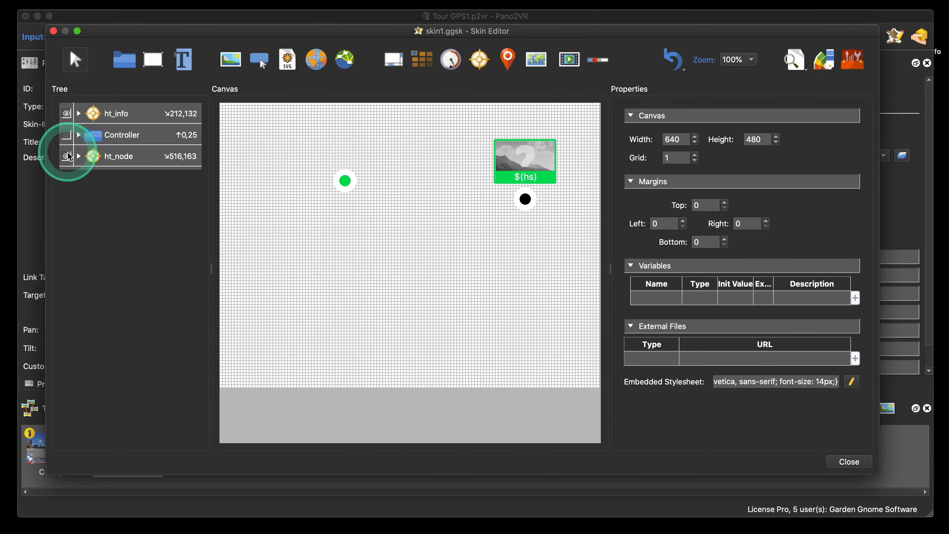
pyautogui.click(66, 156)
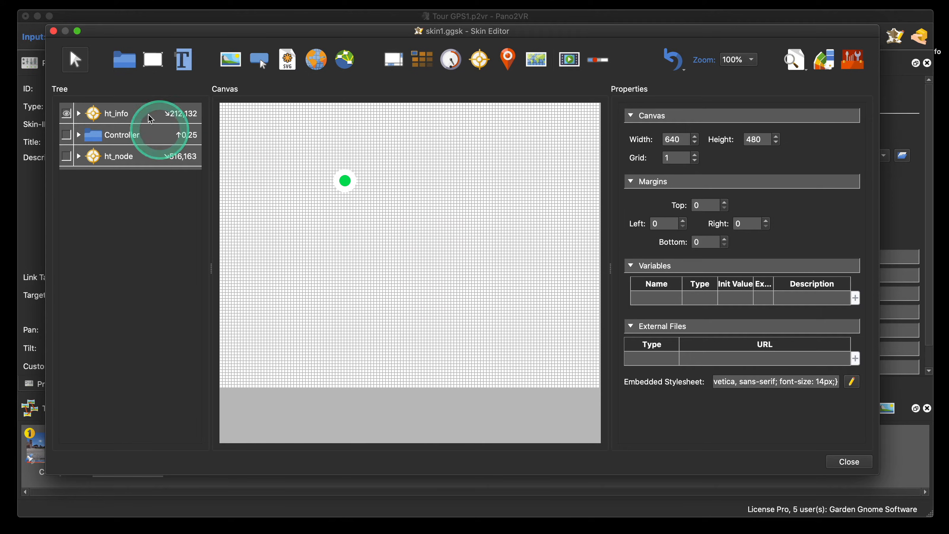
# Move the ht_info hotspot template nearer the middle of the canvas, to about X 254, Y 216
pyautogui.click(124, 119)
pyautogui.moveTo(345, 182); pyautogui.dragTo(370, 231)
pyautogui.click(329, 166)
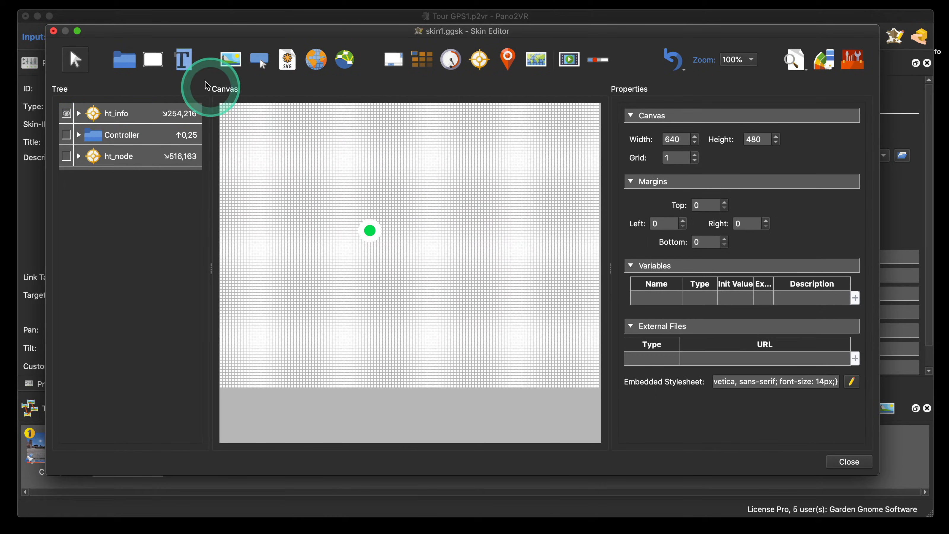
# Add a text field just above the green dot, at about X 205, Y 164, and nest it inside ht_info
pyautogui.click(183, 59)
pyautogui.click(370, 190)
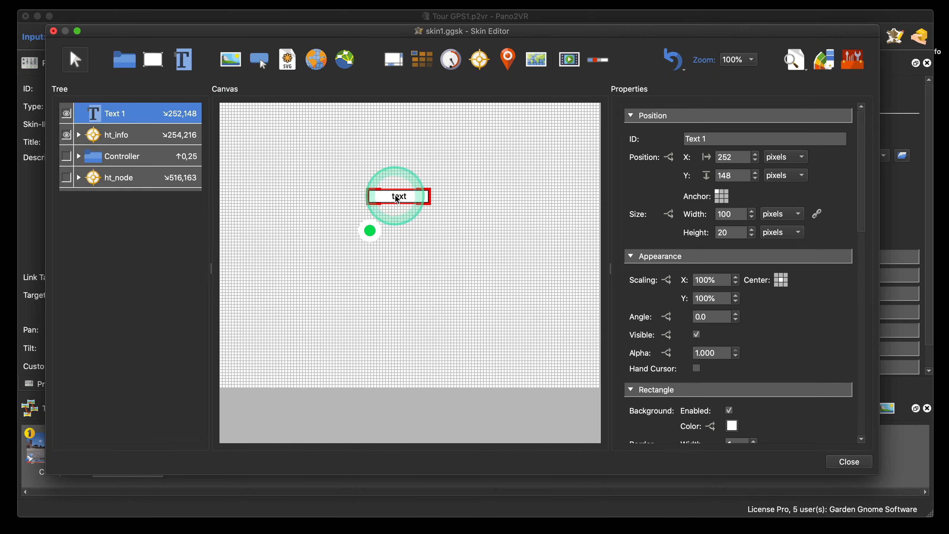
pyautogui.moveTo(397, 201); pyautogui.dragTo(369, 210)
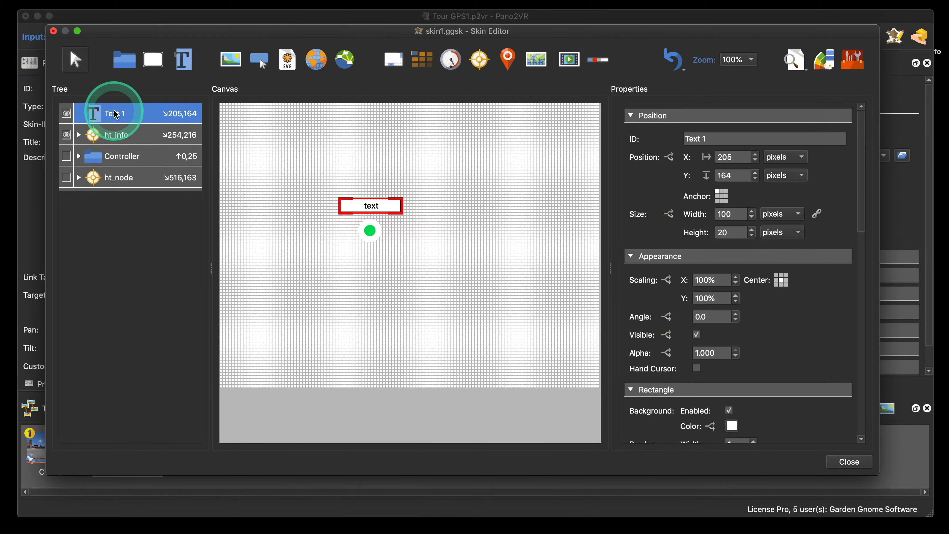
pyautogui.moveTo(113, 117); pyautogui.dragTo(111, 138)
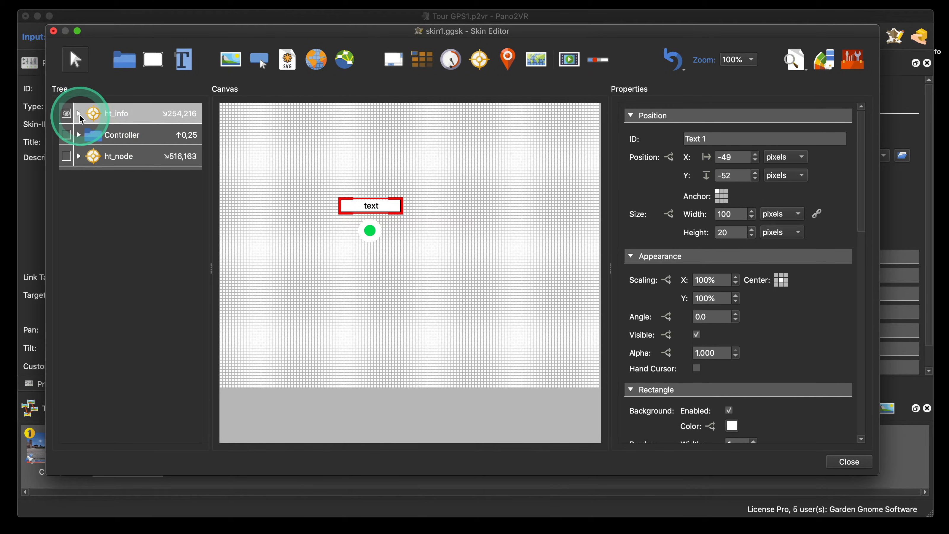
pyautogui.click(79, 113)
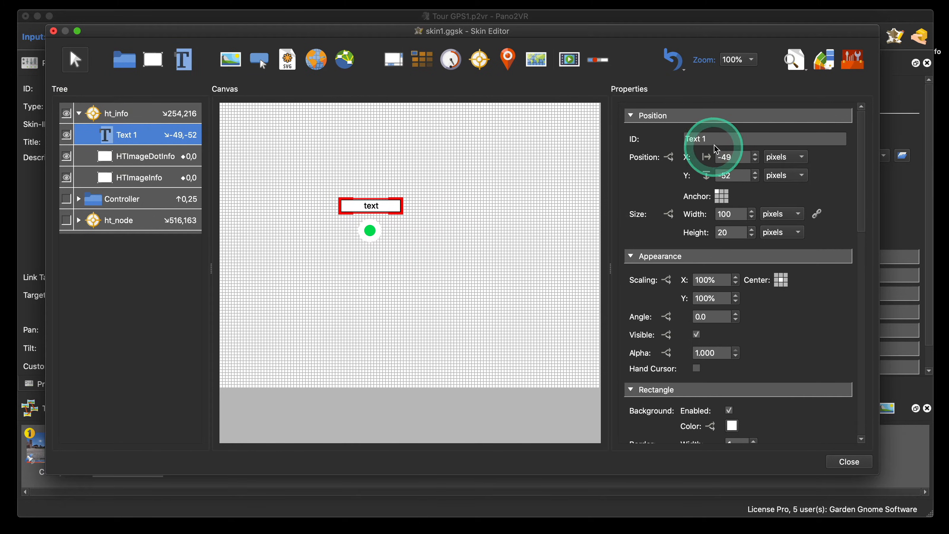
# Rename the new text field in ht_info to HTTTInfo
pyautogui.moveTo(708, 139); pyautogui.dragTo(678, 142)
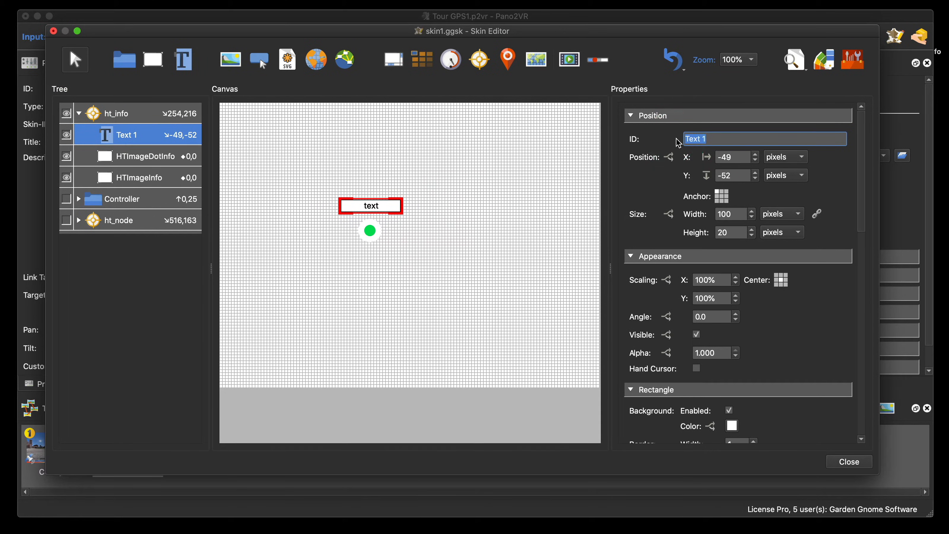
pyautogui.write('HT')
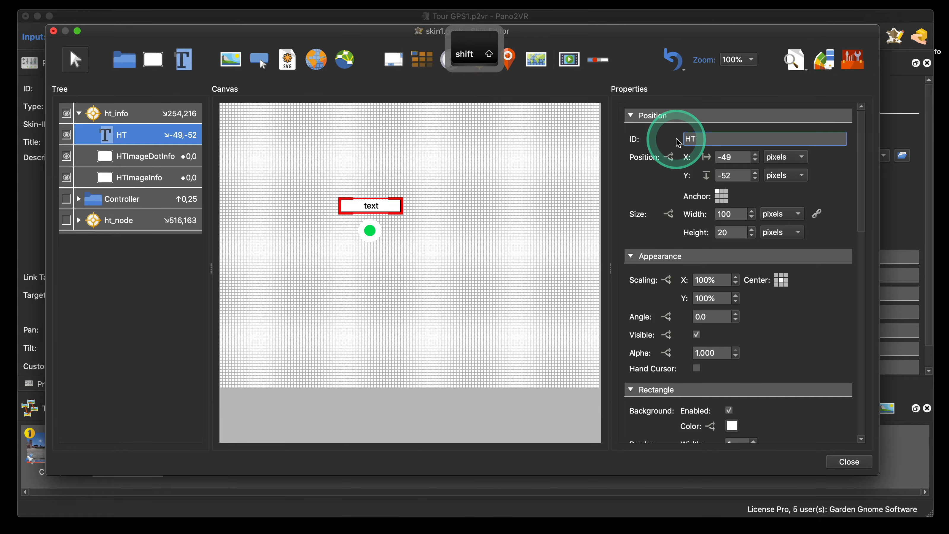
pyautogui.write('TT')
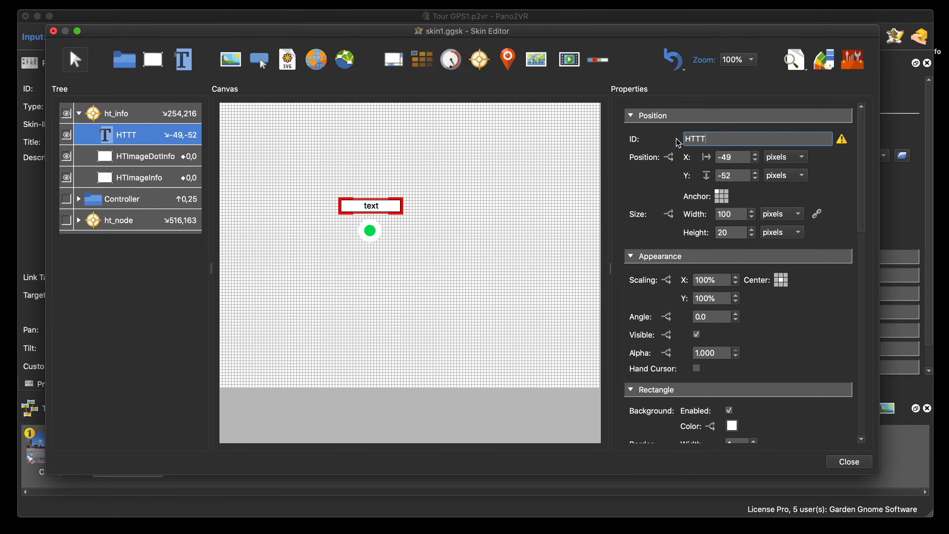
pyautogui.write('In')
pyautogui.click(678, 143)
pyautogui.write('fo')
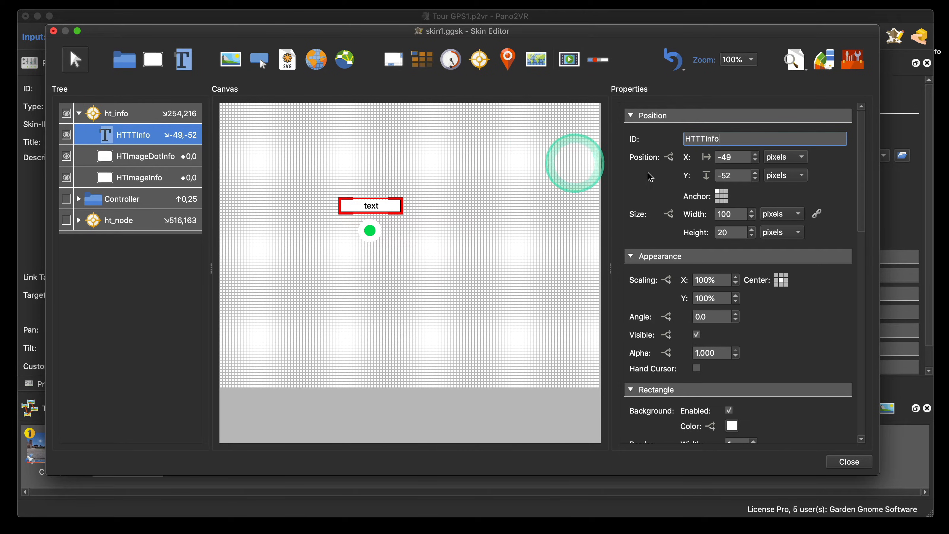
# Anchor HTTTInfo to the top centre and set its X position to 0 pixels
pyautogui.click(722, 191)
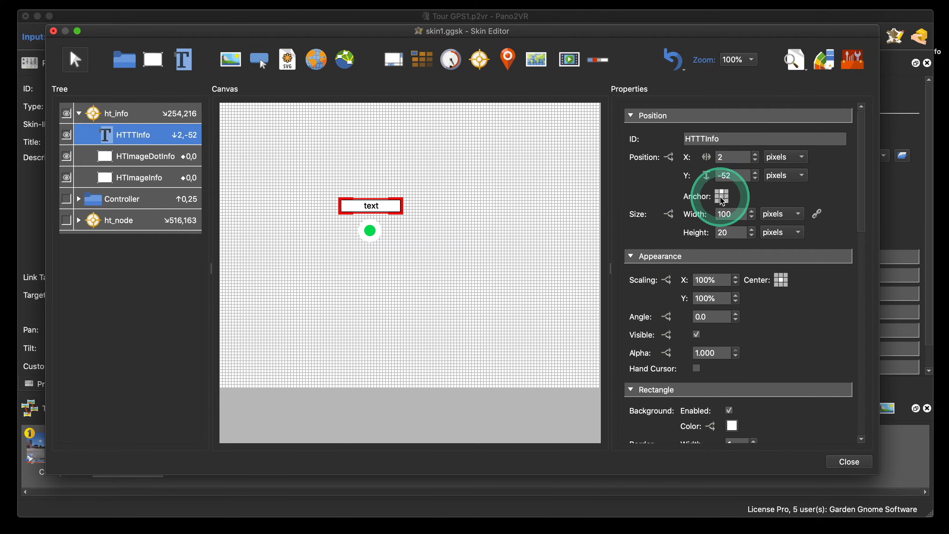
pyautogui.doubleClick(726, 158)
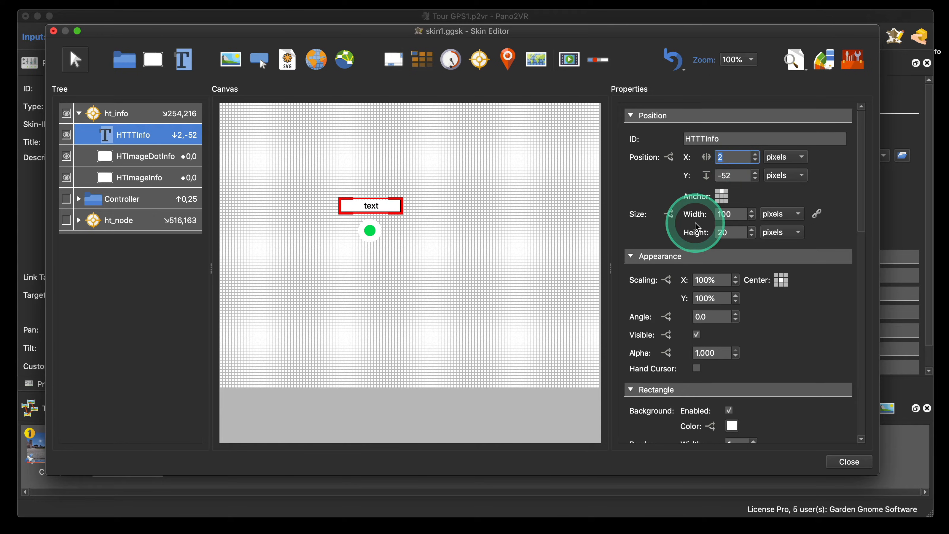
pyautogui.write('0')
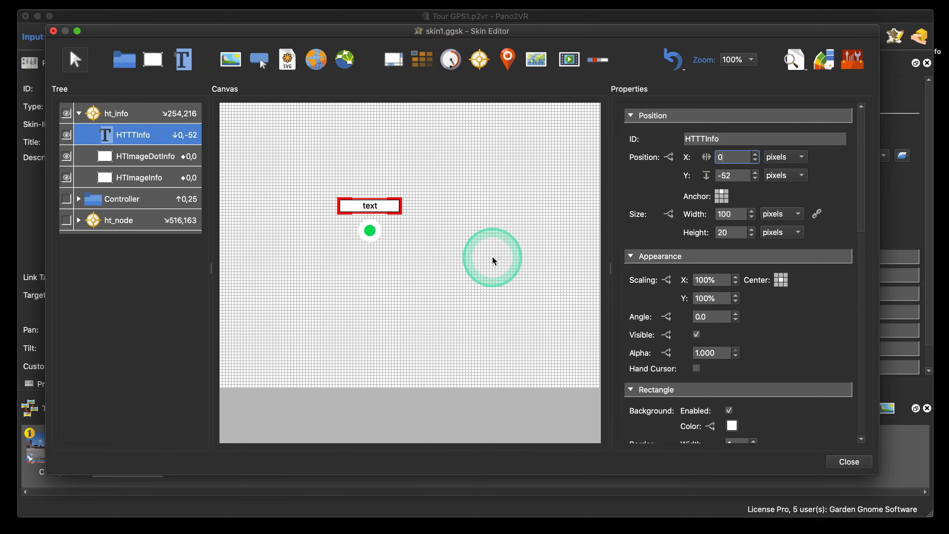
# Replace the default text of HTTTInfo with the hotspot title placeholder $(hs)
pyautogui.scroll(-15, 795, 322)
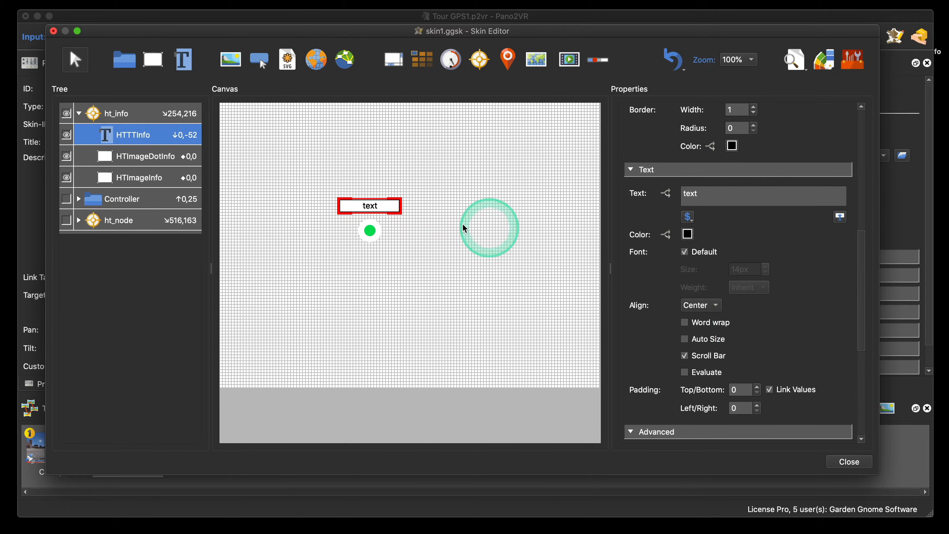
pyautogui.scroll(3, 802, 287)
pyautogui.scroll(3, 802, 288)
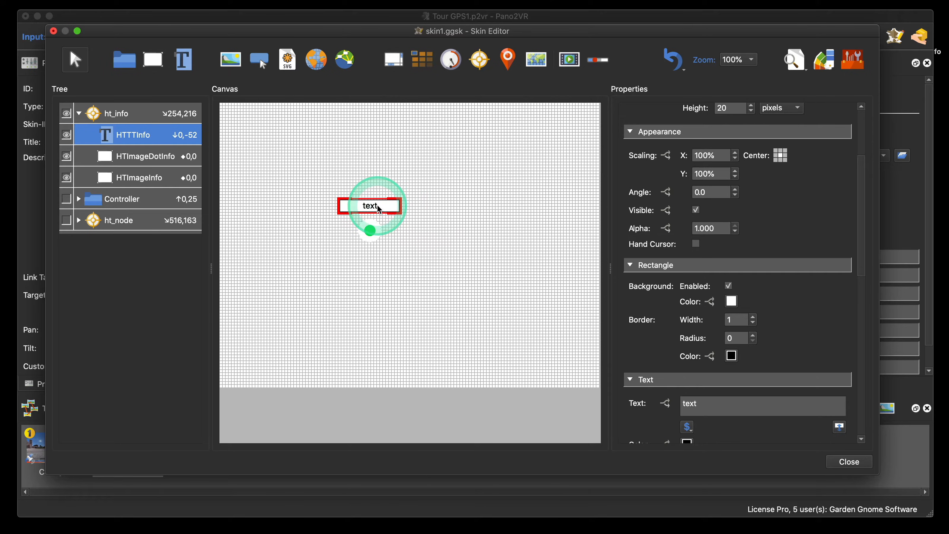
pyautogui.scroll(-3, 801, 292)
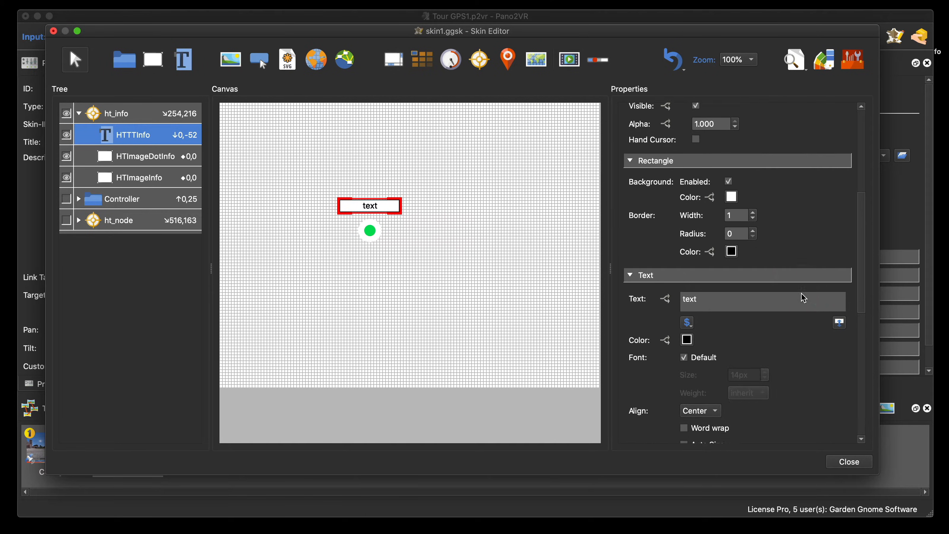
pyautogui.scroll(-2, 803, 298)
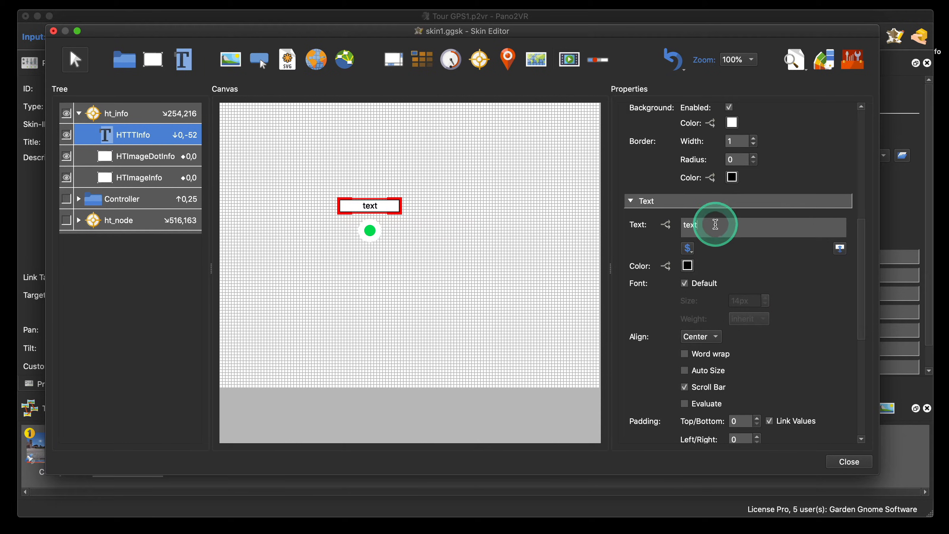
pyautogui.doubleClick(689, 225)
pyautogui.press('BackSpace')
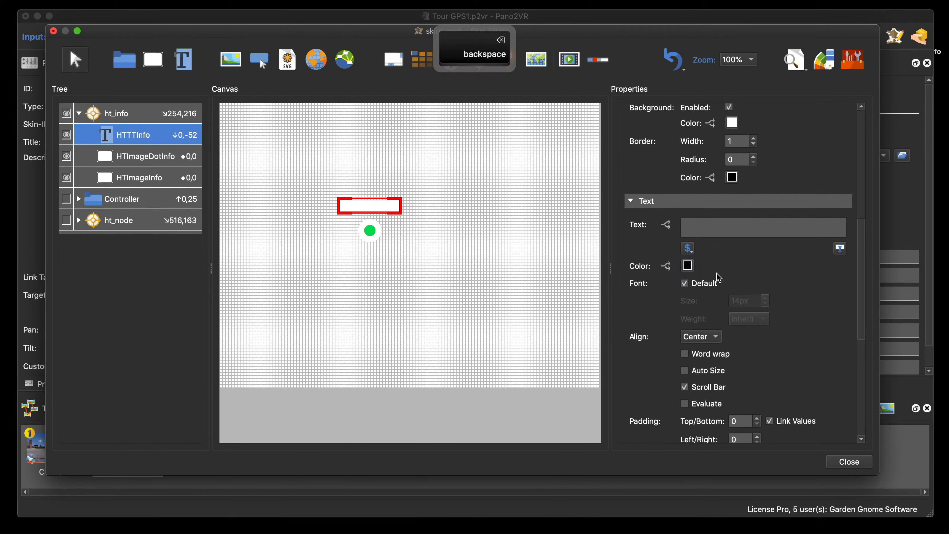
pyautogui.click(688, 249)
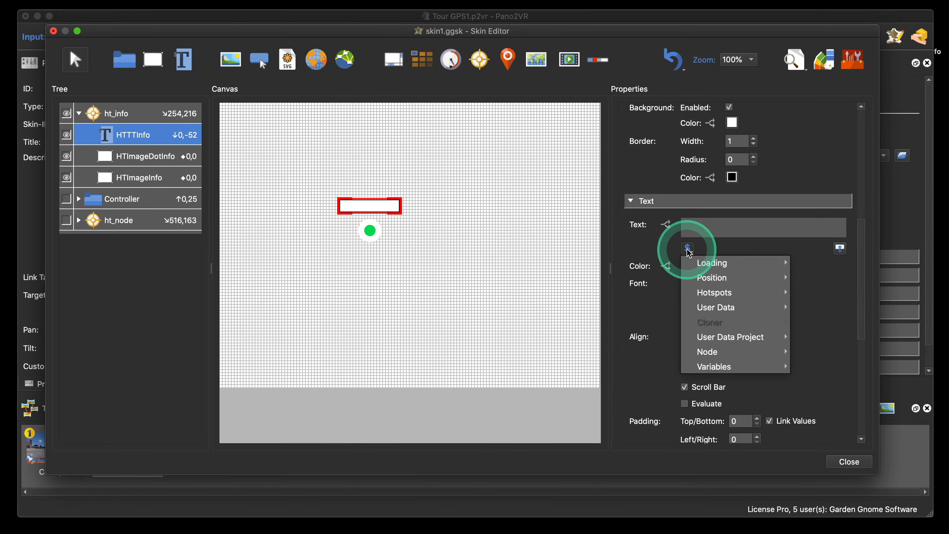
pyautogui.click(695, 293)
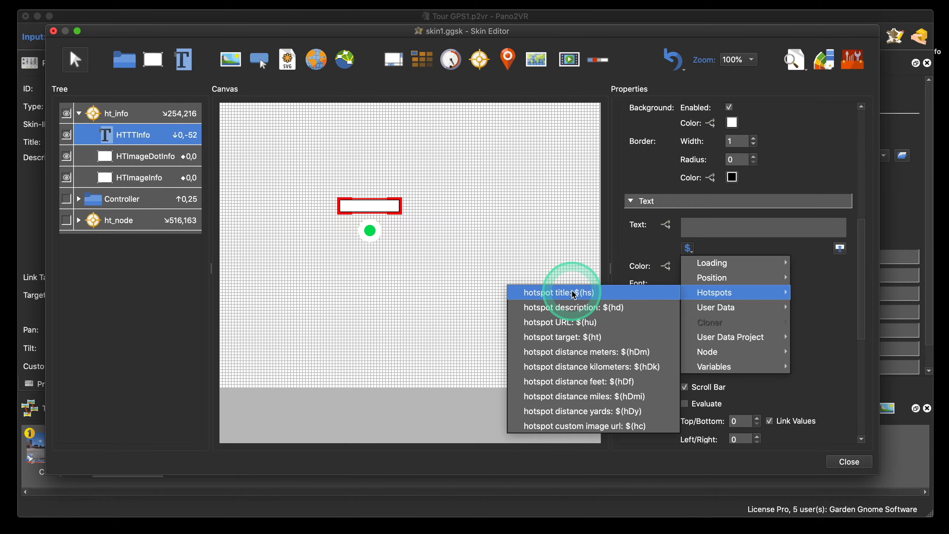
pyautogui.click(574, 294)
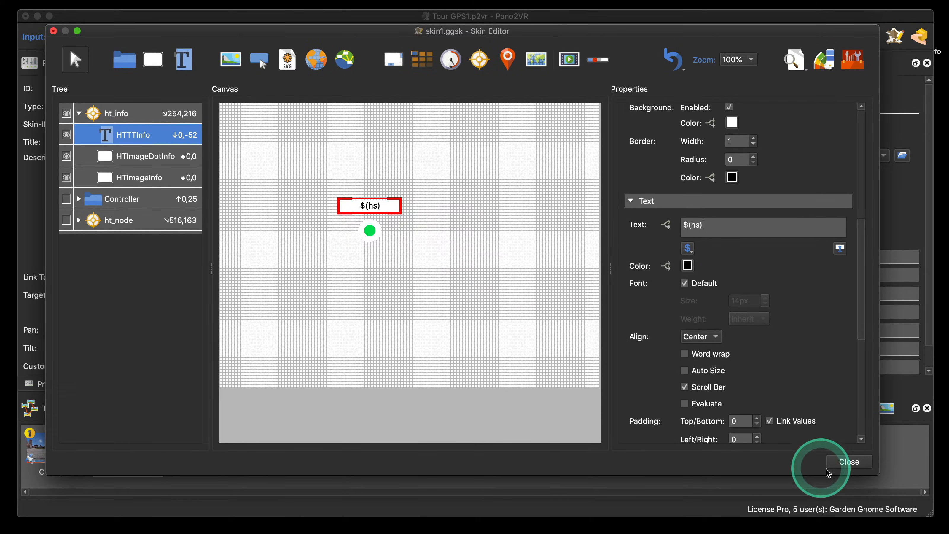
# Close the skin editor saving the skin, and go to the Entrance panorama in the browser preview of the tour
pyautogui.click(847, 462)
pyautogui.click(532, 261)
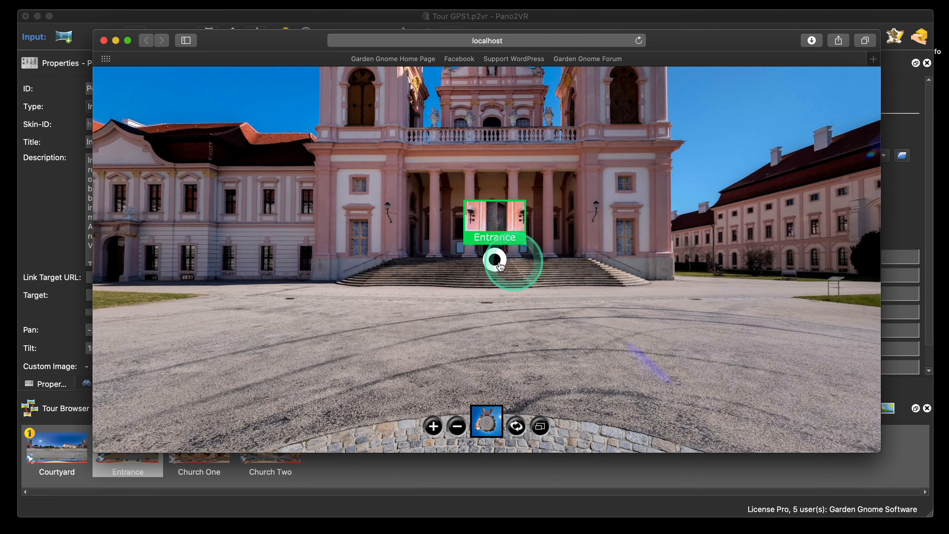
pyautogui.click(498, 266)
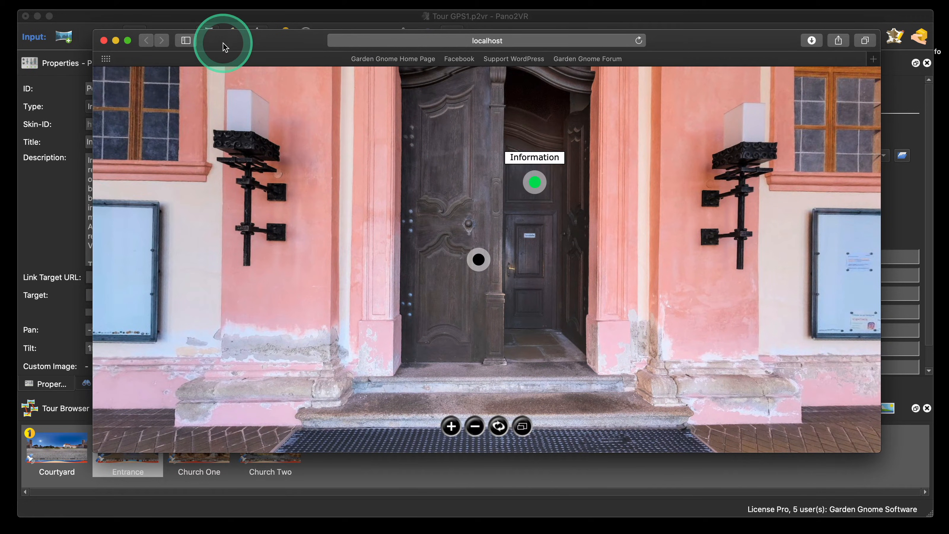
# Compare the label above the info hotspot in the preview with the Title property of Point02, and close the preview
pyautogui.moveTo(224, 42); pyautogui.dragTo(381, 52)
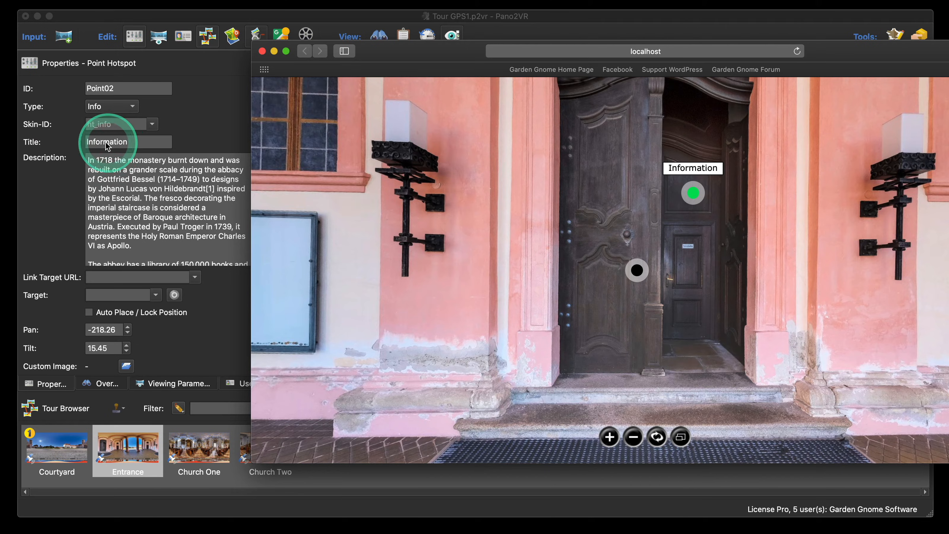
pyautogui.moveTo(441, 56); pyautogui.dragTo(328, 54)
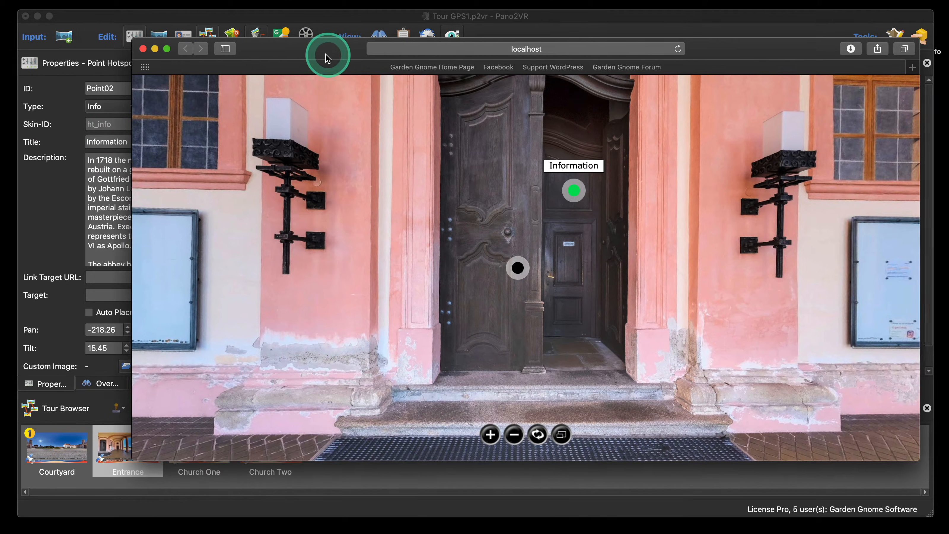
pyautogui.click(143, 49)
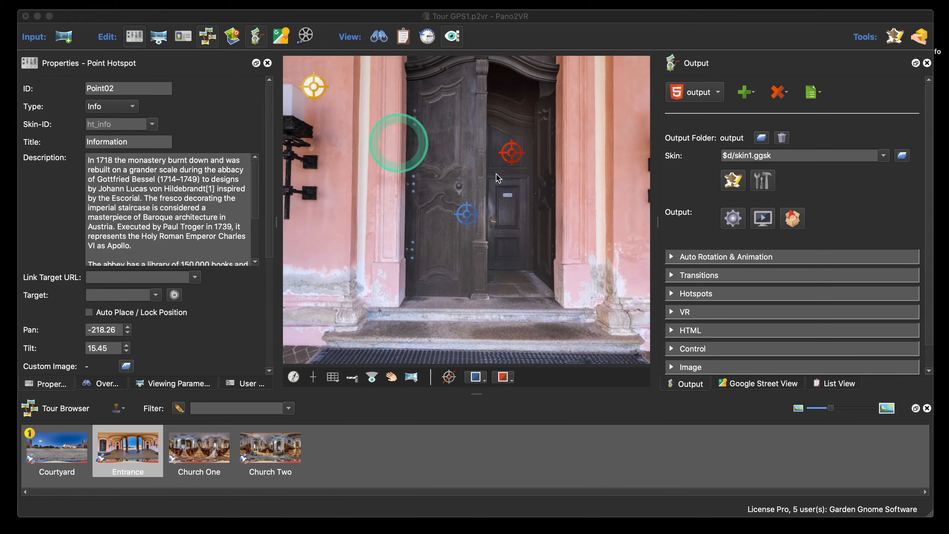
# Reopen the skin for editing and make the HTTTInfo text field invisible by default
pyautogui.click(733, 186)
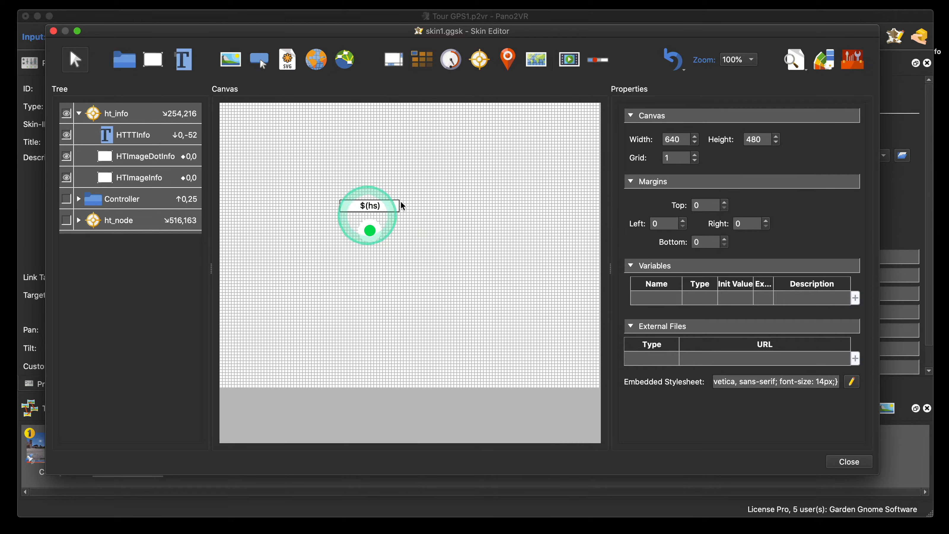
pyautogui.click(136, 140)
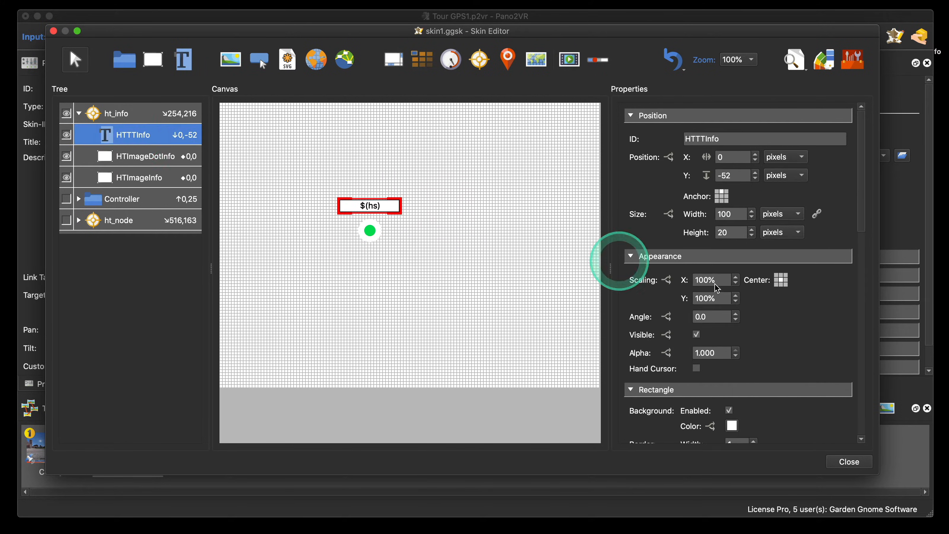
pyautogui.scroll(-3, 785, 324)
pyautogui.scroll(-1, 788, 326)
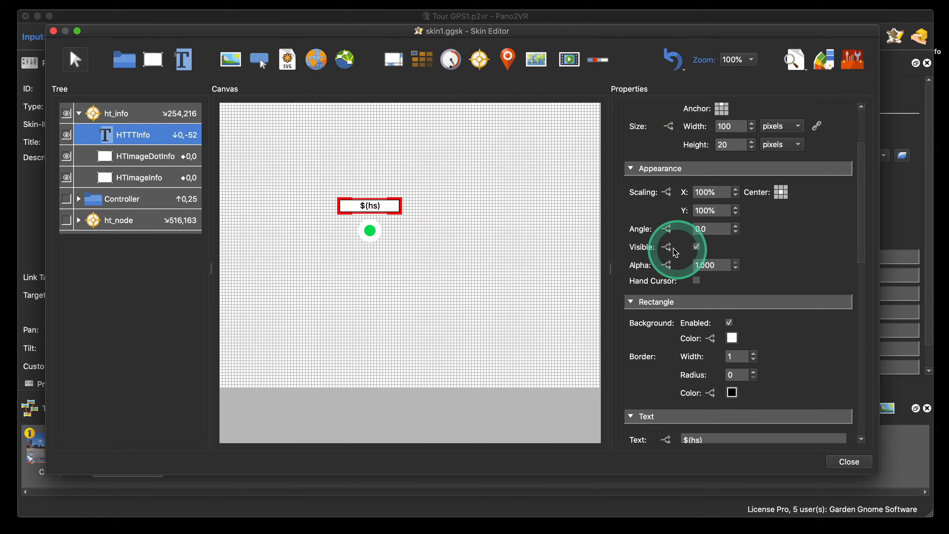
pyautogui.click(696, 247)
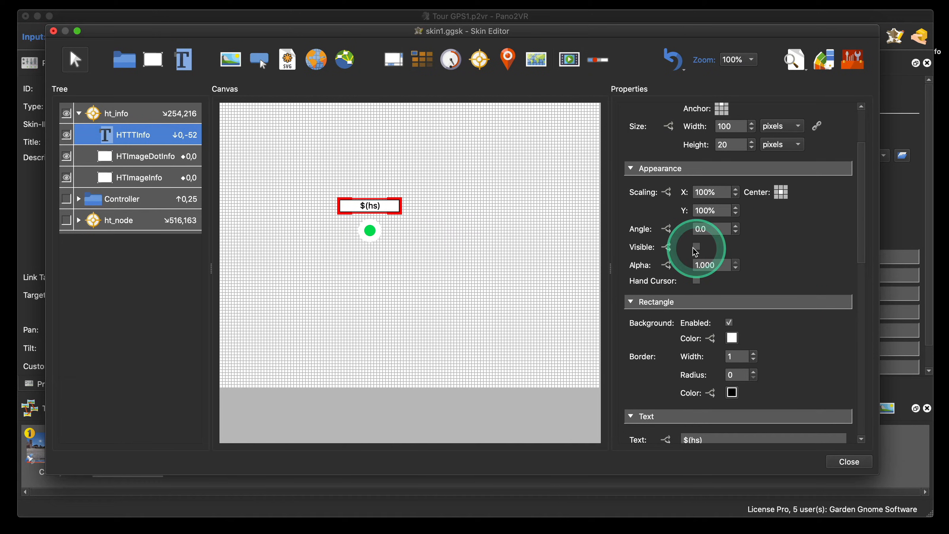
# Add a visibility logic block to HTTTInfo that sets Visible to true when Mouse Over Parent = true
pyautogui.click(666, 247)
pyautogui.click(310, 173)
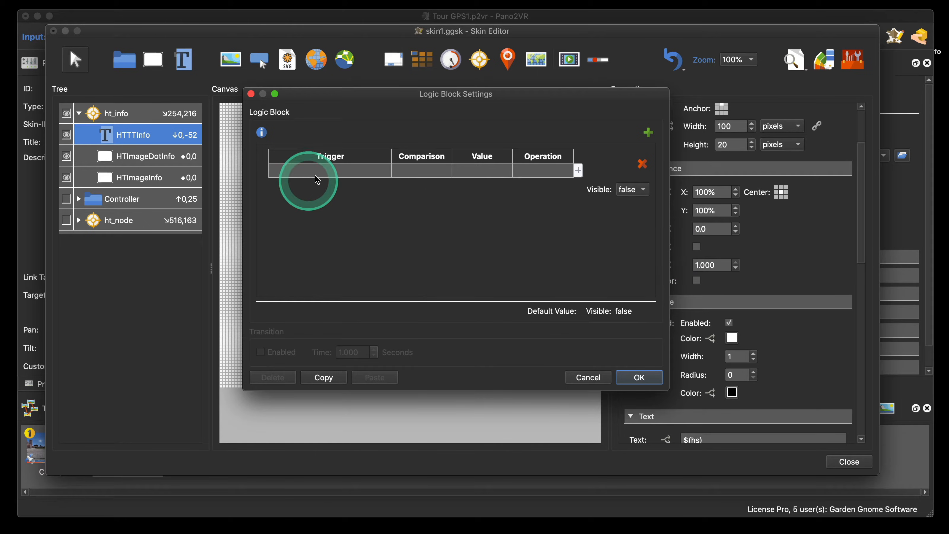
pyautogui.click(323, 171)
pyautogui.moveTo(318, 186)
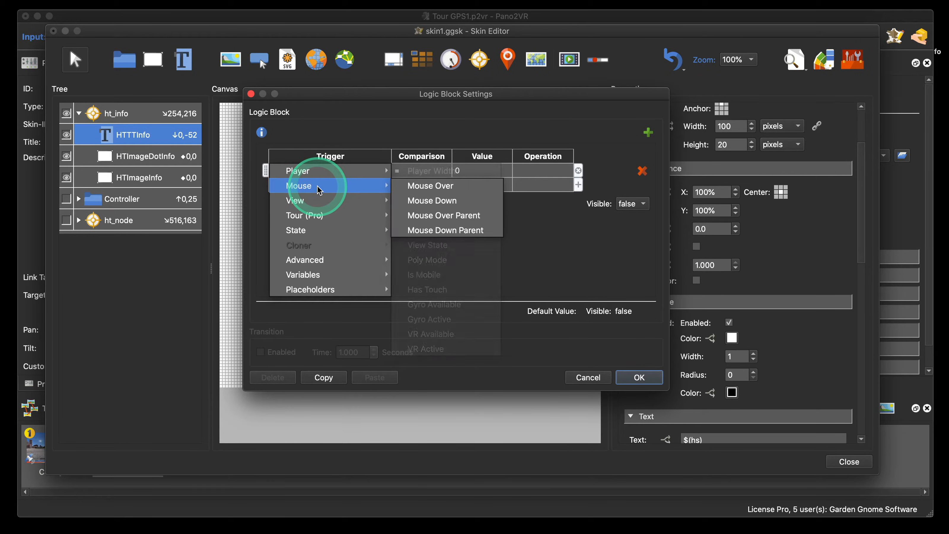
pyautogui.click(453, 215)
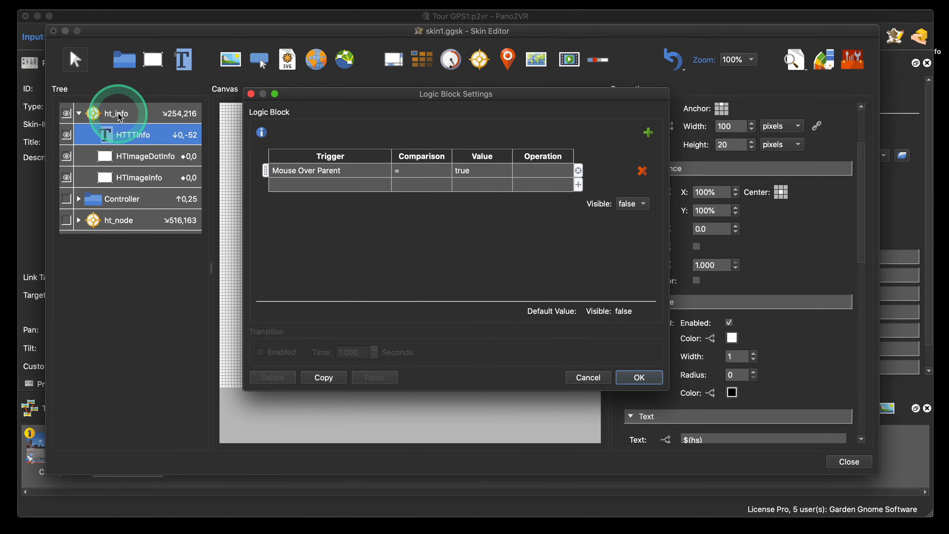
pyautogui.click(631, 205)
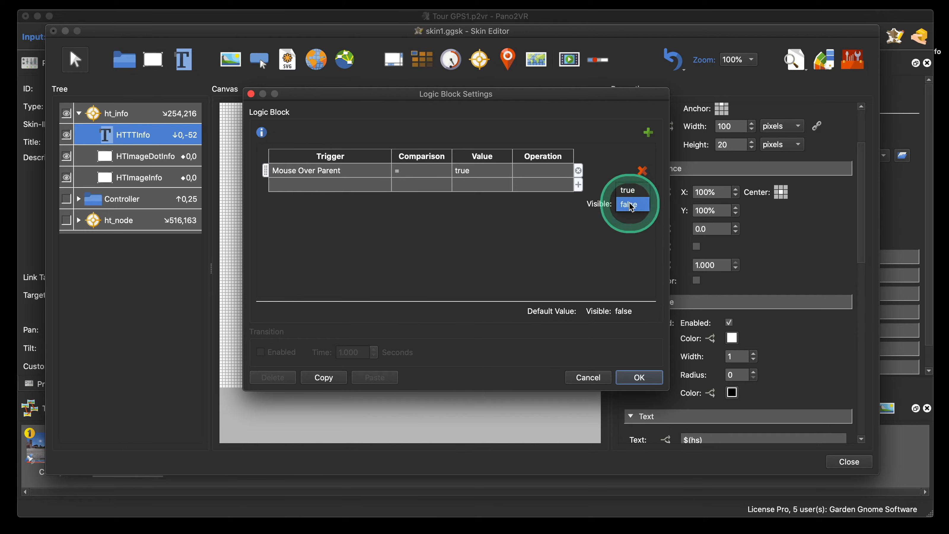
pyautogui.click(628, 191)
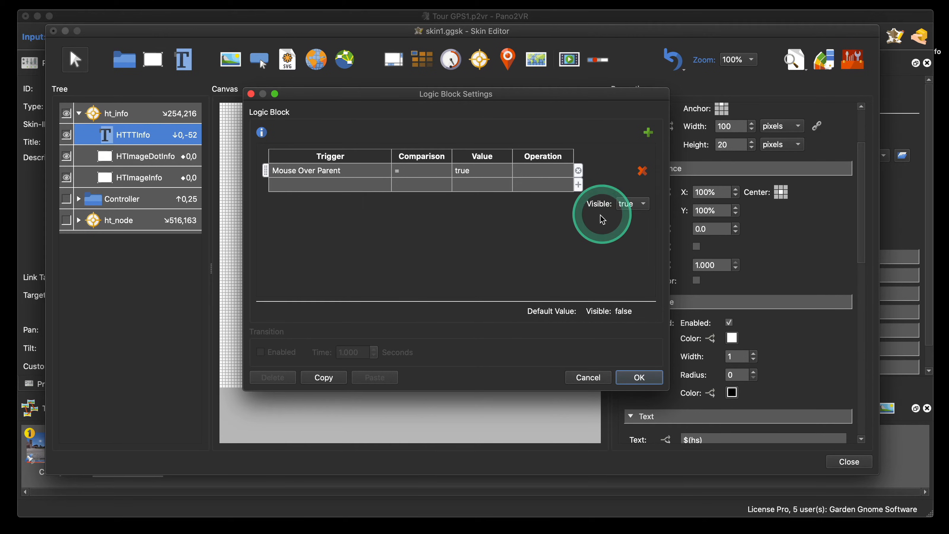
pyautogui.click(652, 381)
# Save the skin, generate the tour output, and check the info hotspot's mouse-over title in the Entrance panorama
pyautogui.click(847, 461)
pyautogui.click(525, 258)
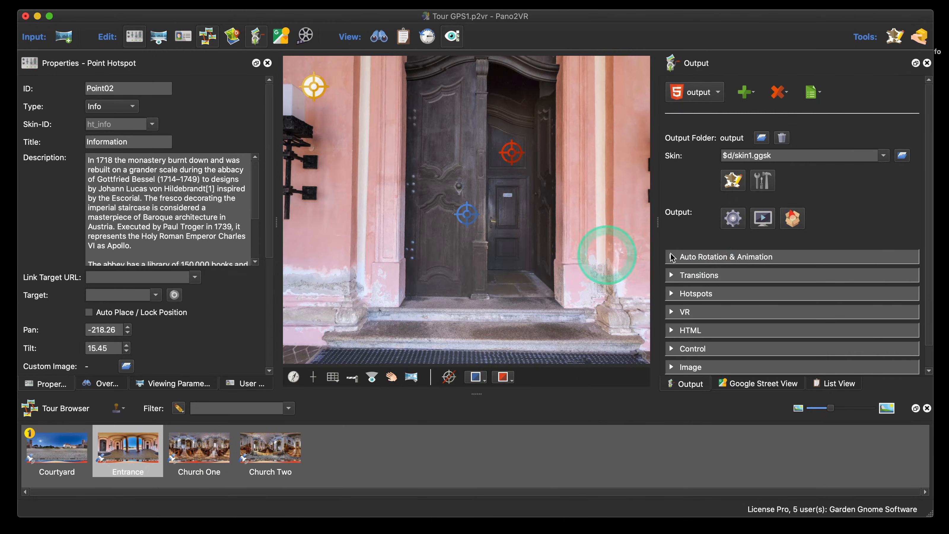
pyautogui.click(733, 218)
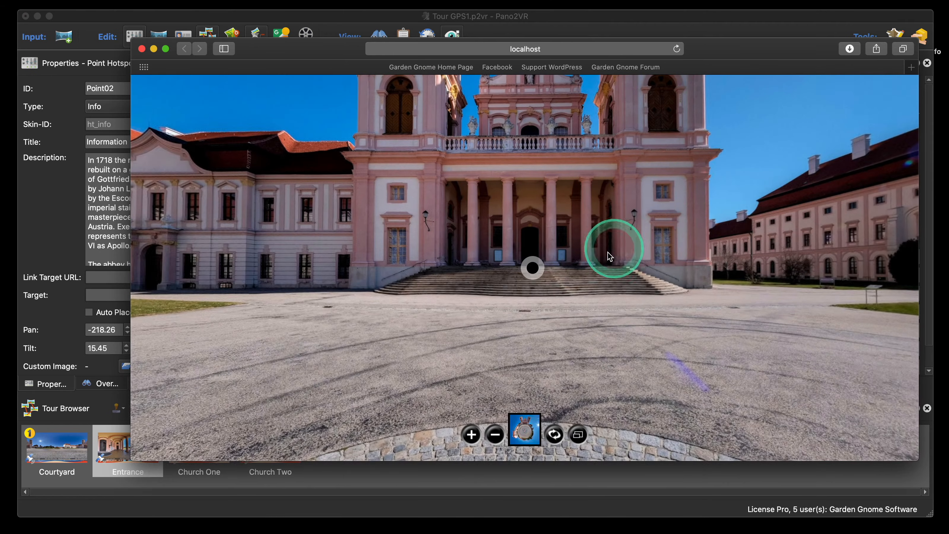
pyautogui.click(534, 269)
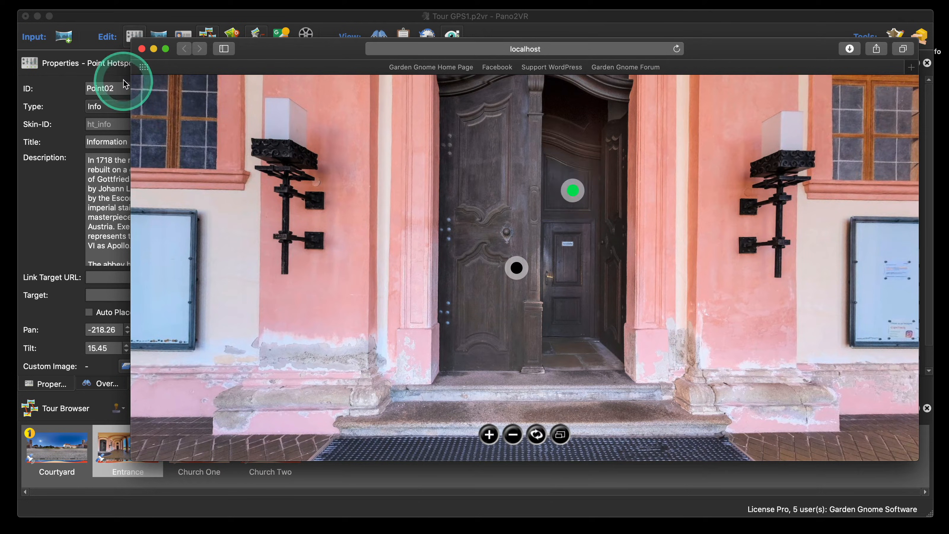
pyautogui.click(141, 49)
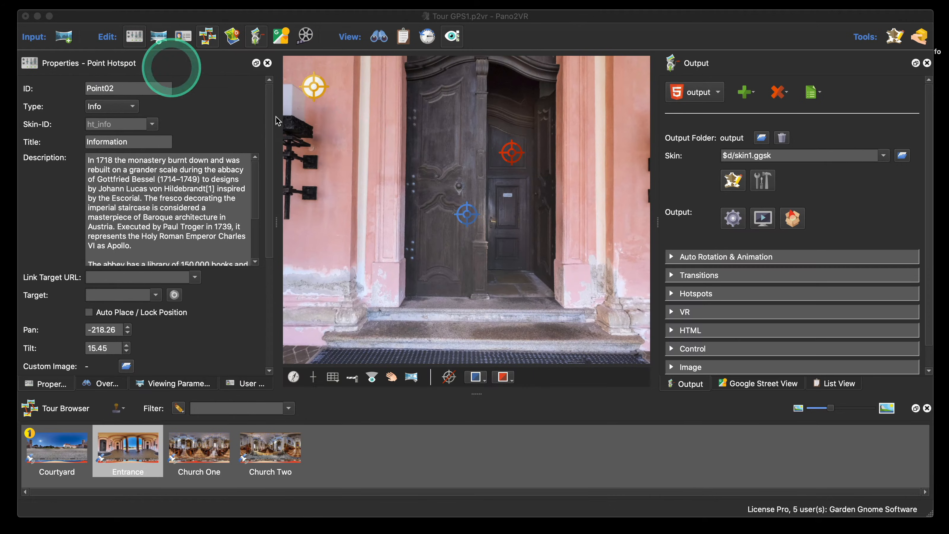
# In the skin, collapse ht_info, move it to about X 584, Y 436, and hide it on the canvas
pyautogui.click(731, 182)
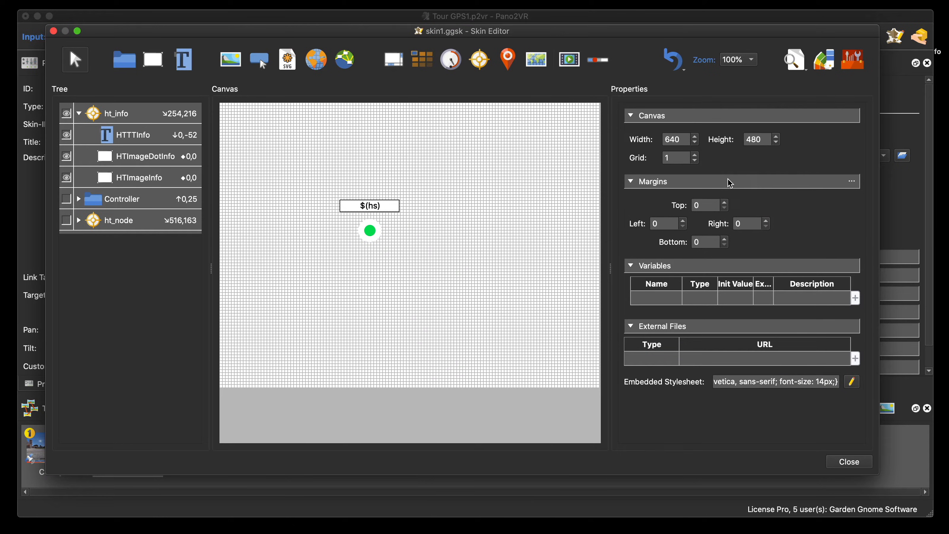
pyautogui.click(79, 113)
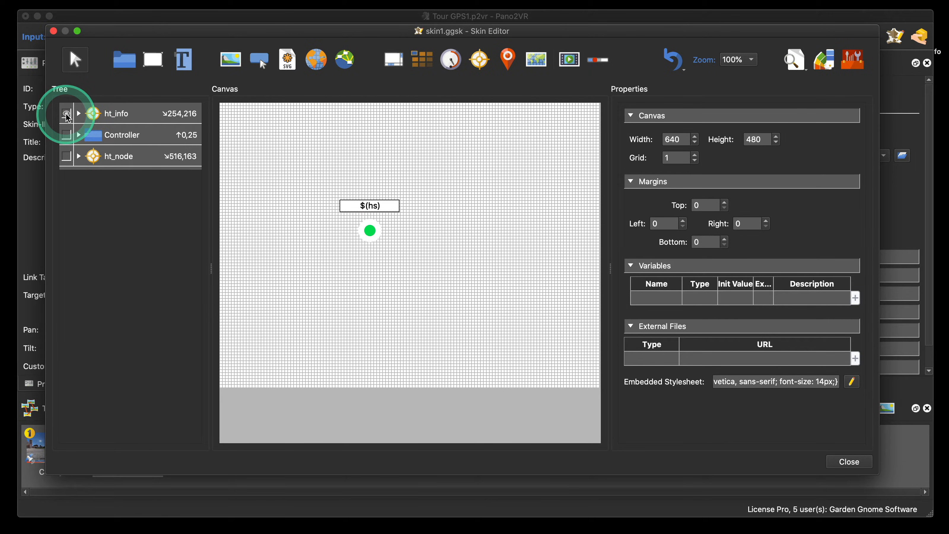
pyautogui.click(66, 113)
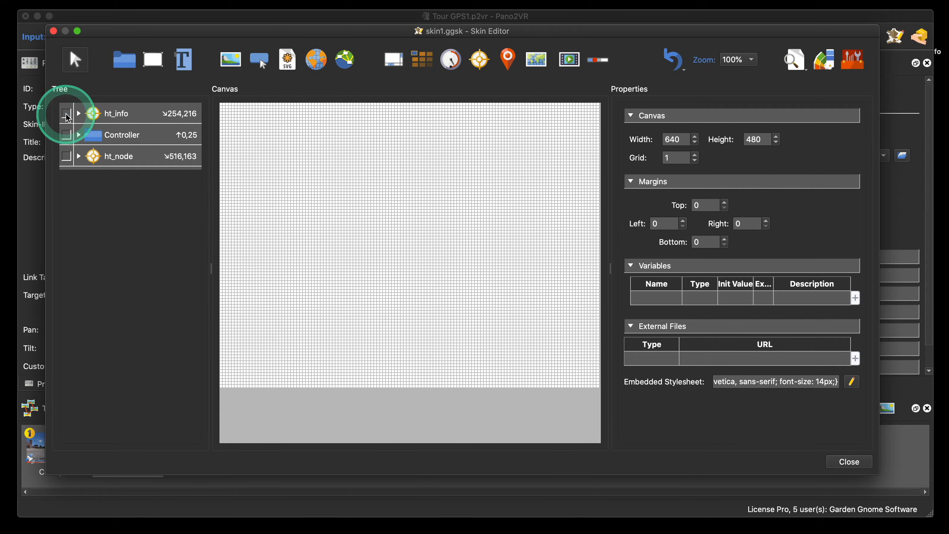
pyautogui.click(67, 114)
pyautogui.click(119, 114)
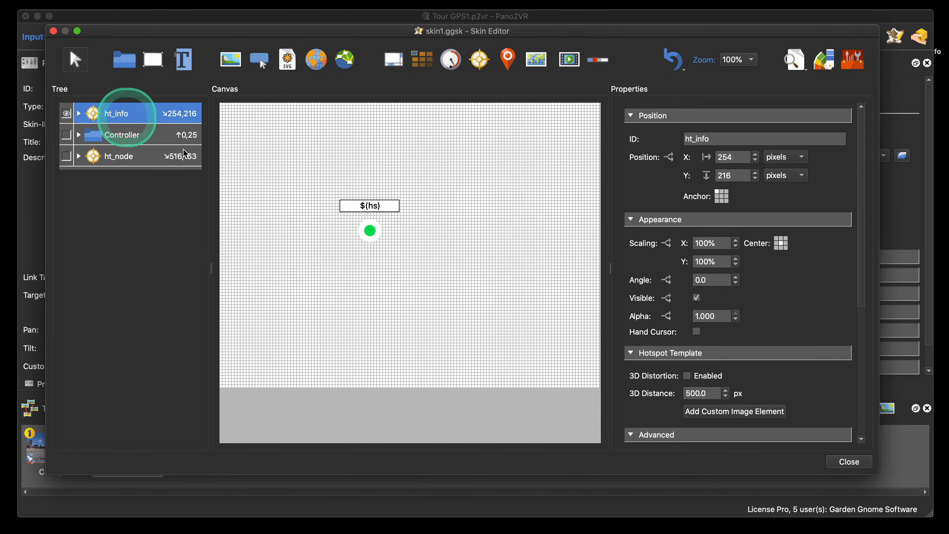
pyautogui.moveTo(368, 233); pyautogui.dragTo(563, 358)
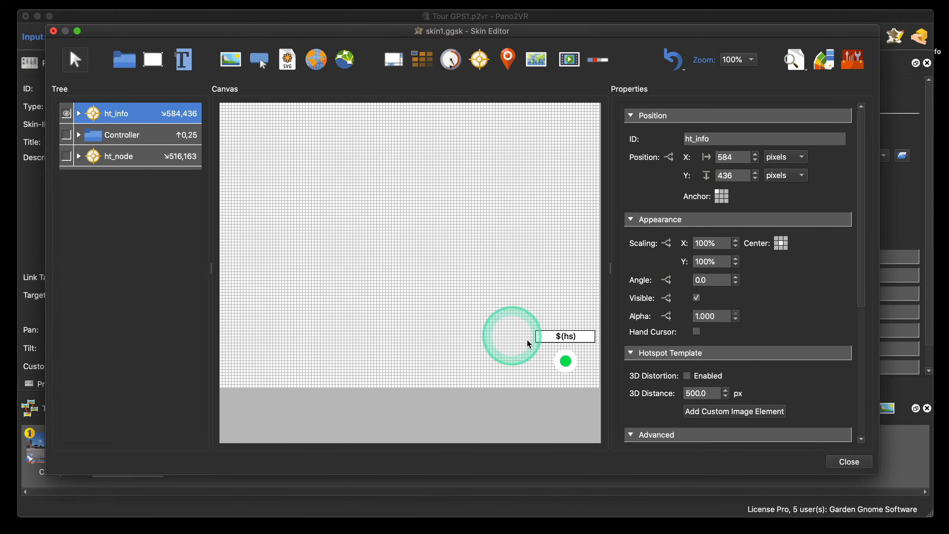
pyautogui.click(66, 113)
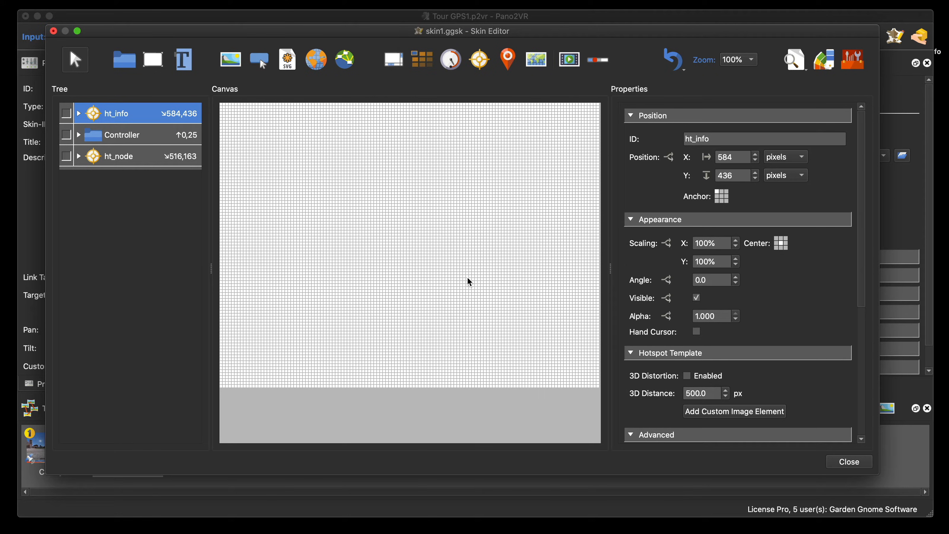
# Add a rectangle element to the skin canvas and move it to about X 288, Y 165
pyautogui.click(327, 155)
pyautogui.click(152, 59)
pyautogui.click(364, 188)
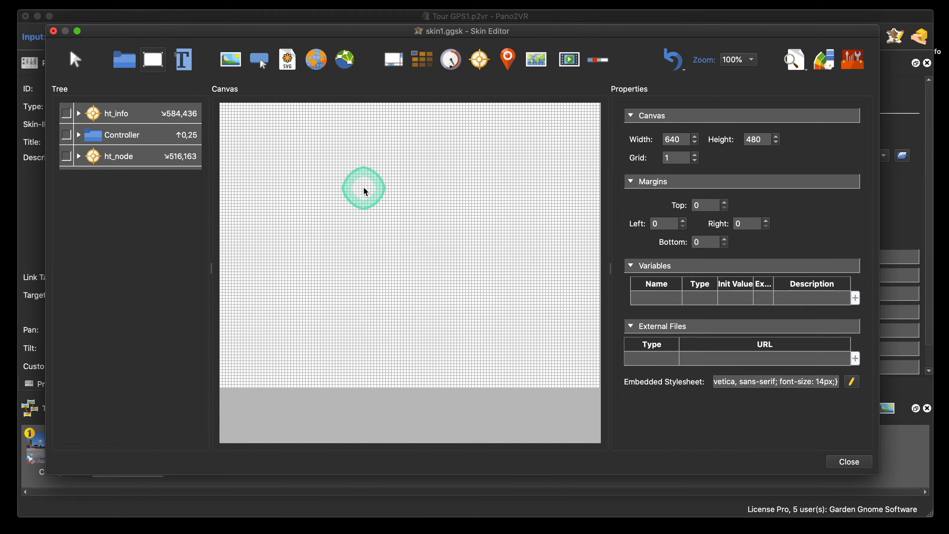
pyautogui.moveTo(365, 191); pyautogui.dragTo(406, 201)
pyautogui.moveTo(457, 220); pyautogui.dragTo(432, 210)
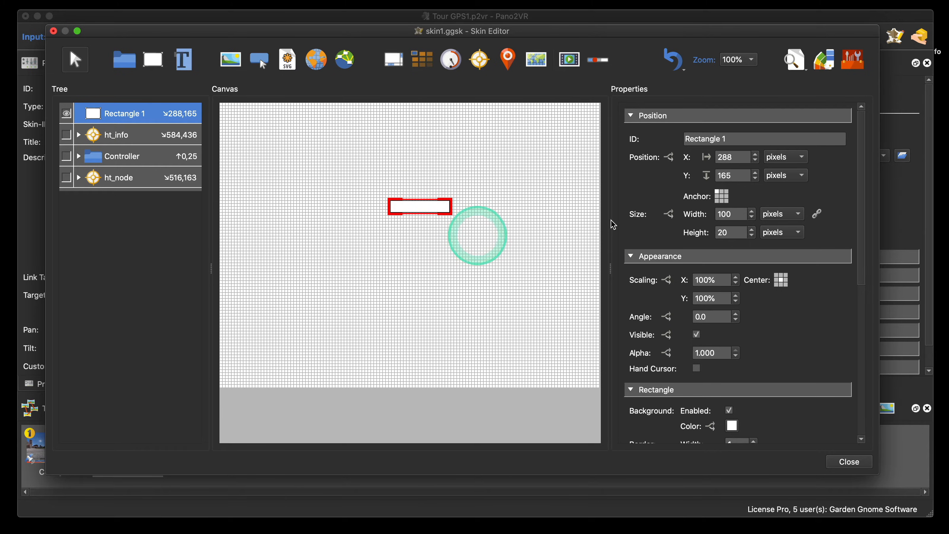
# Set the rectangle's width to 300 and height to 350 pixels, and move it up to about X 166, Y 53
pyautogui.click(681, 219)
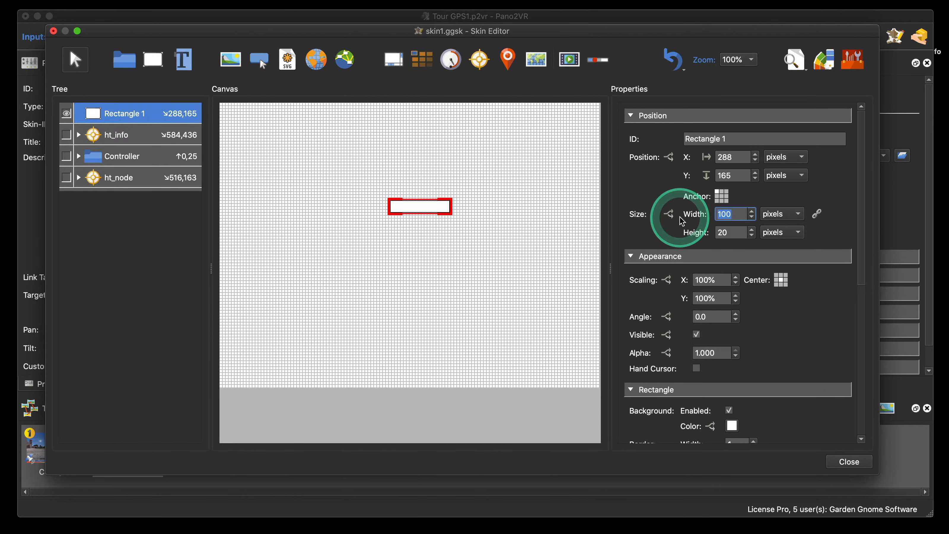
pyautogui.write('300')
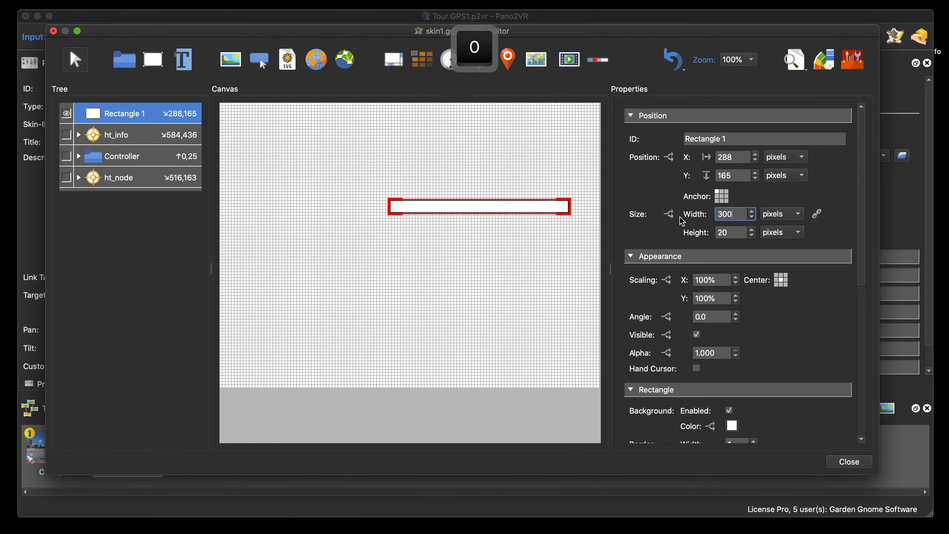
pyautogui.click(735, 204)
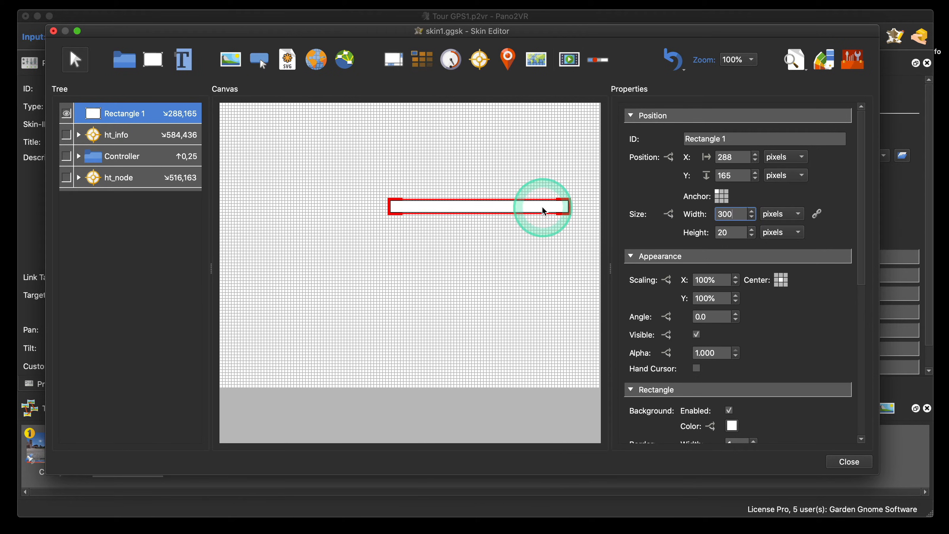
pyautogui.moveTo(541, 206); pyautogui.dragTo(481, 185)
pyautogui.click(729, 233)
pyautogui.doubleClick(718, 234)
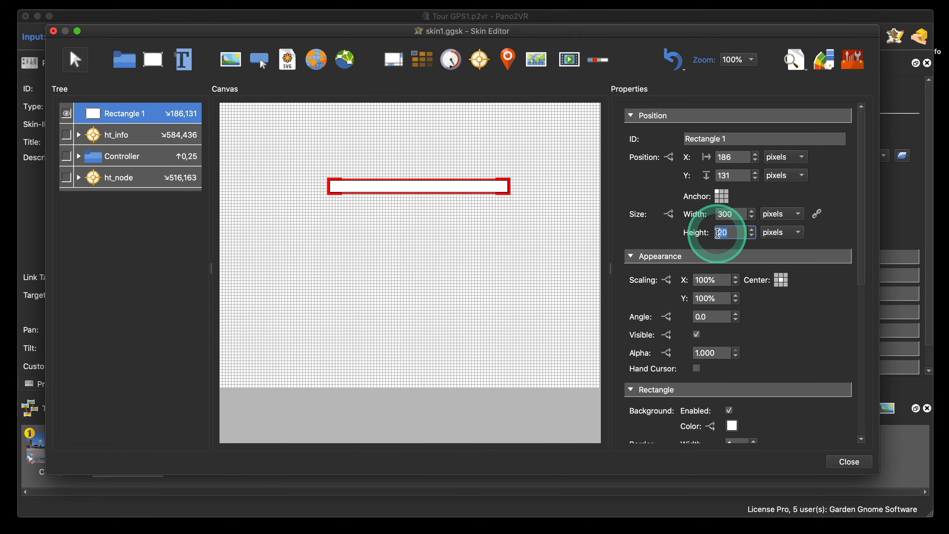
pyautogui.write('350')
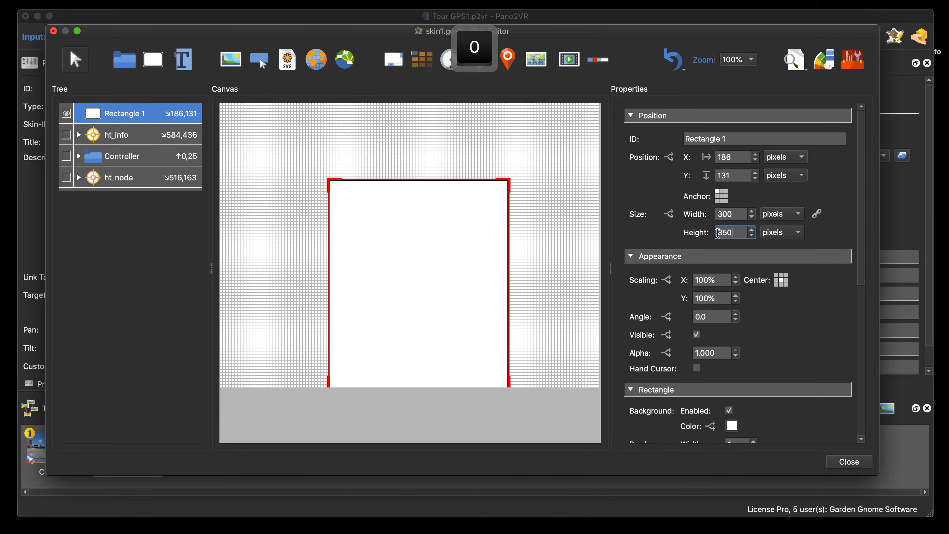
pyautogui.click(417, 285)
pyautogui.moveTo(419, 288); pyautogui.dragTo(407, 243)
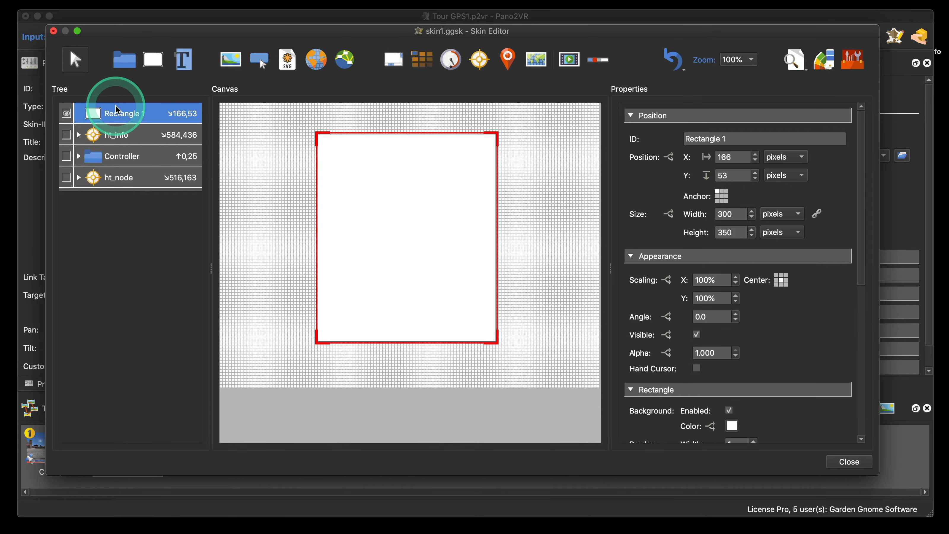
# Rename the rectangle's ID to InfoPop
pyautogui.moveTo(738, 139); pyautogui.dragTo(653, 143)
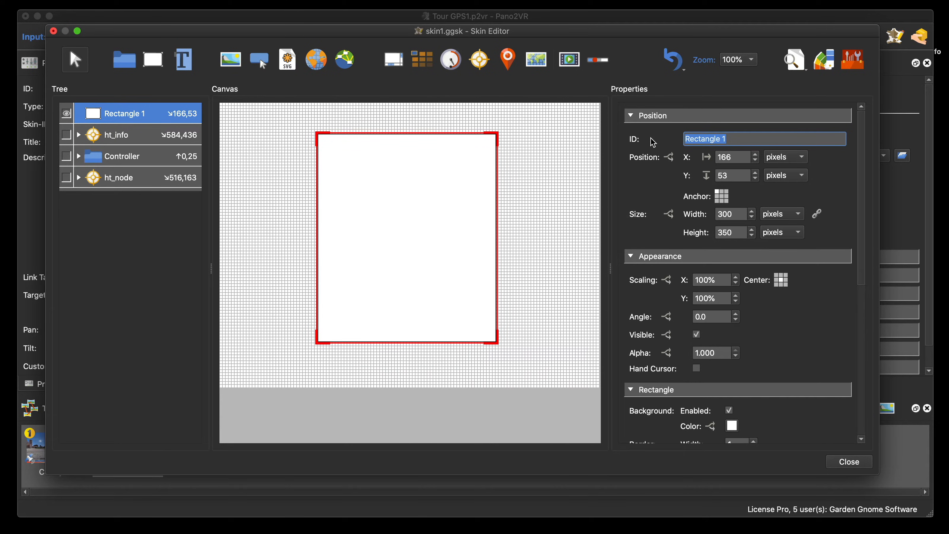
pyautogui.write('Inf')
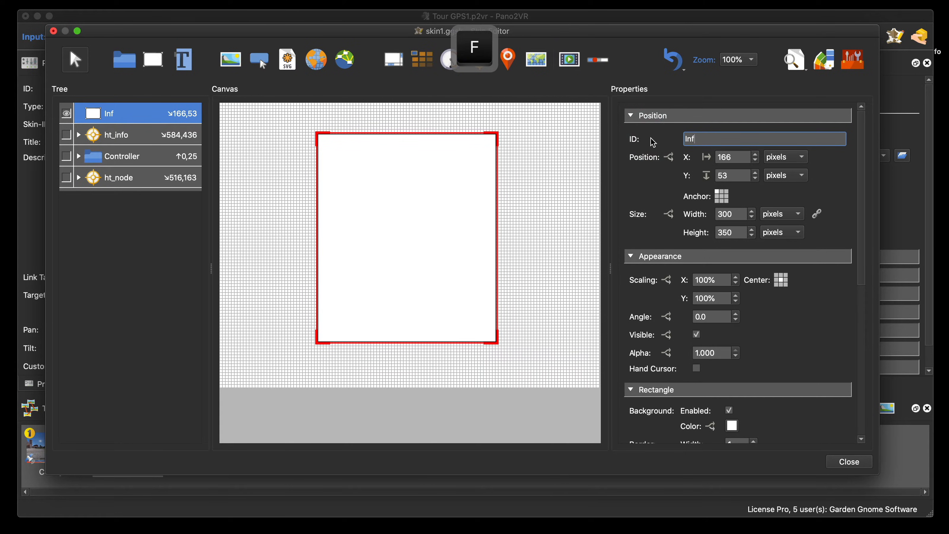
pyautogui.write('o')
pyautogui.click(653, 142)
pyautogui.write('Pop')
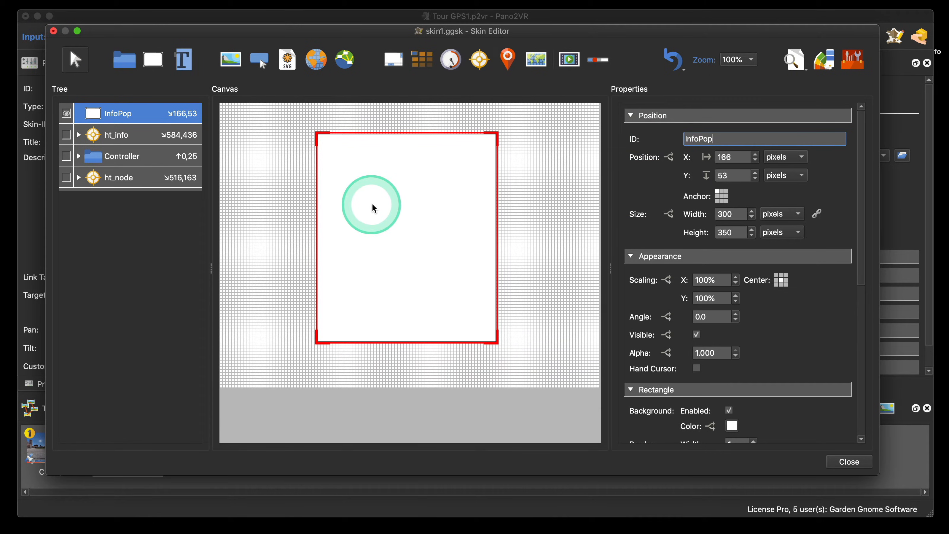
# Set the InfoPop rectangle's border width to 0 and its background color to black (#000000) with an alpha channel of 175
pyautogui.scroll(-5, 837, 301)
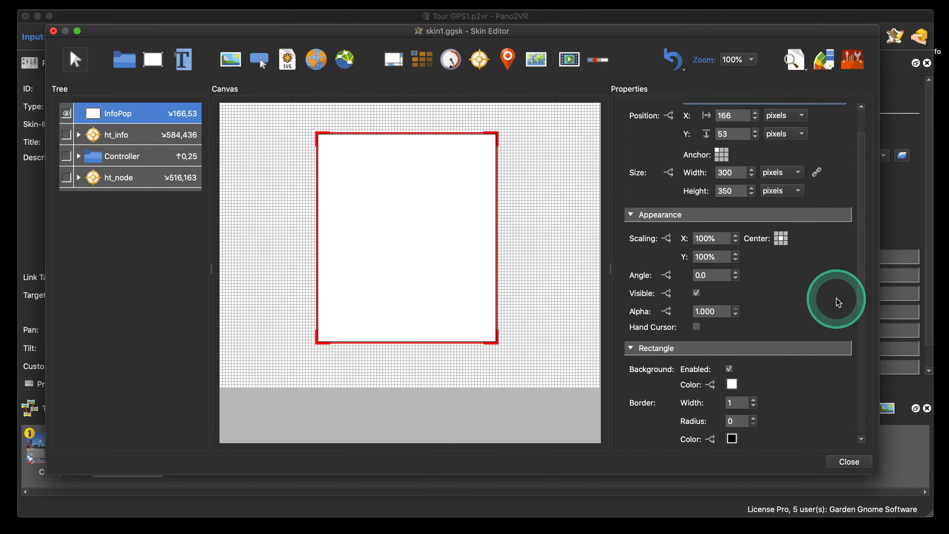
pyautogui.scroll(-3, 838, 302)
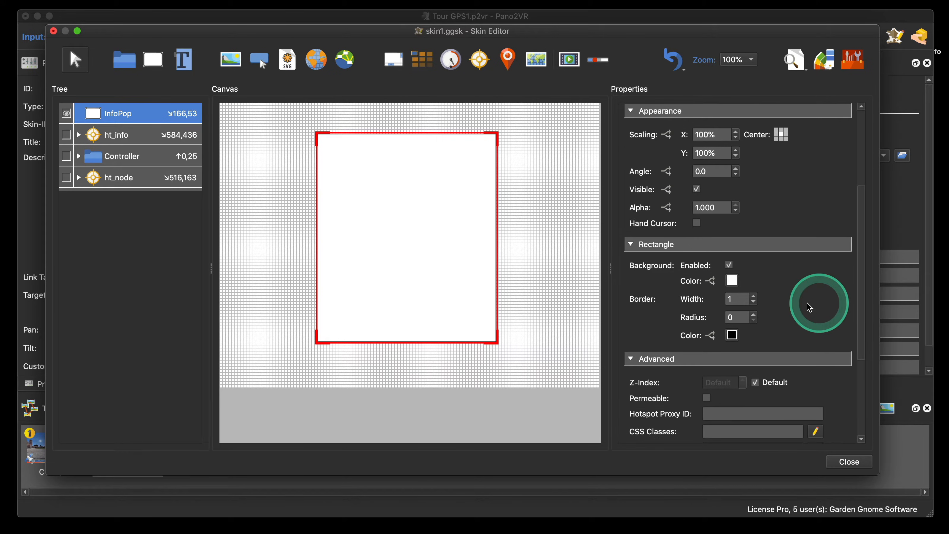
pyautogui.click(754, 306)
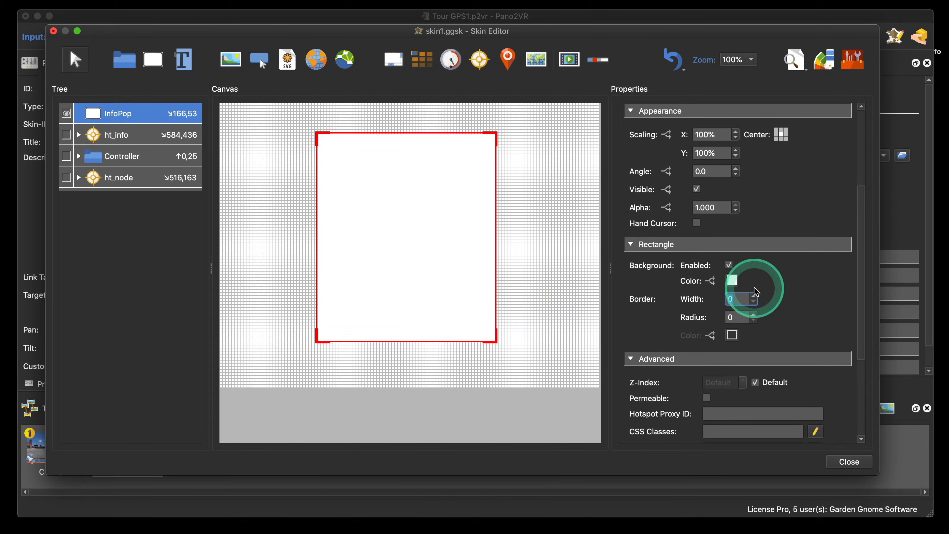
pyautogui.click(732, 282)
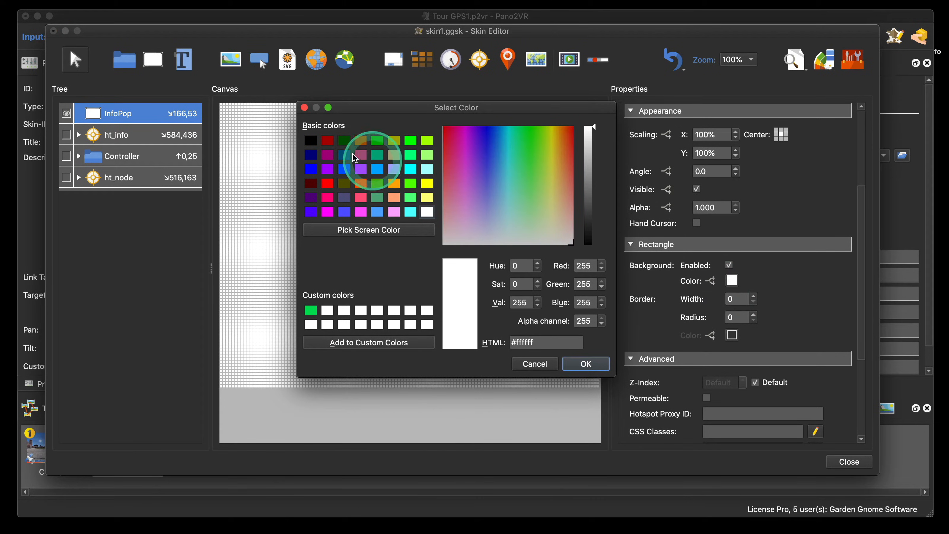
pyautogui.click(314, 144)
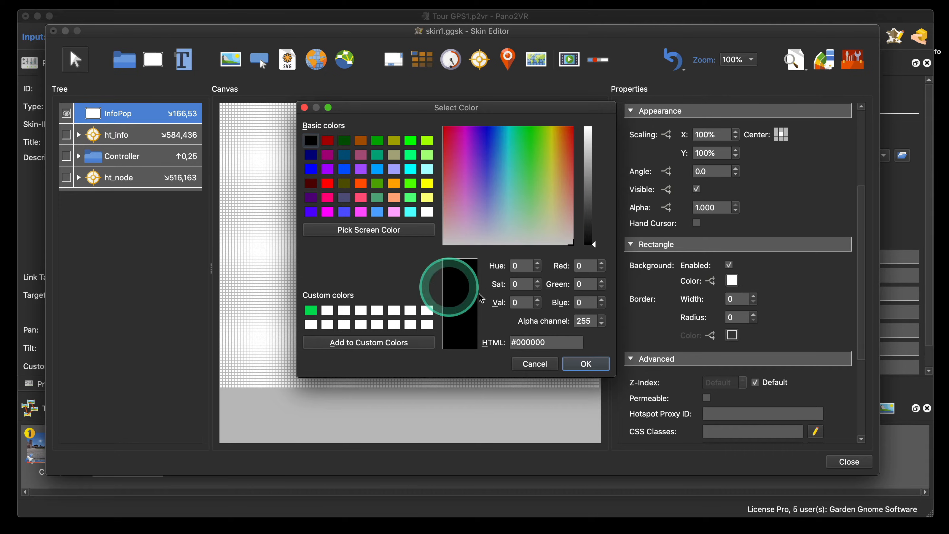
pyautogui.doubleClick(585, 321)
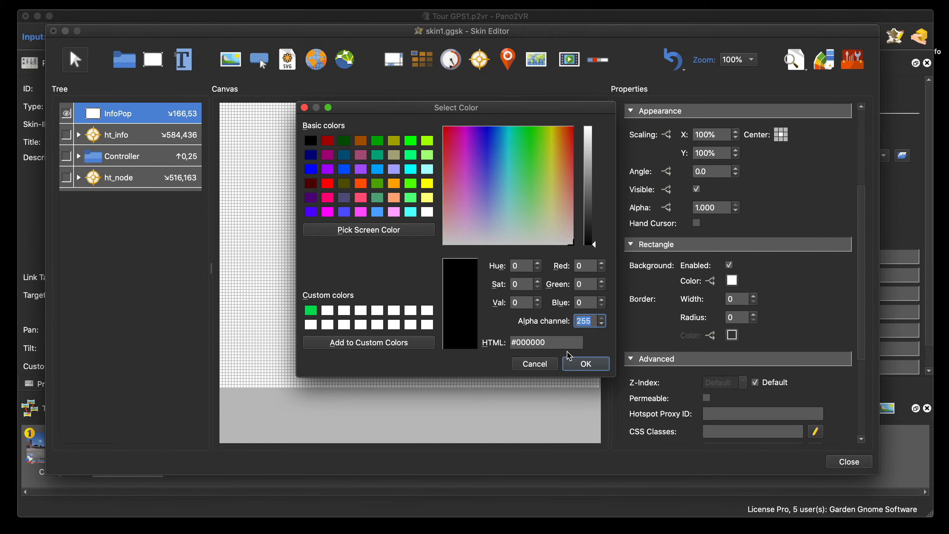
pyautogui.write('175')
pyautogui.click(585, 363)
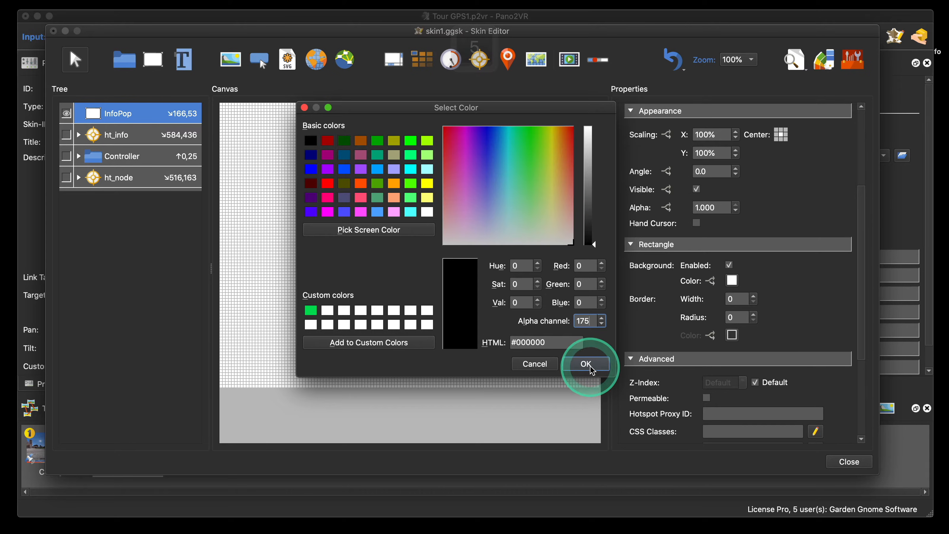
# Anchor the InfoPop rectangle to the center and set both its X and Y position to 0 pixels
pyautogui.moveTo(427, 179); pyautogui.dragTo(410, 207)
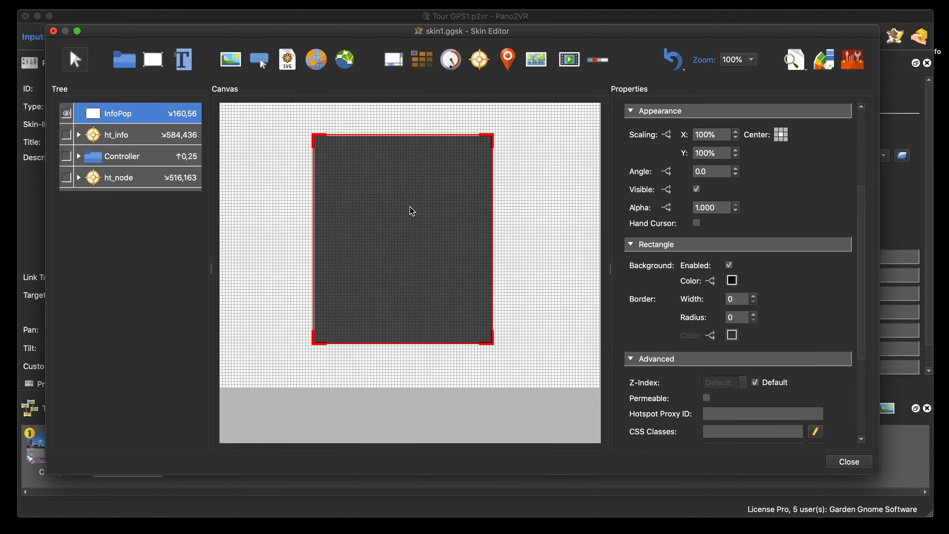
pyautogui.click(411, 199)
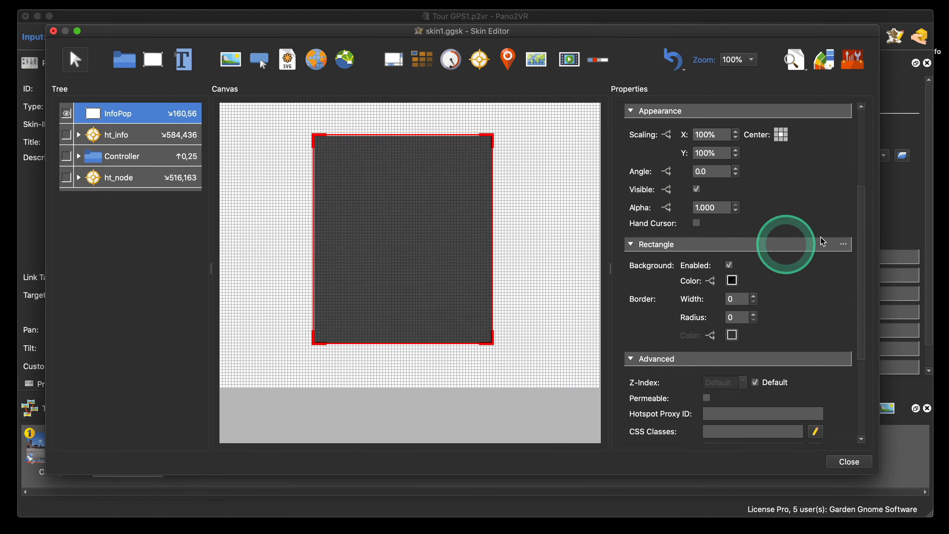
pyautogui.scroll(5, 788, 239)
pyautogui.click(721, 197)
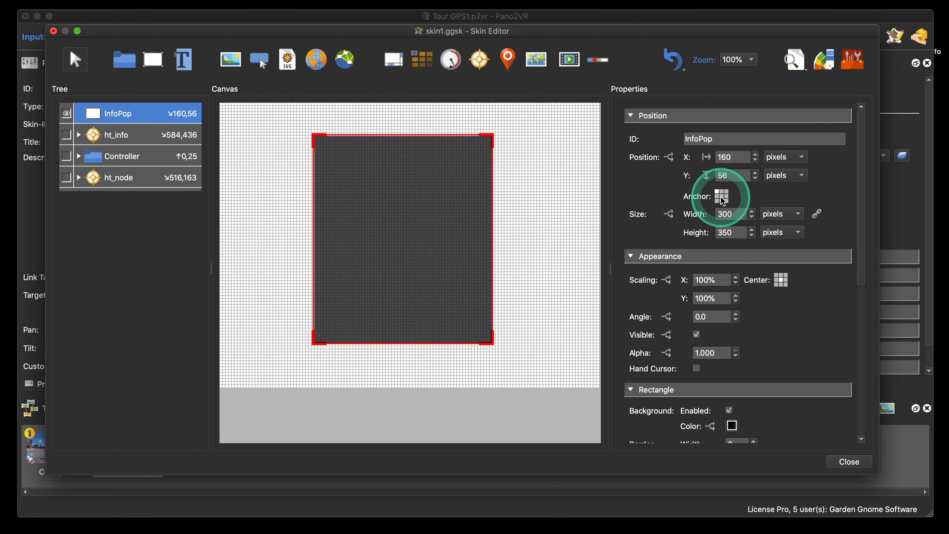
pyautogui.doubleClick(731, 157)
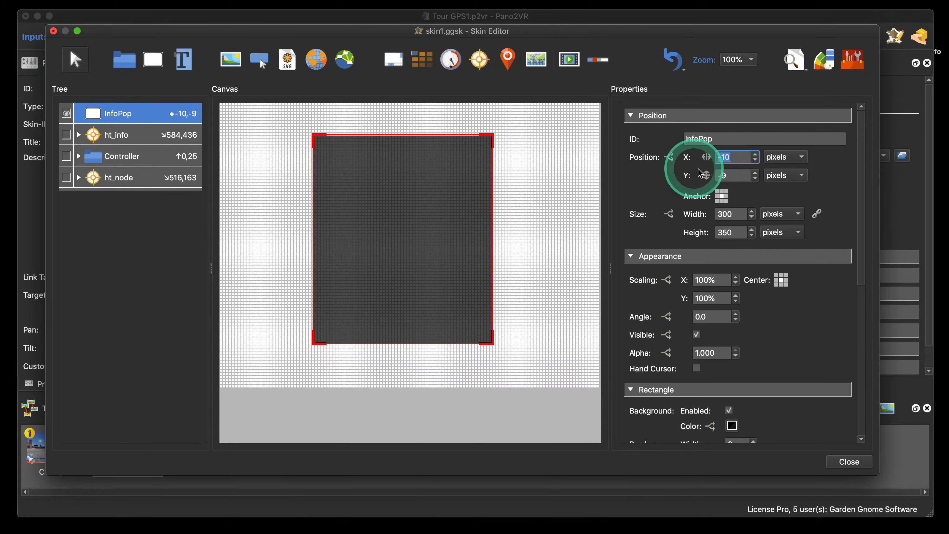
pyautogui.write('0')
pyautogui.moveTo(731, 178); pyautogui.dragTo(716, 178)
pyautogui.write('0')
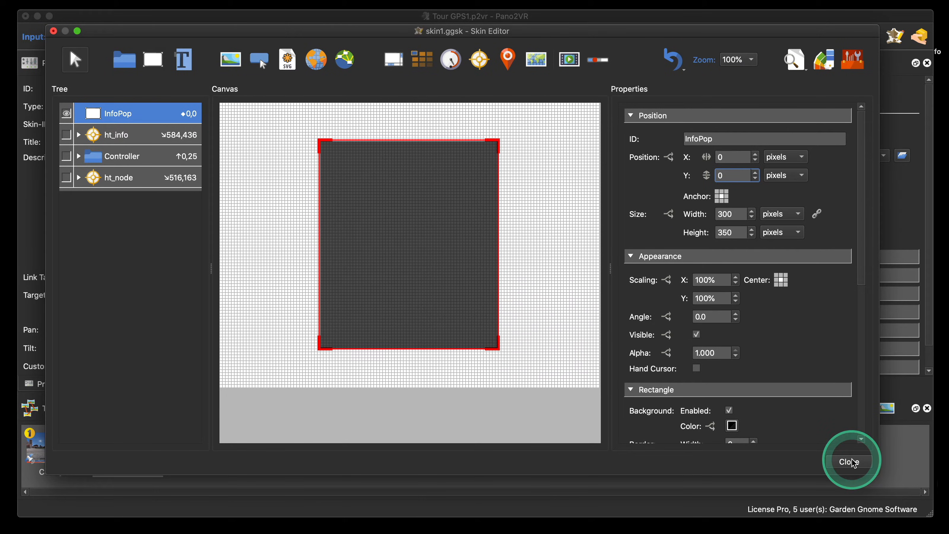
# Check the InfoPop rectangle's centering in the live preview with the preview window enlarged, and close the preview
pyautogui.click(794, 57)
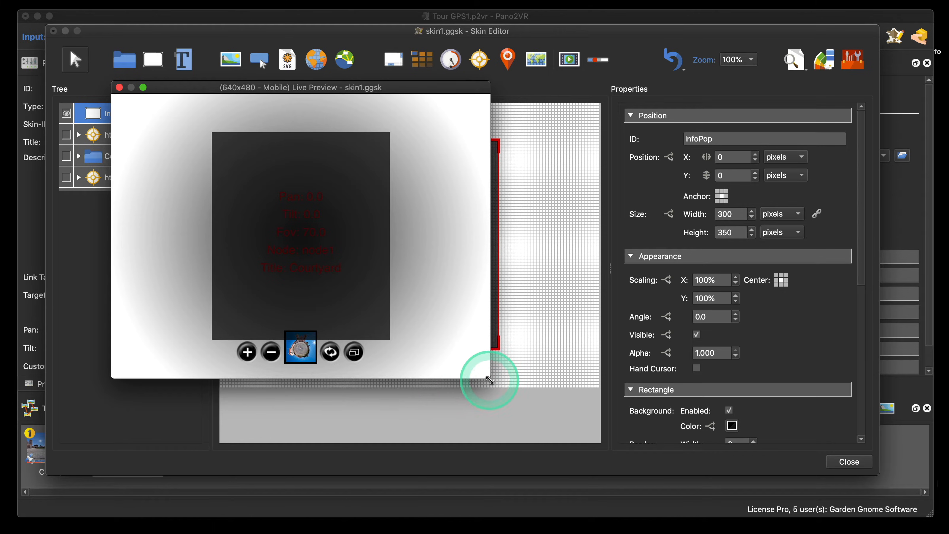
pyautogui.moveTo(491, 380); pyautogui.dragTo(686, 461)
pyautogui.click(93, 79)
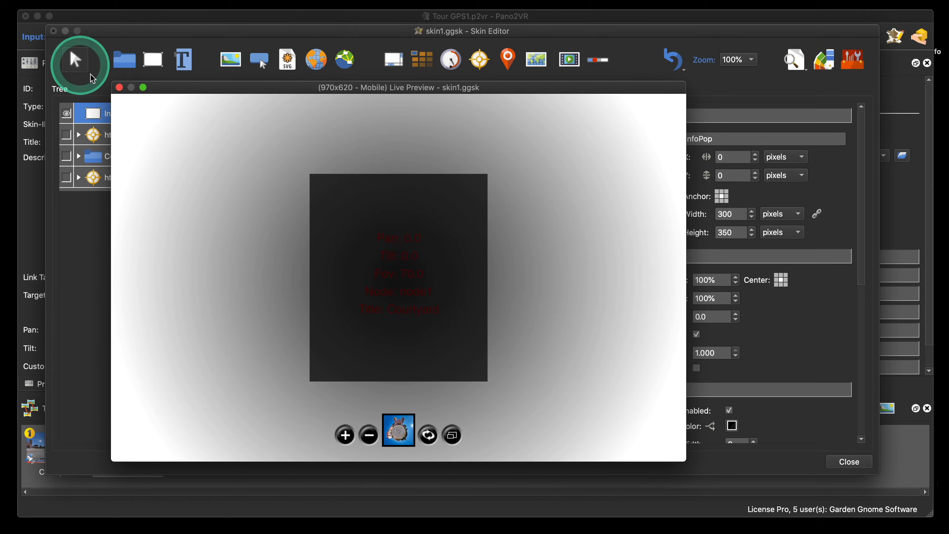
pyautogui.click(119, 88)
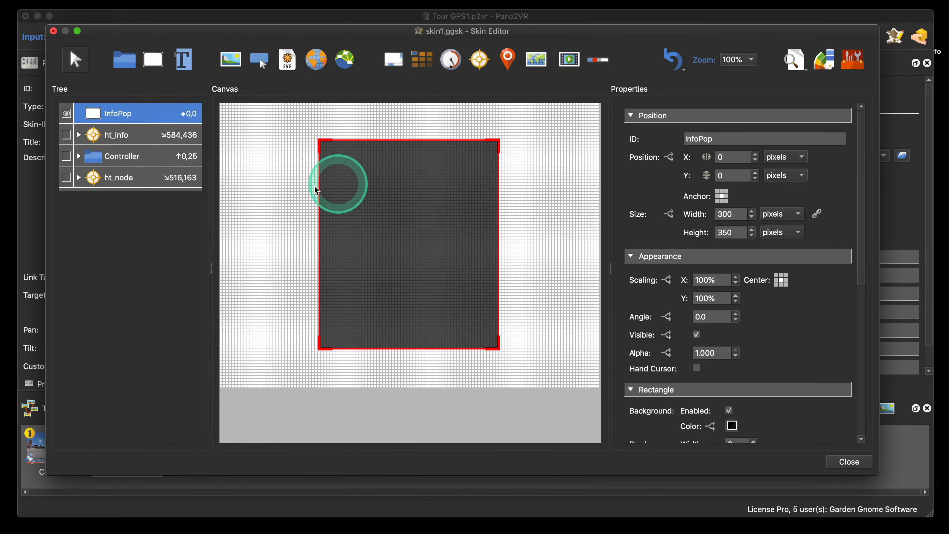
# Add a text element to the canvas and move it onto the upper part of the InfoPop rectangle, at about X 267, Y 94
pyautogui.click(258, 171)
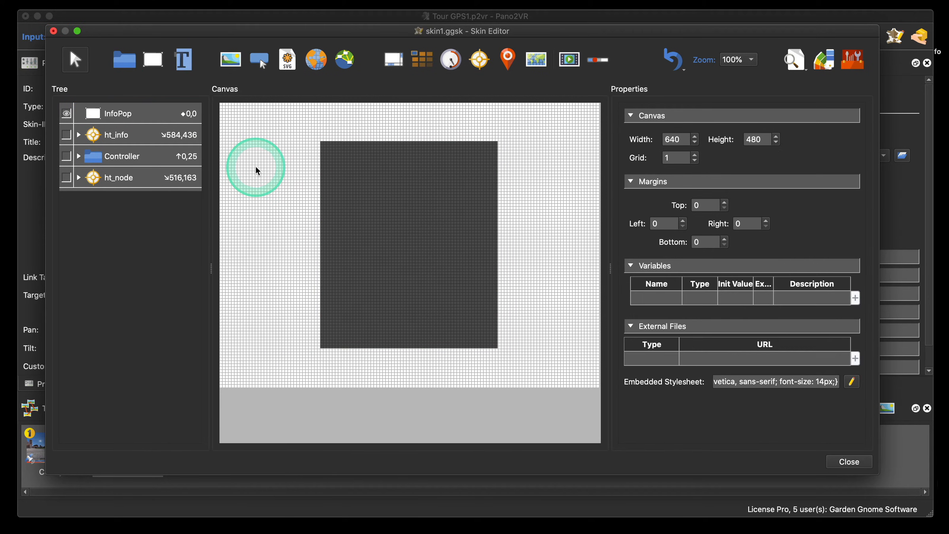
pyautogui.click(187, 65)
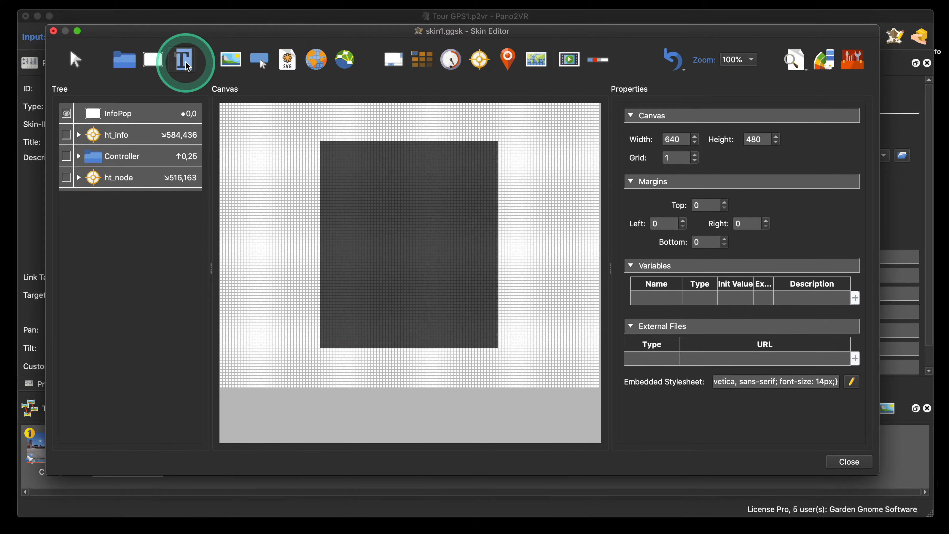
pyautogui.click(254, 144)
pyautogui.moveTo(283, 149); pyautogui.dragTo(404, 162)
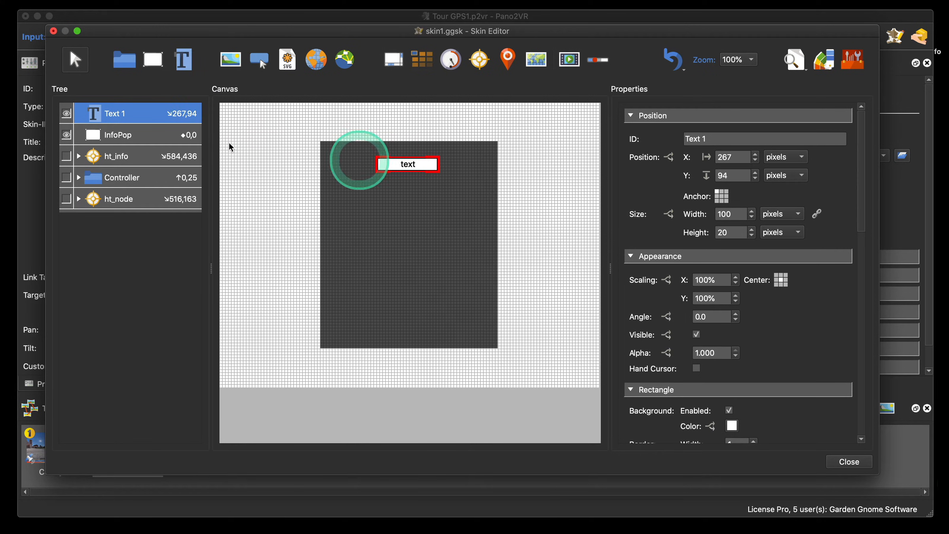
# Rename the new text element's ID to InfoTitle and nest it inside InfoPop in the element tree
pyautogui.click(727, 139)
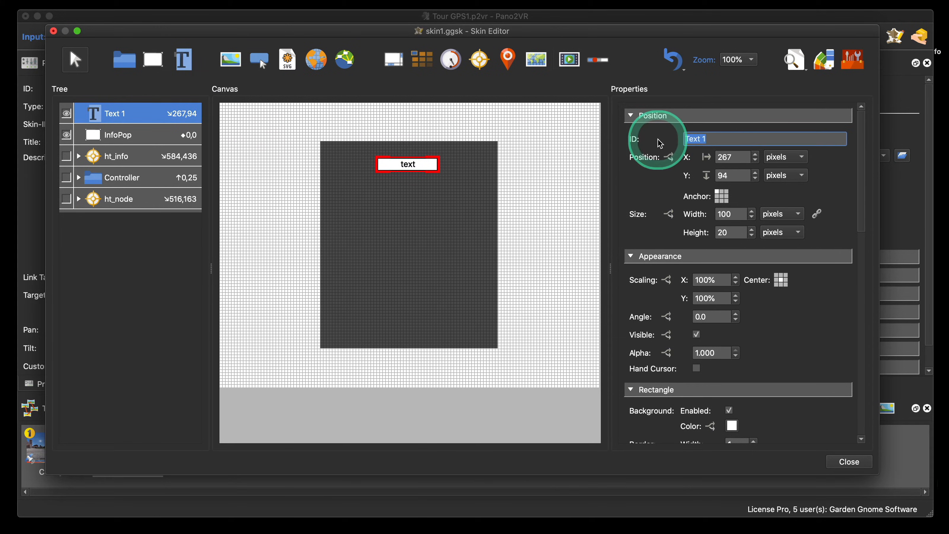
pyautogui.write('Inf')
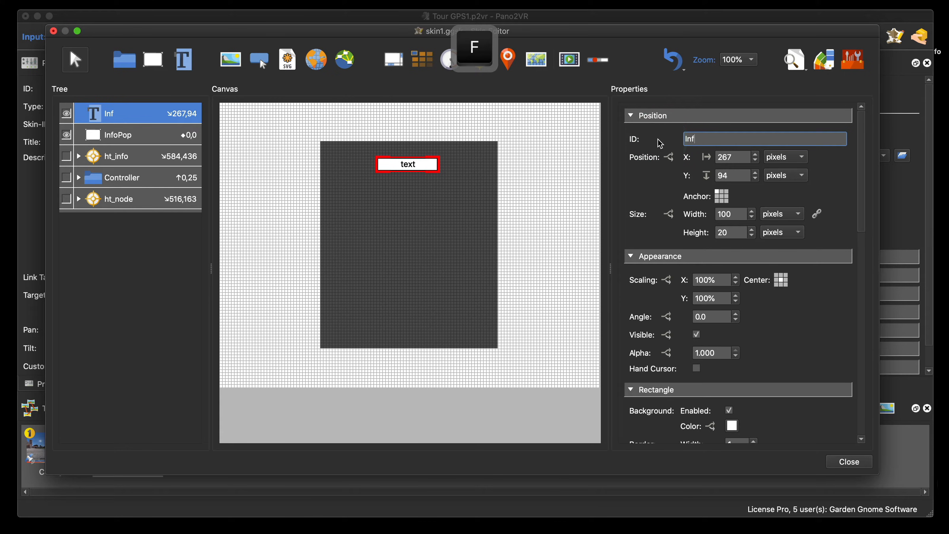
pyautogui.write('oTitle')
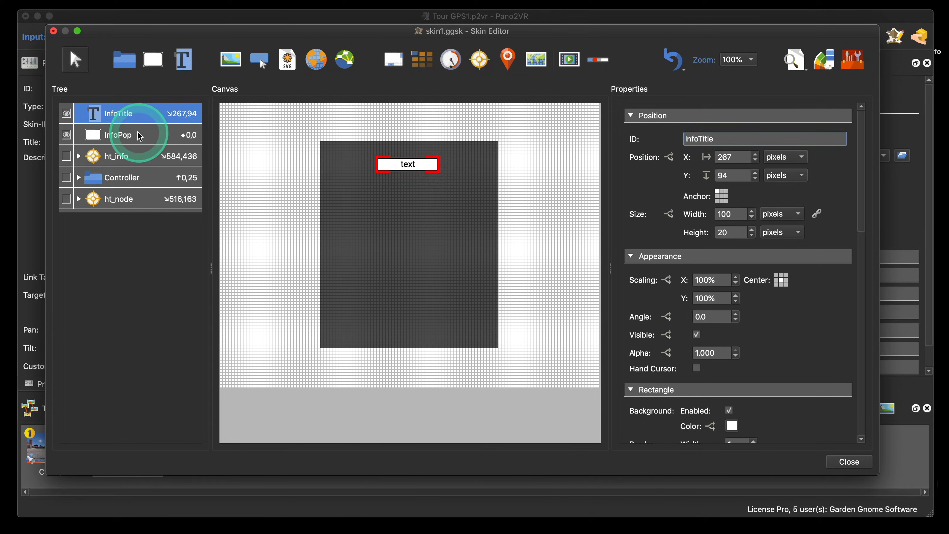
pyautogui.moveTo(125, 112); pyautogui.dragTo(128, 136)
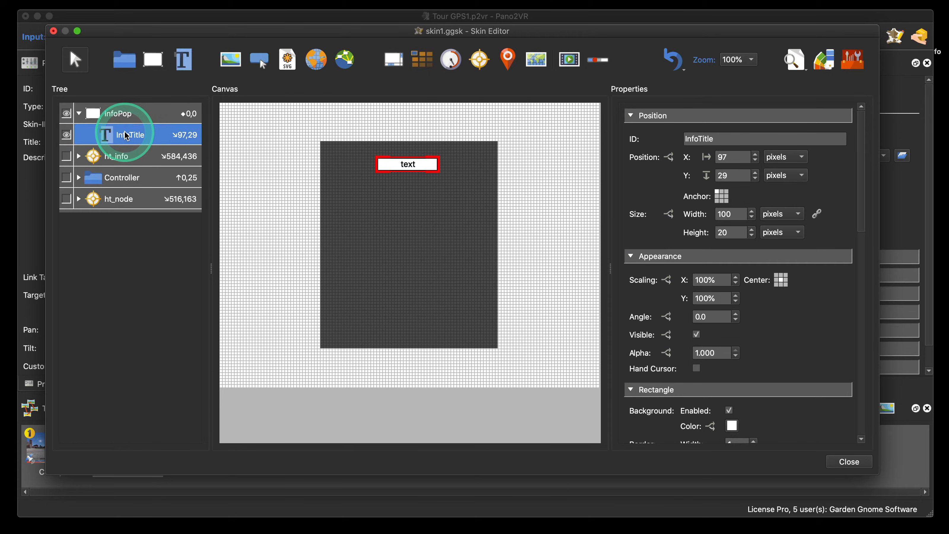
# Add a text element with the ID InfoBody at about X 63, Y 65, and nest it inside InfoPop in the element tree
pyautogui.click(183, 60)
pyautogui.click(257, 143)
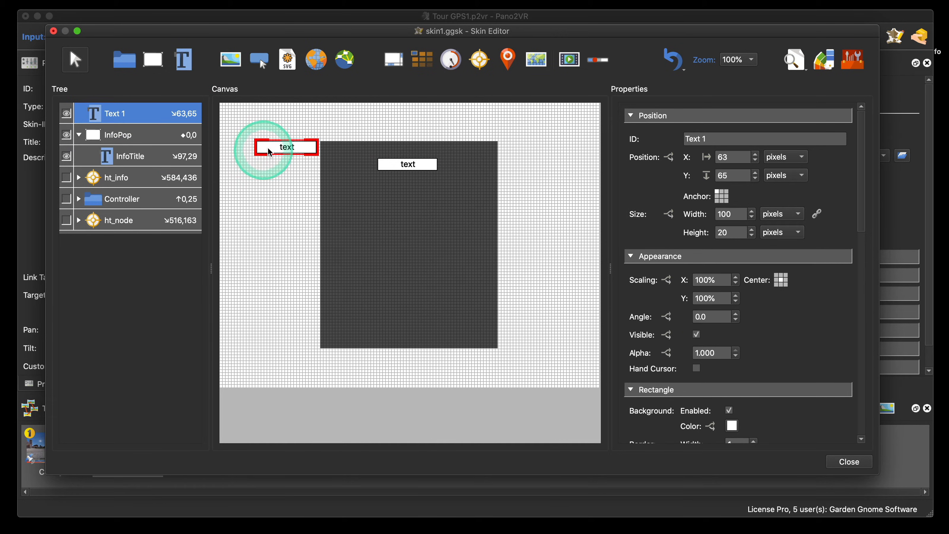
pyautogui.click(706, 138)
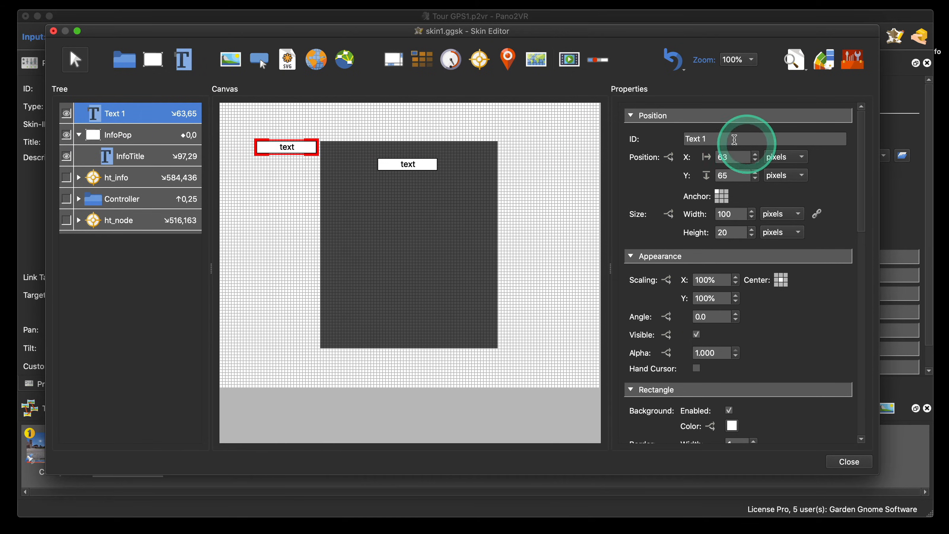
pyautogui.moveTo(706, 138); pyautogui.dragTo(679, 141)
pyautogui.write('I')
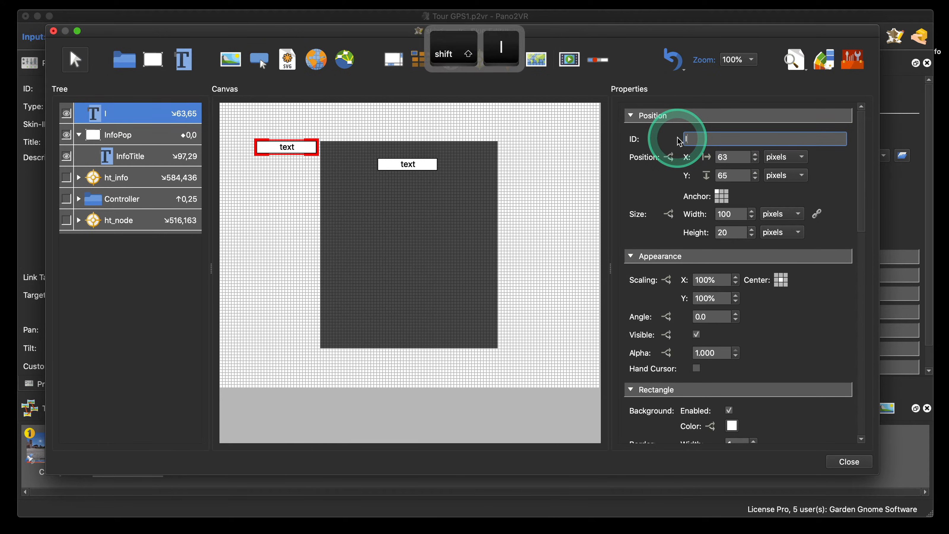
pyautogui.write('nfoBody')
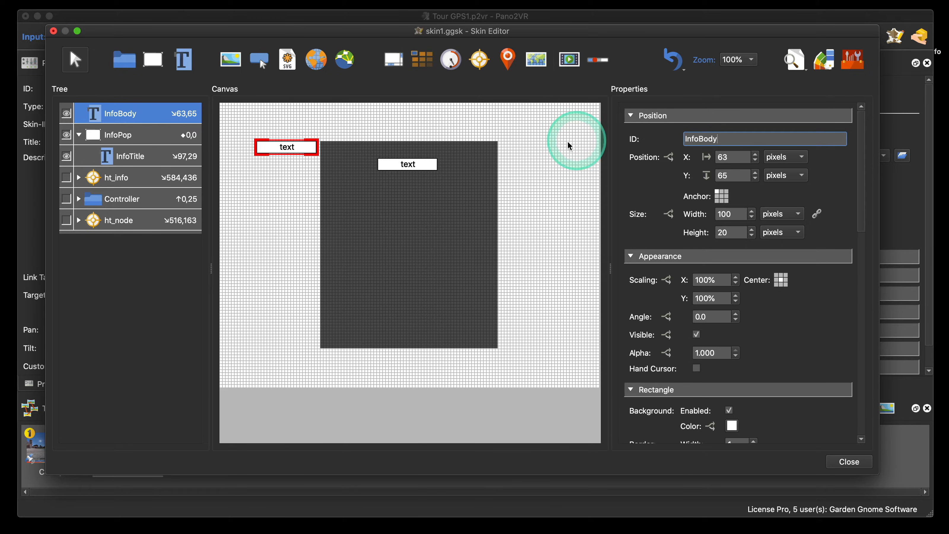
pyautogui.click(138, 112)
pyautogui.moveTo(133, 133); pyautogui.dragTo(131, 132)
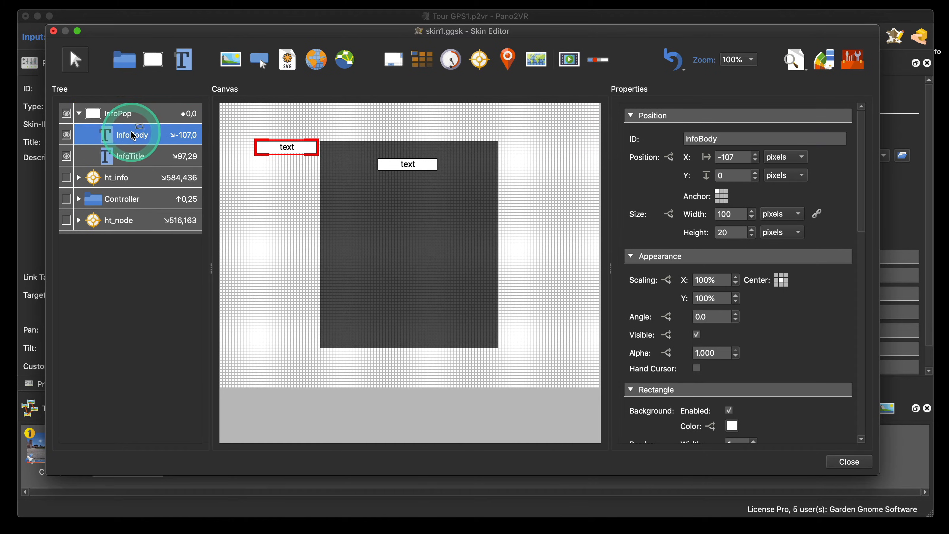
# Anchor InfoTitle to the top center of InfoPop and set its position to X 0 and Y 10 pixels
pyautogui.click(132, 161)
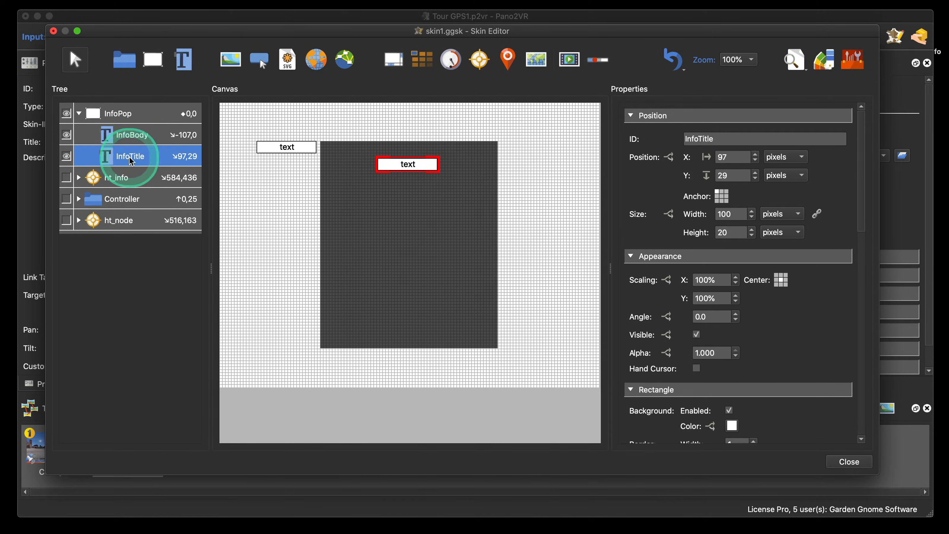
pyautogui.click(720, 192)
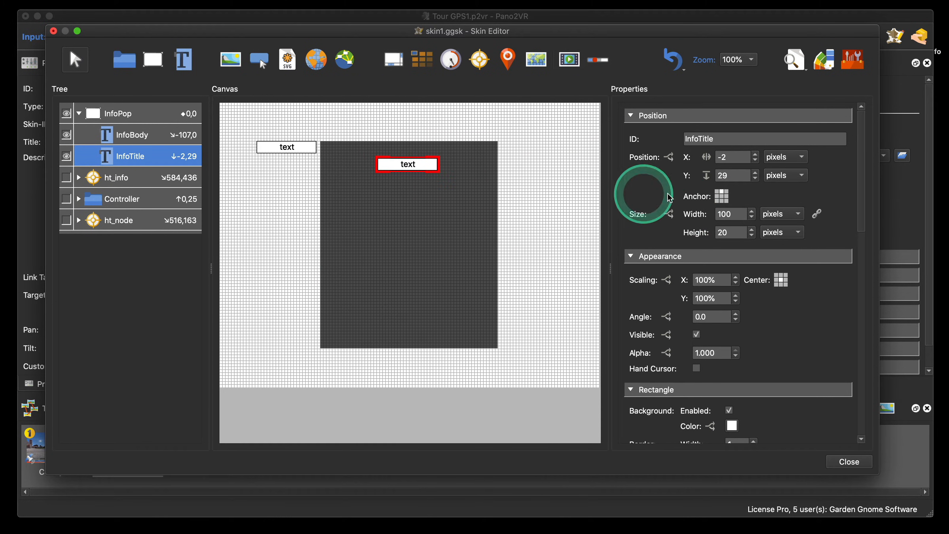
pyautogui.doubleClick(734, 156)
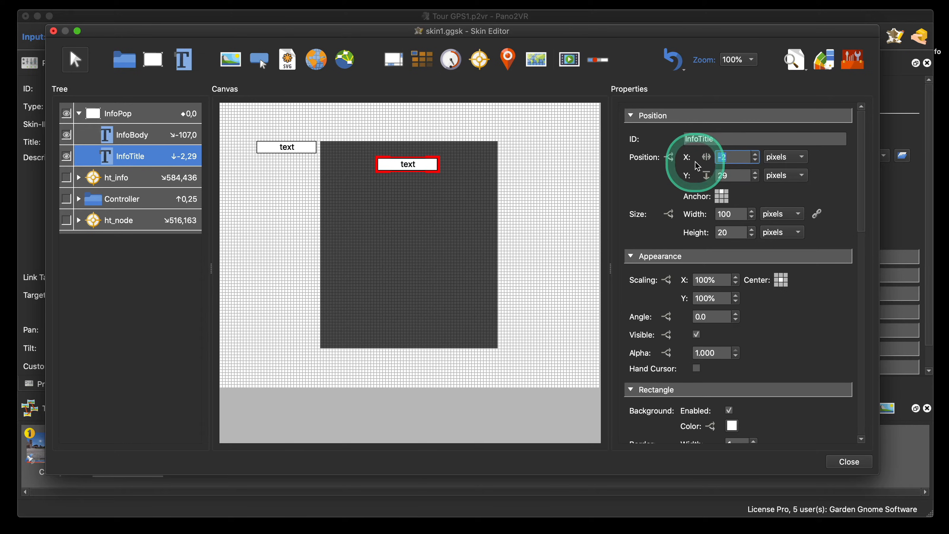
pyautogui.write('0')
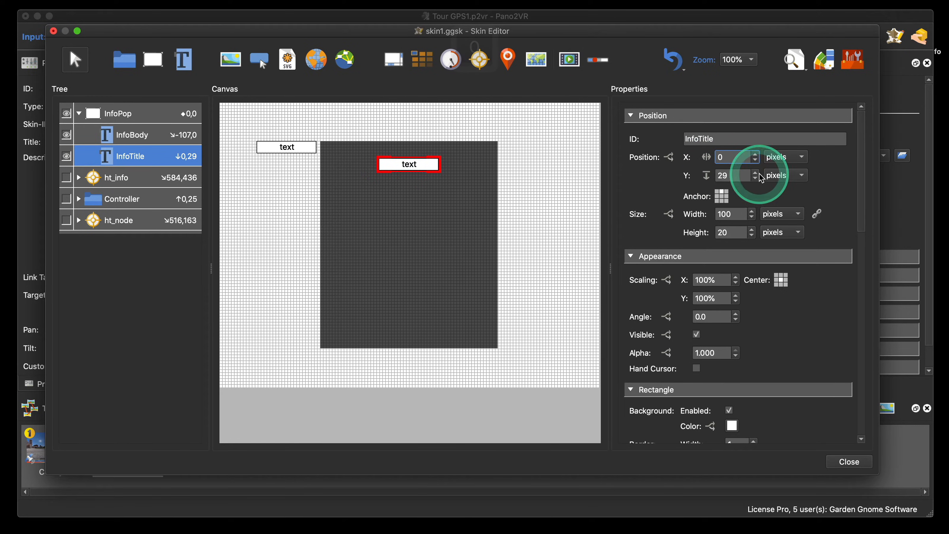
pyautogui.doubleClick(729, 175)
pyautogui.write('10')
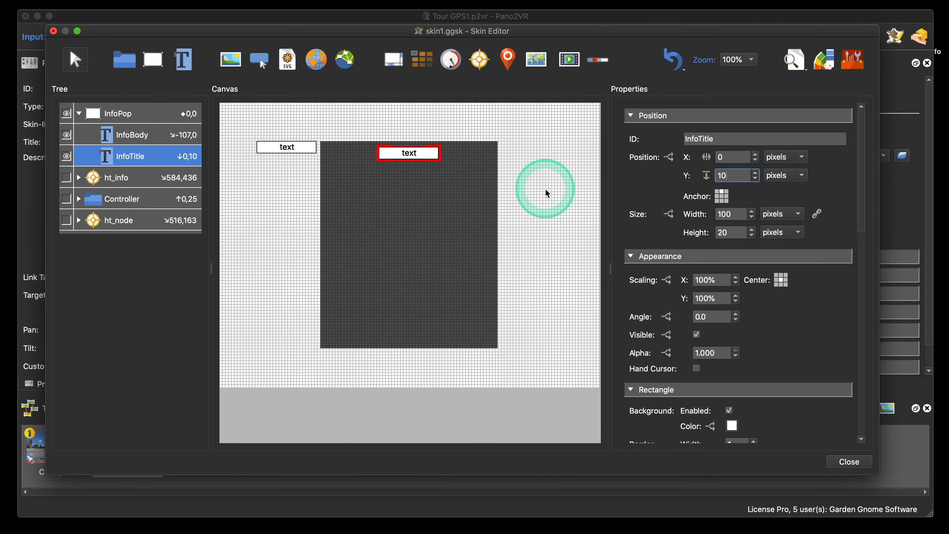
# Disable InfoTitle's background and set its border width to 0
pyautogui.scroll(-10, 801, 297)
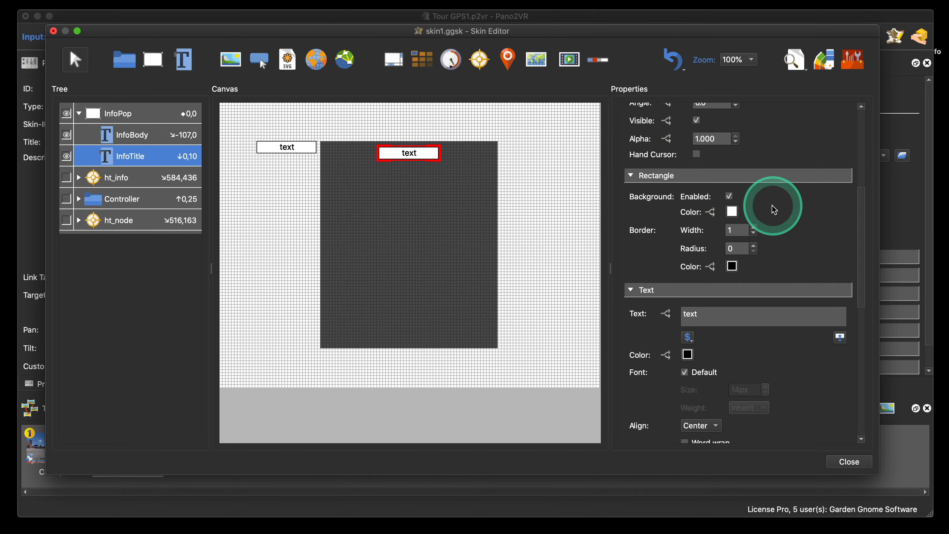
pyautogui.click(730, 198)
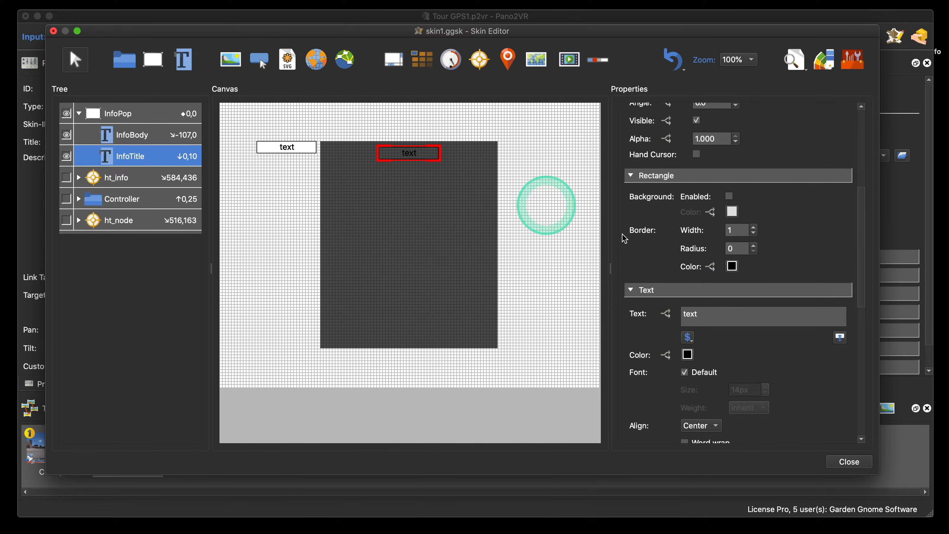
pyautogui.click(754, 234)
# Set InfoTitle's text color to white and deselect the element
pyautogui.scroll(-5, 811, 232)
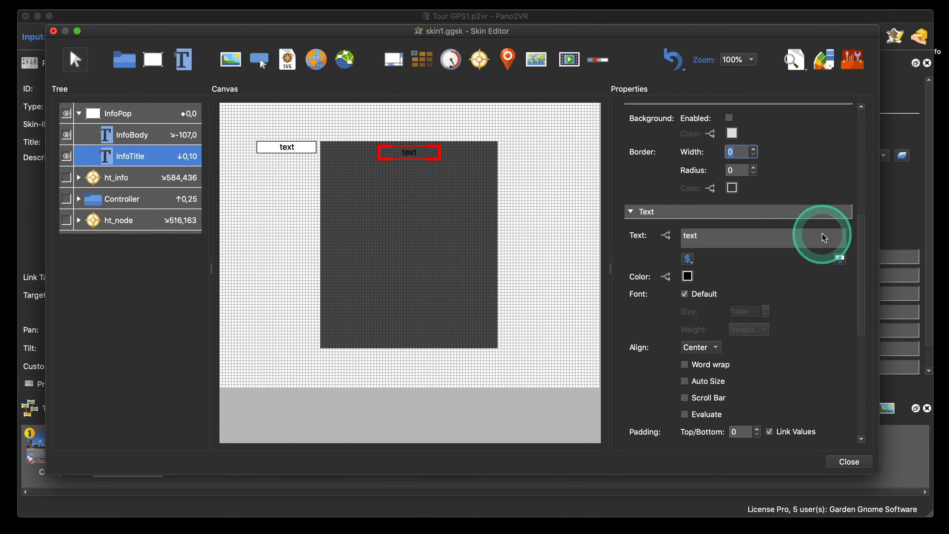
pyautogui.click(688, 236)
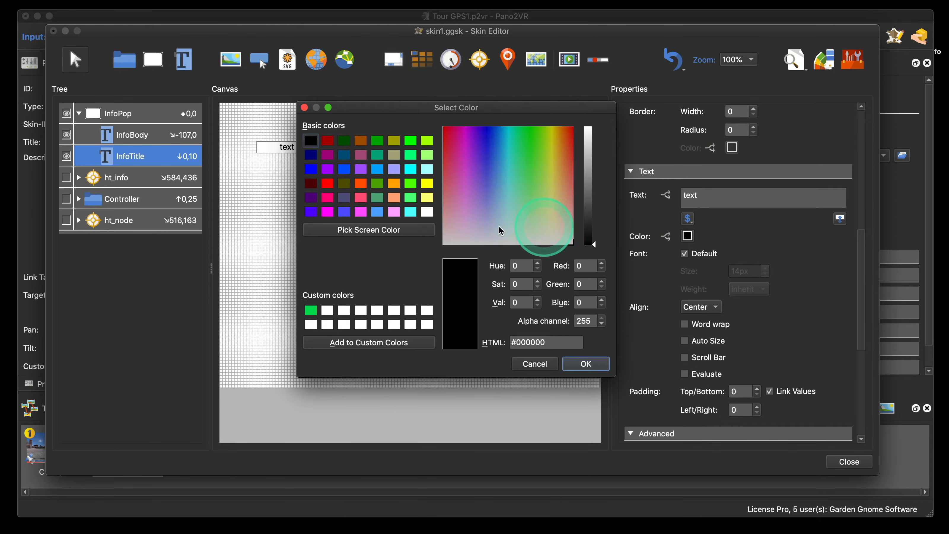
pyautogui.click(427, 212)
pyautogui.click(582, 364)
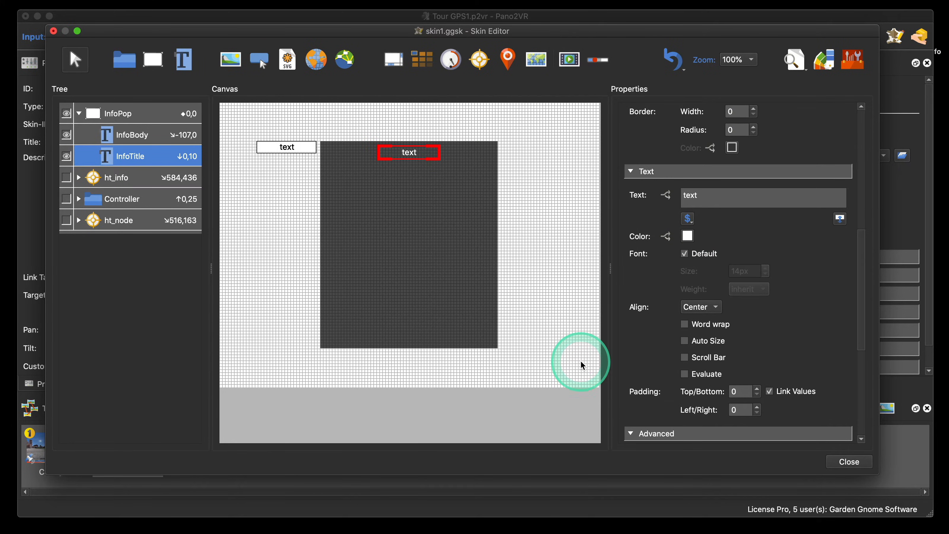
pyautogui.click(563, 347)
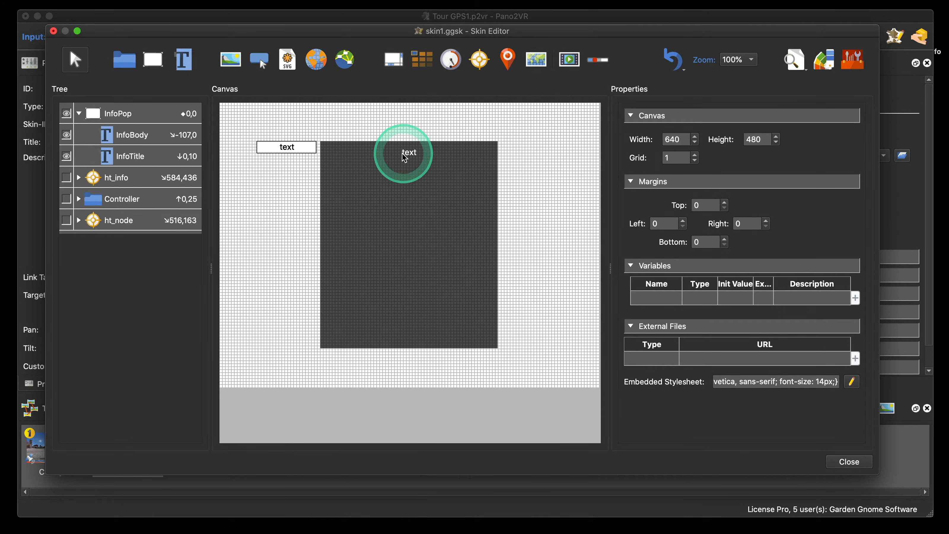
# Replace InfoTitle's text with the hotspot title placeholder $(hs)
pyautogui.click(143, 139)
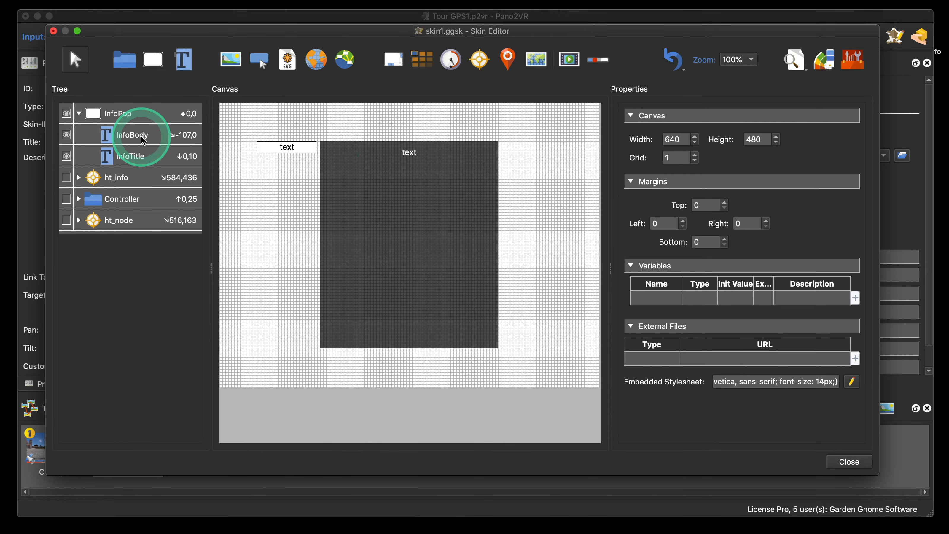
pyautogui.click(144, 156)
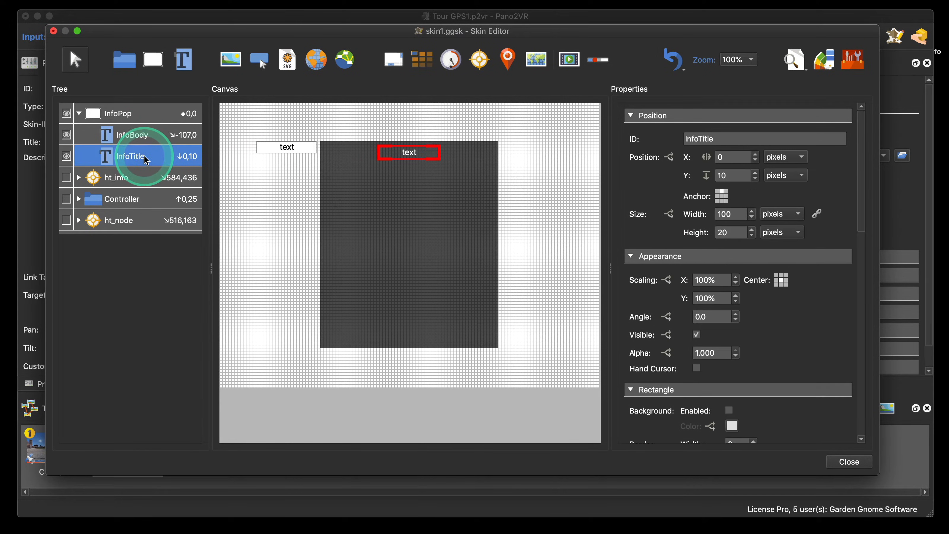
pyautogui.scroll(-6, 815, 324)
pyautogui.scroll(-2, 816, 324)
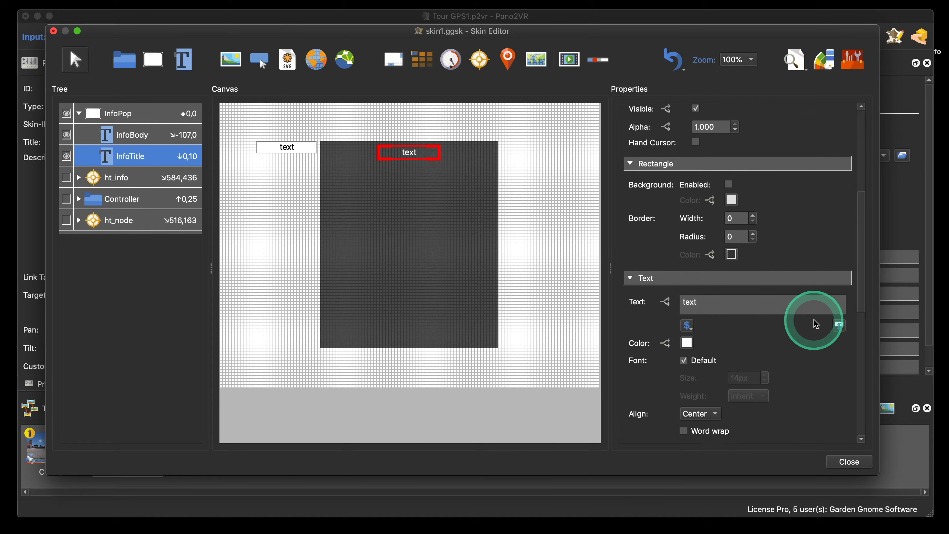
pyautogui.moveTo(715, 279); pyautogui.dragTo(675, 279)
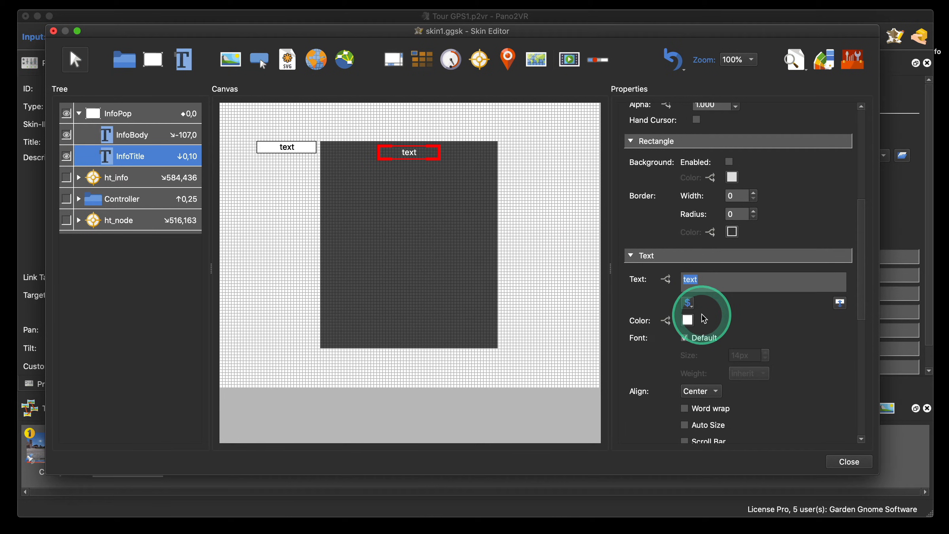
pyautogui.click(688, 304)
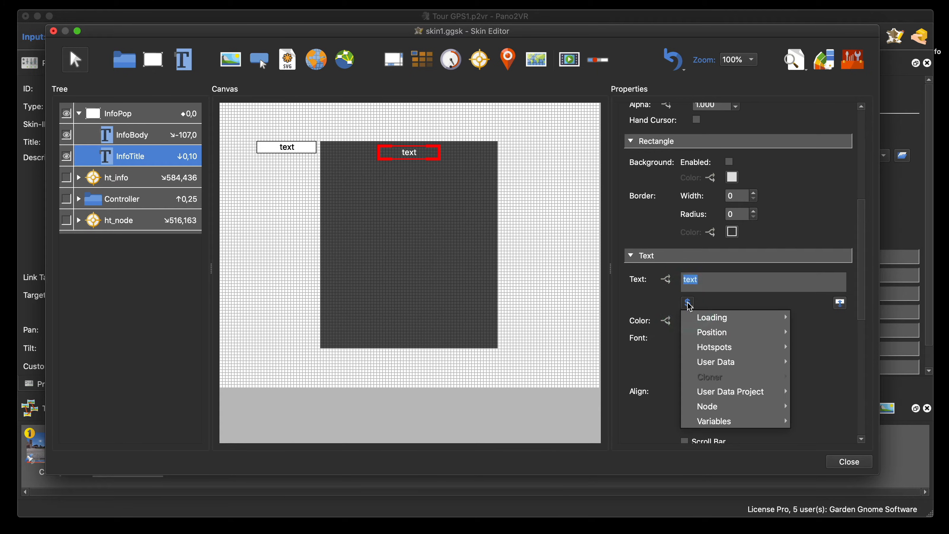
pyautogui.moveTo(706, 347)
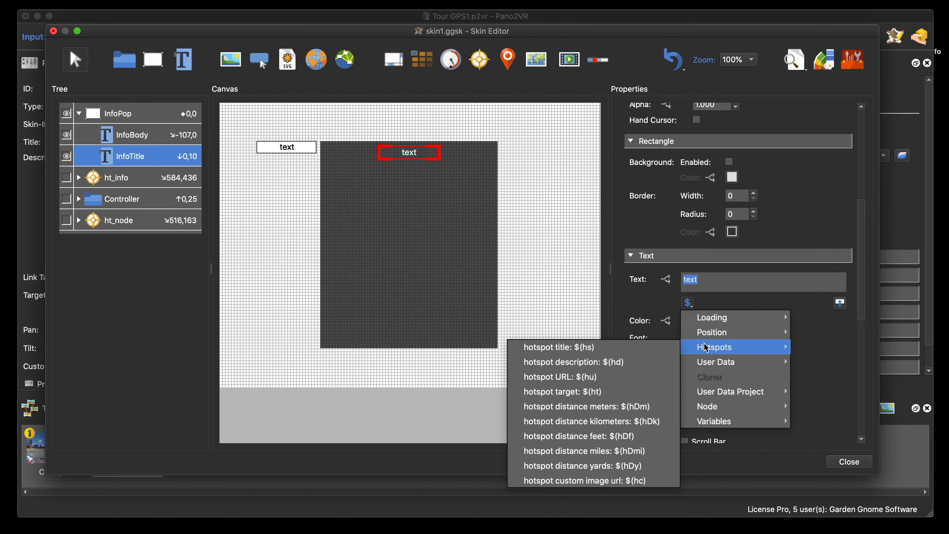
pyautogui.click(635, 348)
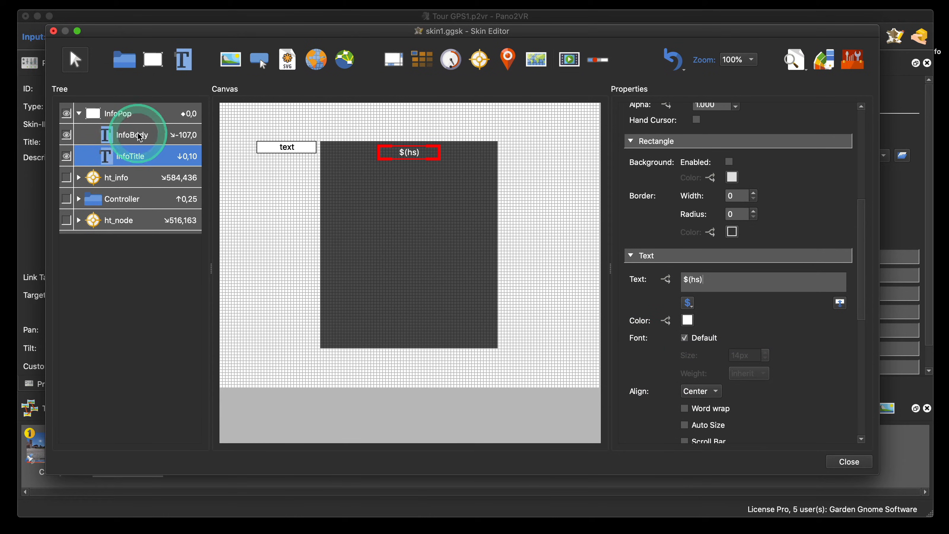
# Anchor InfoBody to the top center of InfoPop and set its position to X 0 and Y 50 pixels
pyautogui.click(178, 139)
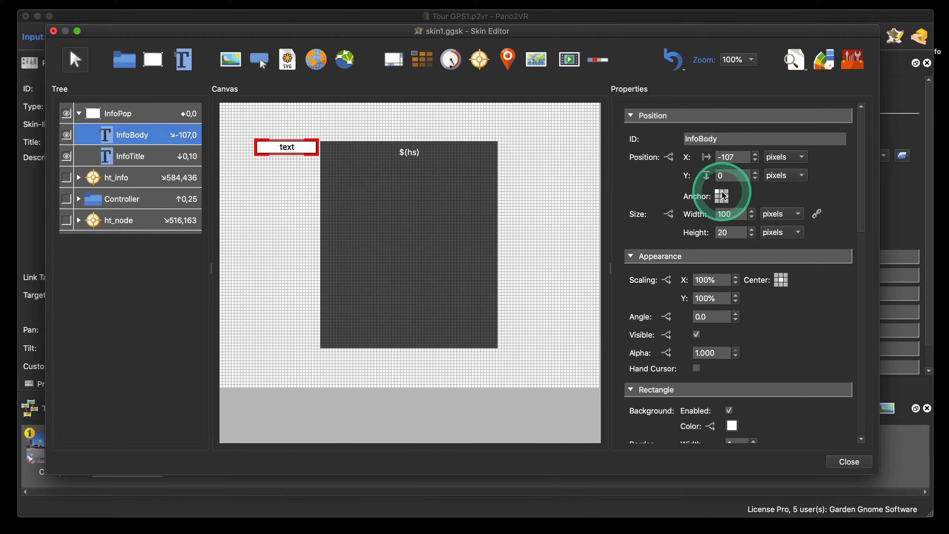
pyautogui.doubleClick(730, 158)
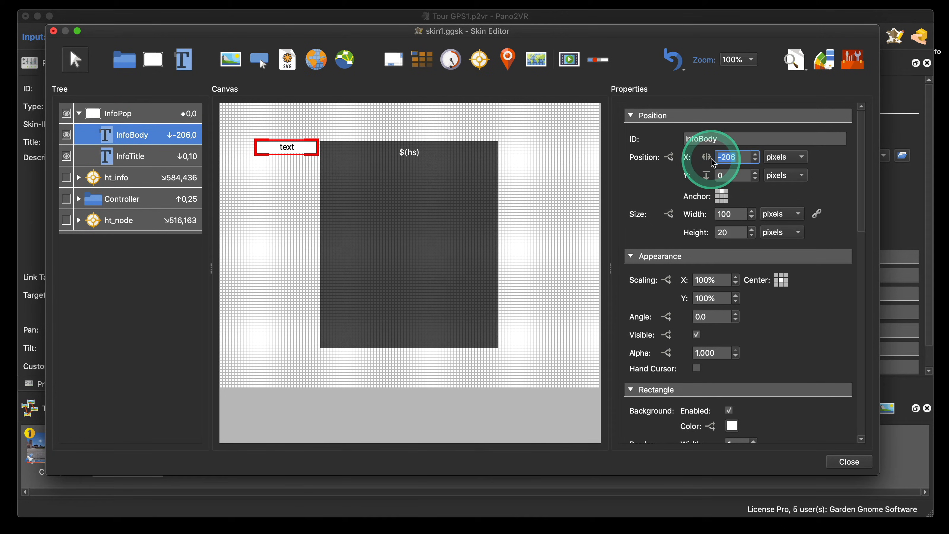
pyautogui.write('0')
pyautogui.doubleClick(724, 176)
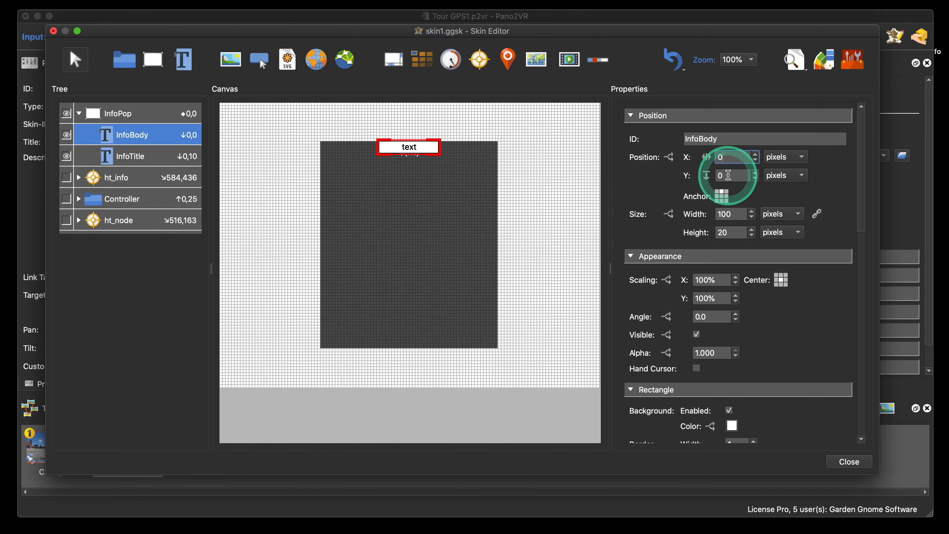
pyautogui.write('50')
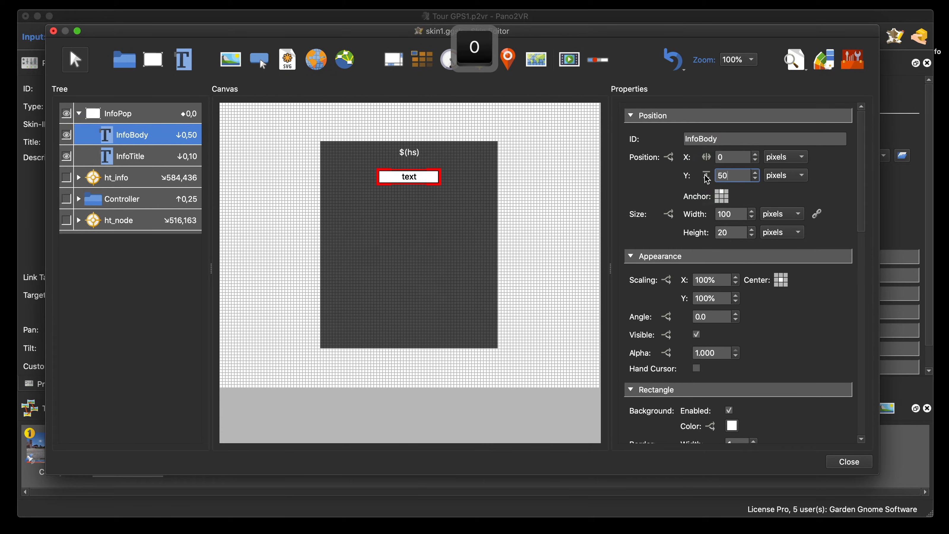
pyautogui.click(406, 175)
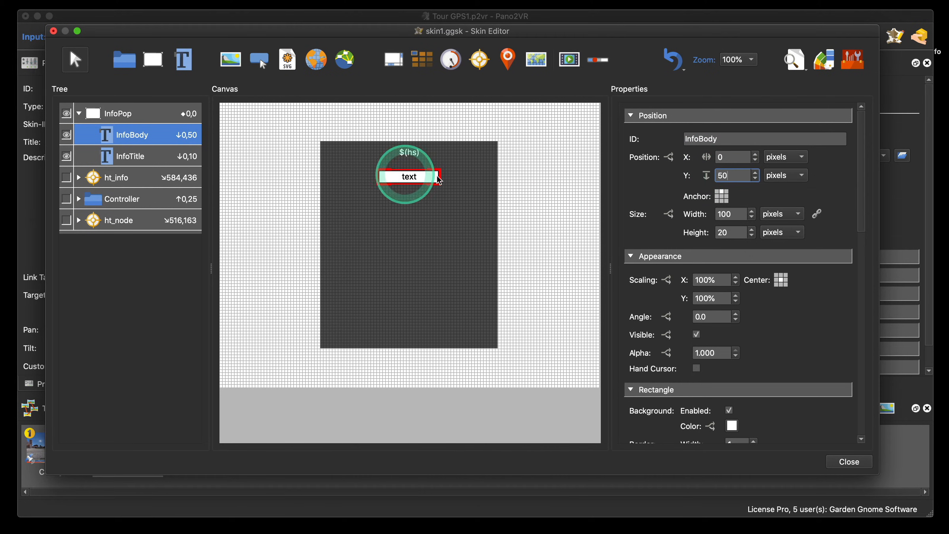
# Set InfoBody's size to a width of 300 and a height of 350 pixels
pyautogui.doubleClick(729, 214)
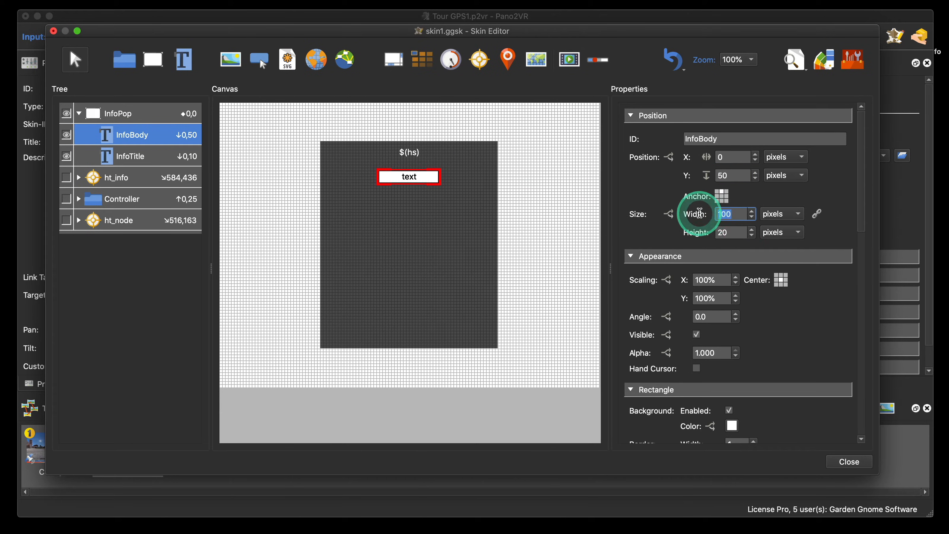
pyautogui.write('250')
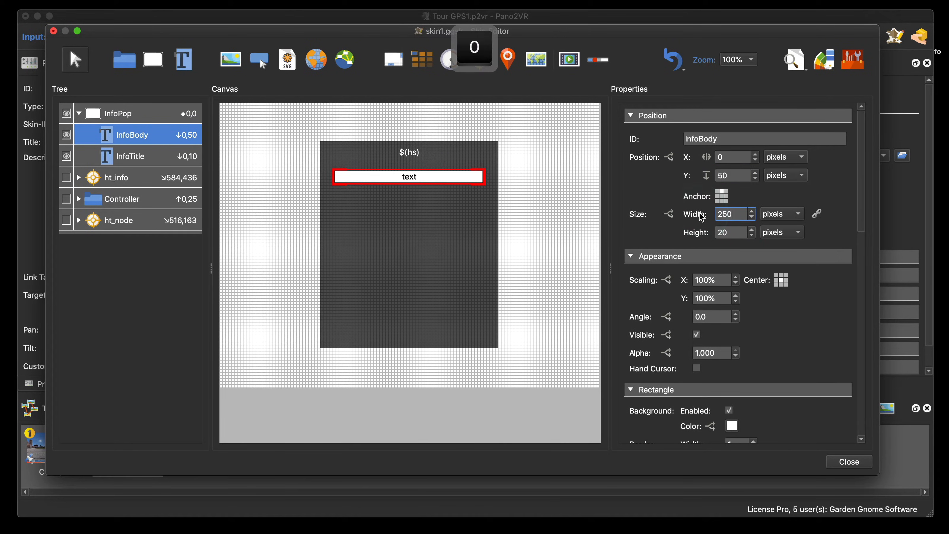
pyautogui.doubleClick(722, 212)
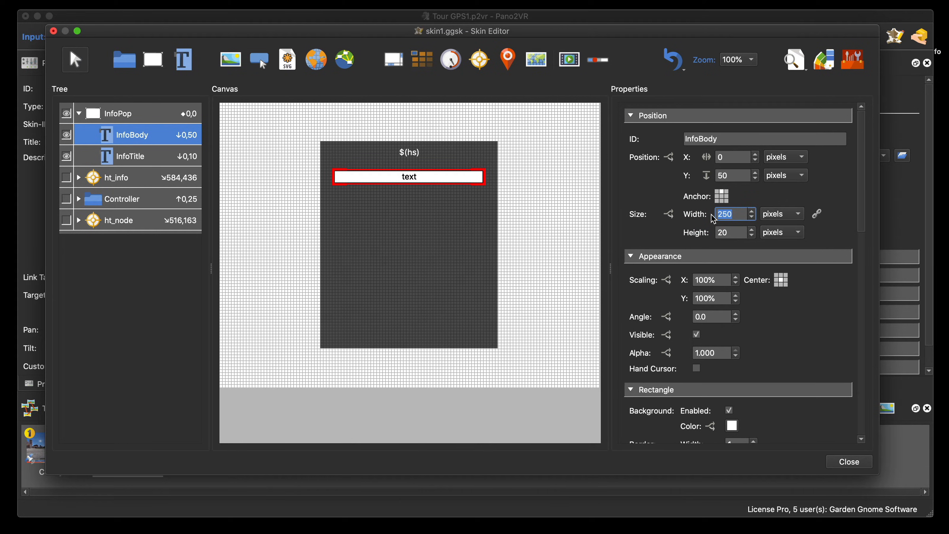
pyautogui.write('300')
pyautogui.doubleClick(721, 233)
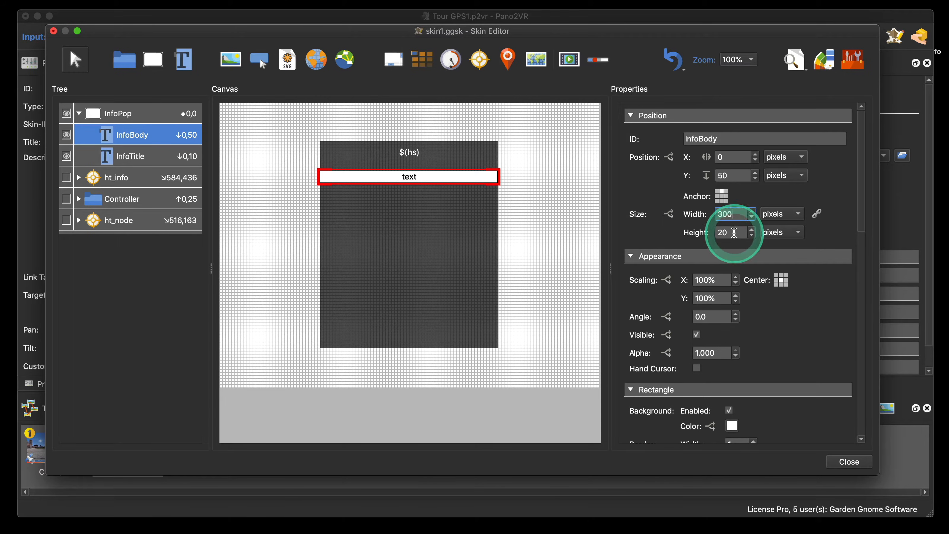
pyautogui.write('350')
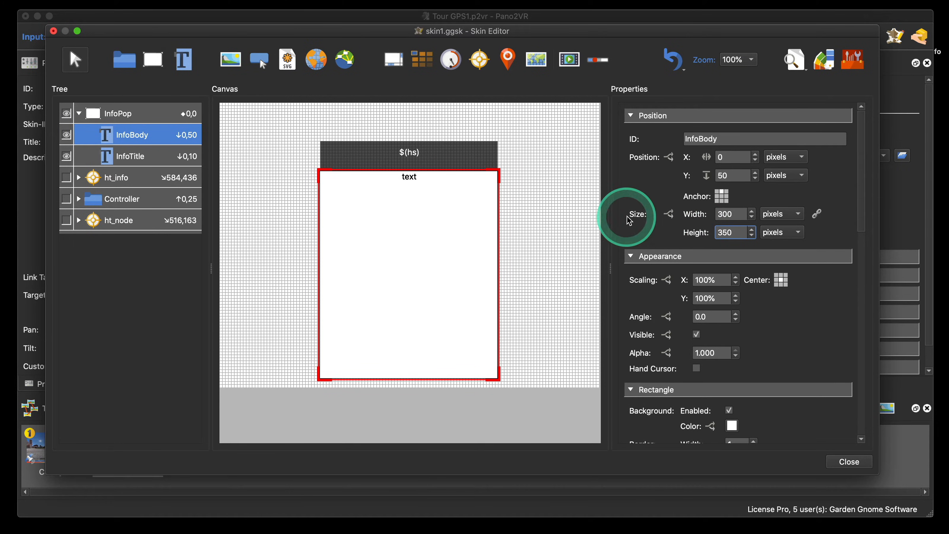
# Disable InfoBody's background and set its border width to 0
pyautogui.scroll(-3, 837, 278)
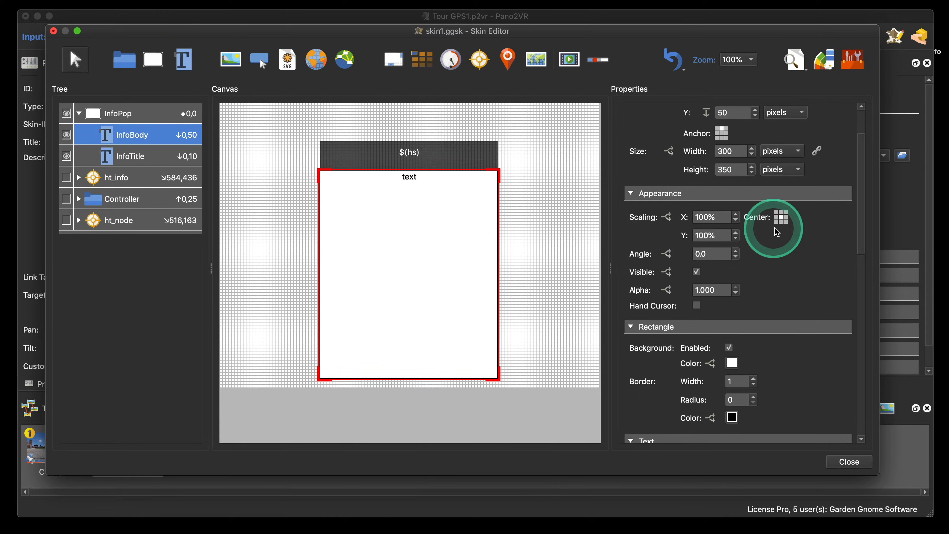
pyautogui.scroll(-3, 777, 230)
pyautogui.scroll(-1, 777, 232)
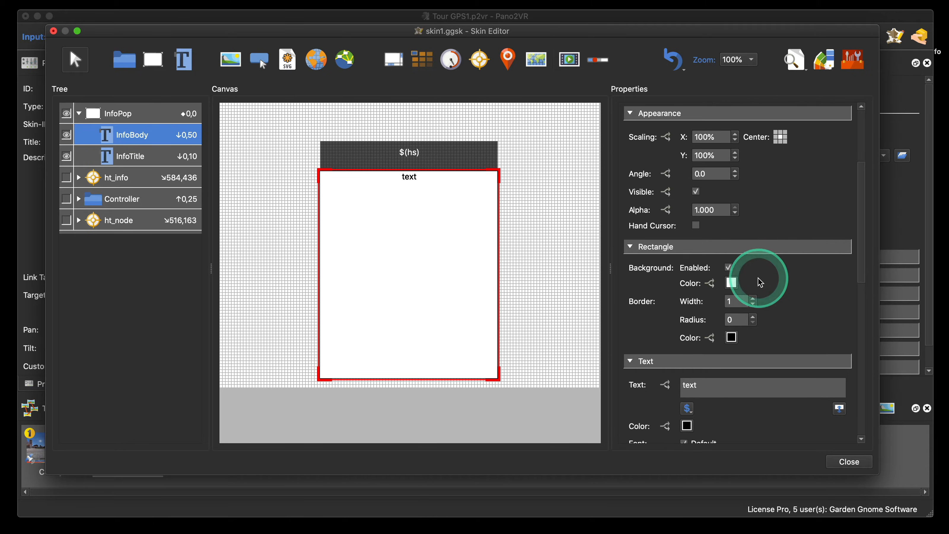
pyautogui.click(729, 268)
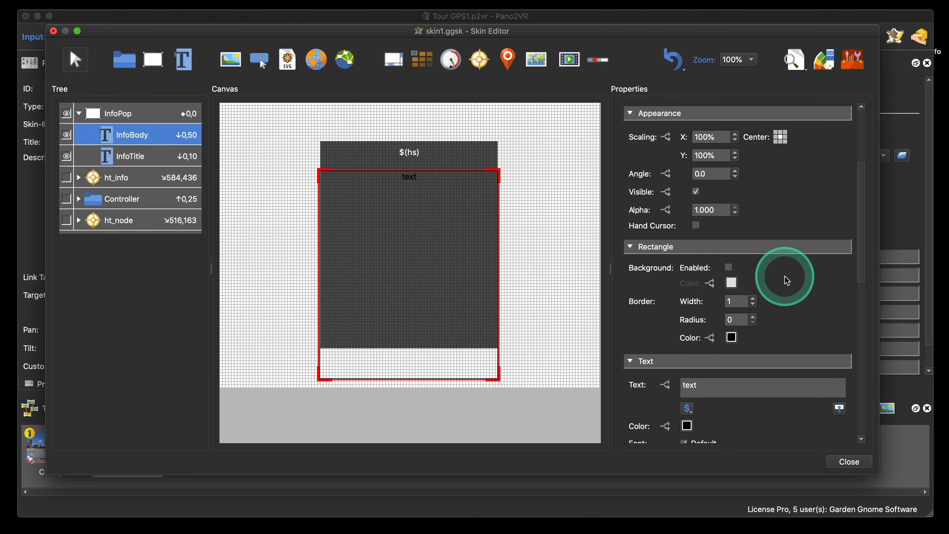
pyautogui.scroll(-2, 784, 276)
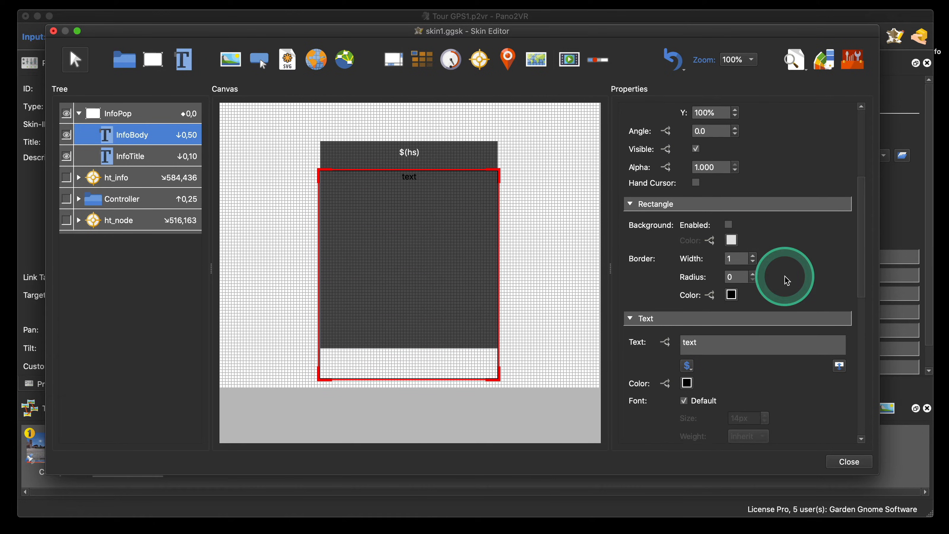
pyautogui.click(754, 264)
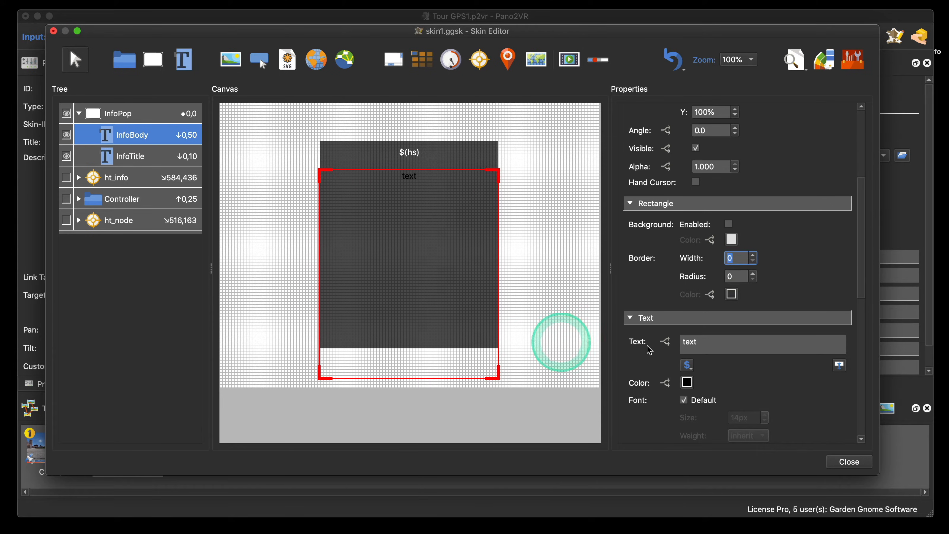
# Set InfoBody's text color to white
pyautogui.scroll(-3, 816, 280)
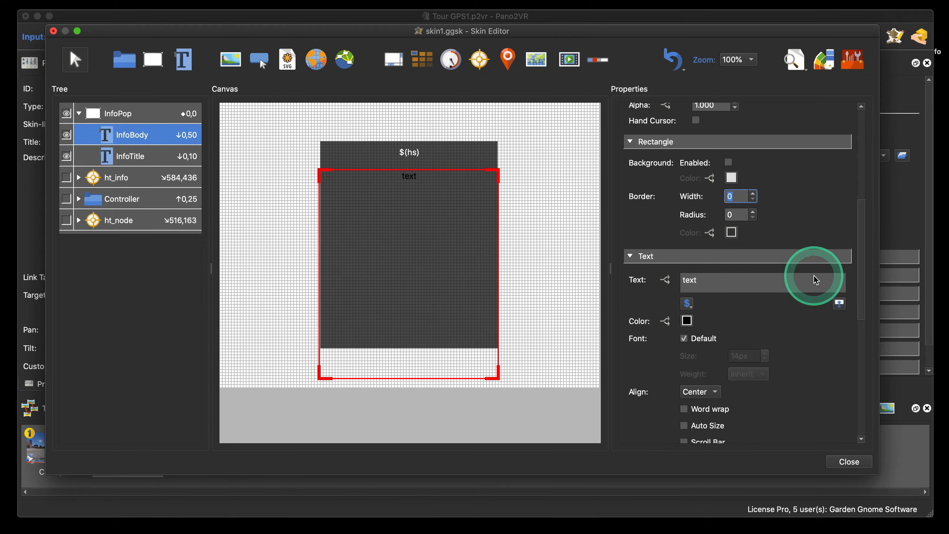
pyautogui.click(687, 322)
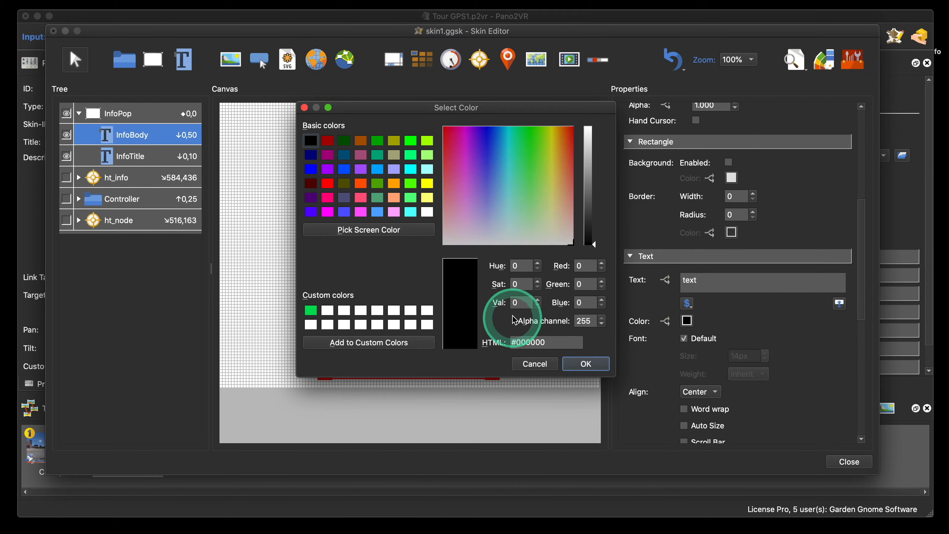
pyautogui.click(428, 211)
pyautogui.click(572, 363)
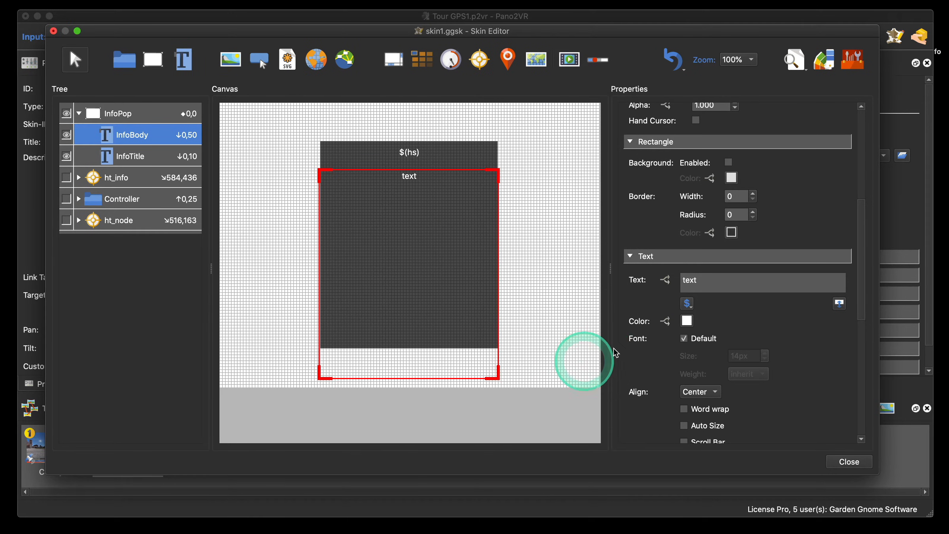
# Replace InfoBody's text with the hotspot description placeholder $(hd)
pyautogui.click(724, 286)
pyautogui.doubleClick(710, 281)
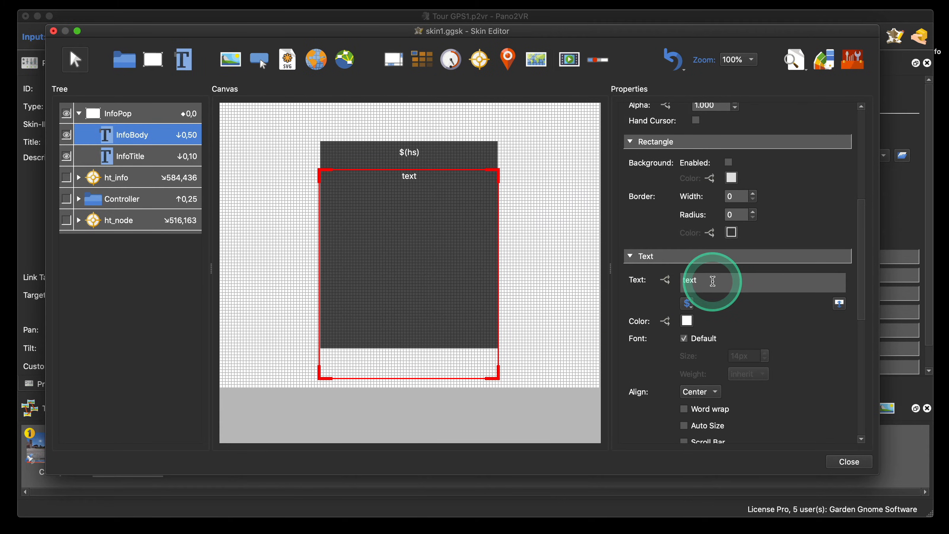
pyautogui.doubleClick(689, 285)
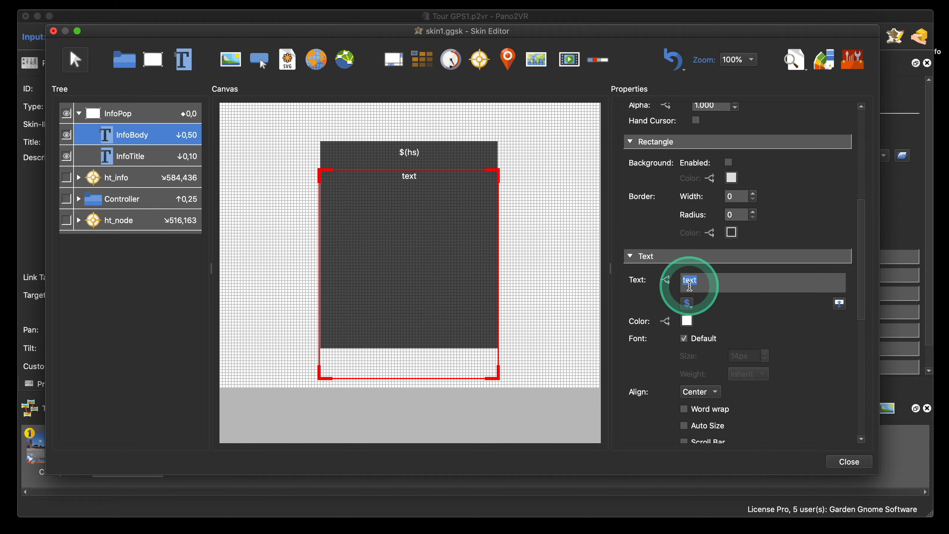
pyautogui.click(692, 309)
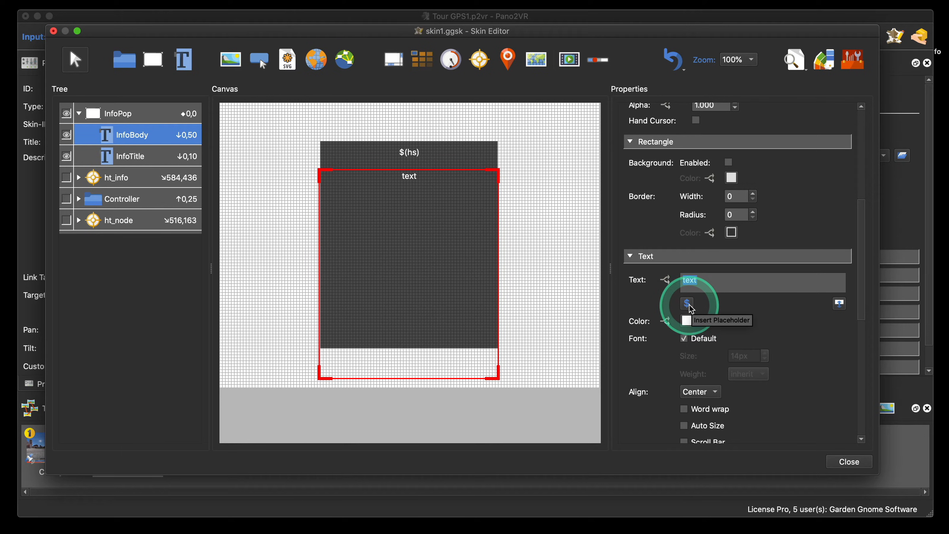
pyautogui.click(690, 308)
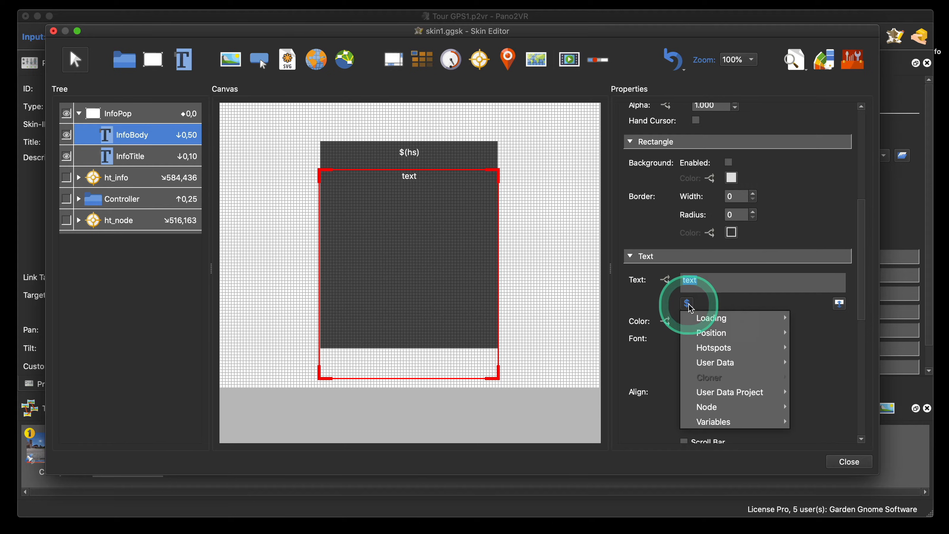
pyautogui.moveTo(716, 349)
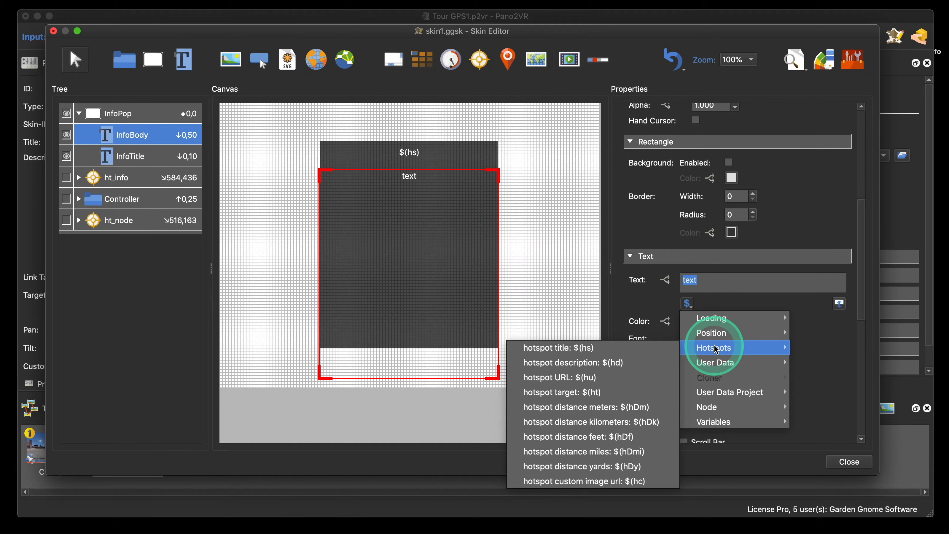
pyautogui.click(615, 363)
pyautogui.click(713, 286)
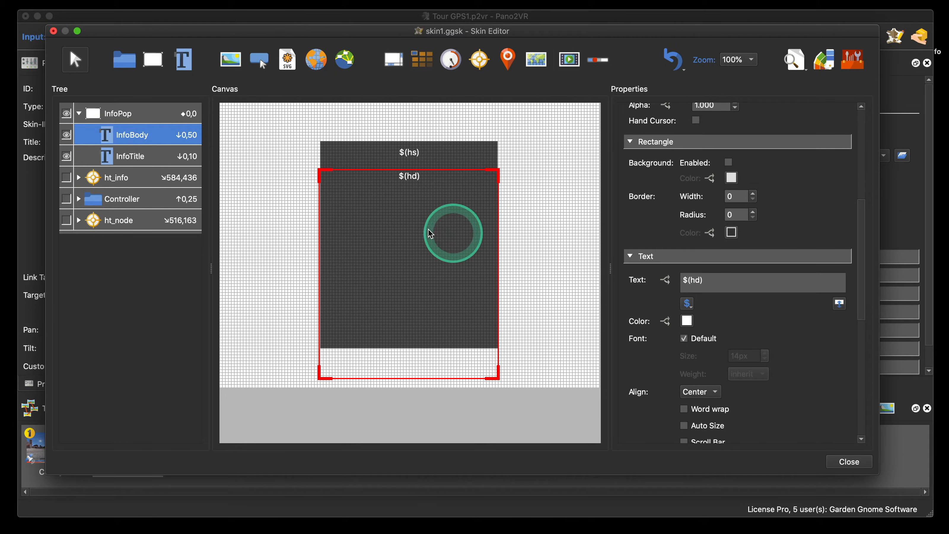
# Set InfoBody's height to 300 pixels
pyautogui.scroll(10, 807, 212)
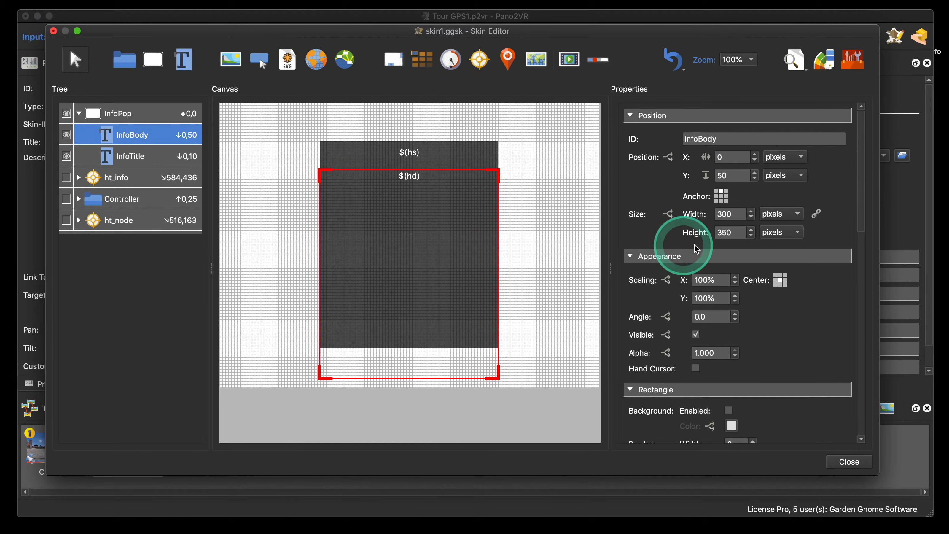
pyautogui.doubleClick(723, 232)
pyautogui.write('300')
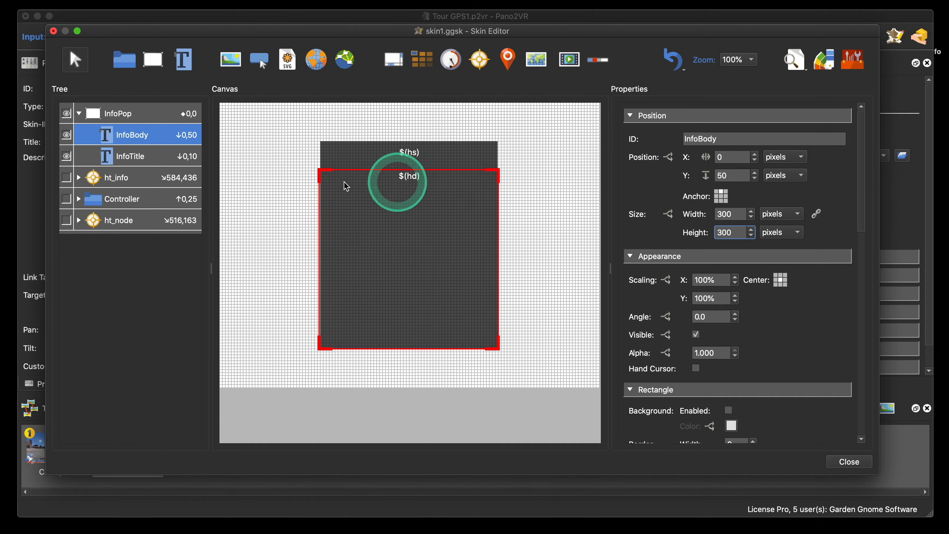
# Close the Skin Editor with the skin changes saved and generate the tour output
pyautogui.click(849, 461)
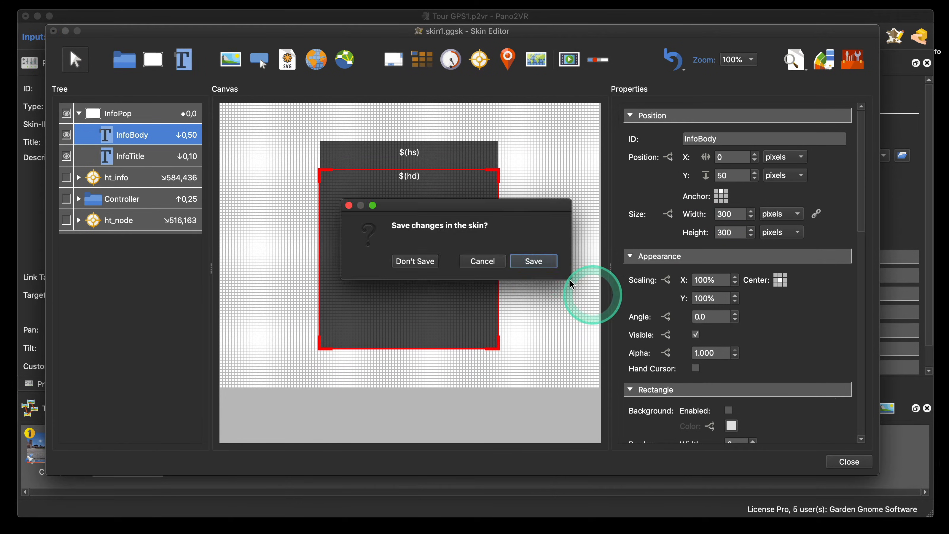
pyautogui.click(533, 261)
pyautogui.click(732, 217)
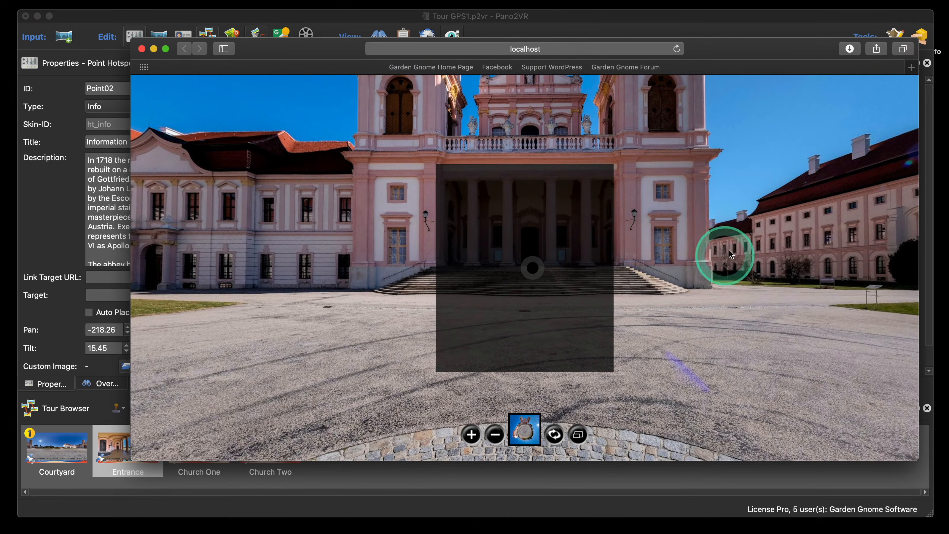
# Test the popup in the browser preview by entering the Entrance node and pointing at its Information hotspot, and close the preview
pyautogui.moveTo(726, 256); pyautogui.dragTo(776, 245)
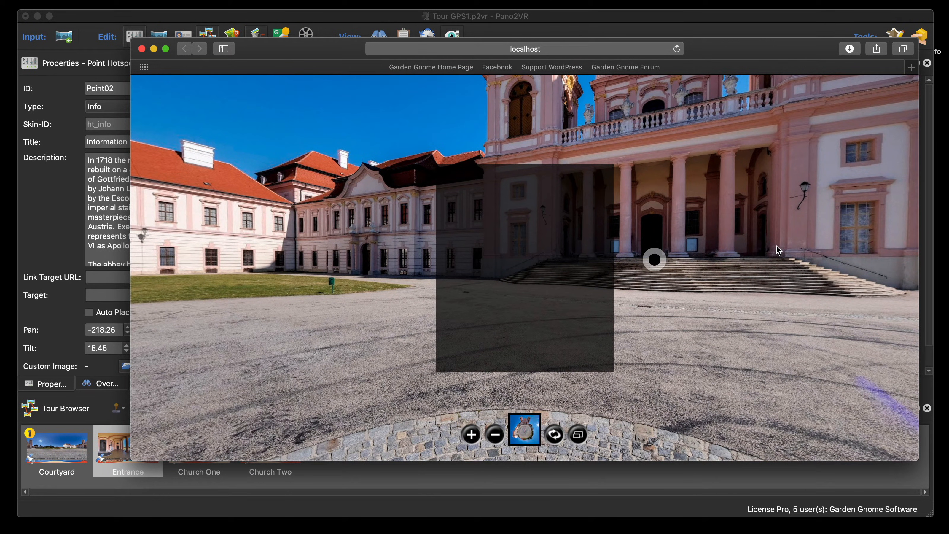
pyautogui.click(654, 261)
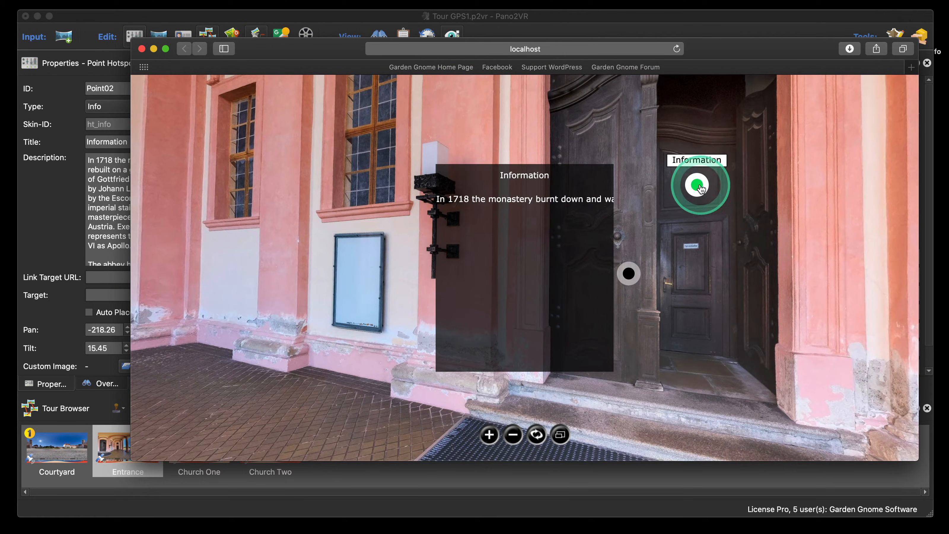
pyautogui.moveTo(699, 192)
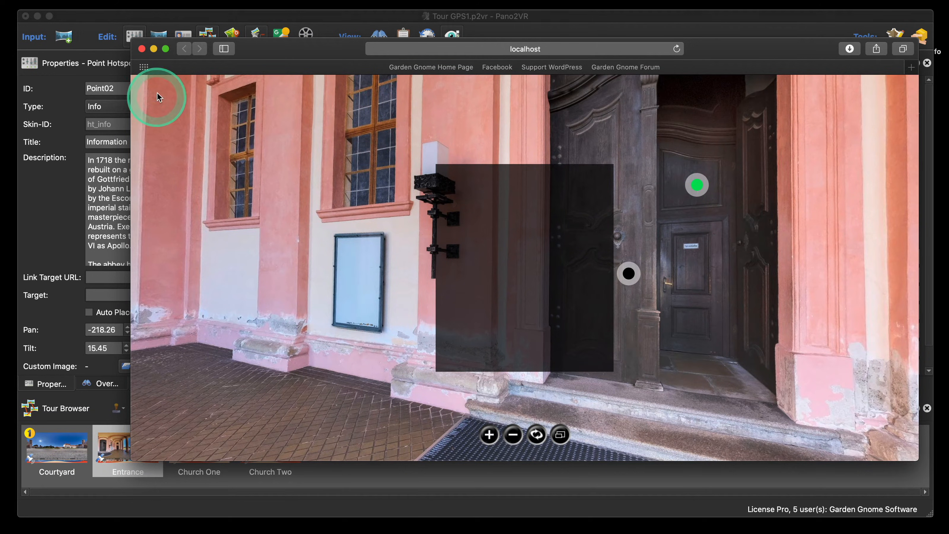
pyautogui.click(142, 52)
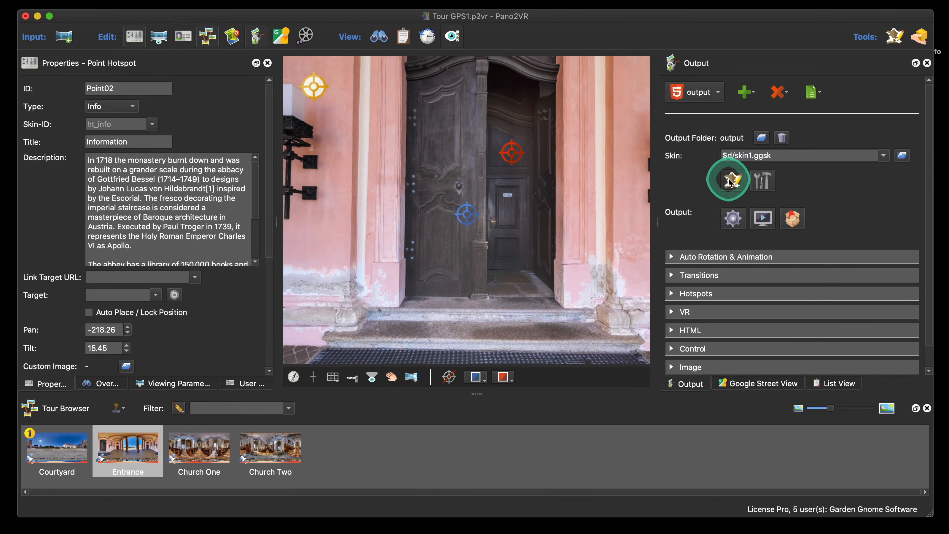
# Reopen the skin for editing and add a Mouse Click action of type Set Value to the ht_info hotspot template
pyautogui.click(730, 182)
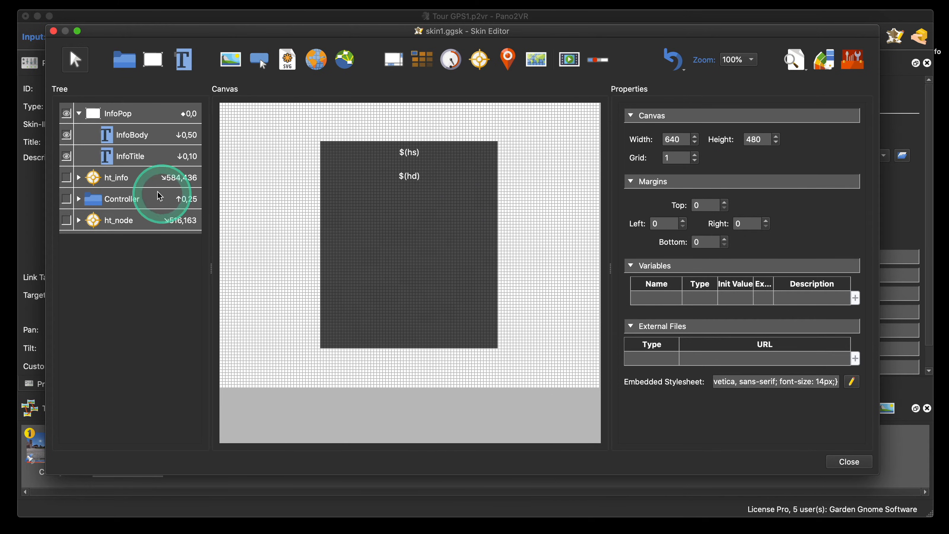
pyautogui.click(114, 178)
pyautogui.scroll(-5, 816, 277)
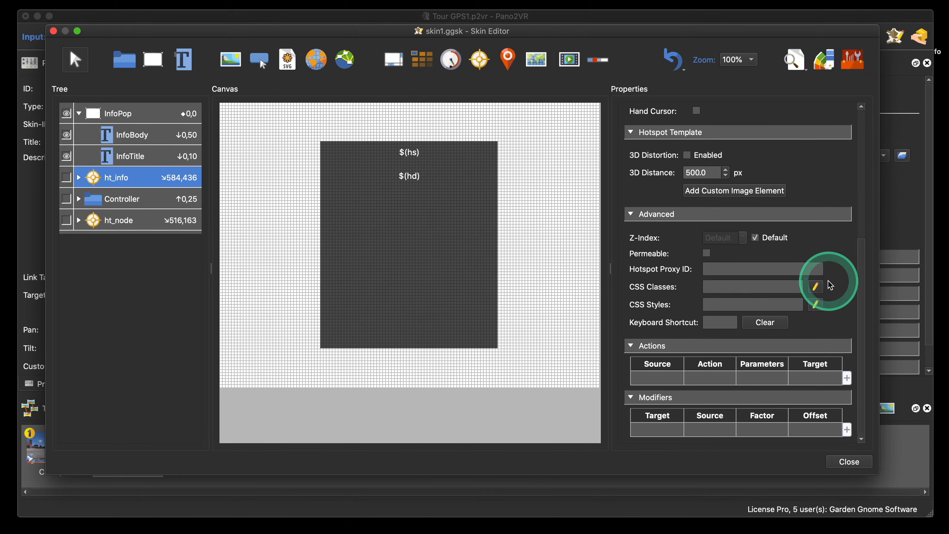
pyautogui.doubleClick(658, 378)
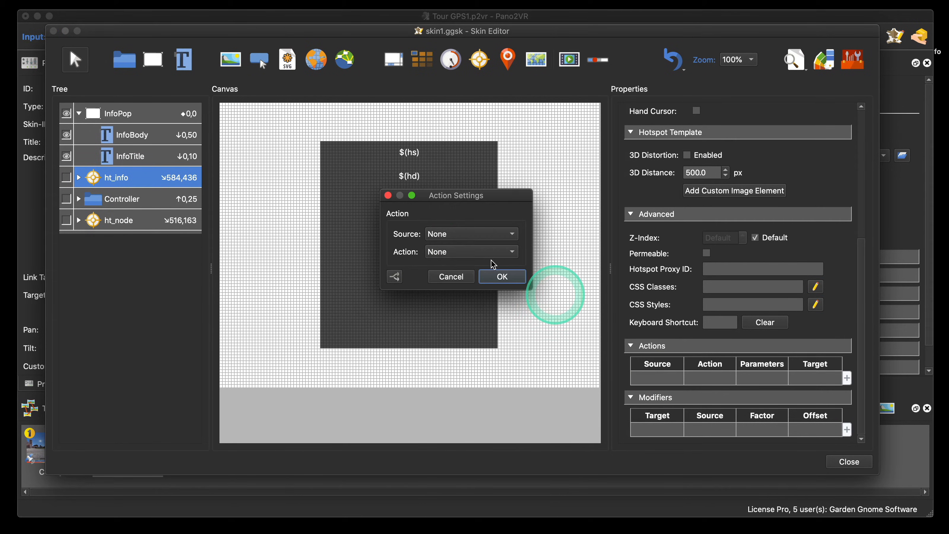
pyautogui.click(450, 235)
pyautogui.click(451, 227)
pyautogui.click(454, 253)
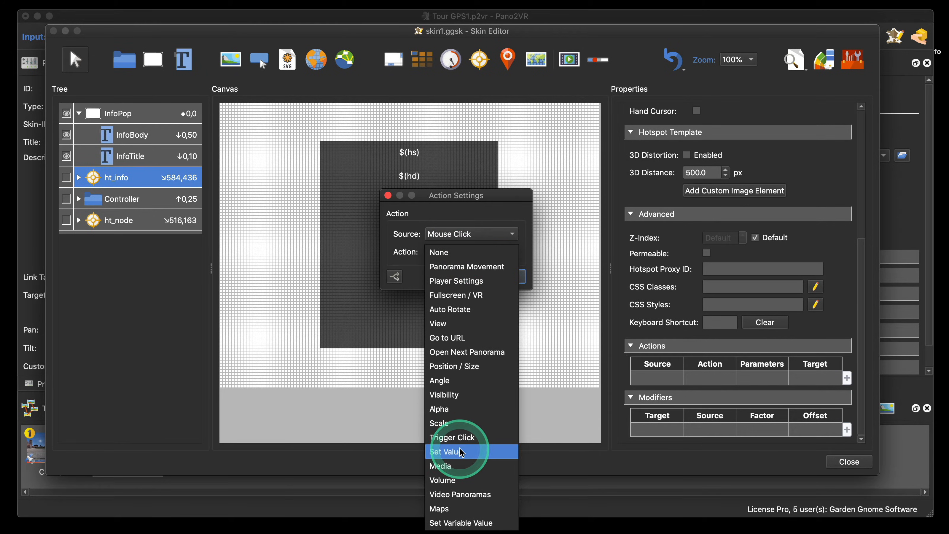
pyautogui.click(447, 452)
# Give ht_info's Set Value action the value $(hs) and the target InfoTitle, and confirm the action
pyautogui.click(462, 269)
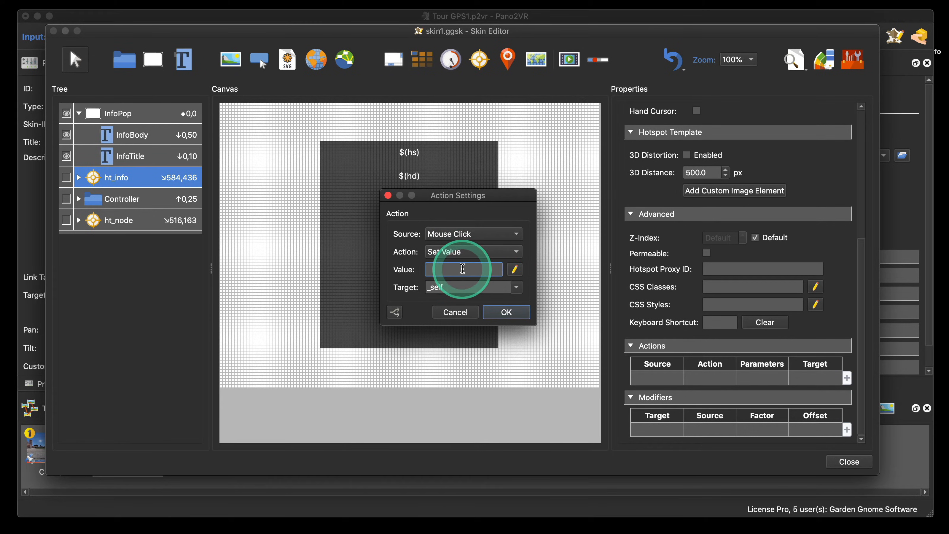
pyautogui.write('$()')
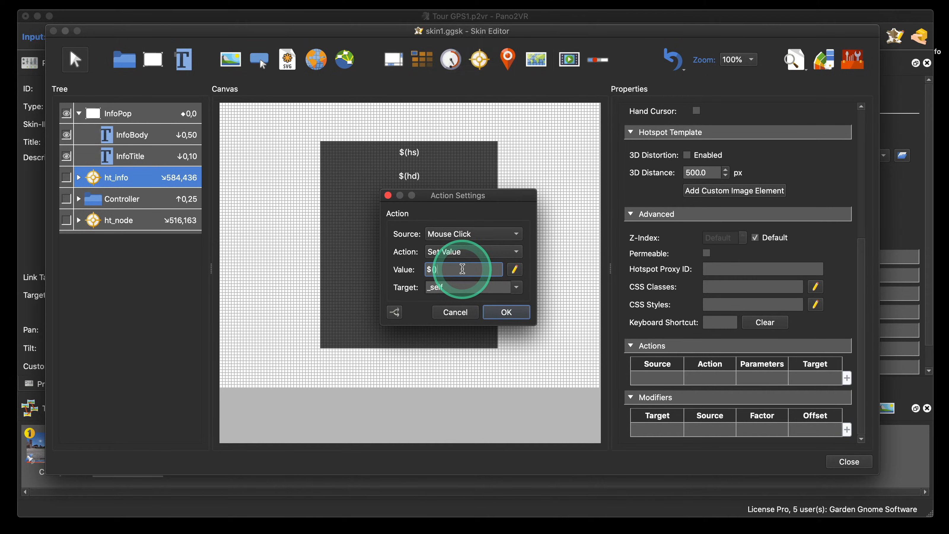
pyautogui.press('Left')
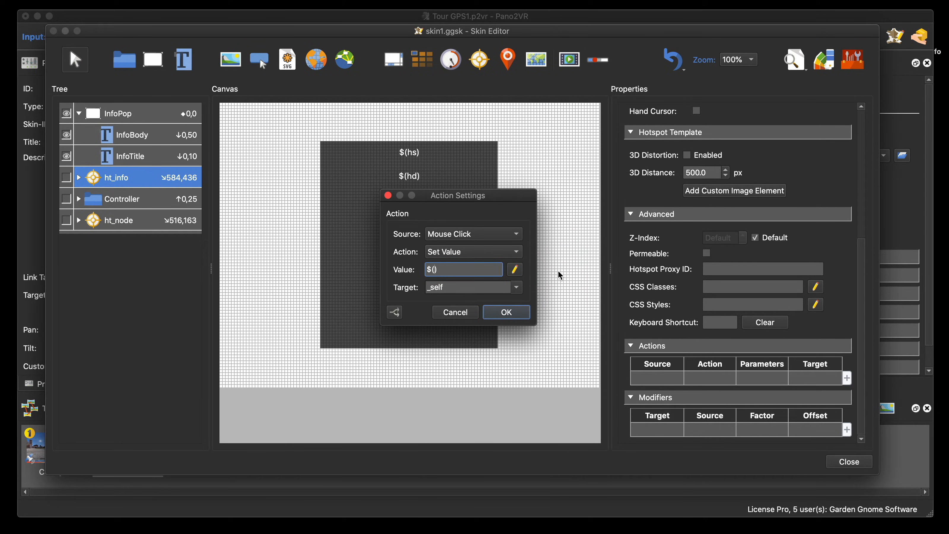
pyautogui.write('hs')
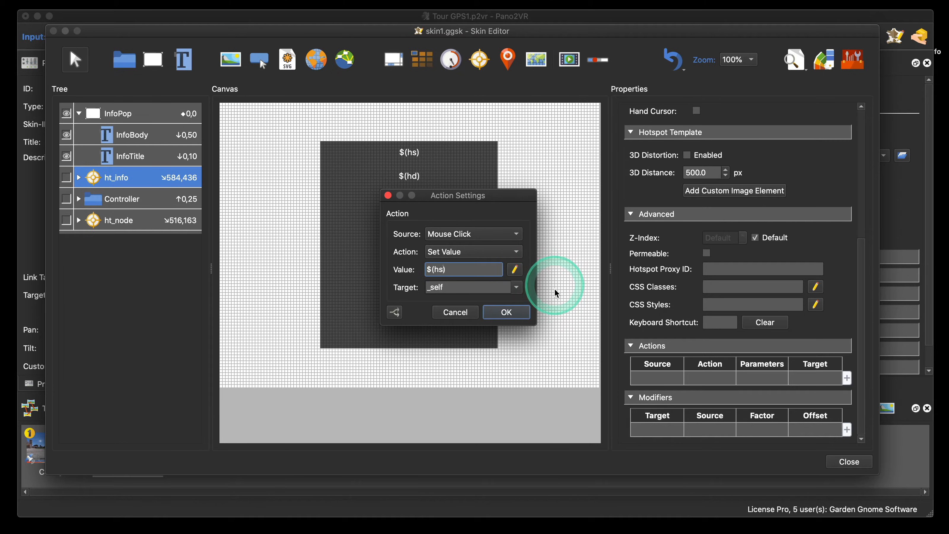
pyautogui.click(517, 288)
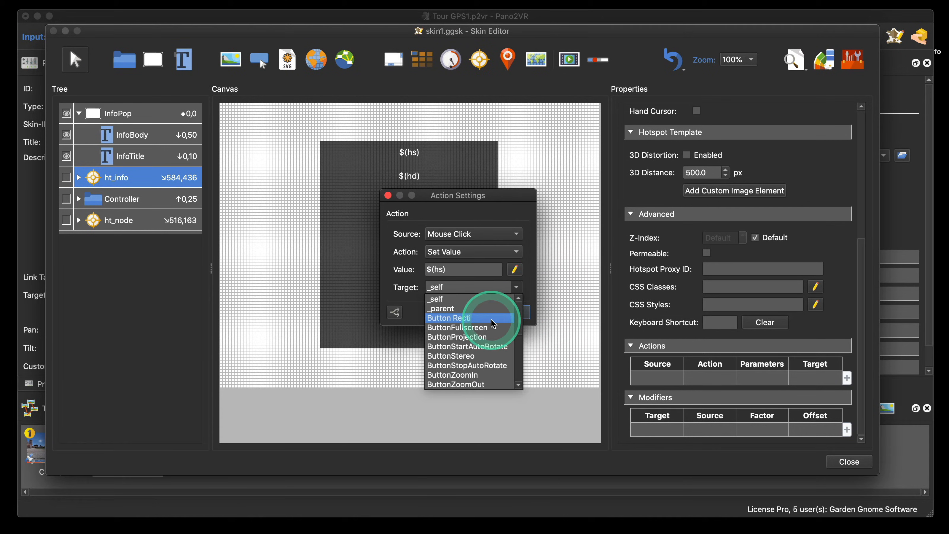
pyautogui.scroll(-6, 492, 311)
pyautogui.click(486, 370)
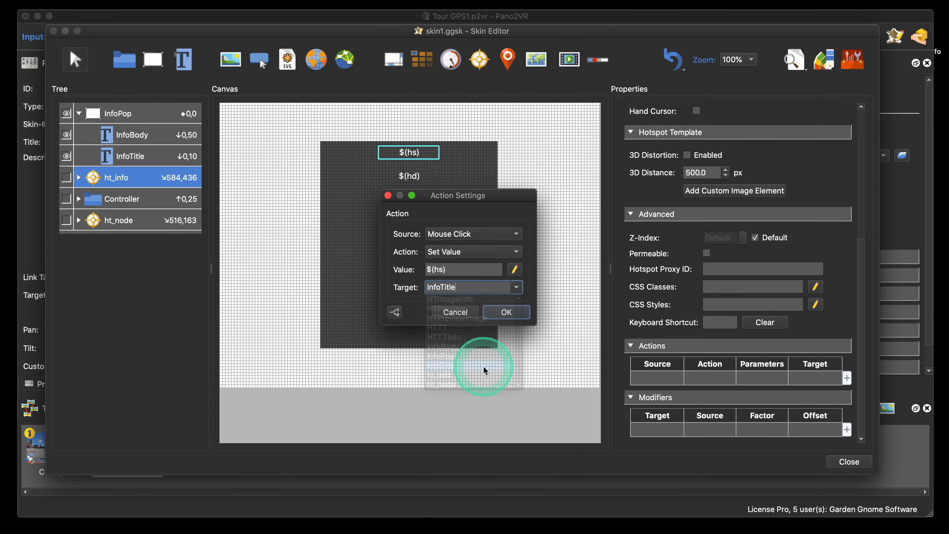
pyautogui.click(509, 316)
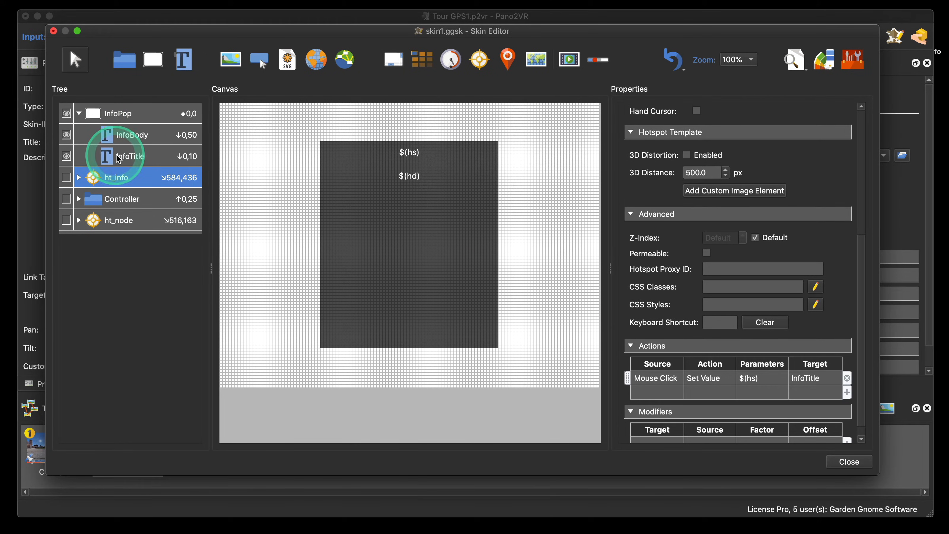
# Clear the $(hs) placeholder from InfoTitle's text
pyautogui.click(107, 156)
pyautogui.scroll(-5, 811, 352)
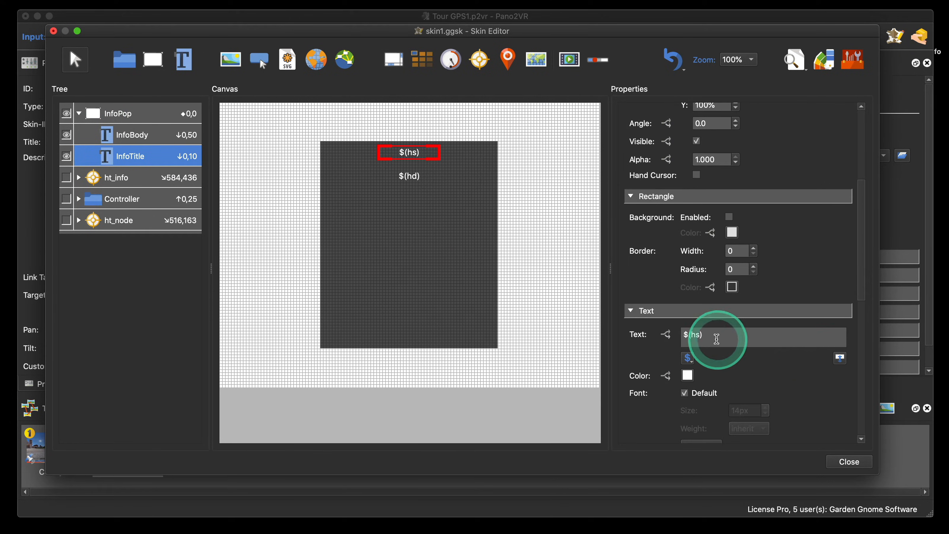
pyautogui.moveTo(719, 334); pyautogui.dragTo(670, 333)
pyautogui.press('BackSpace')
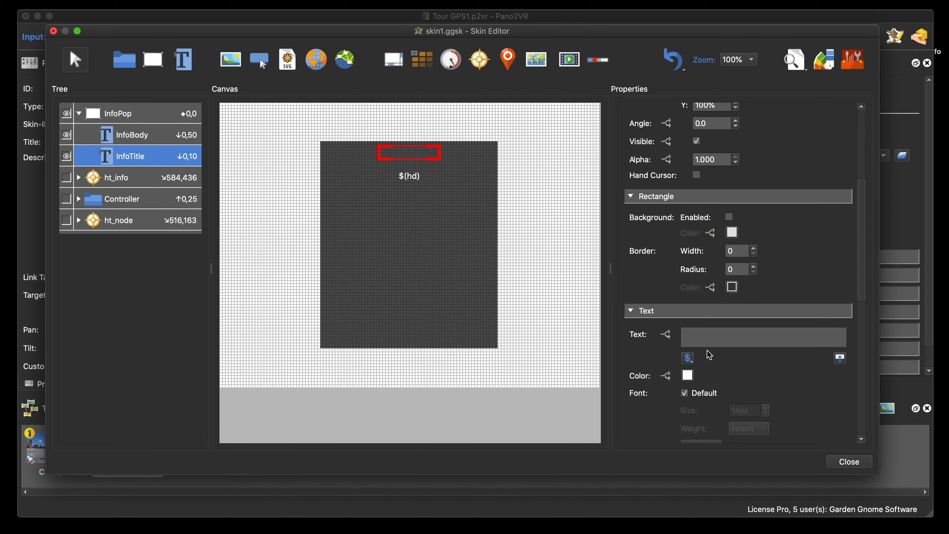
# Duplicate the Mouse Click Set Value action of the ht_info hotspot template
pyautogui.click(142, 179)
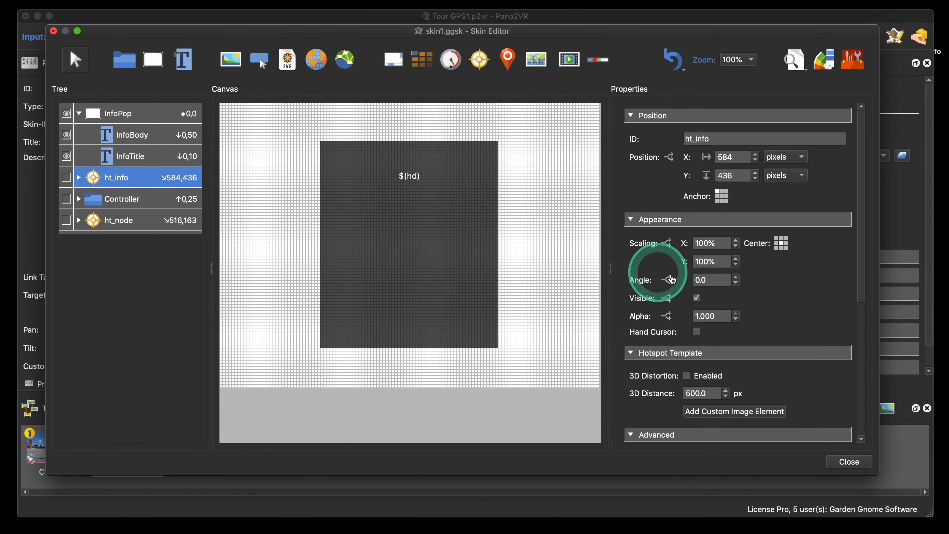
pyautogui.scroll(-10, 796, 277)
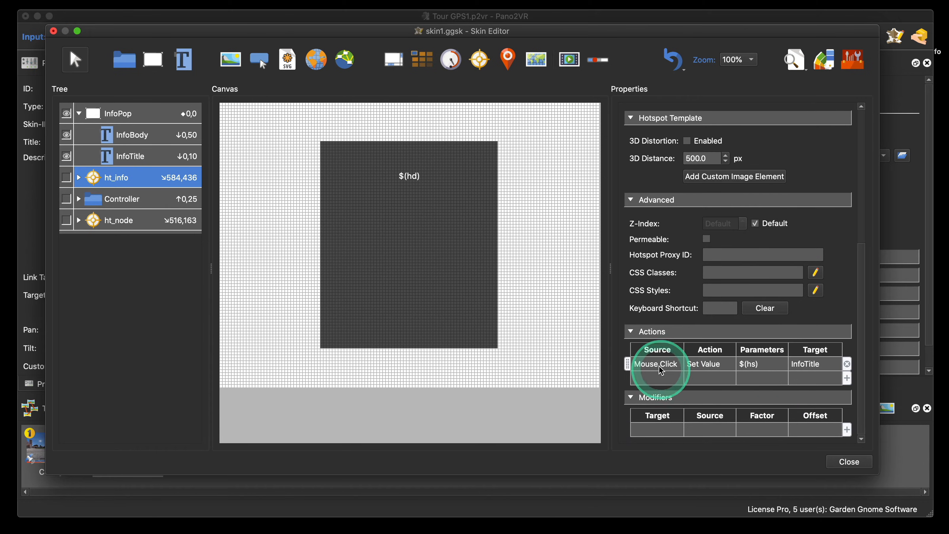
pyautogui.click(660, 369)
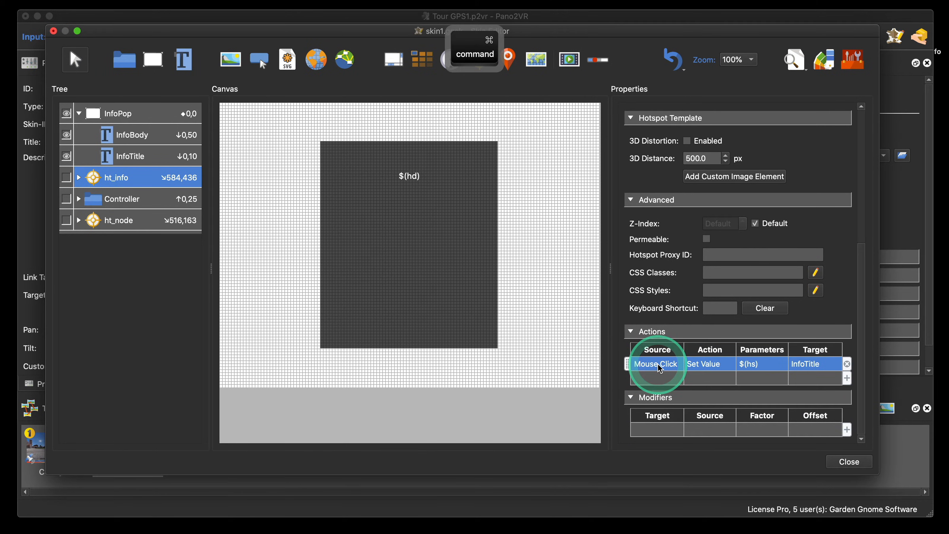
pyautogui.press('super+c')
pyautogui.press('super+v')
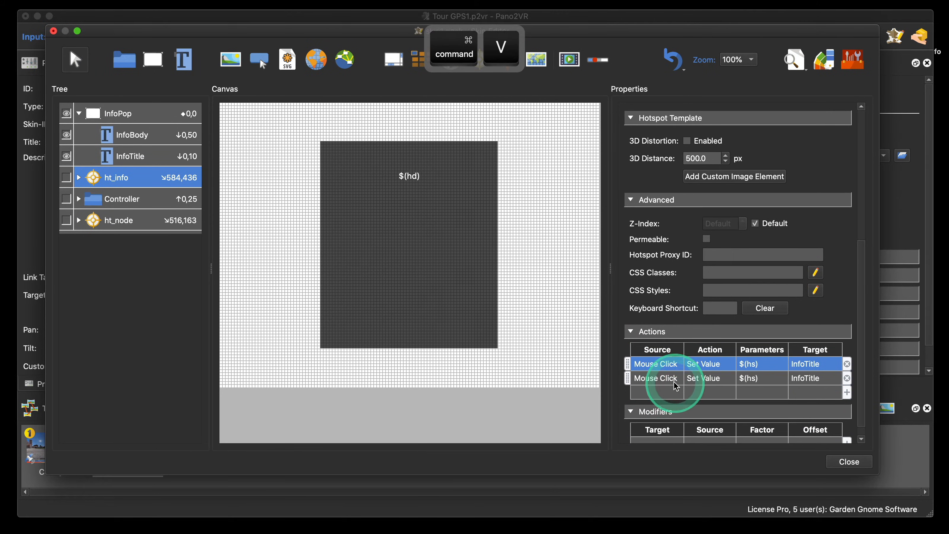
# Set the target of ht_info's duplicated Set Value action to InfoBody and confirm the action
pyautogui.doubleClick(664, 380)
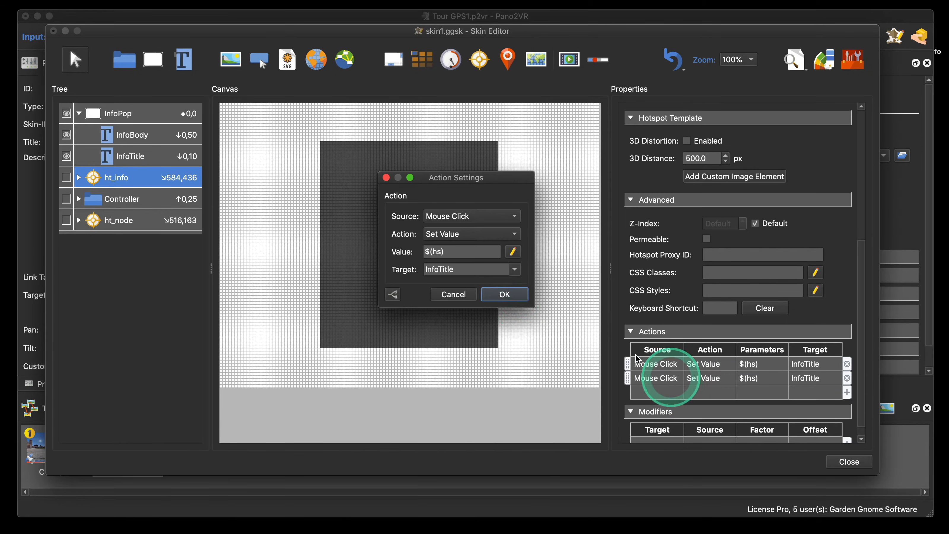
pyautogui.click(514, 270)
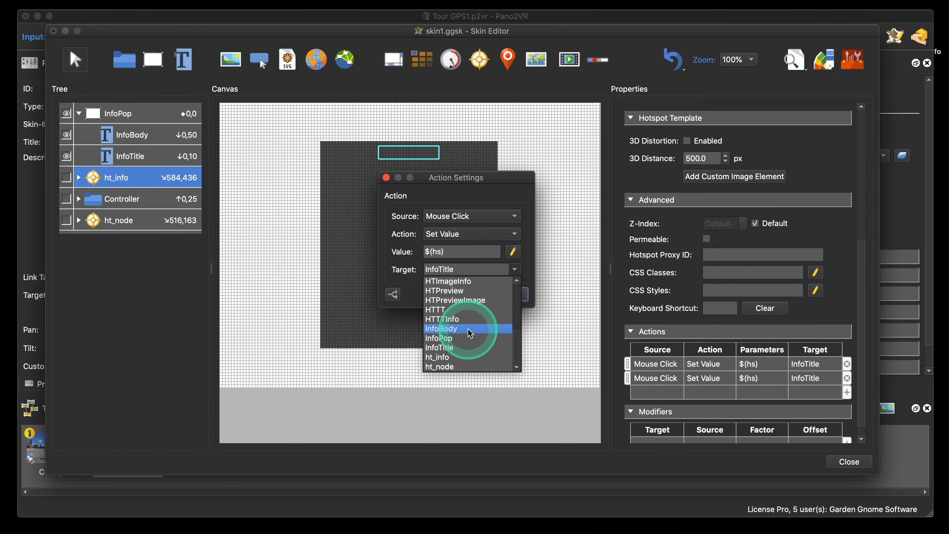
pyautogui.click(467, 329)
pyautogui.click(512, 296)
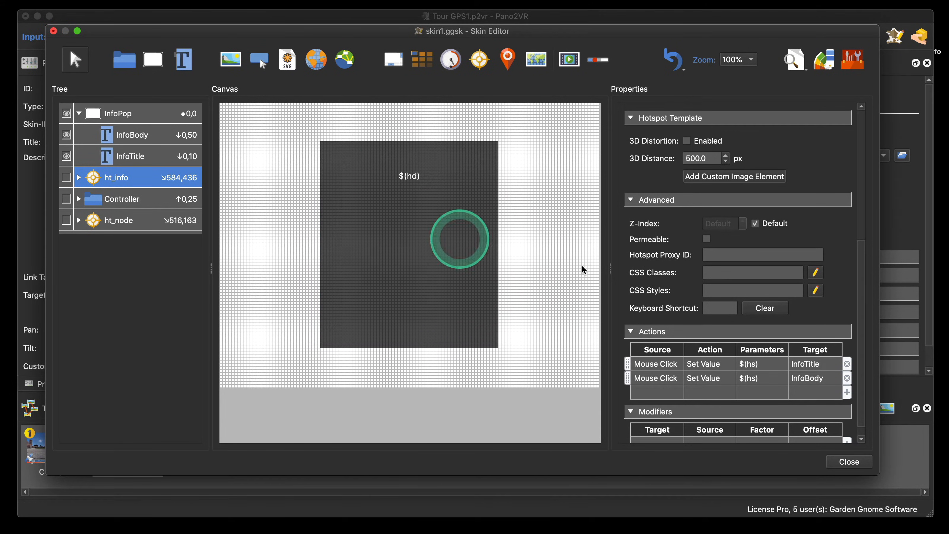
# Clear the $(hd) placeholder from InfoBody's text, and save and close the skin
pyautogui.click(157, 141)
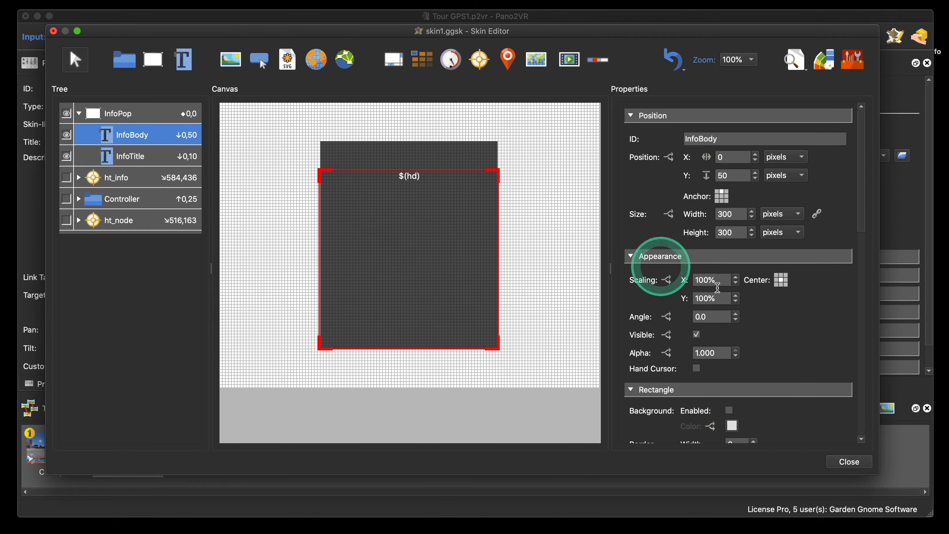
pyautogui.scroll(-5, 816, 324)
pyautogui.scroll(-1, 813, 325)
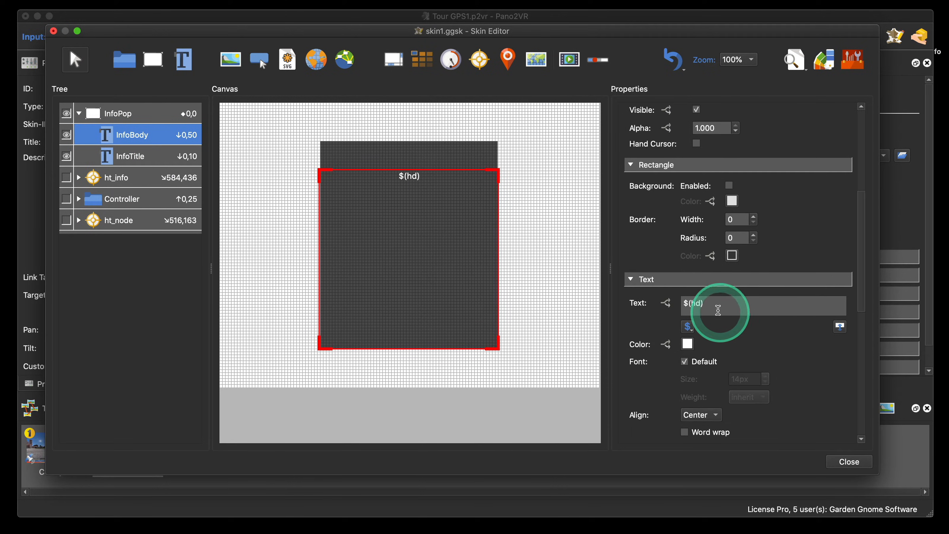
pyautogui.moveTo(716, 307); pyautogui.dragTo(673, 329)
pyautogui.press('BackSpace')
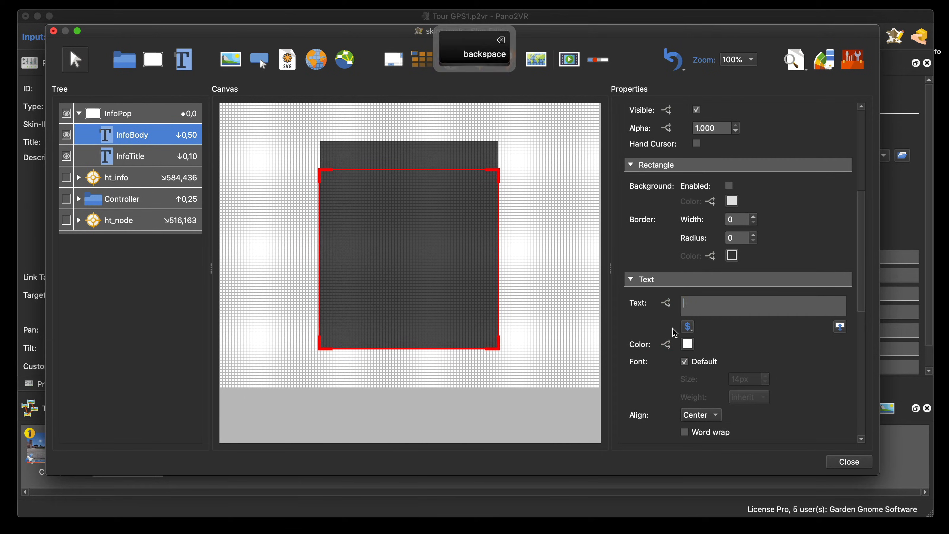
pyautogui.click(849, 461)
pyautogui.click(519, 257)
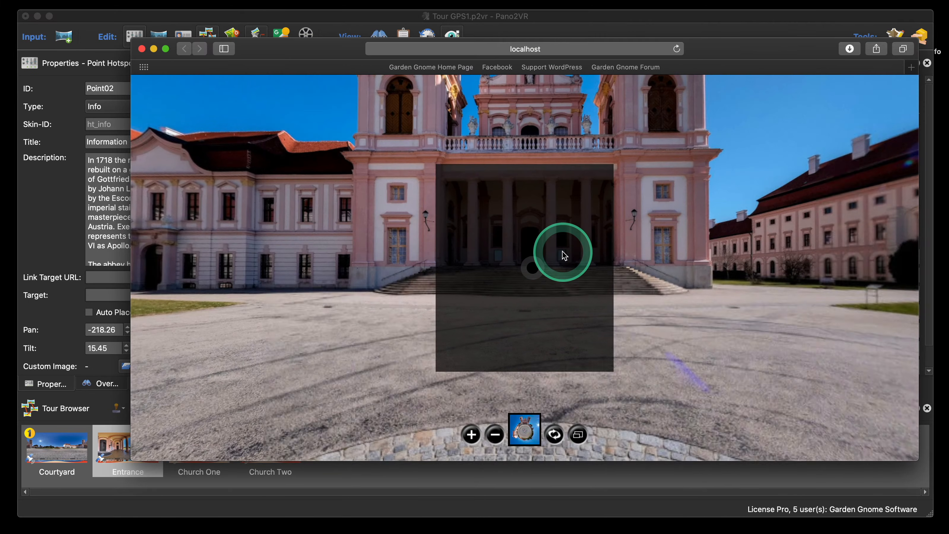
# Test the popup in the browser preview by entering the Entrance node and triggering its Information hotspot, and close the preview
pyautogui.moveTo(762, 288); pyautogui.dragTo(854, 289)
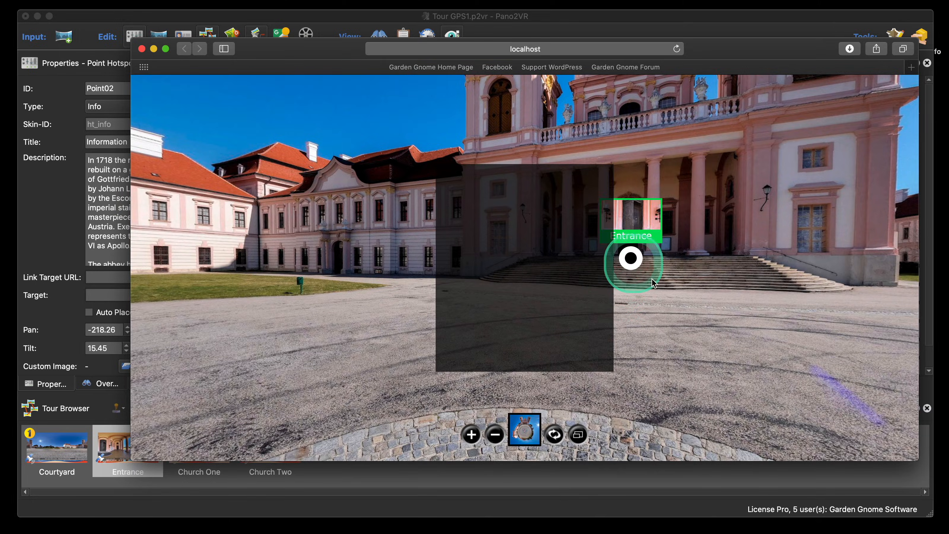
pyautogui.click(634, 259)
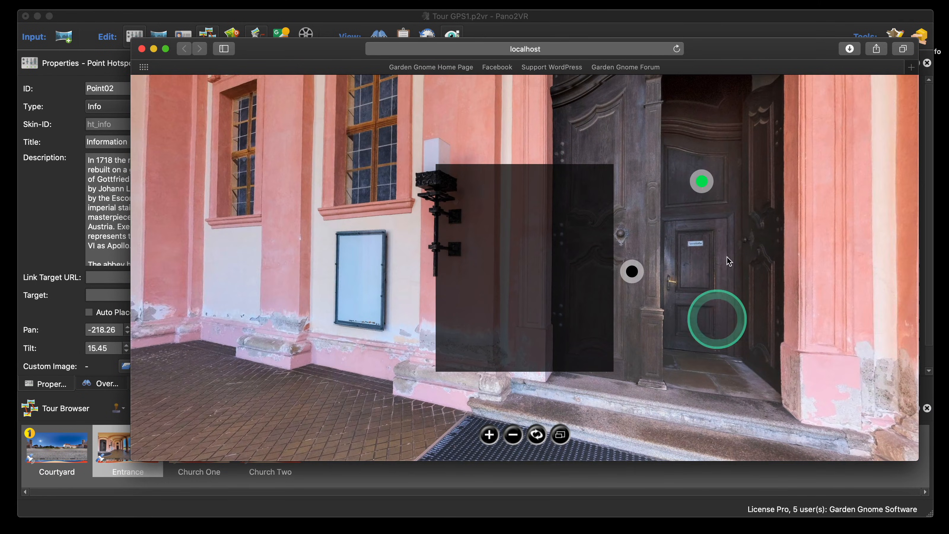
pyautogui.click(703, 181)
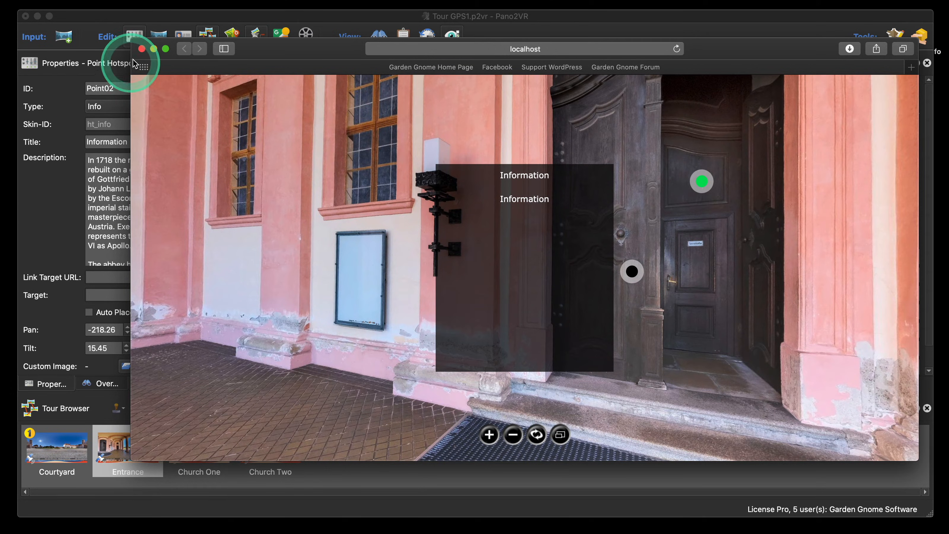
pyautogui.click(141, 49)
# Reopen the skin, set the value of ht_info's Set Value action targeting InfoBody to $(hd), and save and close the skin
pyautogui.click(734, 181)
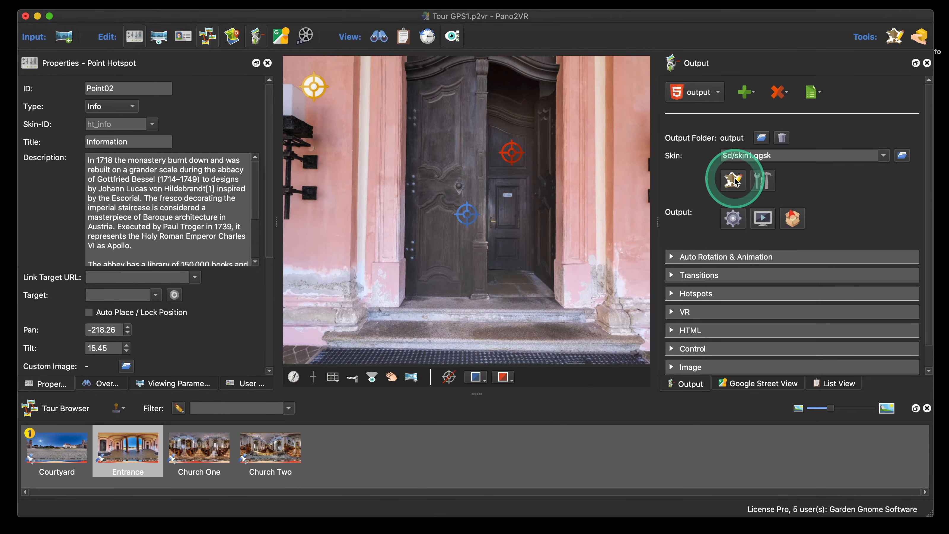
pyautogui.click(151, 141)
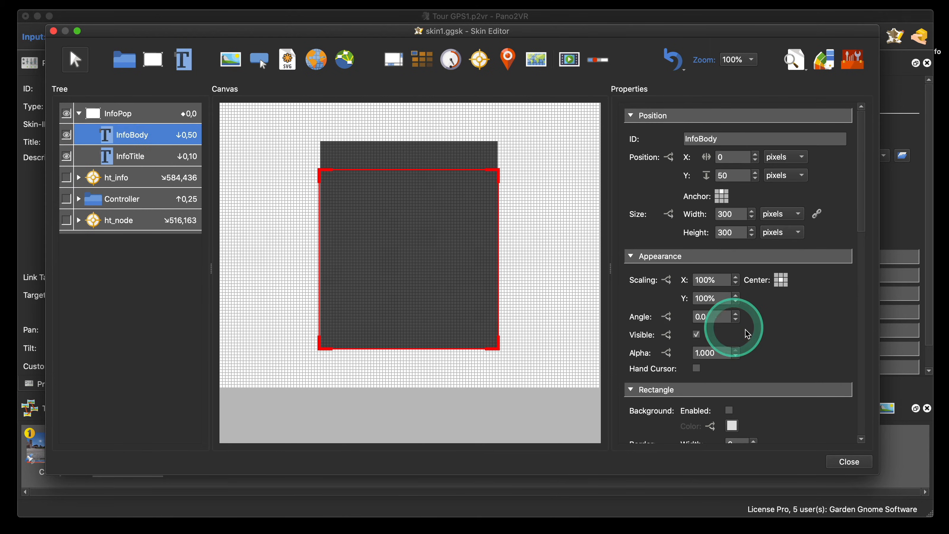
pyautogui.scroll(-10, 789, 333)
pyautogui.scroll(-6, 795, 334)
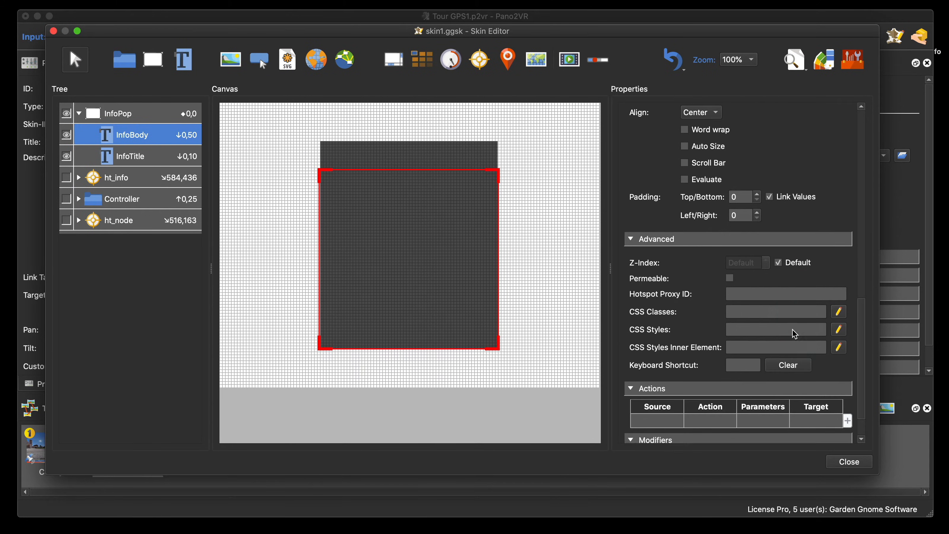
pyautogui.click(108, 187)
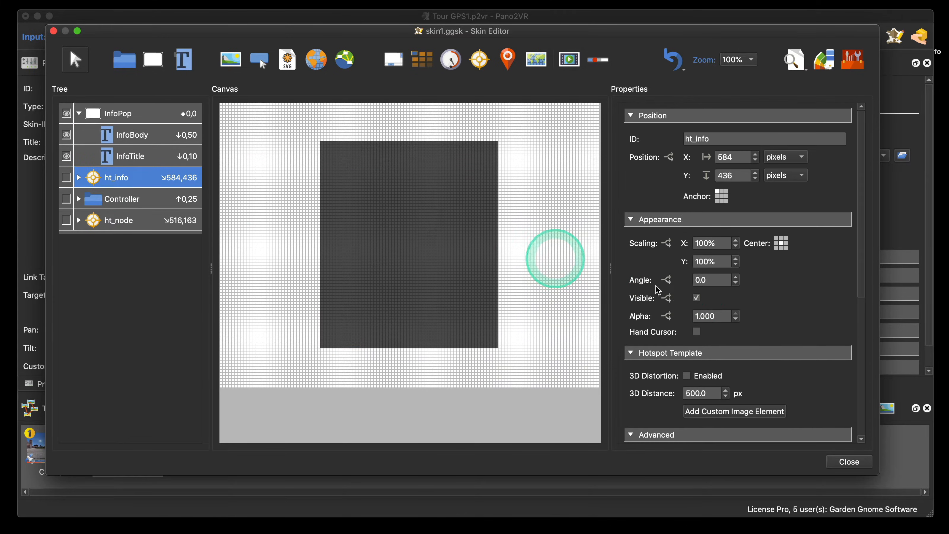
pyautogui.scroll(-15, 780, 303)
pyautogui.doubleClick(770, 363)
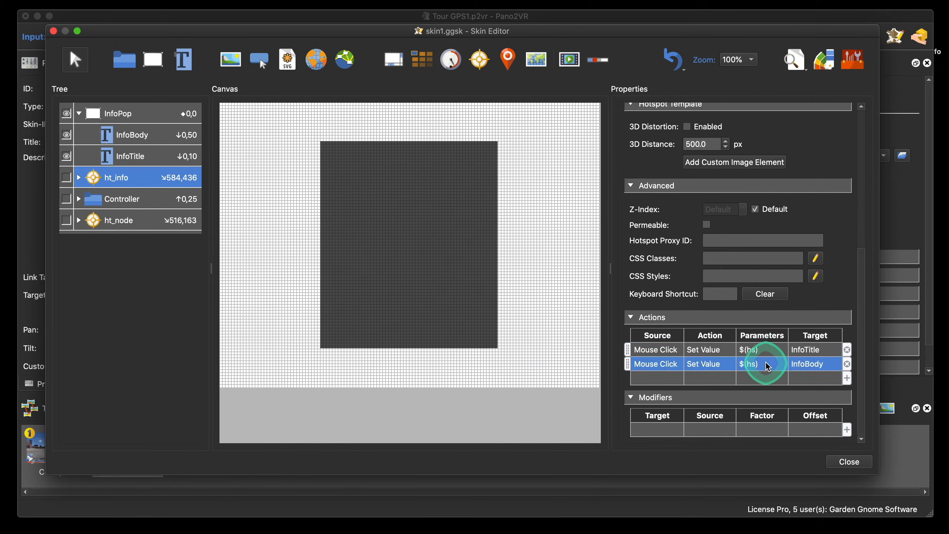
pyautogui.click(441, 251)
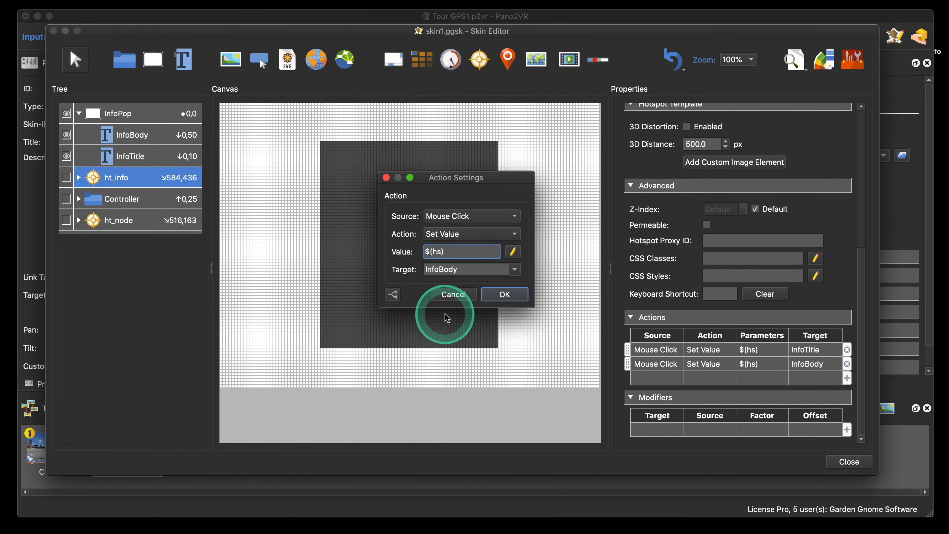
pyautogui.press('BackSpace')
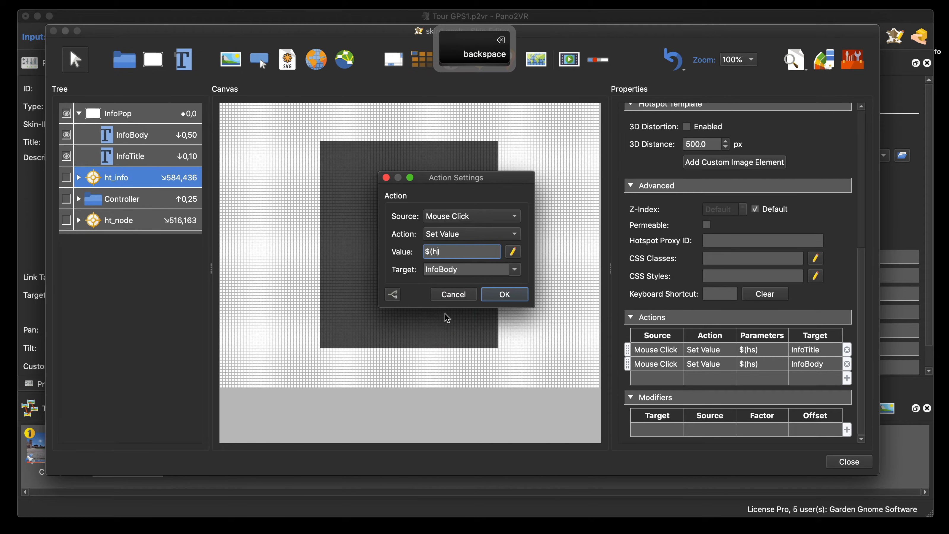
pyautogui.write('d')
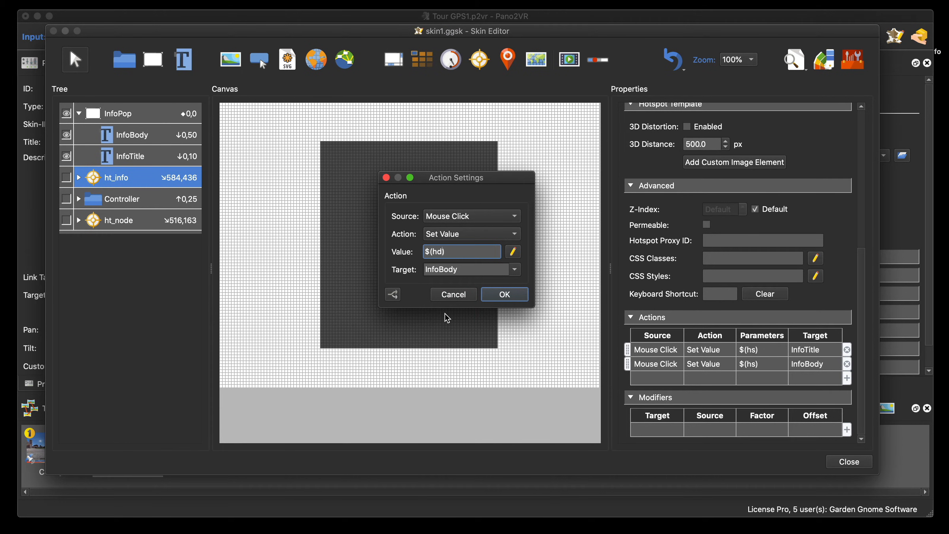
pyautogui.click(513, 294)
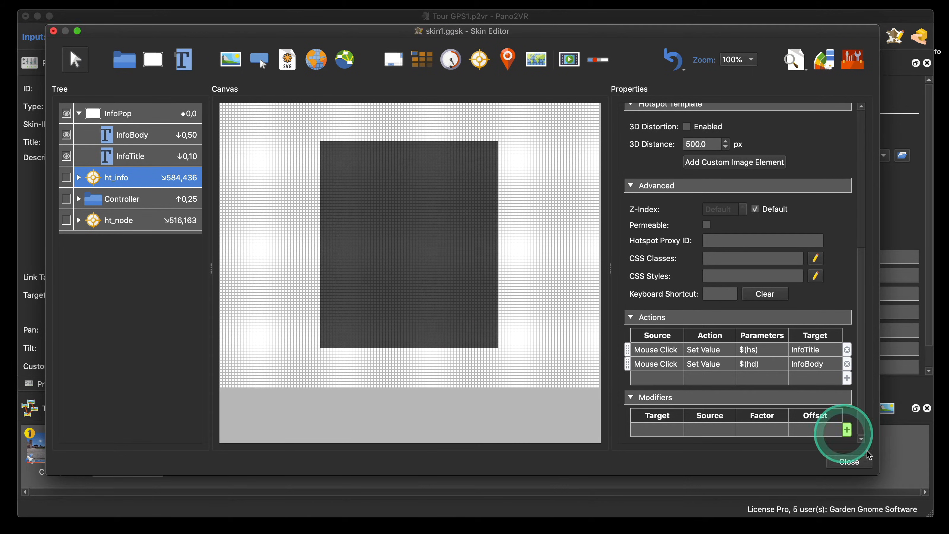
pyautogui.click(849, 461)
pyautogui.click(537, 261)
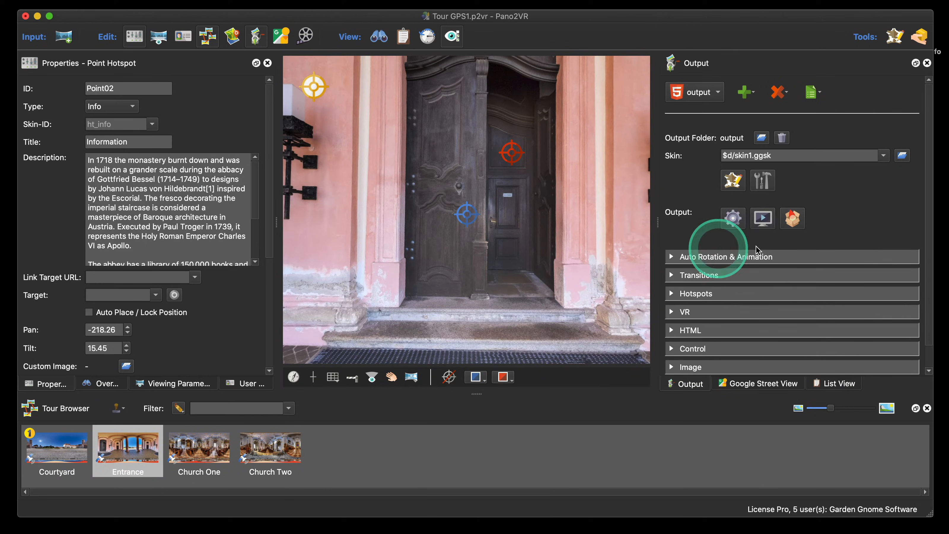
# Generate the output and retest the Entrance node's Information hotspot in the browser preview, closing the preview when done
pyautogui.click(738, 214)
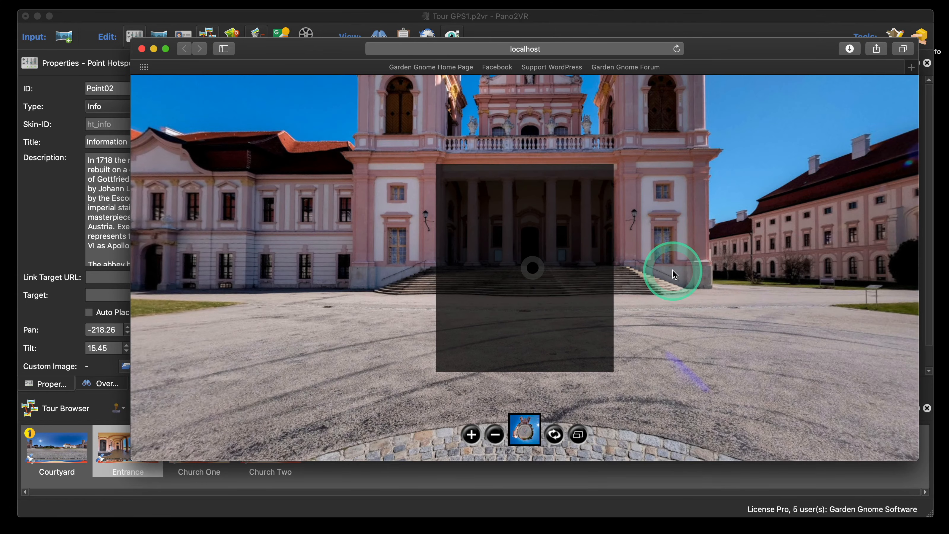
pyautogui.moveTo(644, 270); pyautogui.dragTo(824, 268)
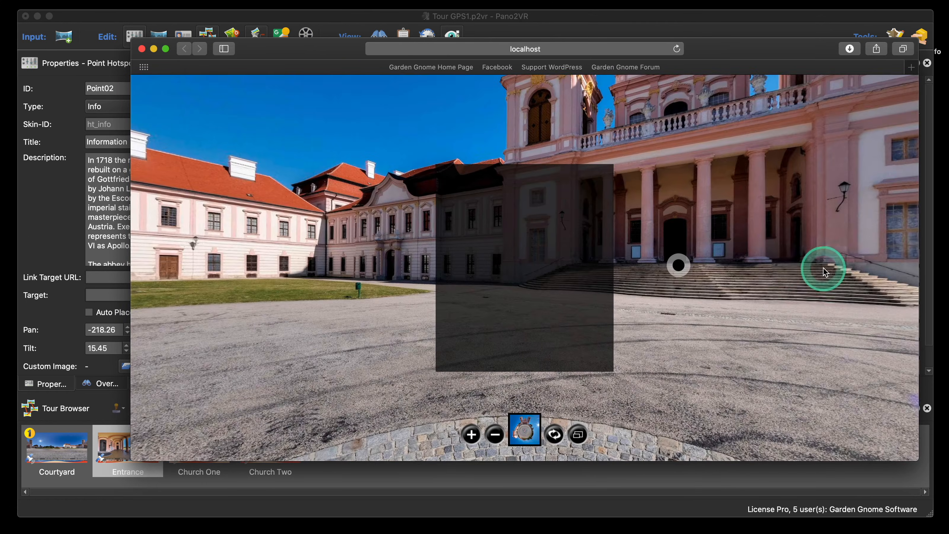
pyautogui.click(688, 262)
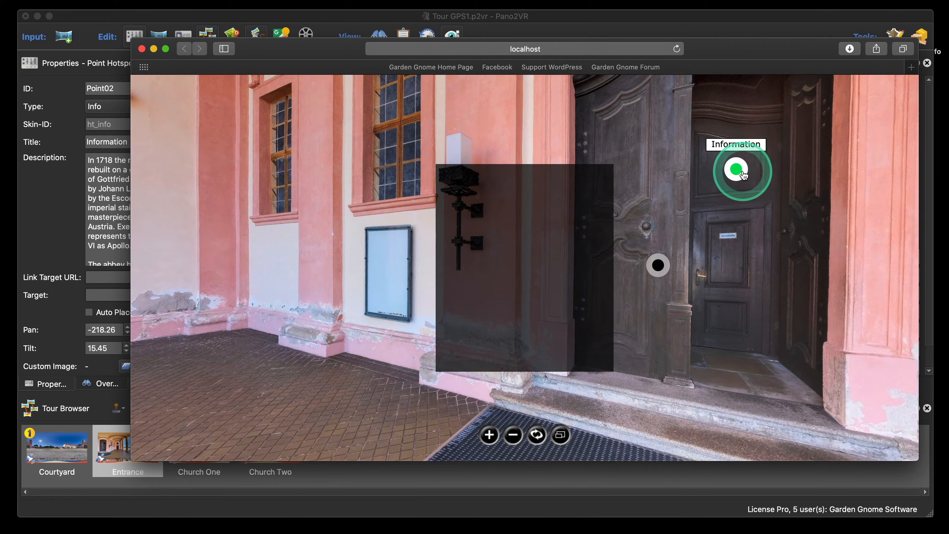
pyautogui.click(743, 174)
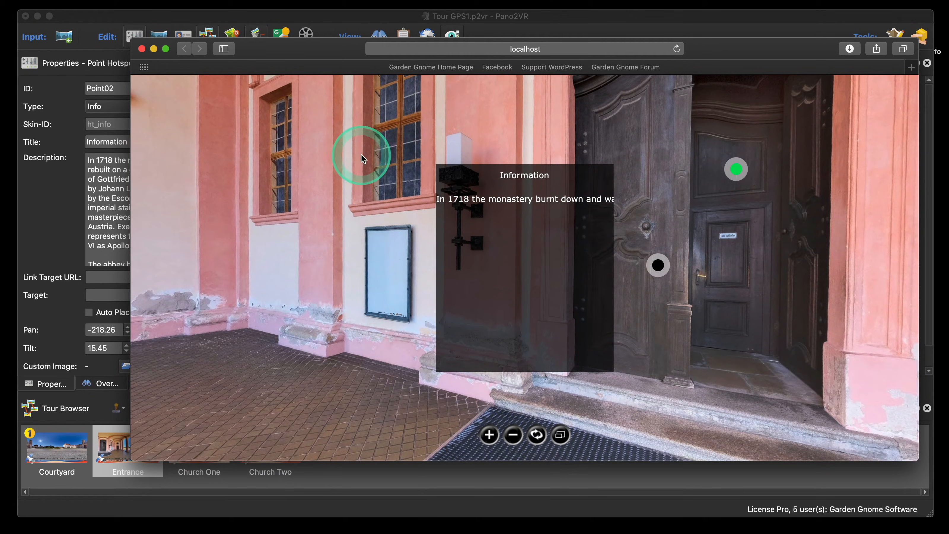
pyautogui.click(142, 49)
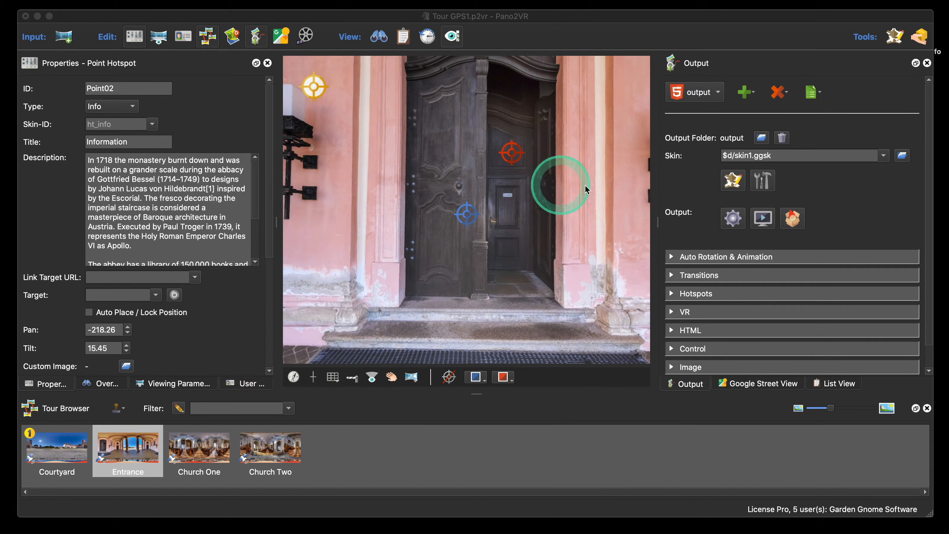
# Reopen the skin, rename the ht_info hotspot template to ht_info_2, and save and close the skin
pyautogui.click(727, 187)
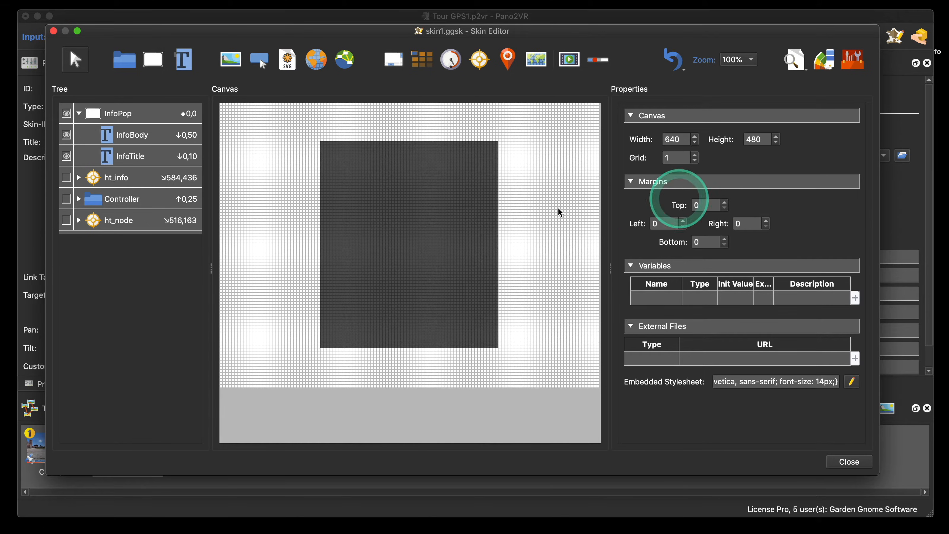
pyautogui.click(124, 178)
pyautogui.click(714, 139)
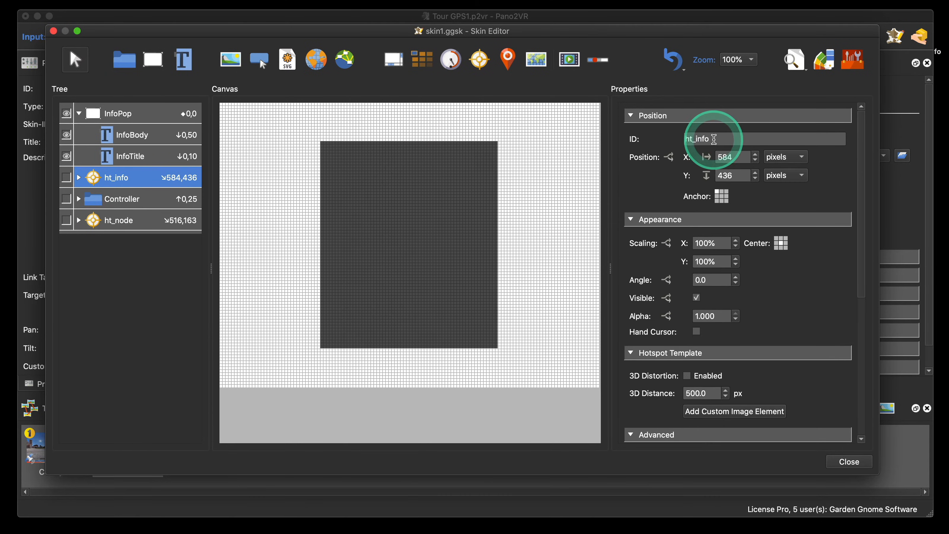
pyautogui.write('_2')
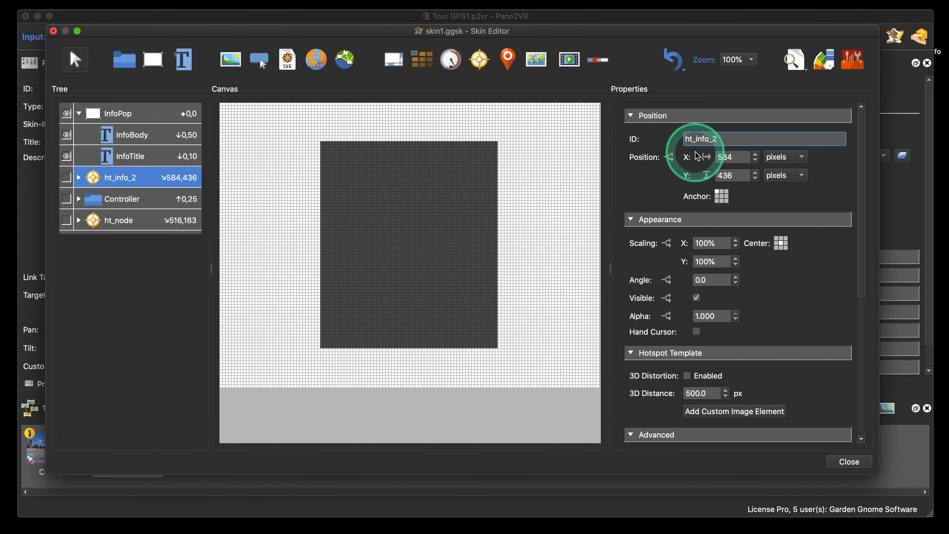
pyautogui.click(850, 462)
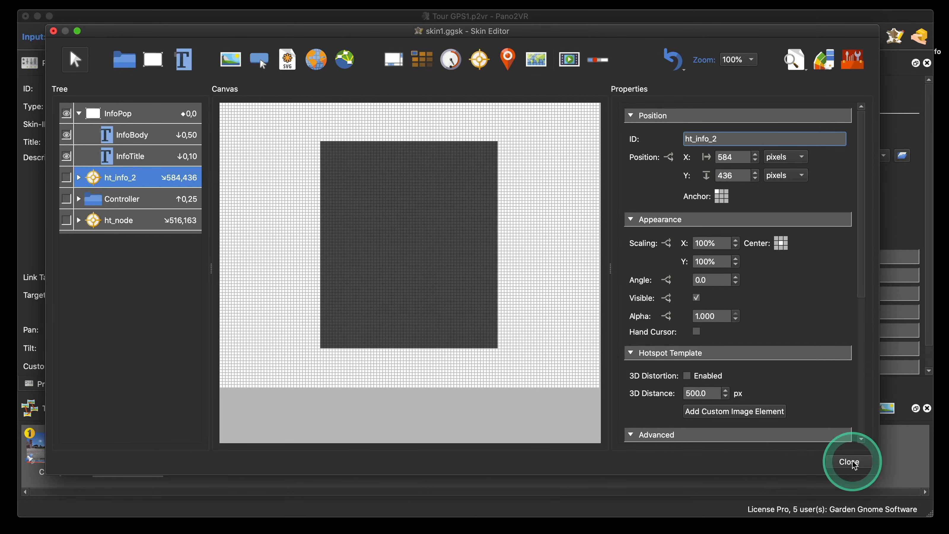
pyautogui.click(533, 262)
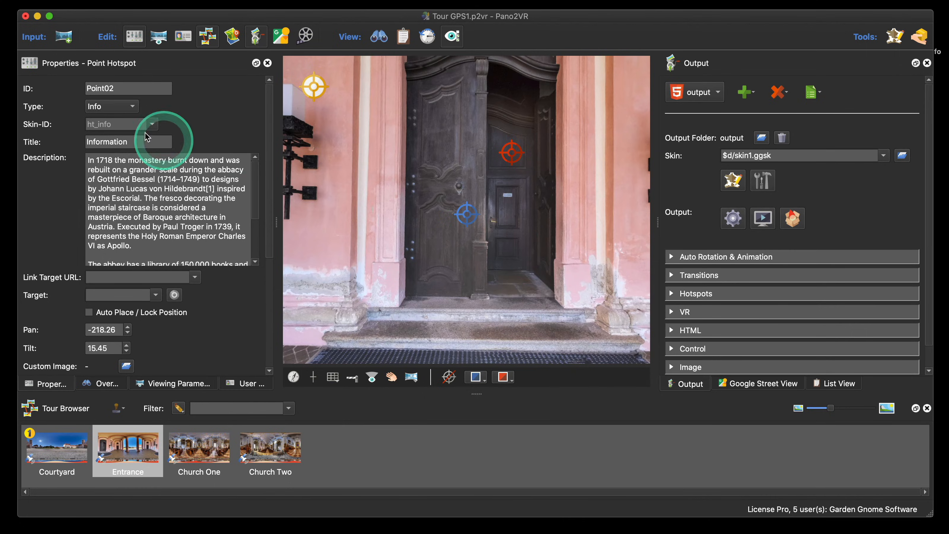
# Check the Point02 hotspot's available Skin-IDs, then reopen the skin and rename the ht_info_2 hotspot template to ht_info
pyautogui.click(143, 129)
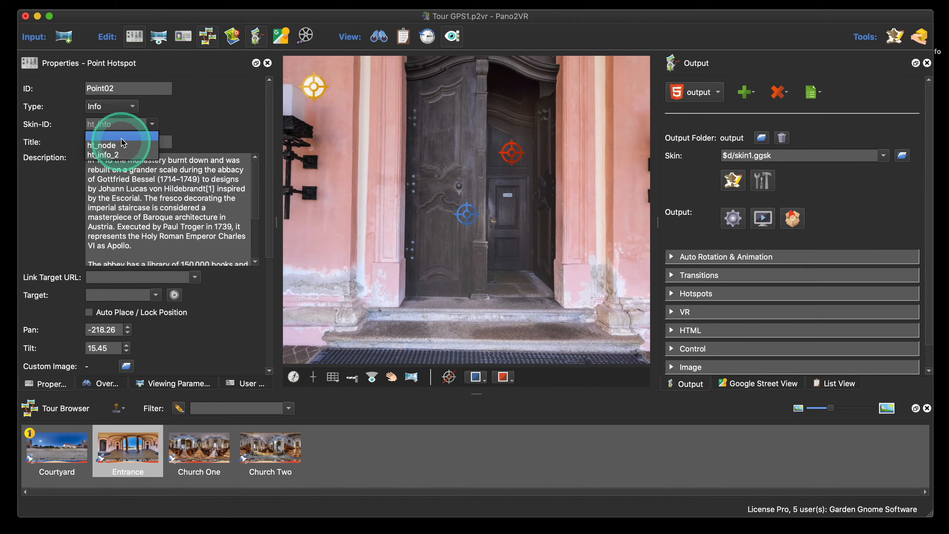
pyautogui.click(124, 125)
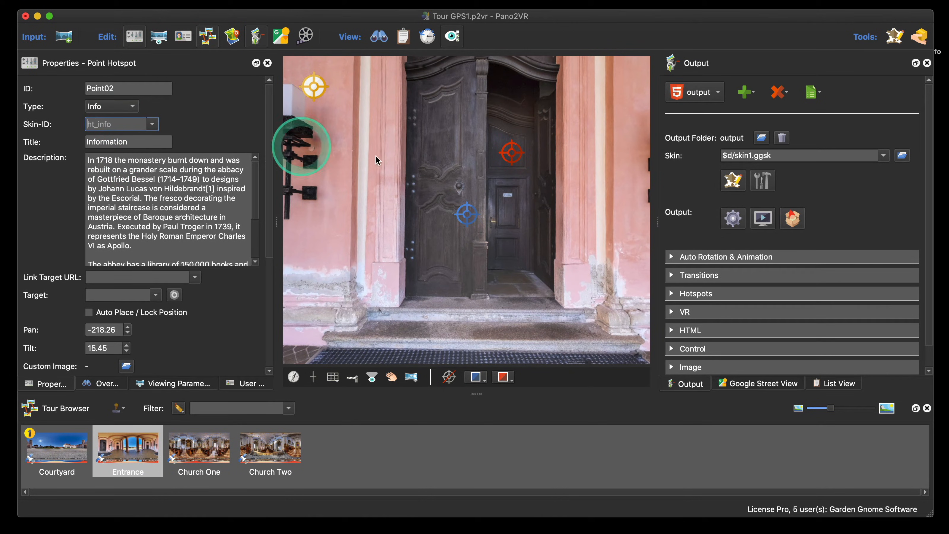
pyautogui.click(731, 180)
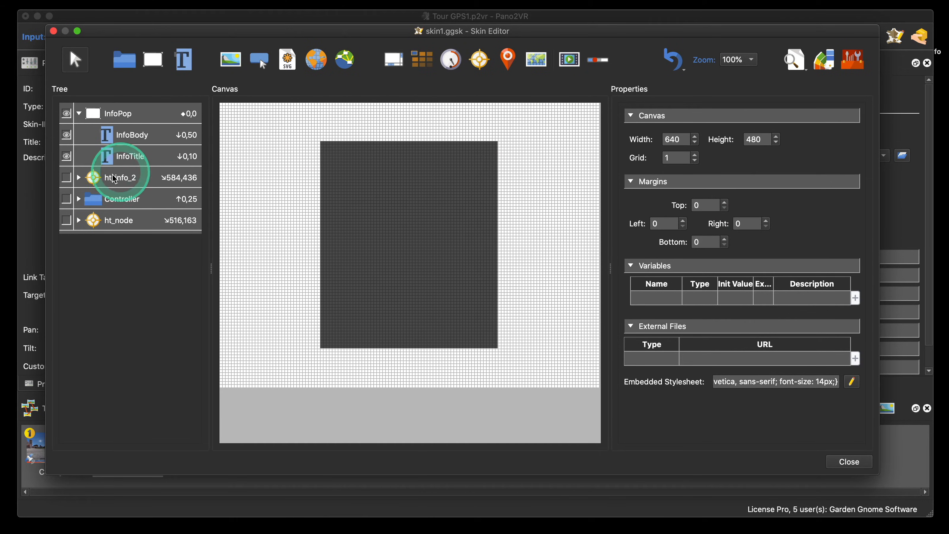
pyautogui.click(127, 178)
pyautogui.click(728, 139)
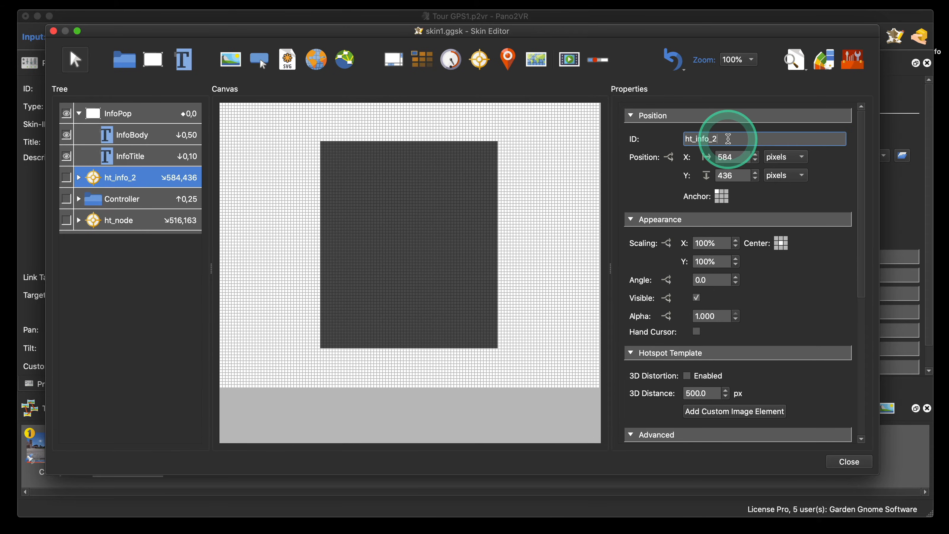
pyautogui.press('BackSpace')
pyautogui.press('BackSpace')
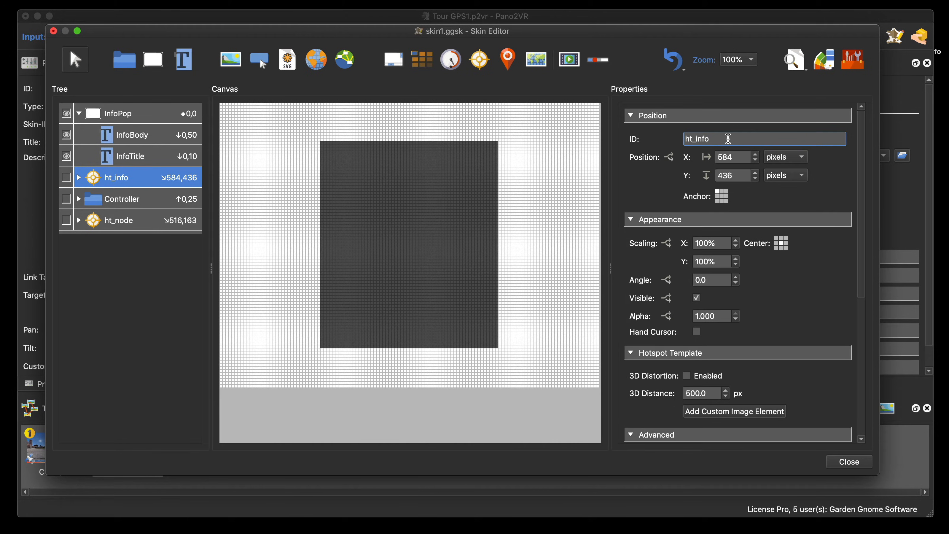
pyautogui.scroll(-1, 725, 135)
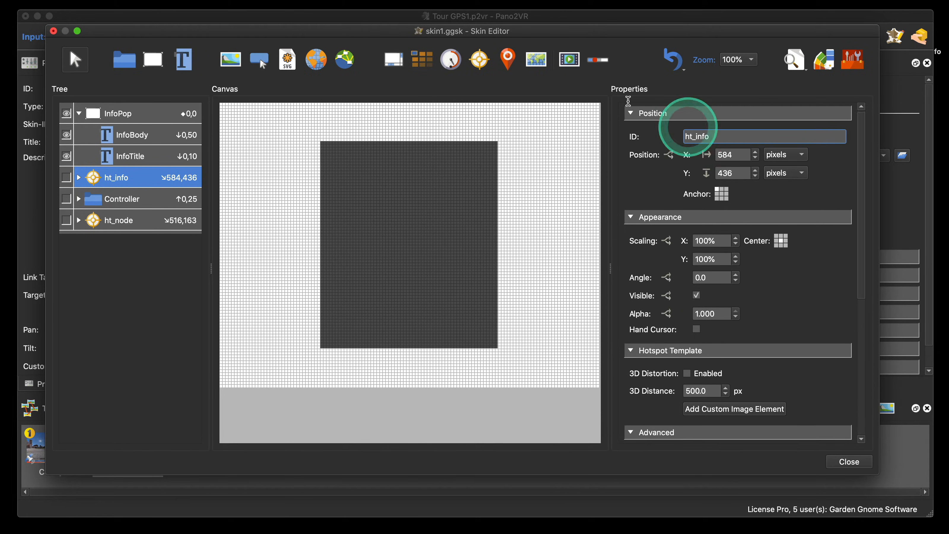
# Move the Skin Editor window aside to compare the ht_info template's ID with the Point02 hotspot's Skin-ID
pyautogui.moveTo(353, 30); pyautogui.dragTo(438, 32)
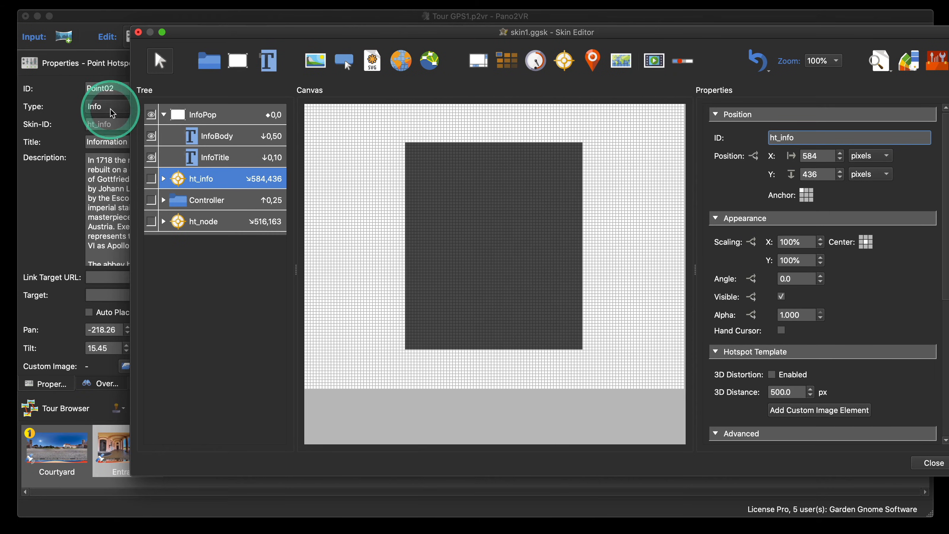
pyautogui.moveTo(202, 33); pyautogui.dragTo(355, 24)
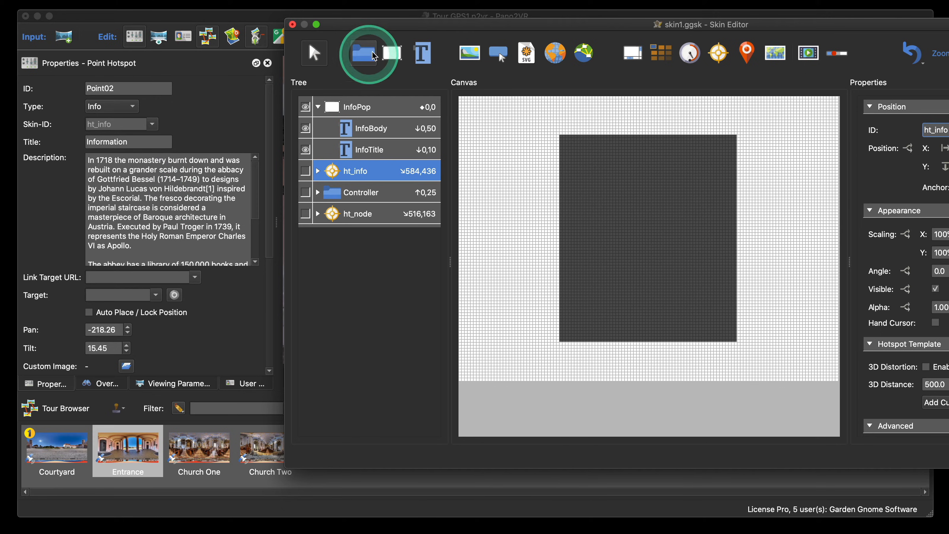
pyautogui.moveTo(409, 24); pyautogui.dragTo(186, 26)
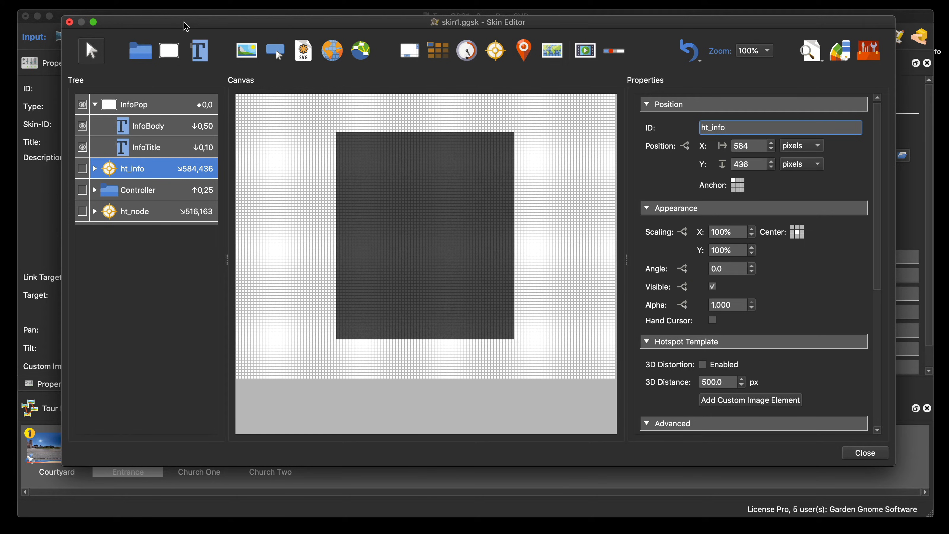
# Draw a rectangle about 18 by 19 pixels, place it over the popup's upper area, and nest it under InfoBody
pyautogui.click(169, 51)
pyautogui.moveTo(255, 121); pyautogui.dragTo(266, 134)
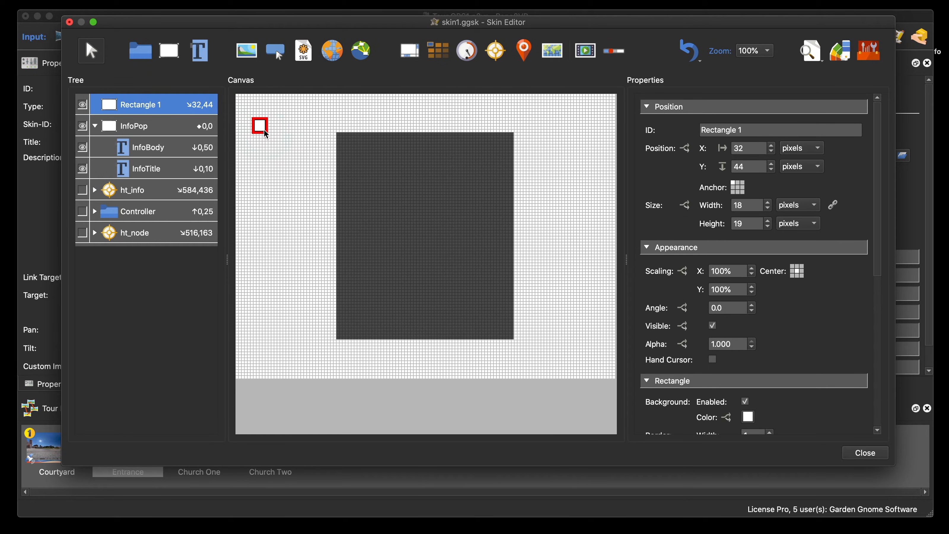
pyautogui.click(261, 130)
pyautogui.click(169, 149)
pyautogui.moveTo(259, 125); pyautogui.dragTo(489, 184)
pyautogui.moveTo(120, 106); pyautogui.dragTo(146, 149)
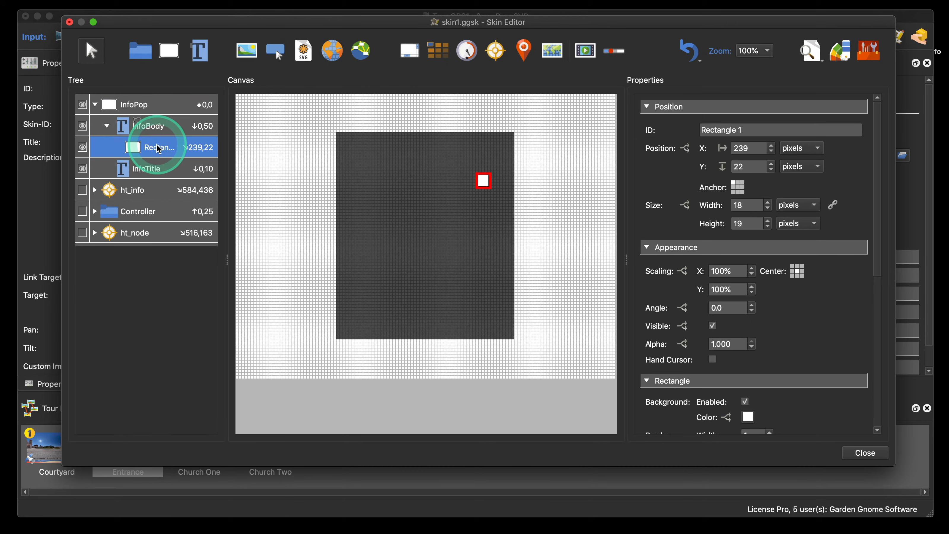
# Anchor the small rectangle to its parent's upper-right corner and set its X and Y positions to 10 pixels
pyautogui.click(722, 173)
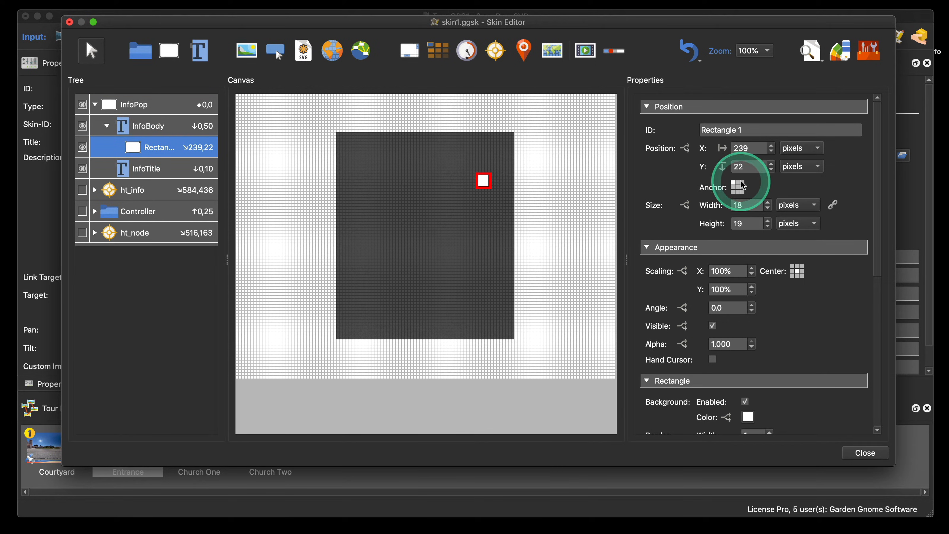
pyautogui.click(720, 149)
pyautogui.write('10')
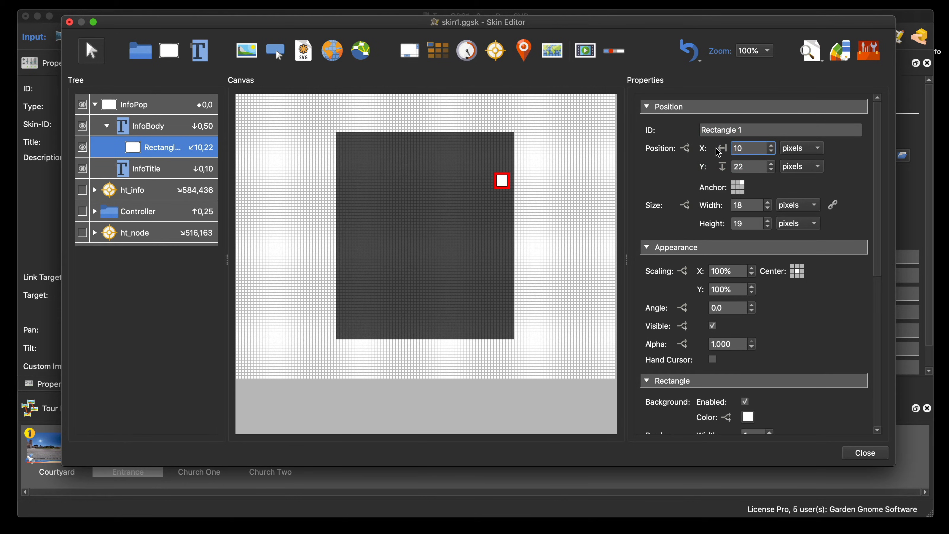
pyautogui.press('Tab')
pyautogui.write('10')
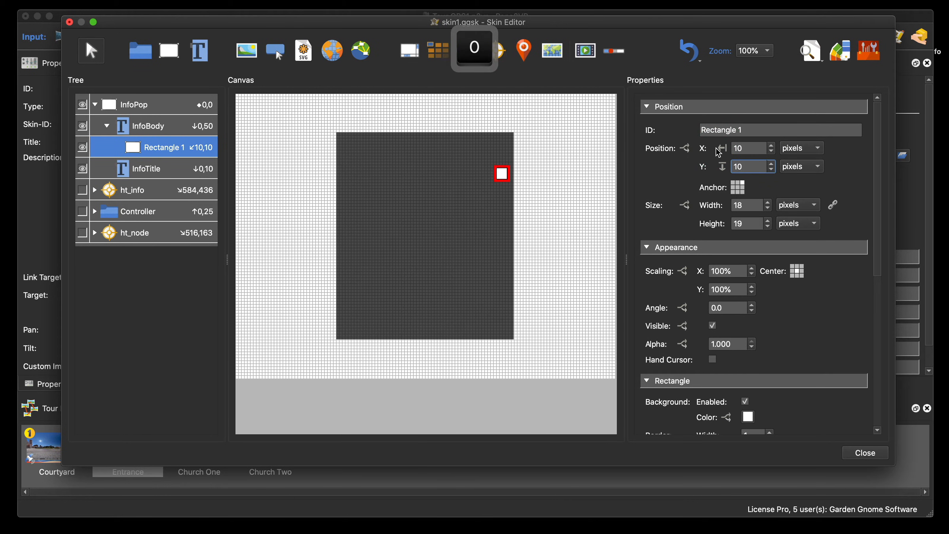
# Check the small rectangle's placement in the skin's live preview, close the preview, and delete the rectangle
pyautogui.click(812, 55)
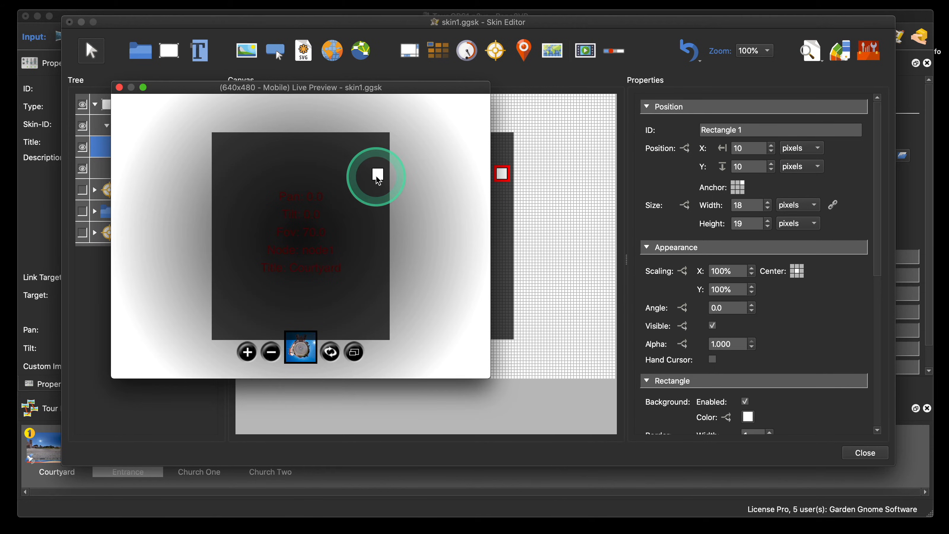
pyautogui.click(119, 88)
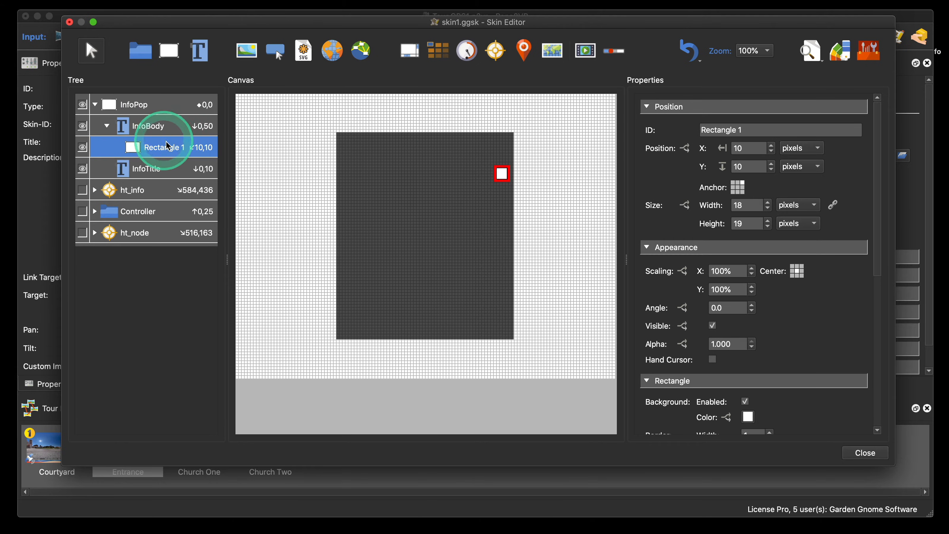
pyautogui.press('BackSpace')
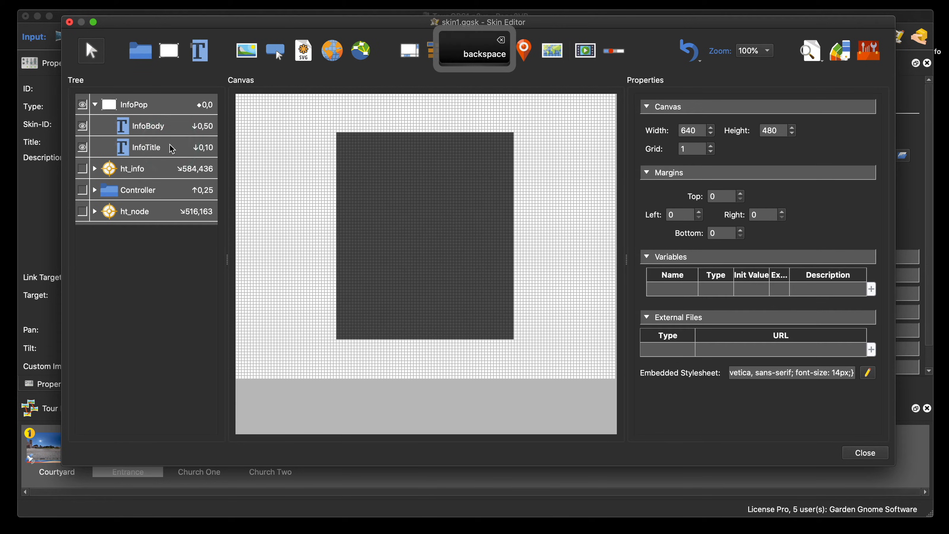
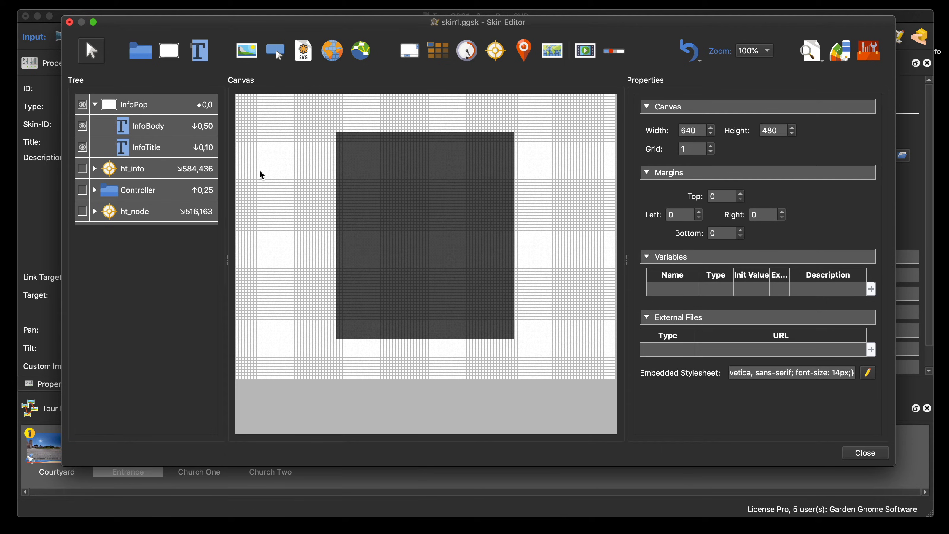
# Make the InfoPop rectangle initially invisible by turning off its Visible option
pyautogui.click(615, 165)
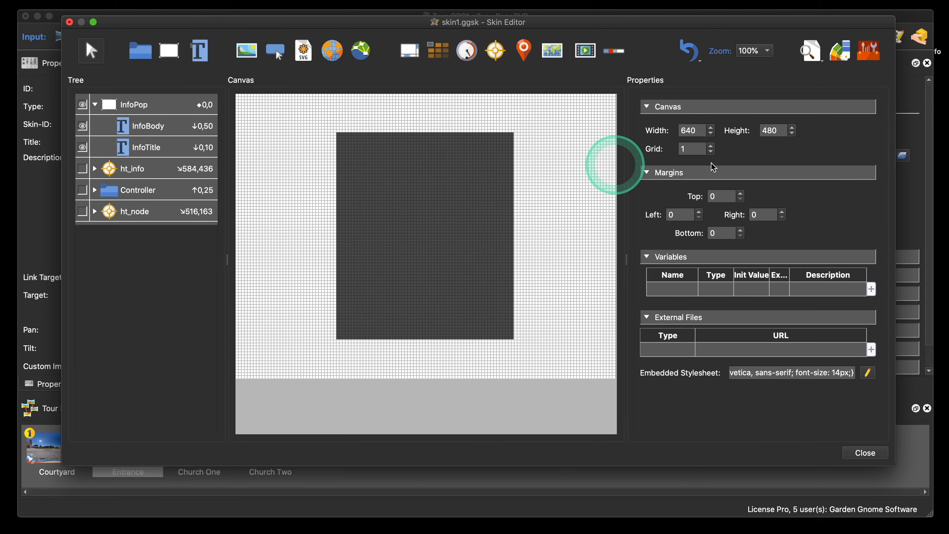
pyautogui.press('super+Tab')
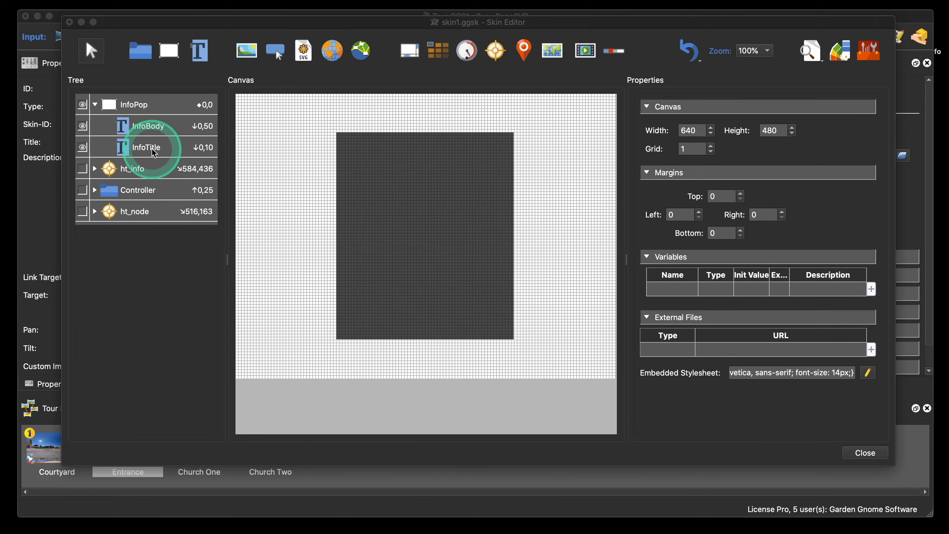
pyautogui.click(147, 104)
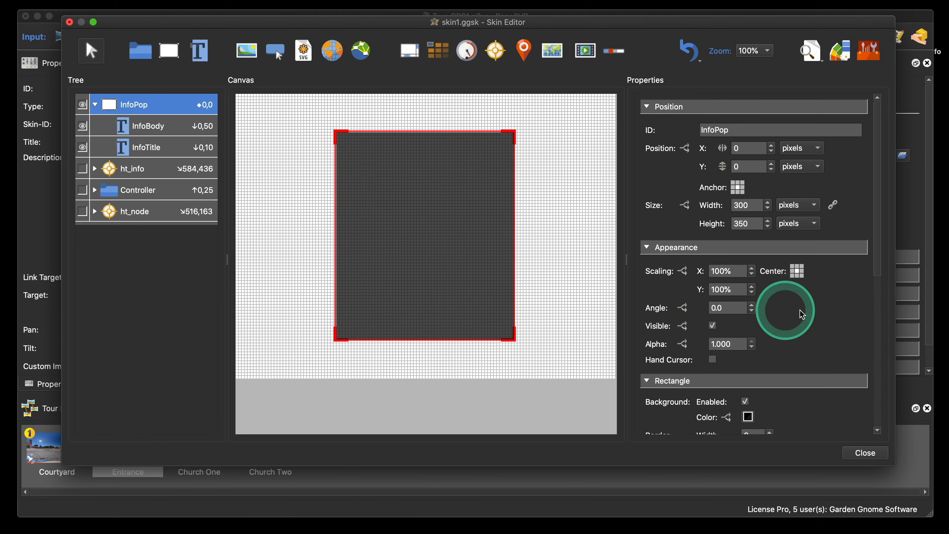
pyautogui.scroll(-5, 803, 314)
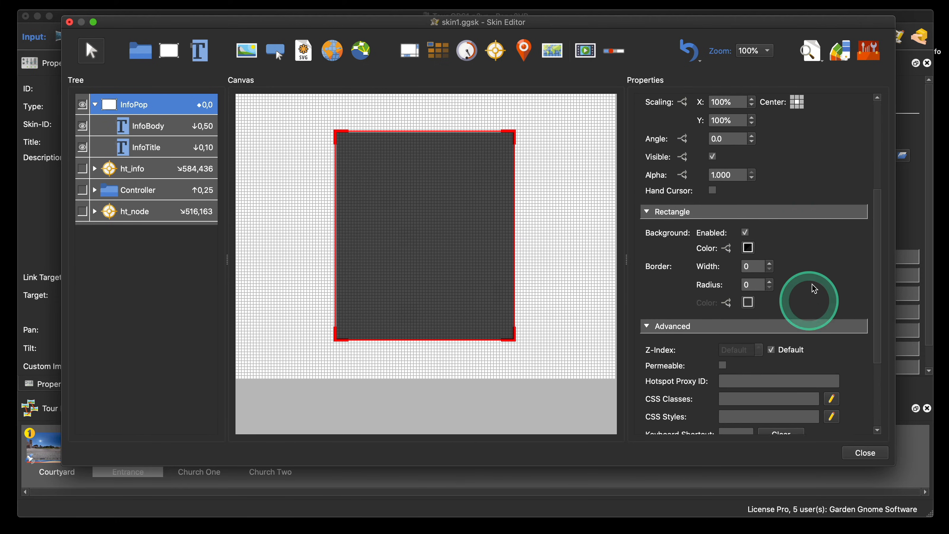
pyautogui.click(712, 151)
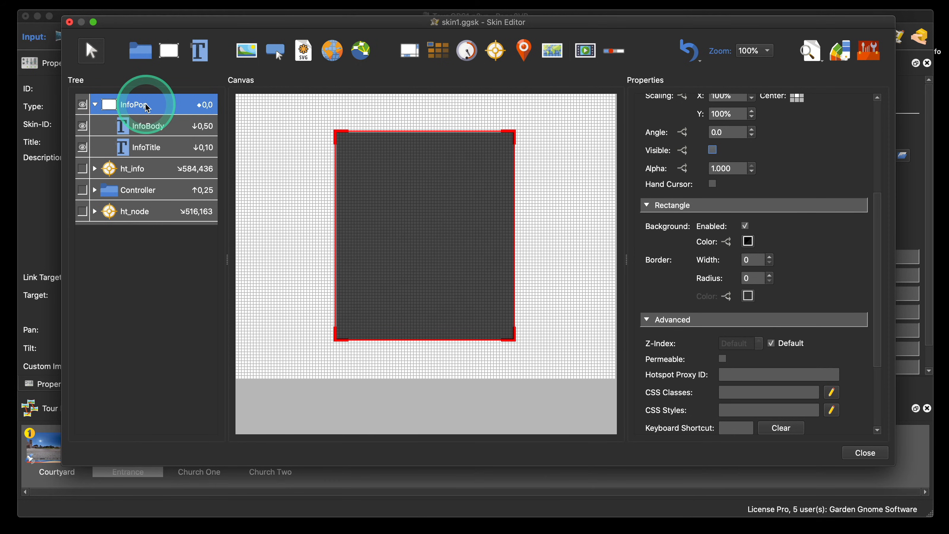
# Add a Mouse Click action to ht_info with Visibility set to Show Element targeting InfoPop, and save and close the skin
pyautogui.click(136, 168)
pyautogui.scroll(-10, 837, 297)
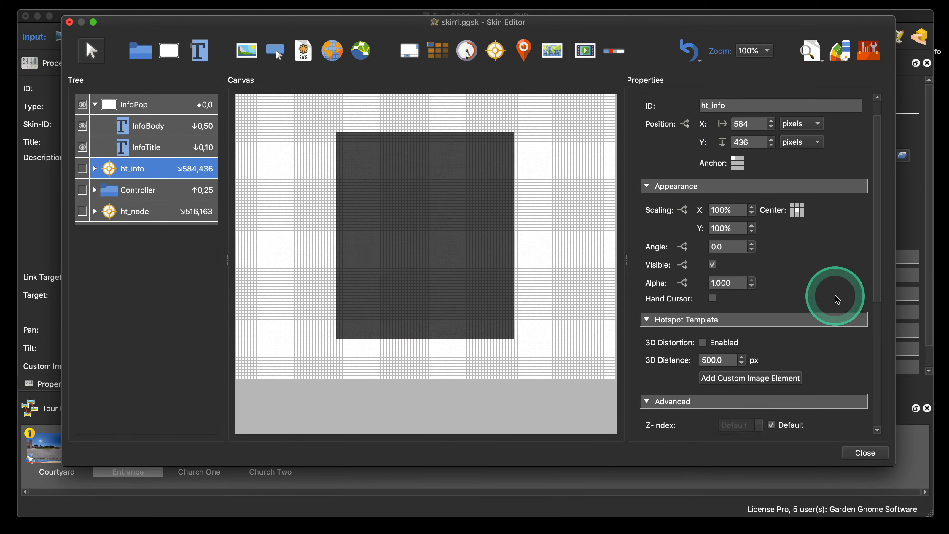
pyautogui.doubleClick(673, 369)
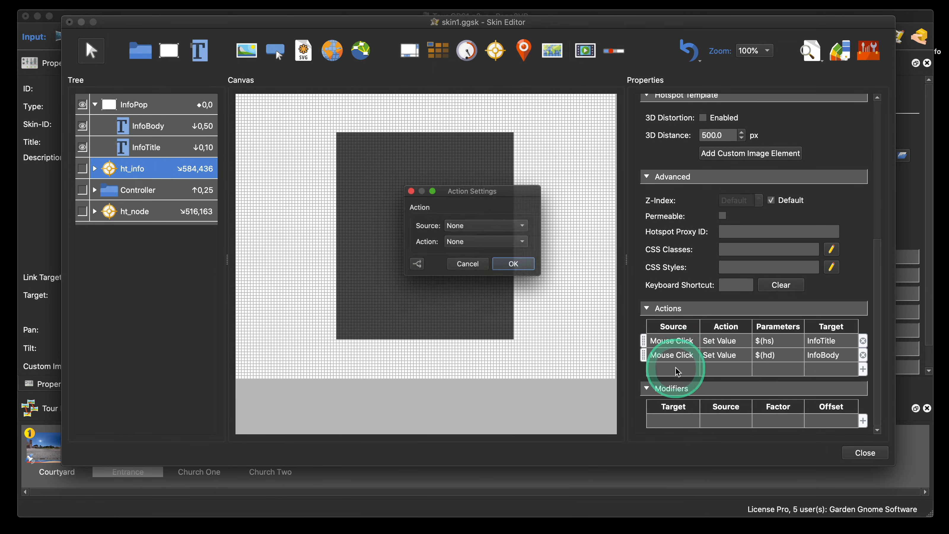
pyautogui.click(477, 230)
pyautogui.click(478, 226)
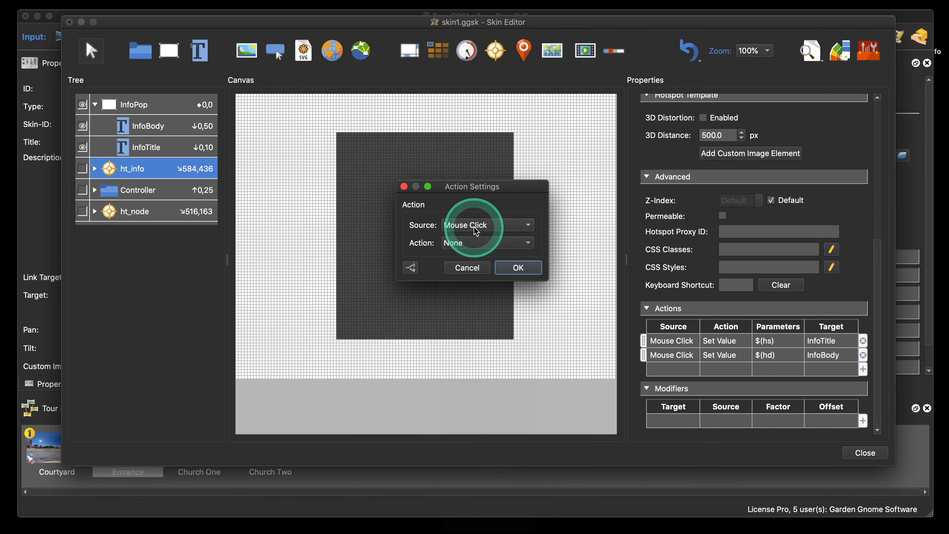
pyautogui.click(477, 244)
pyautogui.click(499, 382)
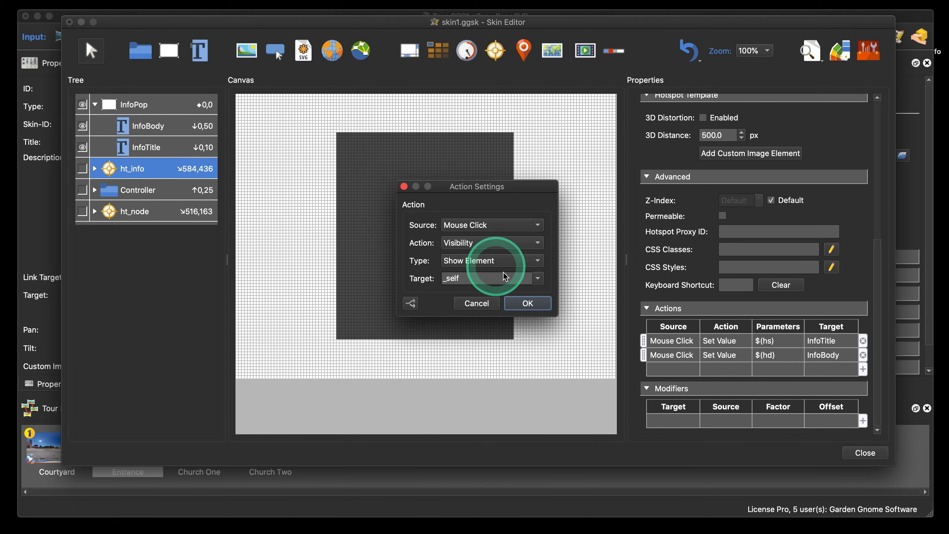
pyautogui.click(538, 279)
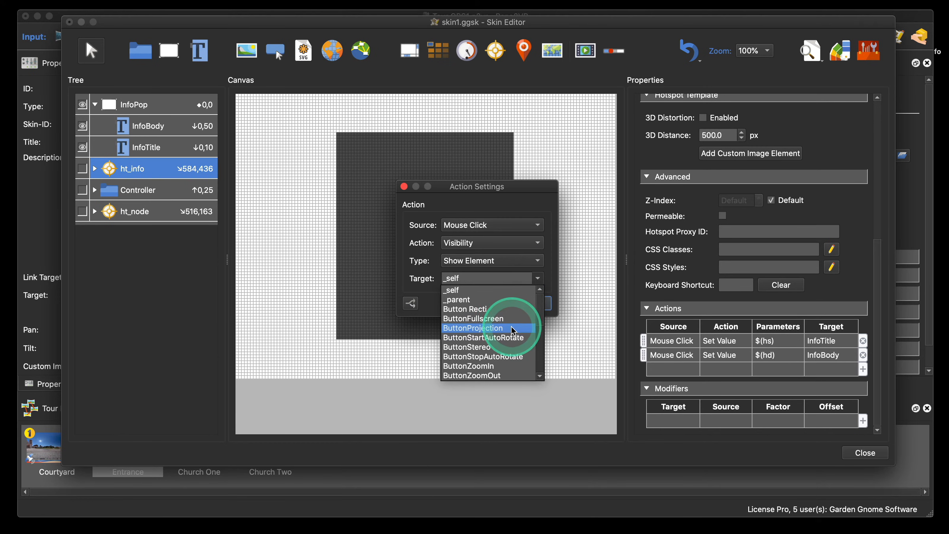
pyautogui.scroll(-3, 514, 331)
pyautogui.scroll(-3, 513, 330)
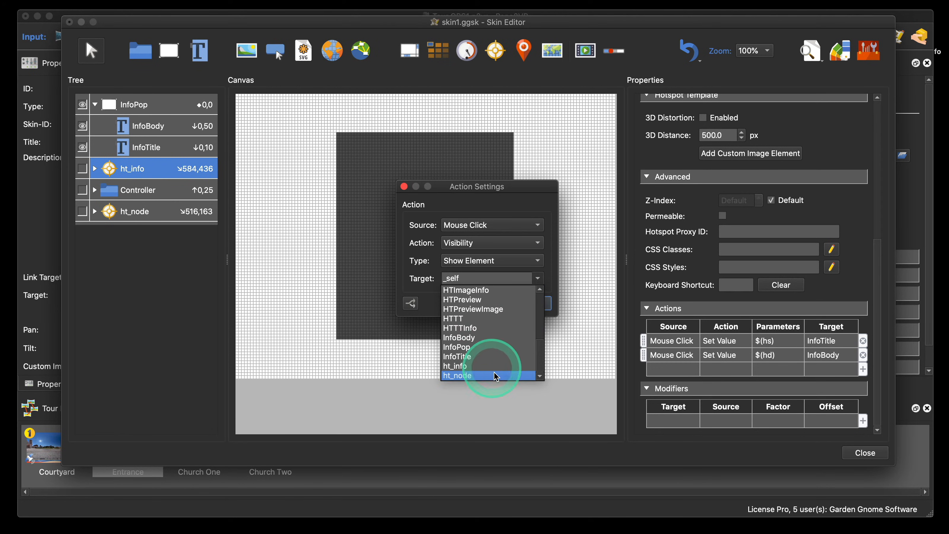
pyautogui.click(490, 346)
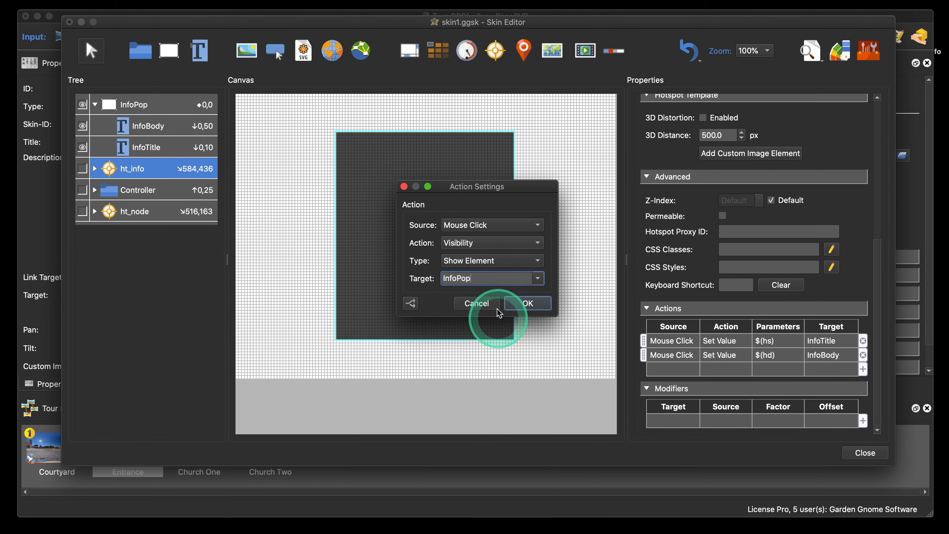
pyautogui.click(526, 304)
pyautogui.click(864, 452)
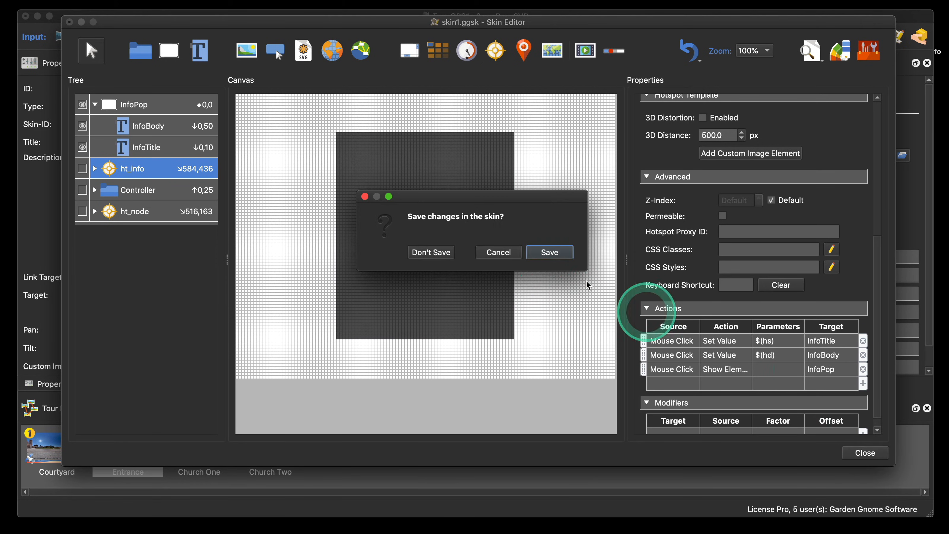
pyautogui.click(548, 253)
# Generate the output, enter the Entrance node and trigger its Information hotspot in the browser preview, closing the preview when done
pyautogui.click(731, 214)
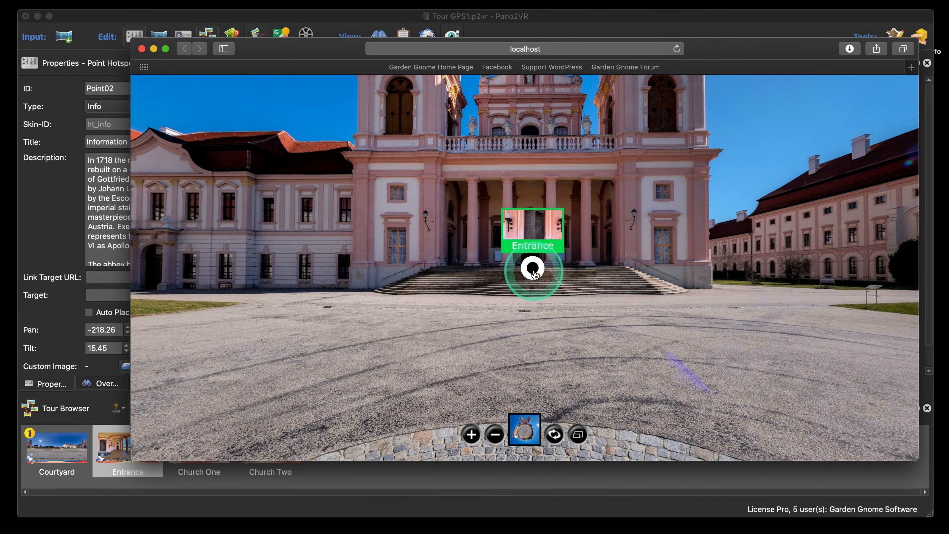
pyautogui.click(526, 266)
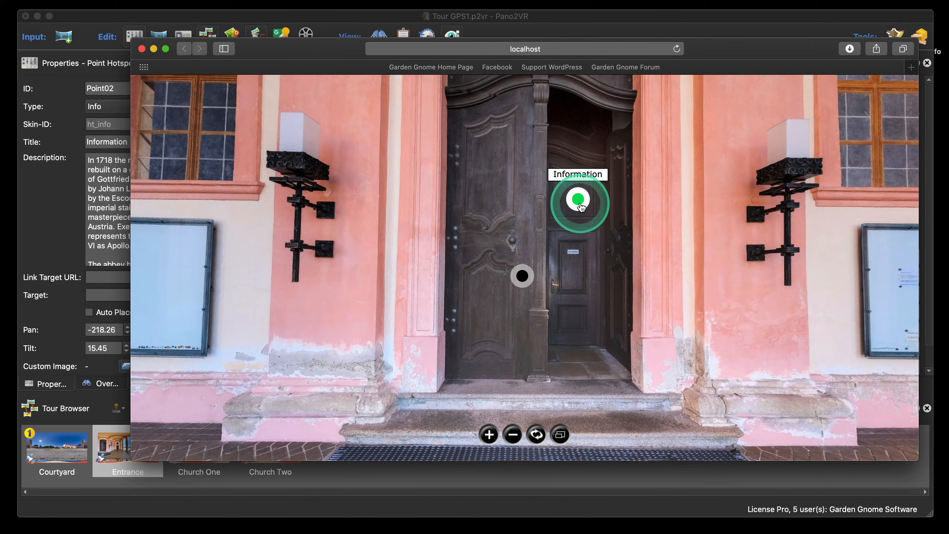
pyautogui.click(579, 205)
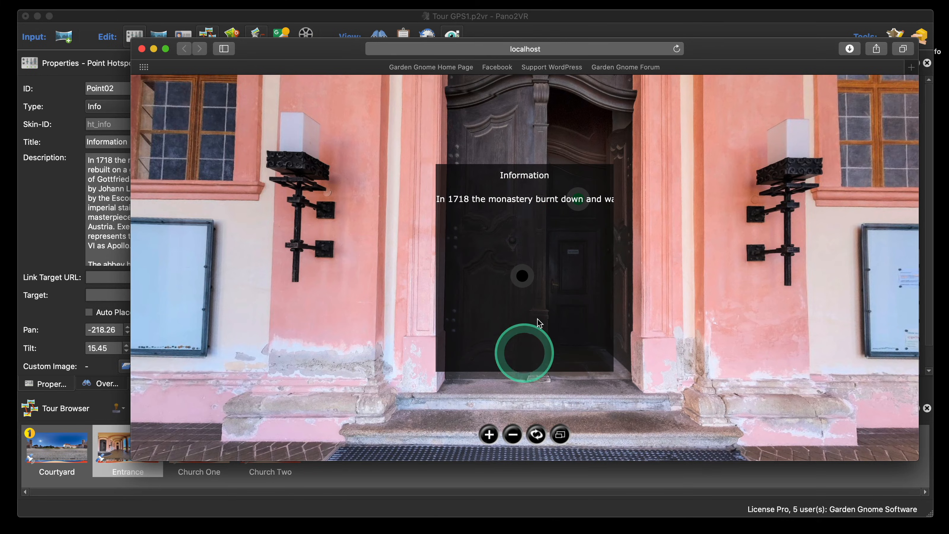
pyautogui.click(141, 49)
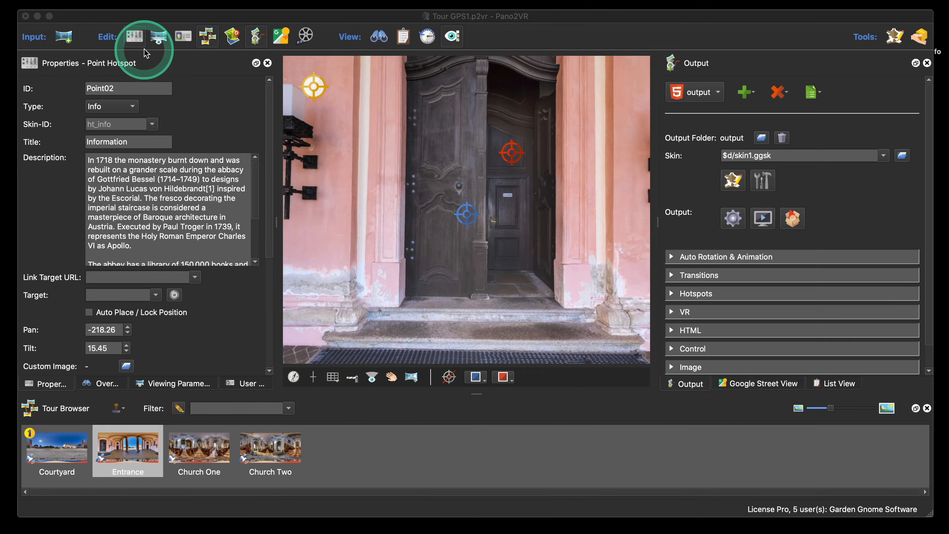
# Open the skin for editing, add a text box near the upper-right corner of the InfoPop rectangle, and nest it inside InfoPop
pyautogui.click(734, 183)
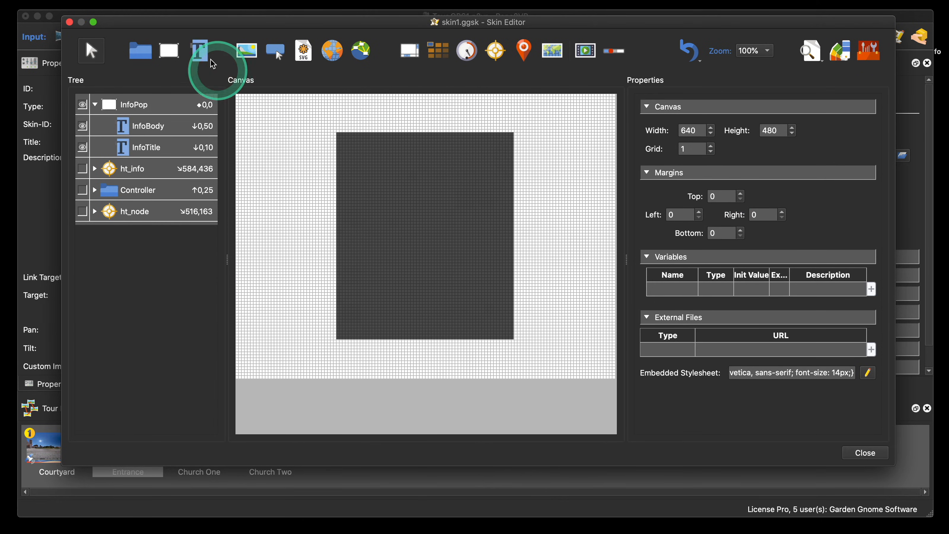
pyautogui.click(198, 50)
pyautogui.moveTo(485, 125)
pyautogui.mouseDown()
pyautogui.moveTo(564, 126)
pyautogui.moveTo(479, 141)
pyautogui.mouseUp()
pyautogui.moveTo(146, 109); pyautogui.dragTo(144, 125)
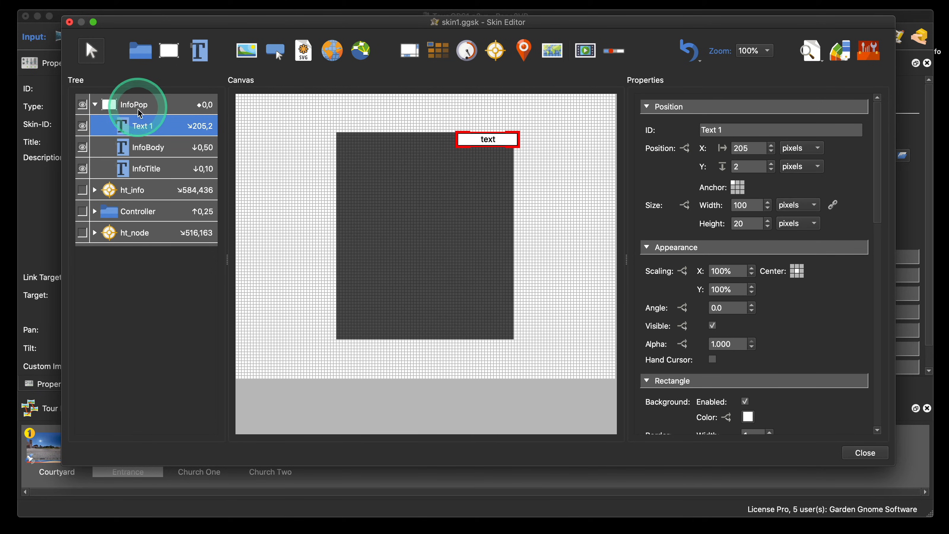
pyautogui.moveTo(500, 142); pyautogui.dragTo(505, 146)
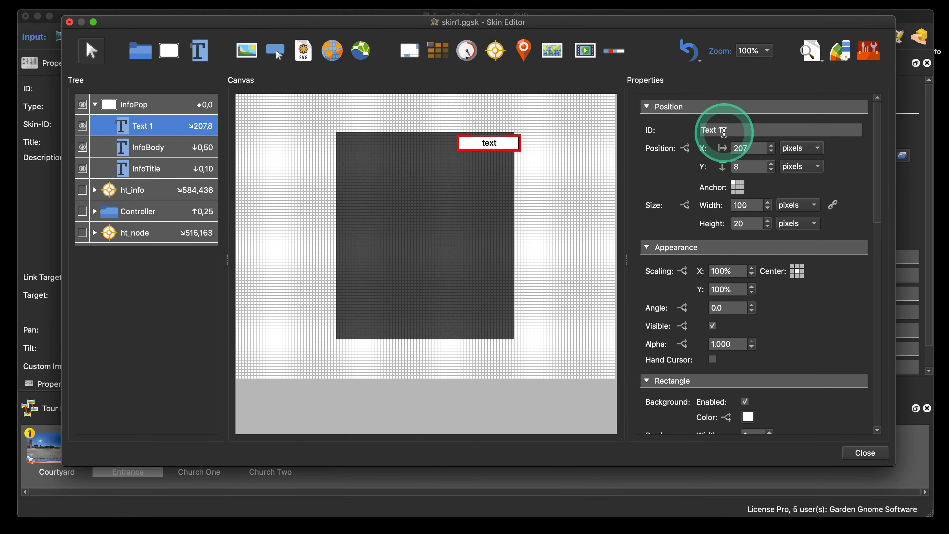
# Rename the new text element's ID to ButtonCloseInfo
pyautogui.moveTo(723, 132); pyautogui.dragTo(696, 134)
pyautogui.write('Bu')
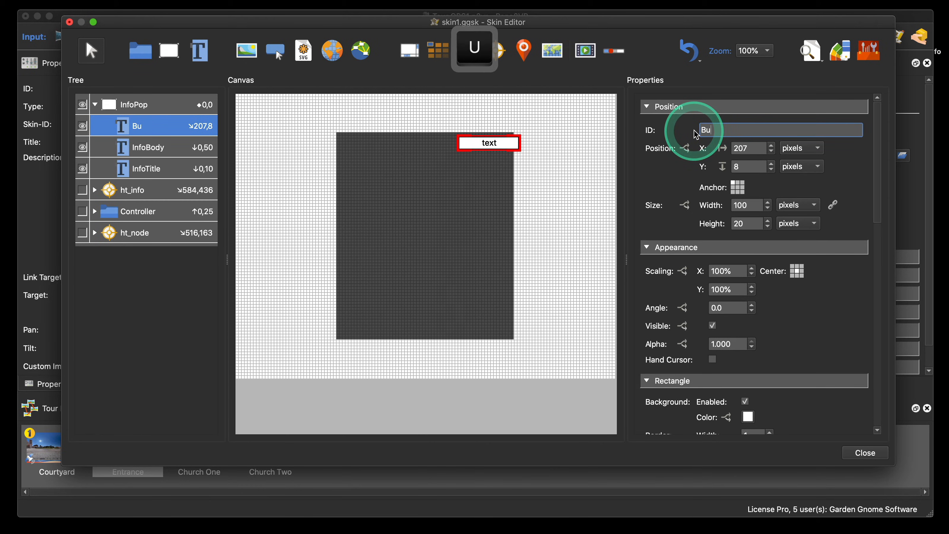
pyautogui.write('tton')
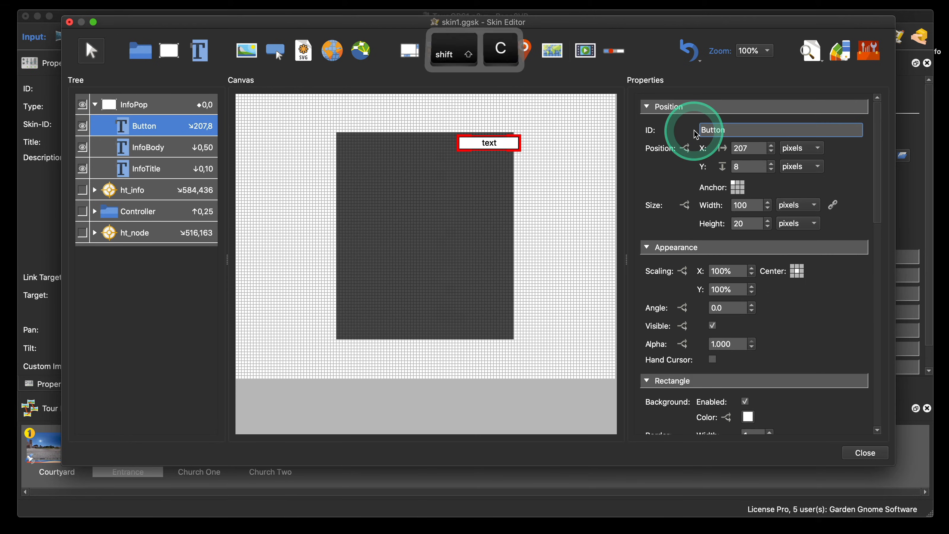
pyautogui.write('CloseInfo')
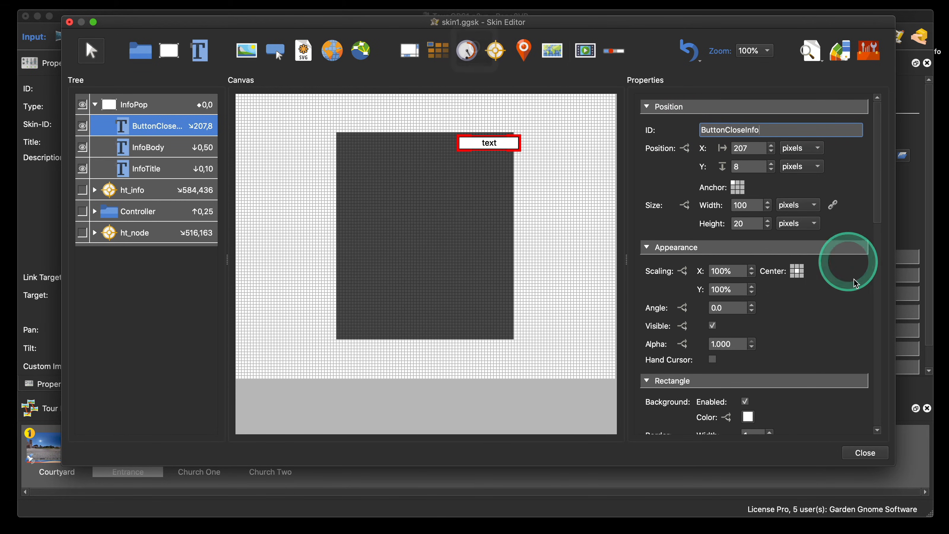
# Anchor ButtonCloseInfo to the top-right corner of InfoPop at X 0, Y 0 and set its width to 50 pixels
pyautogui.scroll(-5, 837, 333)
pyautogui.scroll(5, 836, 333)
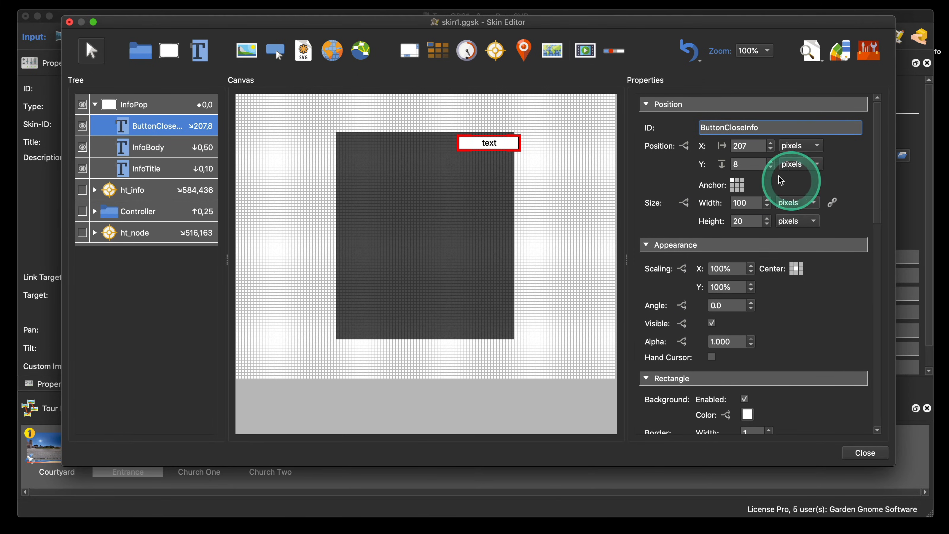
pyautogui.click(743, 181)
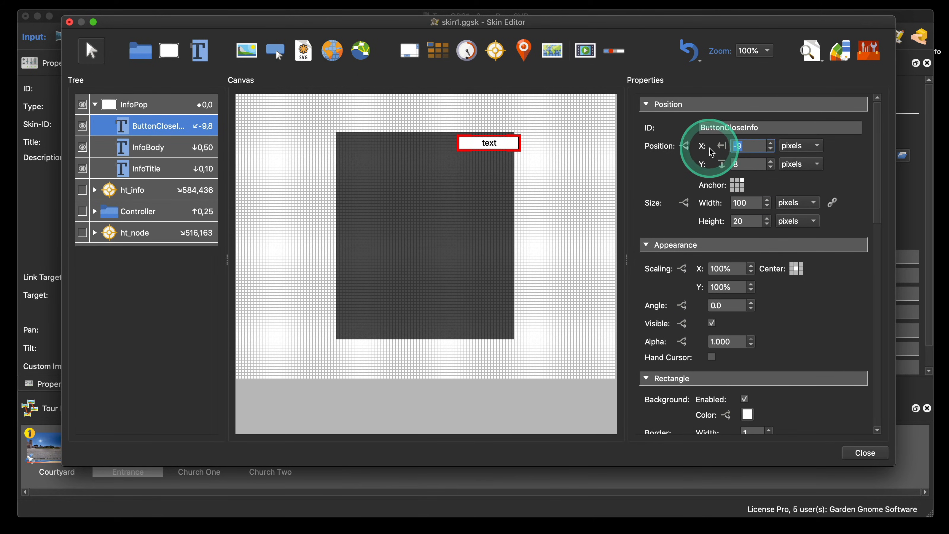
pyautogui.write('0')
pyautogui.click(738, 164)
pyautogui.write('0')
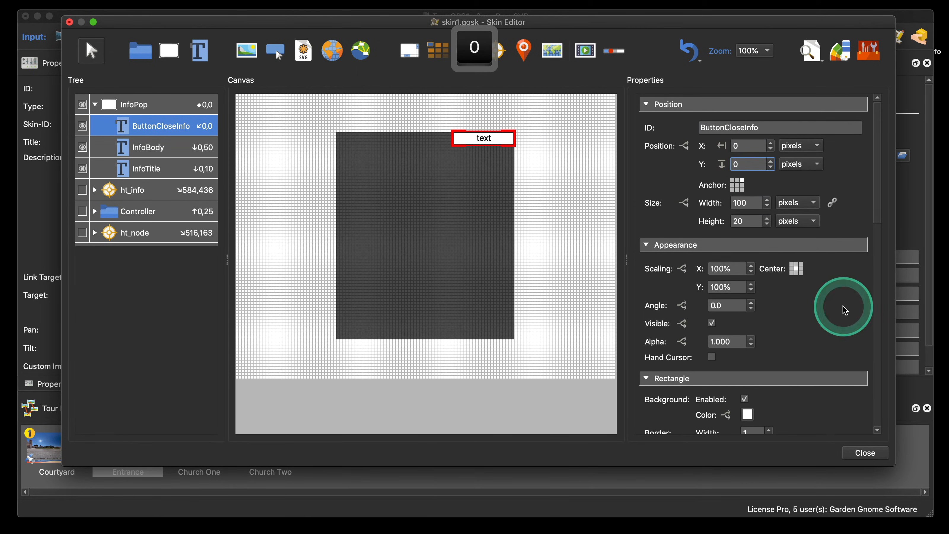
pyautogui.scroll(-1, 843, 310)
pyautogui.moveTo(752, 181); pyautogui.dragTo(721, 181)
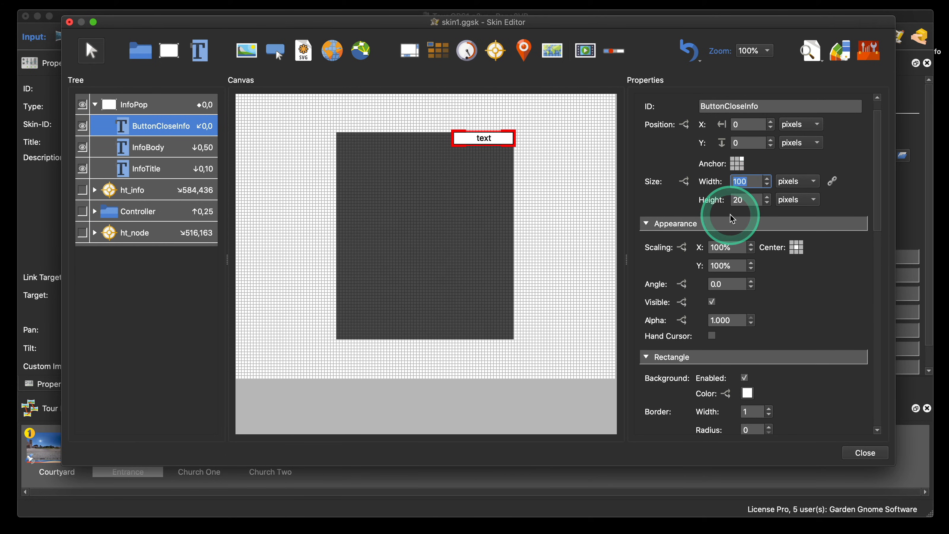
pyautogui.write('50')
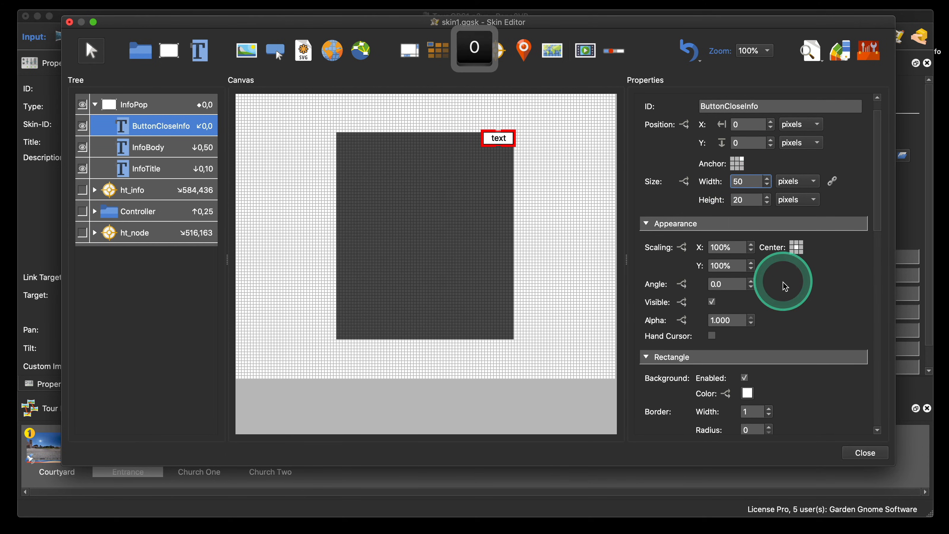
# Replace the placeholder text of ButtonCloseInfo with Close
pyautogui.scroll(-2, 785, 286)
pyautogui.scroll(-4, 785, 285)
pyautogui.moveTo(721, 274); pyautogui.dragTo(677, 276)
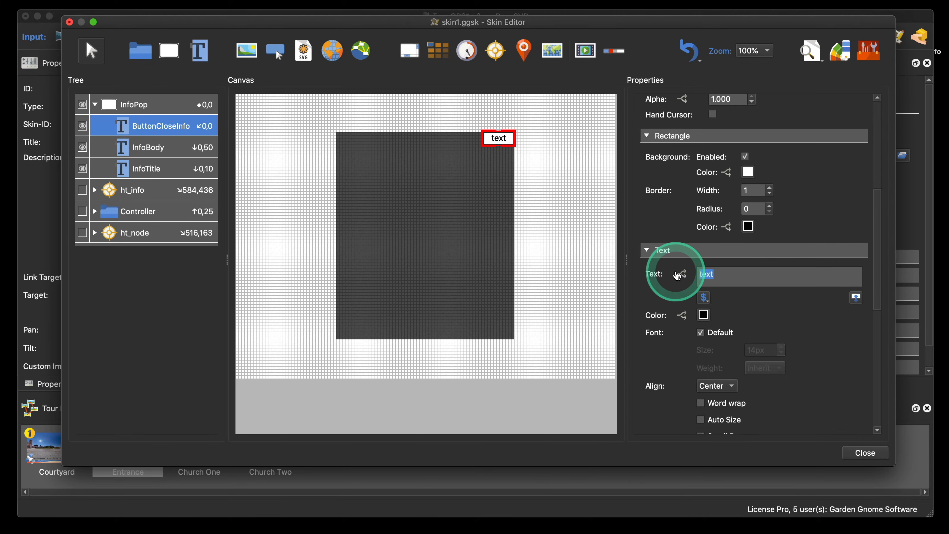
pyautogui.write('Close')
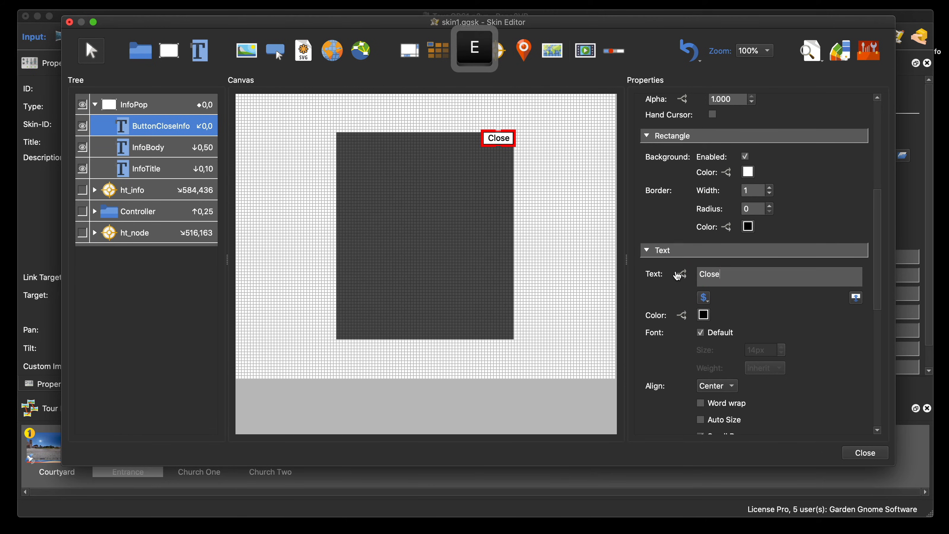
# Style ButtonCloseInfo with the background disabled, Hand Cursor enabled, border width 0 and white text
pyautogui.scroll(3, 822, 198)
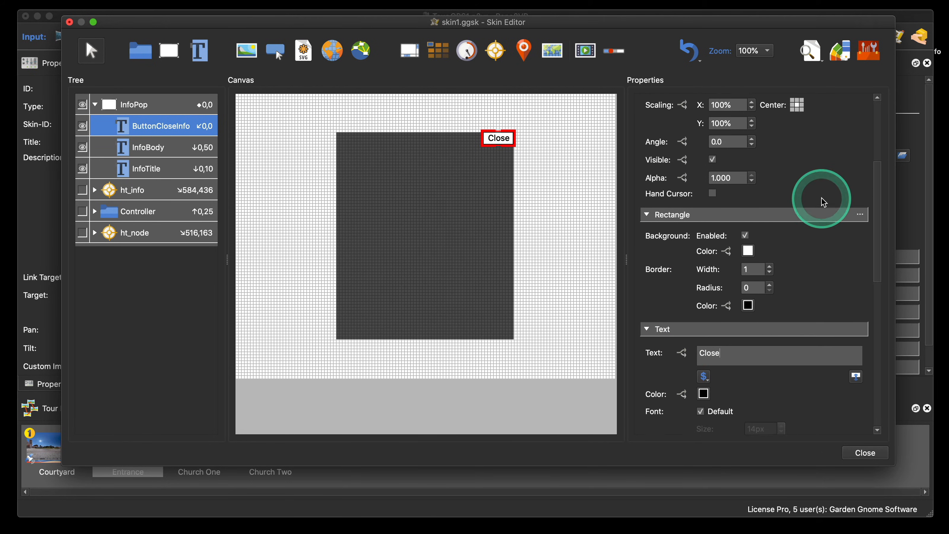
pyautogui.click(745, 261)
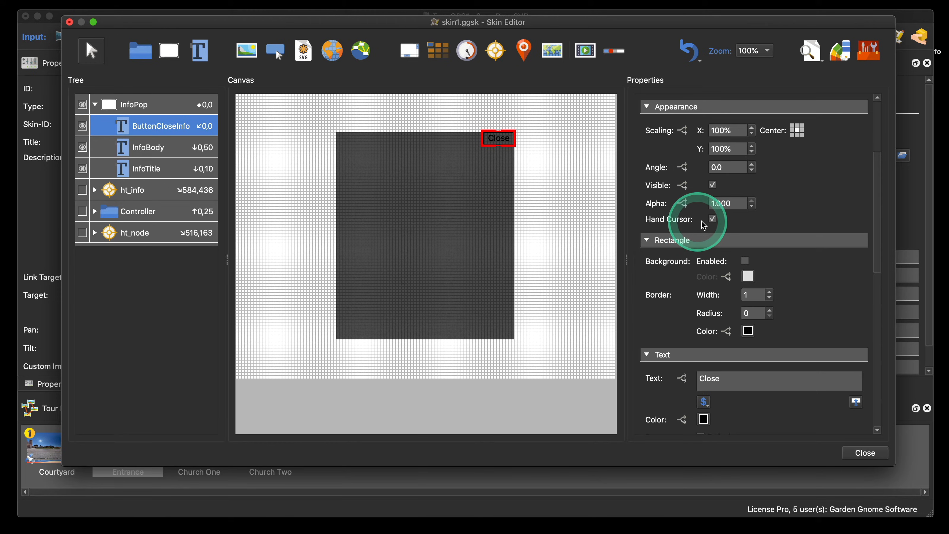
pyautogui.scroll(-5, 790, 228)
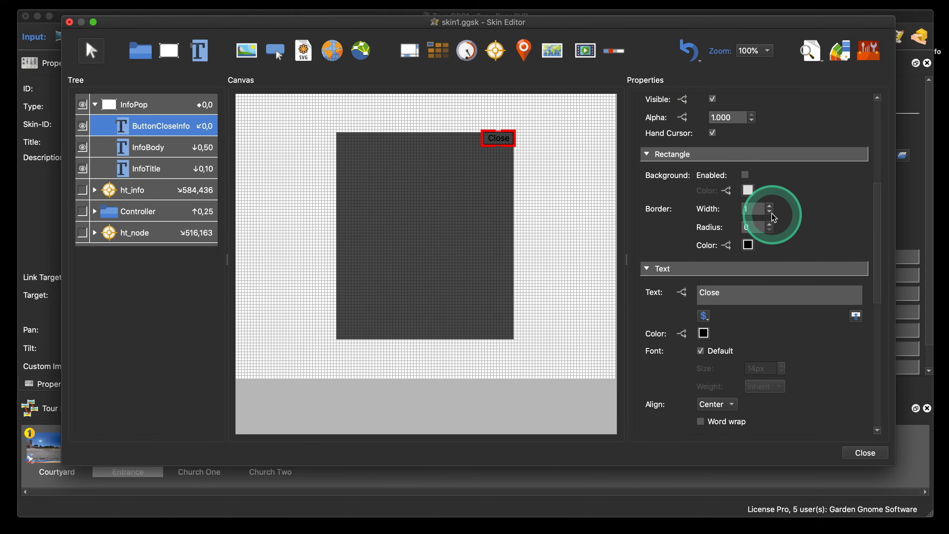
pyautogui.click(769, 213)
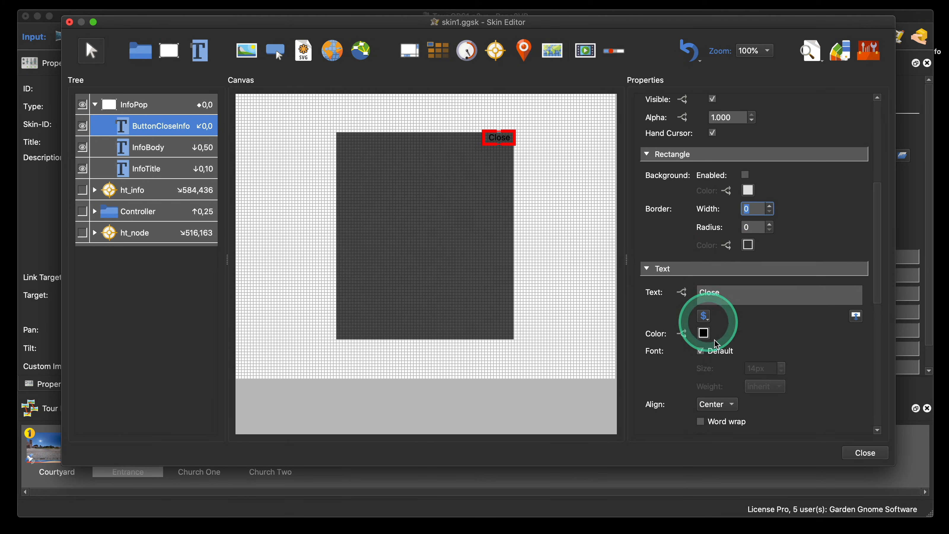
pyautogui.click(704, 337)
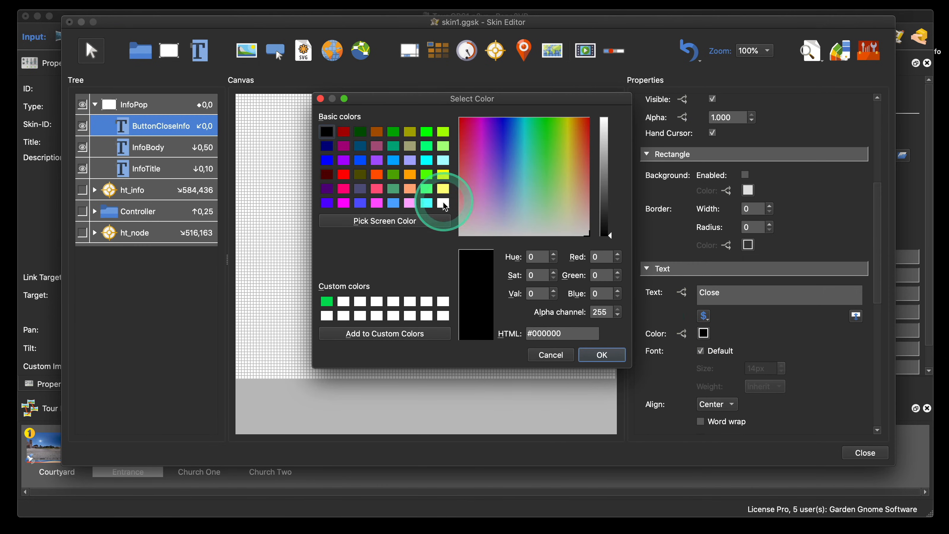
pyautogui.click(443, 202)
pyautogui.click(599, 356)
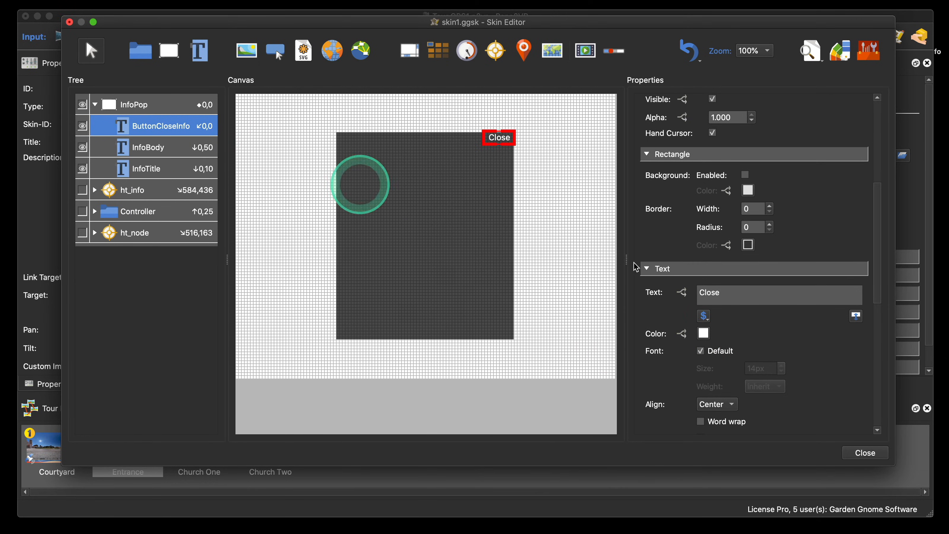
# Add a Mouse Click action to ButtonCloseInfo with Visibility set to Hide Element targeting _parent, and save and close the skin
pyautogui.scroll(-10, 816, 355)
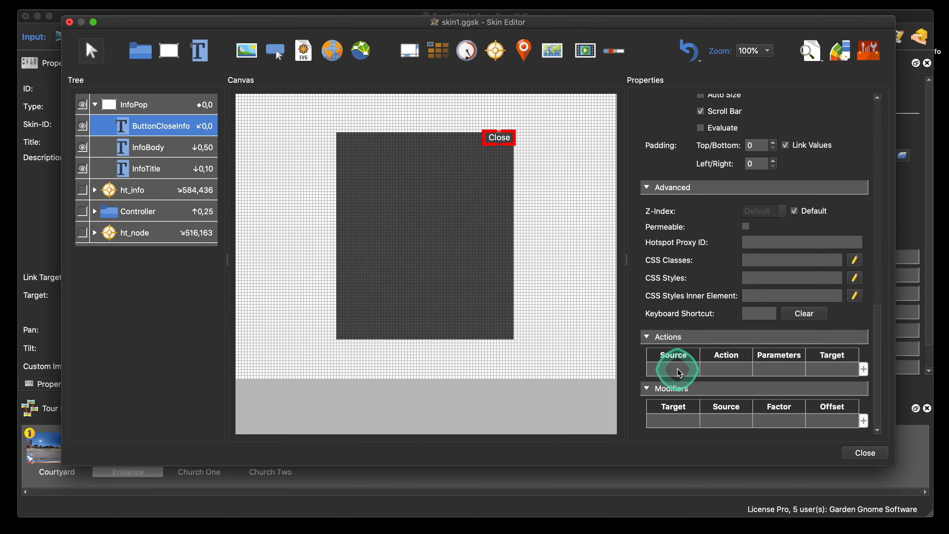
pyautogui.doubleClick(673, 370)
pyautogui.click(484, 227)
pyautogui.click(482, 229)
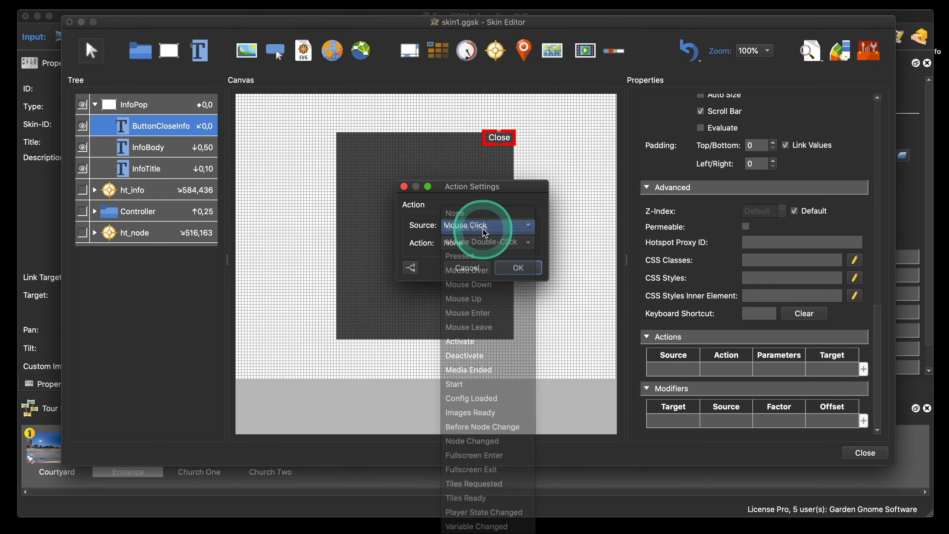
pyautogui.click(485, 245)
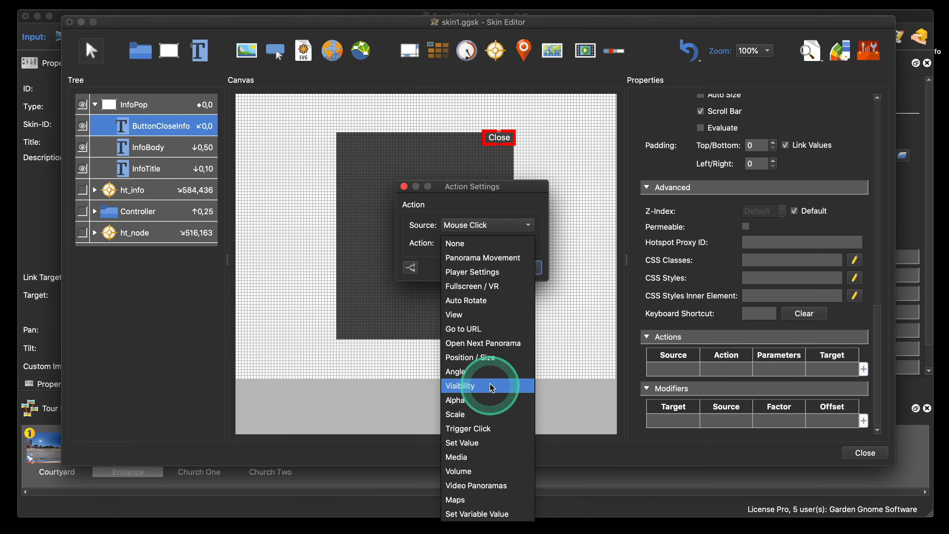
pyautogui.click(496, 382)
pyautogui.click(518, 261)
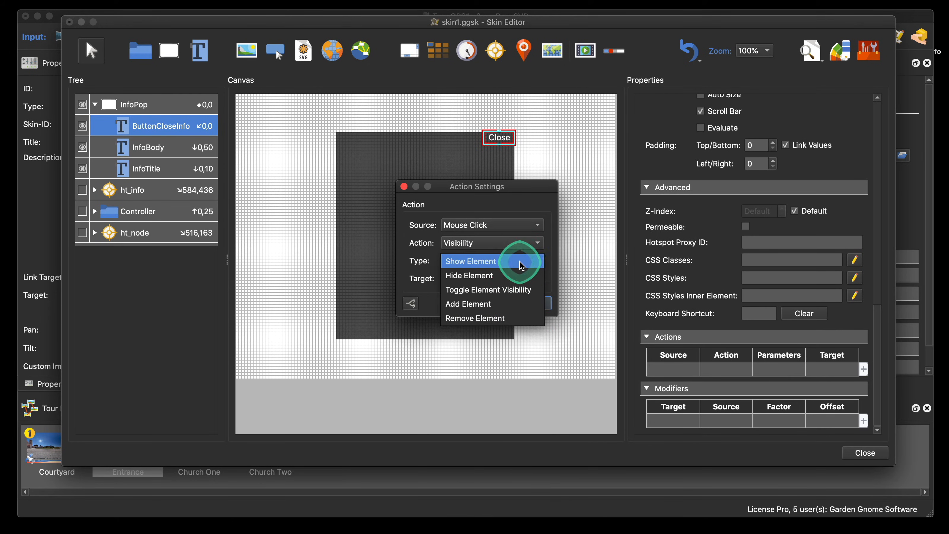
pyautogui.click(516, 275)
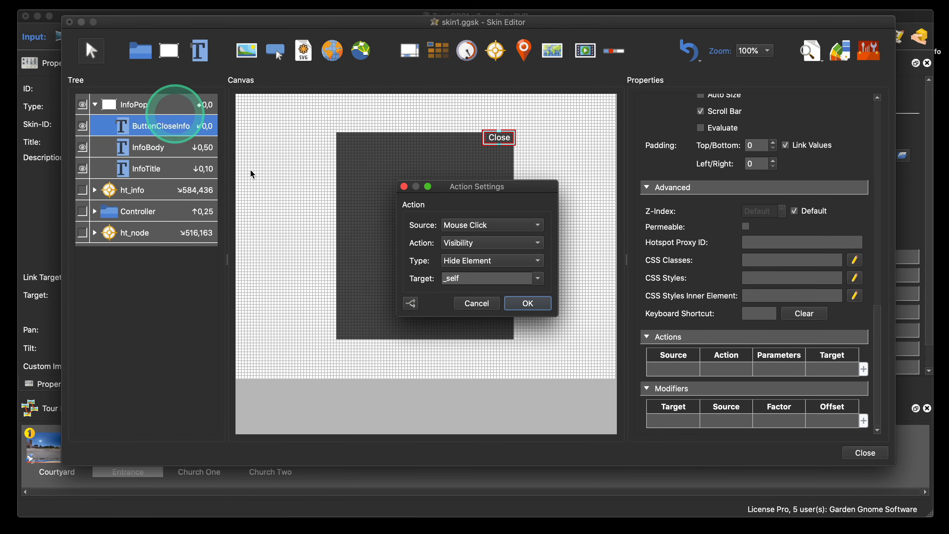
pyautogui.click(543, 281)
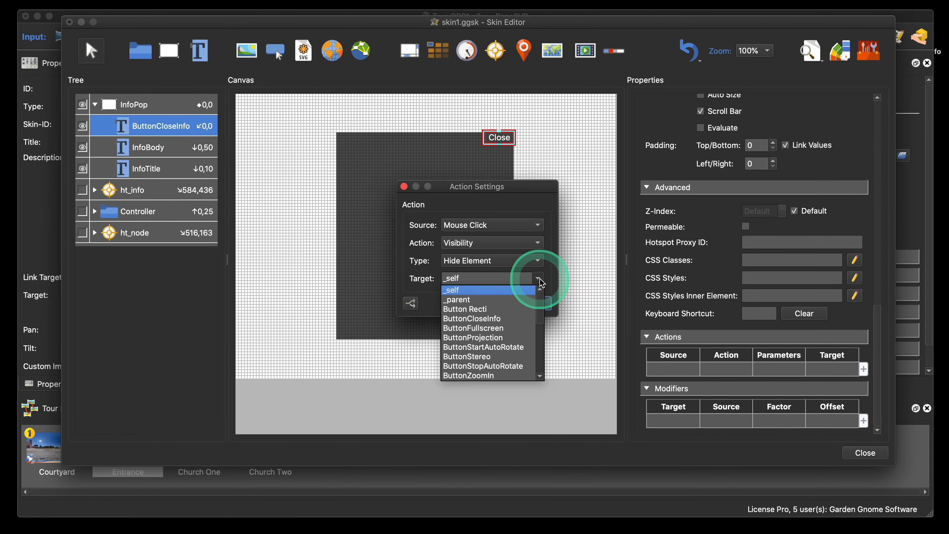
pyautogui.click(491, 298)
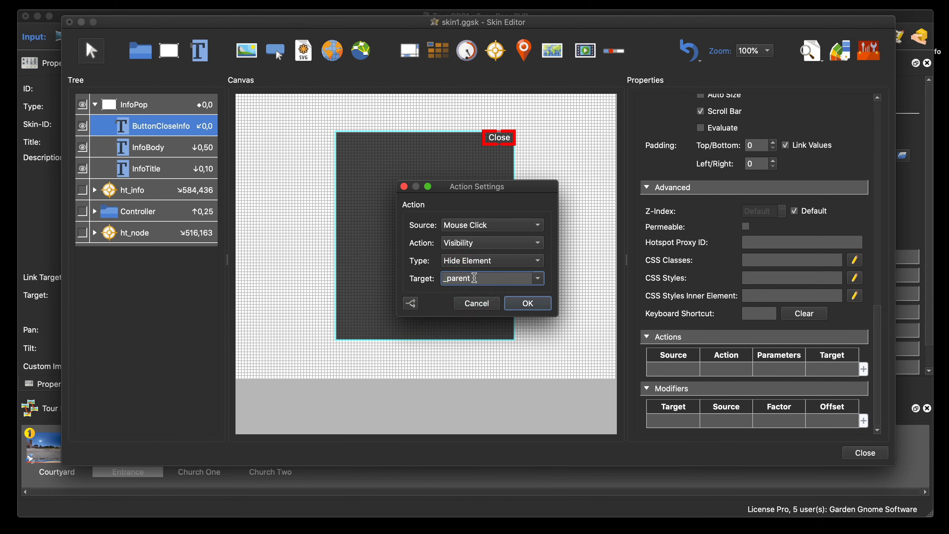
pyautogui.click(525, 307)
pyautogui.click(539, 304)
pyautogui.click(866, 452)
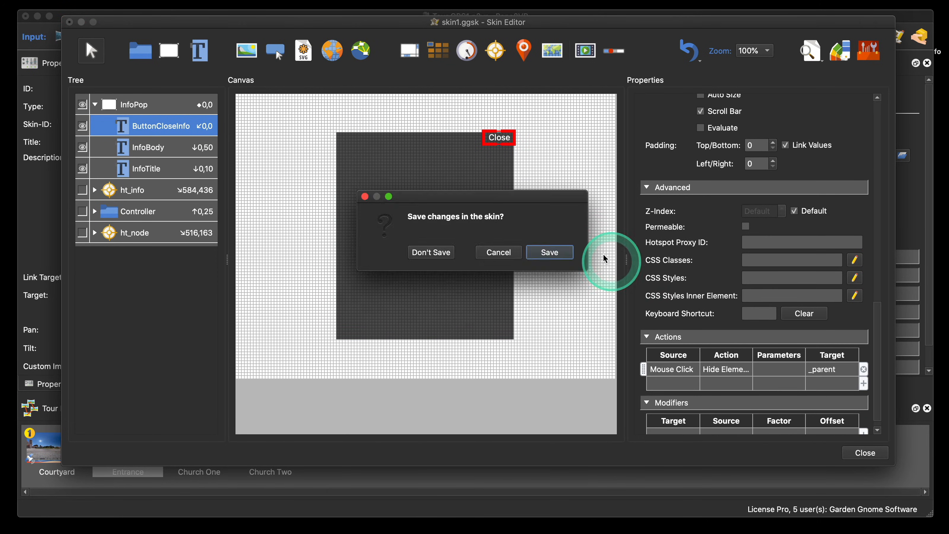
pyautogui.click(562, 250)
# Generate the output, enter the Entrance node, open the information popup and dismiss it with its Close button, then close the browser preview
pyautogui.click(731, 219)
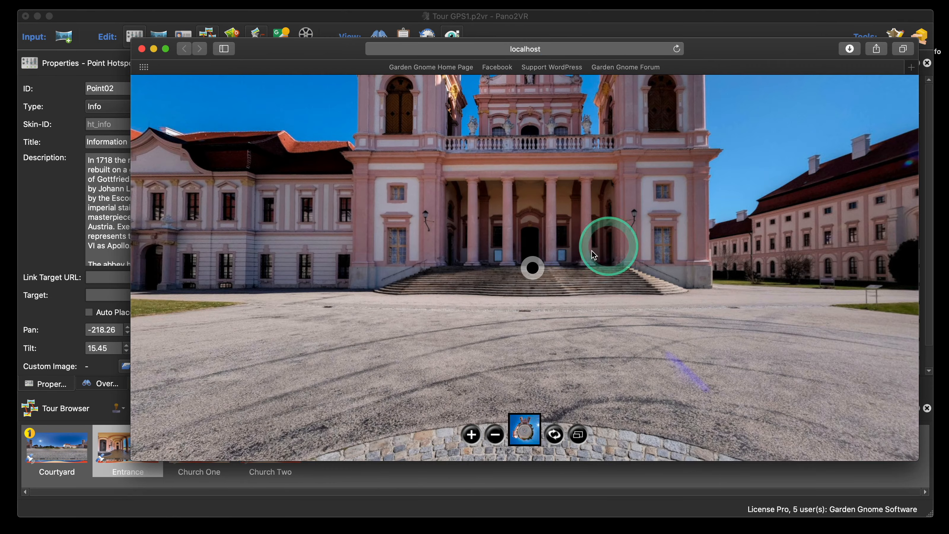
pyautogui.click(534, 267)
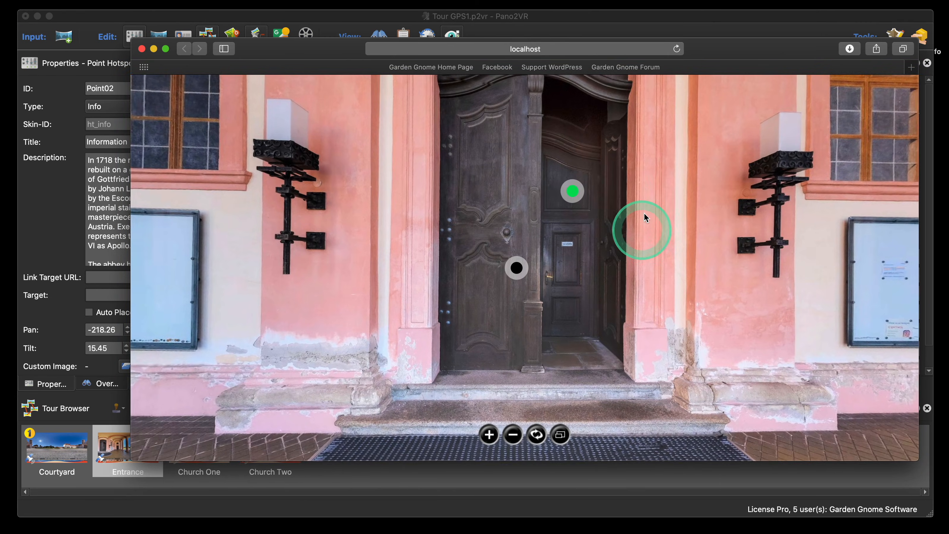
pyautogui.click(574, 191)
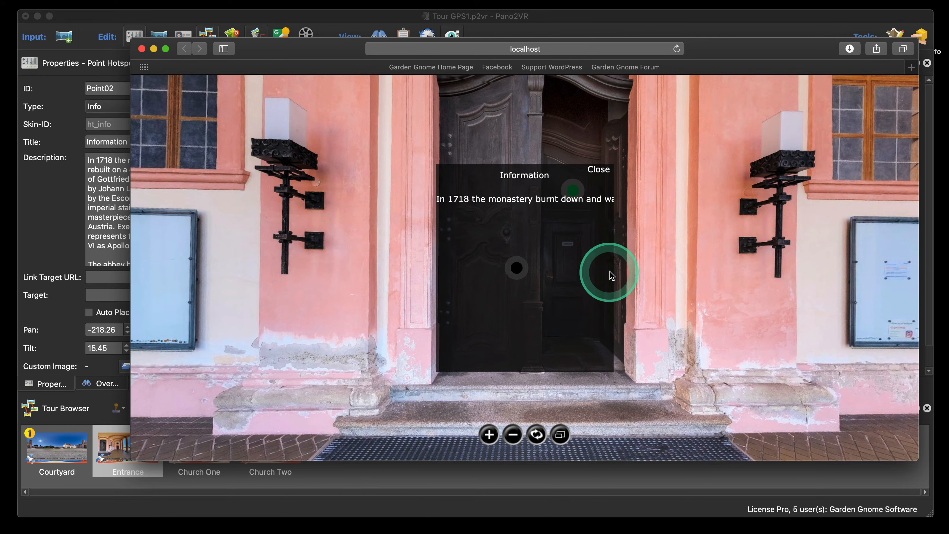
pyautogui.click(600, 172)
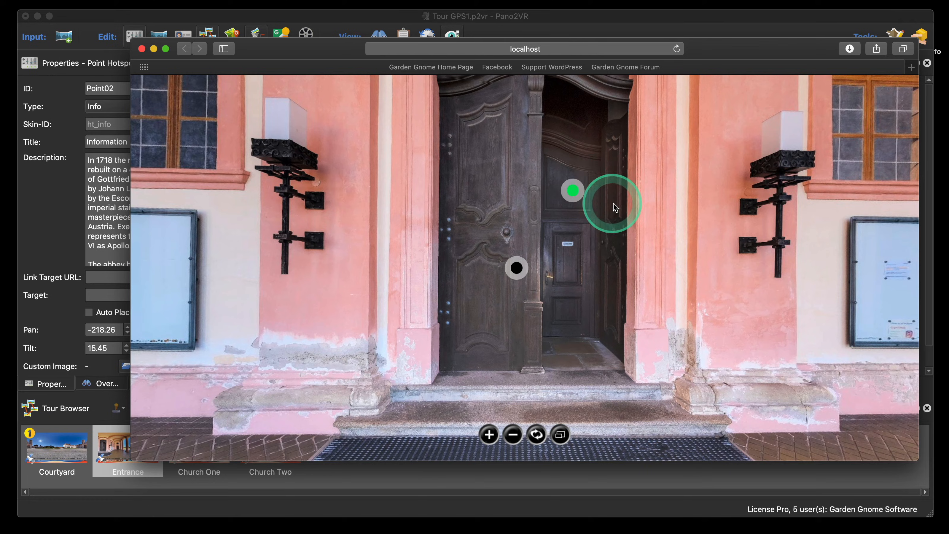
pyautogui.click(141, 48)
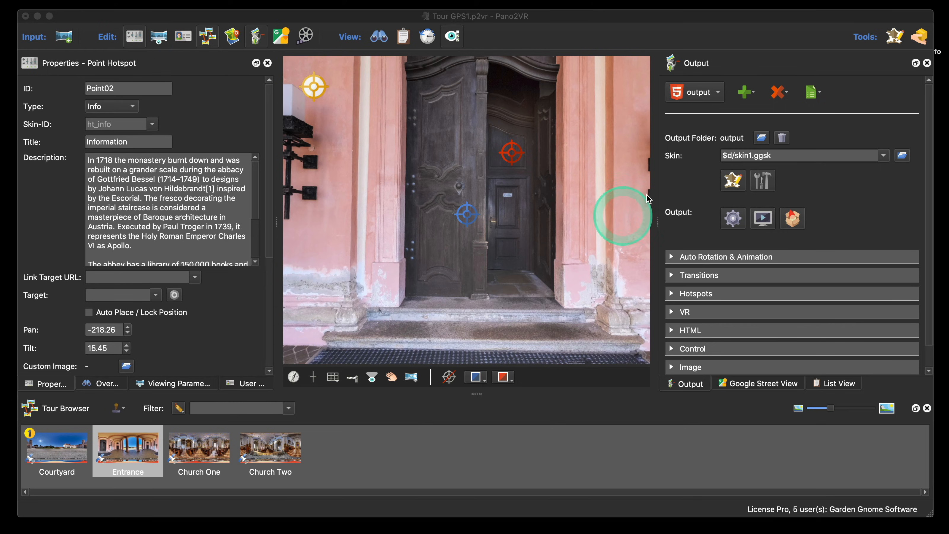
# Reopen the skin and review the properties and Mouse Click action of ButtonCloseInfo
pyautogui.click(734, 180)
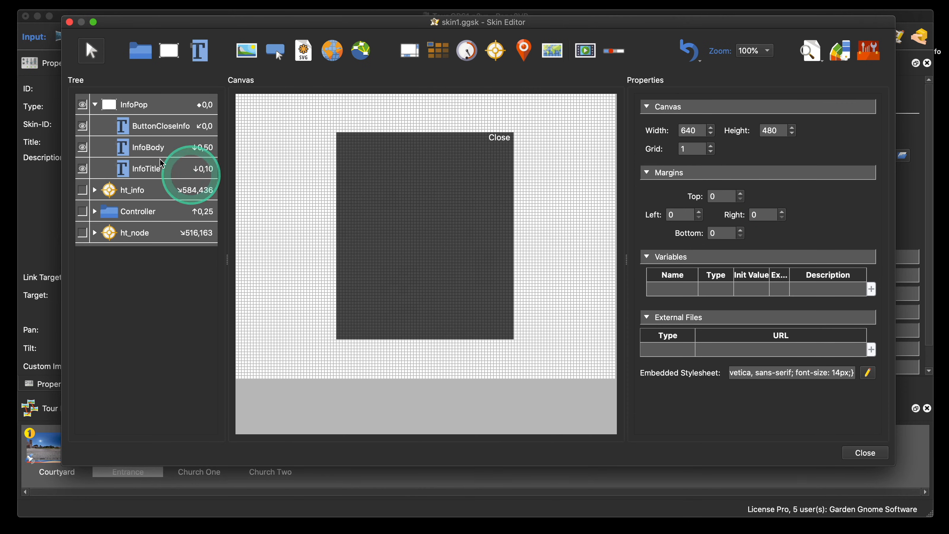
pyautogui.click(158, 133)
pyautogui.scroll(-10, 800, 299)
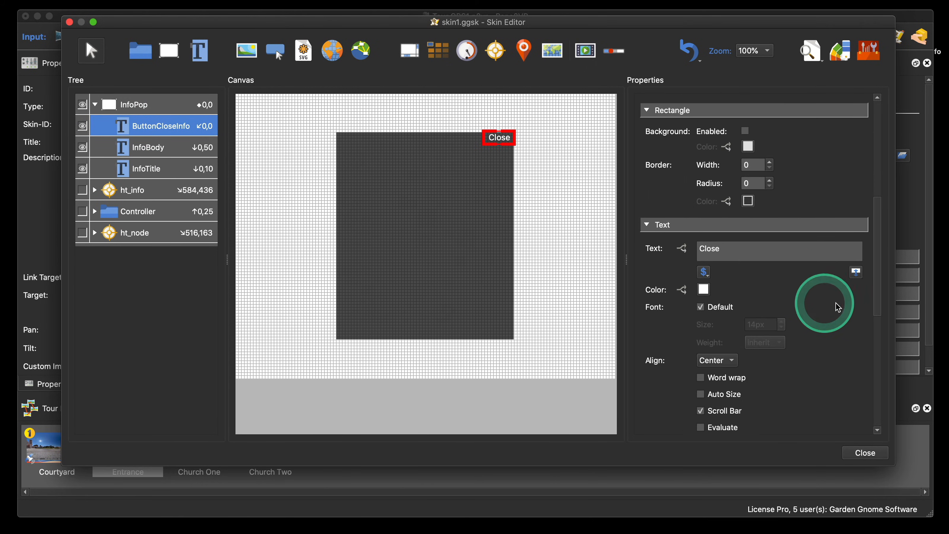
pyautogui.scroll(-8, 838, 307)
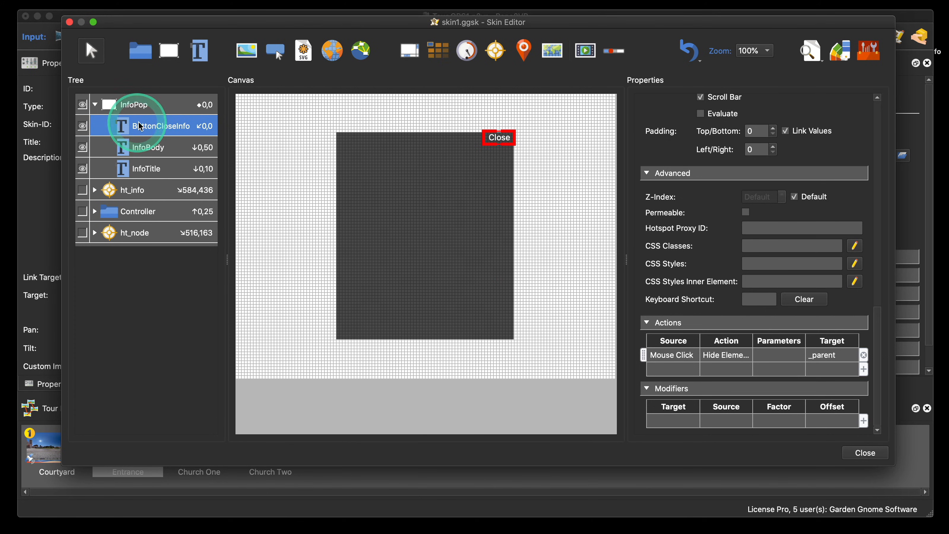
# Add a Mouse Click action to ButtonCloseInfo that uses Set Value with an empty value targeting InfoTitle
pyautogui.doubleClick(673, 369)
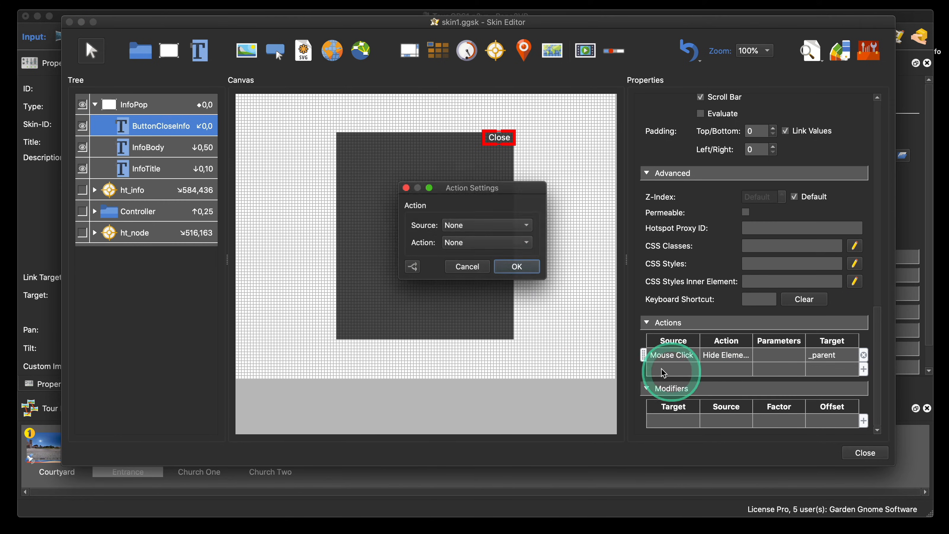
pyautogui.click(482, 226)
pyautogui.click(474, 228)
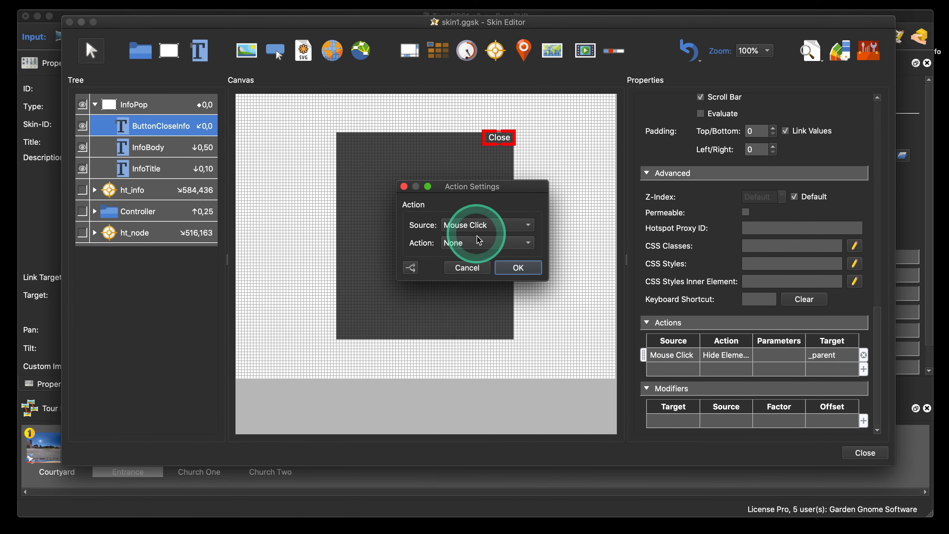
pyautogui.click(483, 243)
pyautogui.click(494, 423)
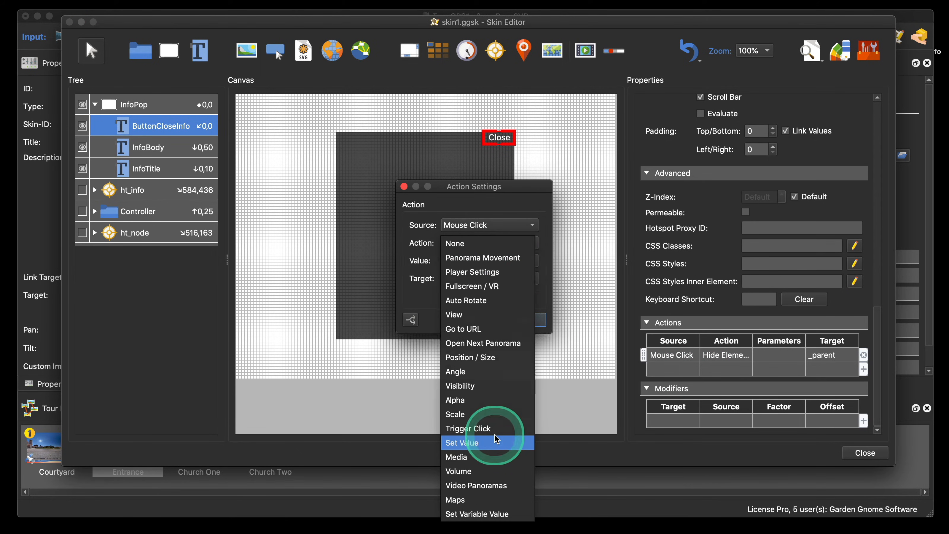
pyautogui.click(482, 443)
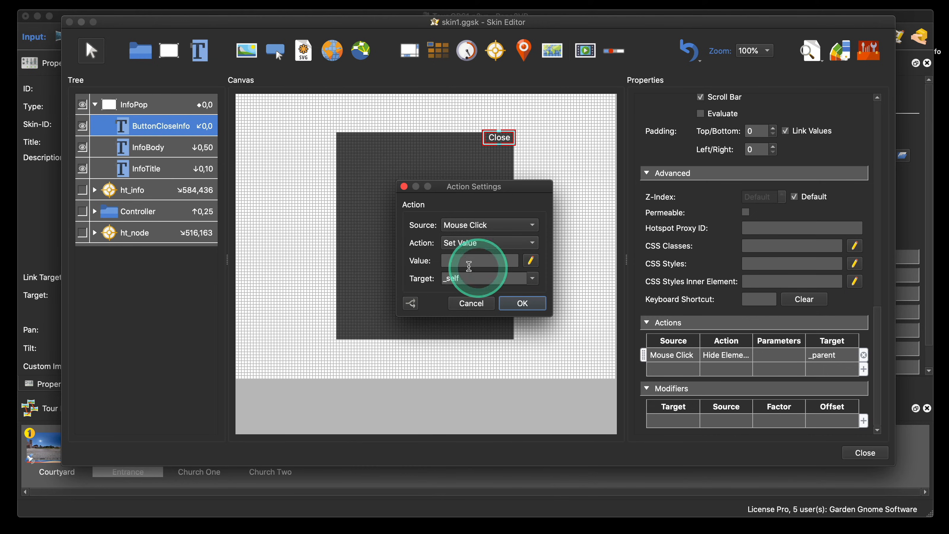
pyautogui.click(532, 279)
pyautogui.scroll(-10, 508, 317)
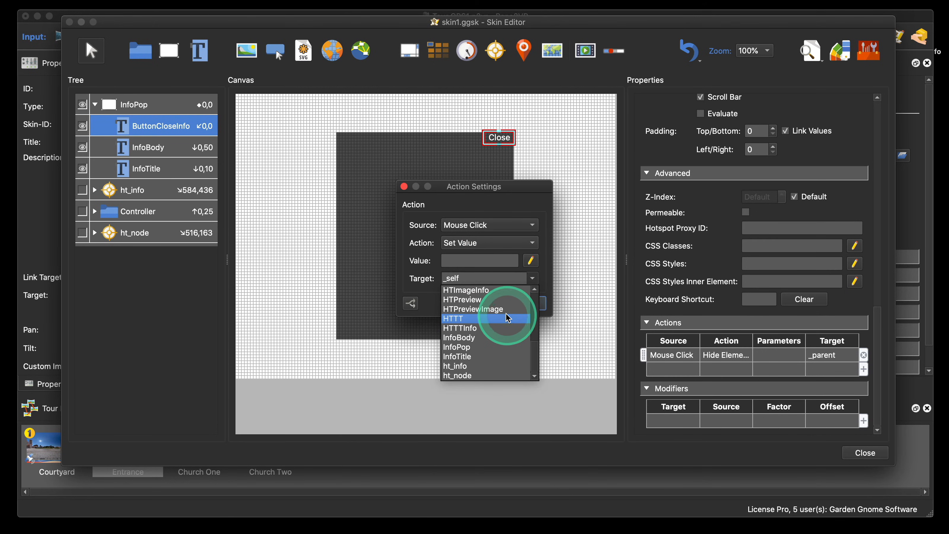
pyautogui.click(513, 357)
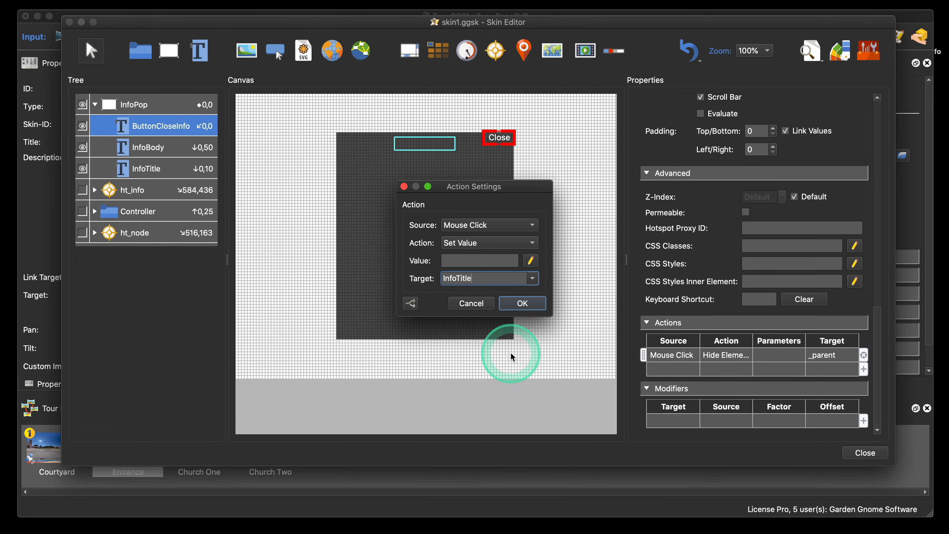
pyautogui.click(530, 311)
# Duplicate the InfoTitle Set Value action, retarget the copy to InfoBody, and save and close the skin
pyautogui.click(663, 371)
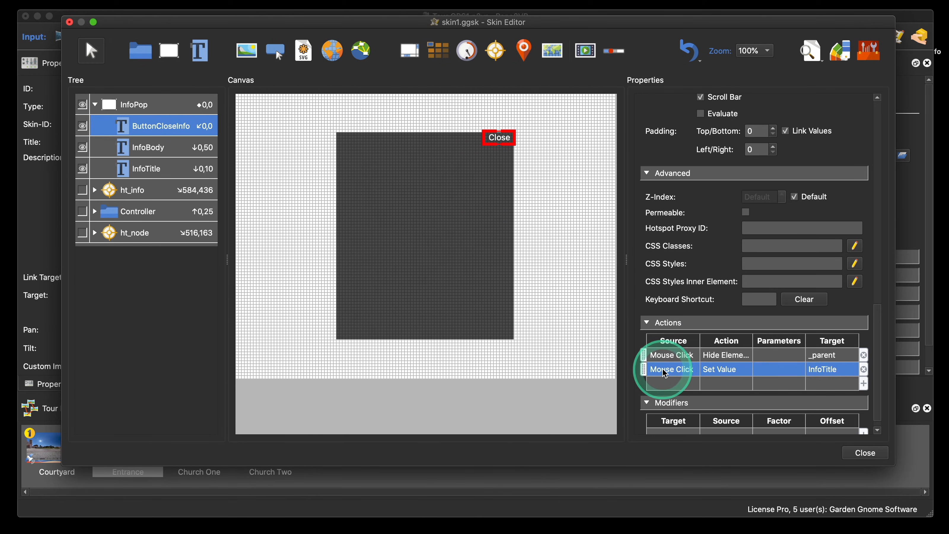
pyautogui.press('super+v')
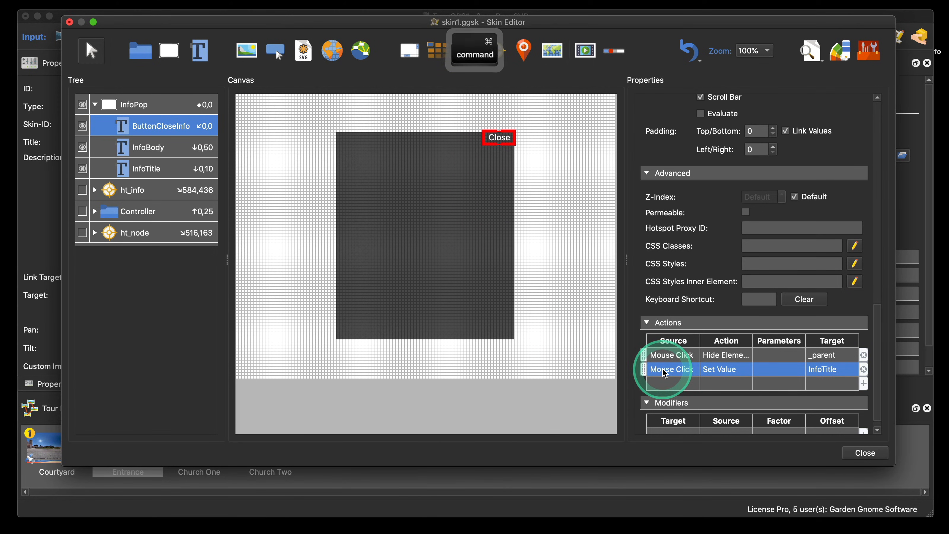
pyautogui.doubleClick(668, 376)
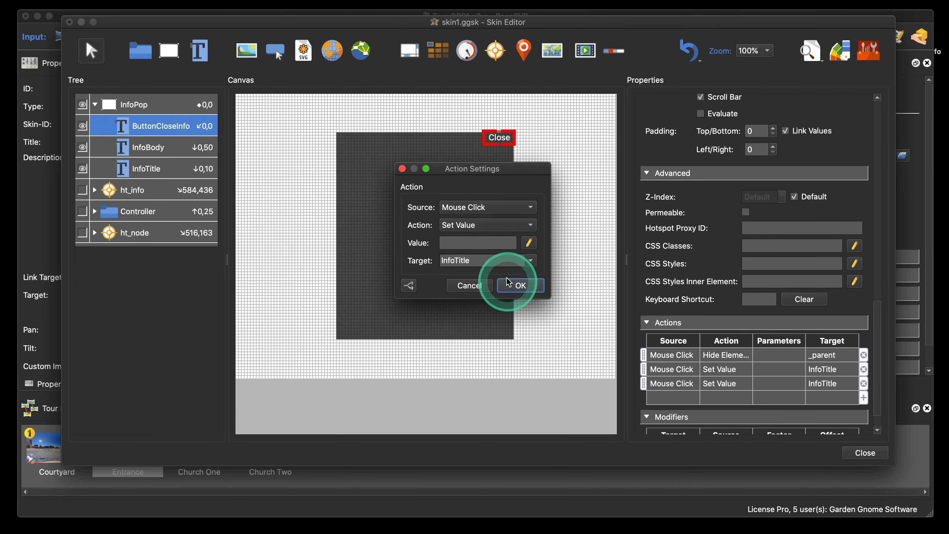
pyautogui.click(530, 261)
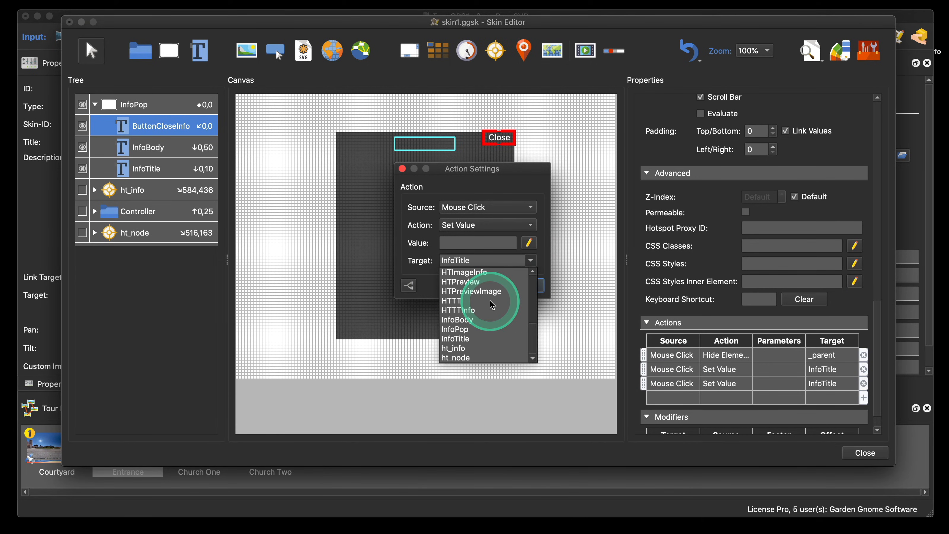
pyautogui.click(491, 318)
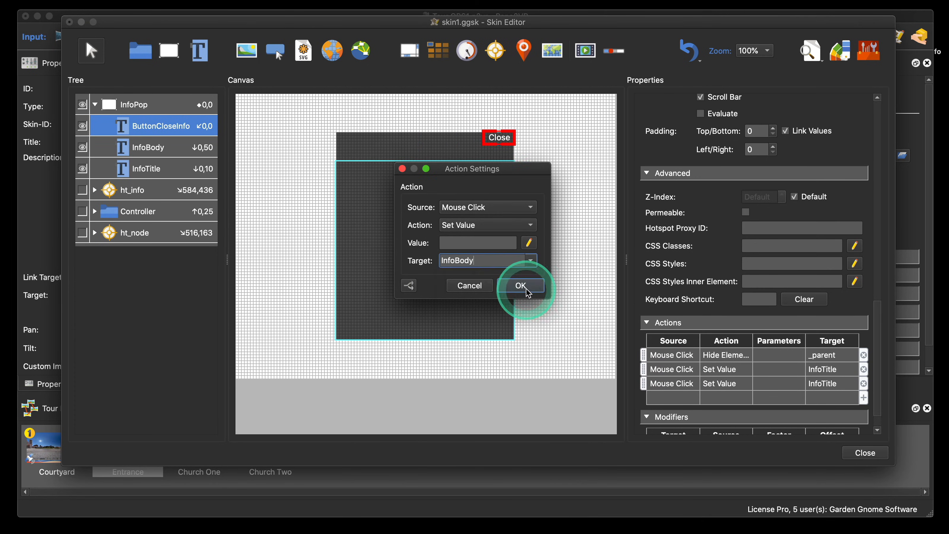
pyautogui.click(522, 285)
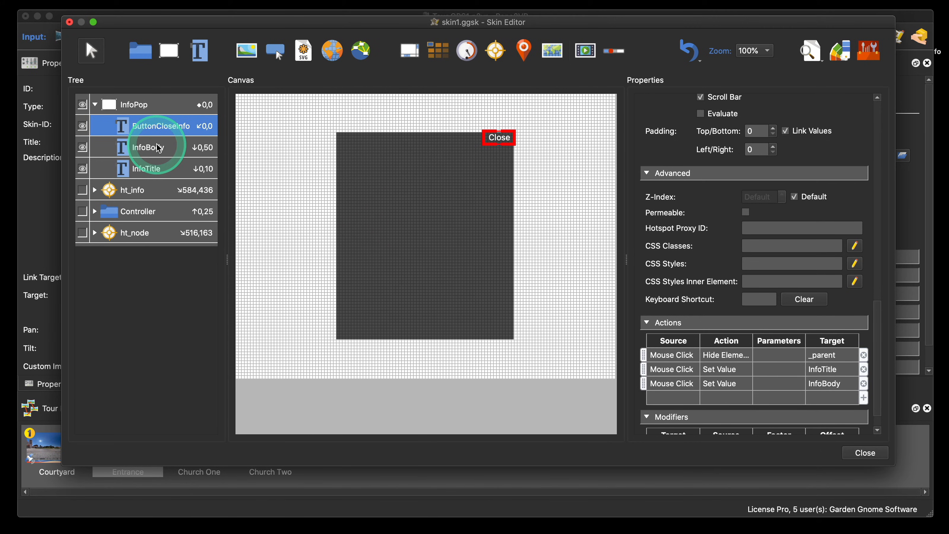
pyautogui.click(866, 452)
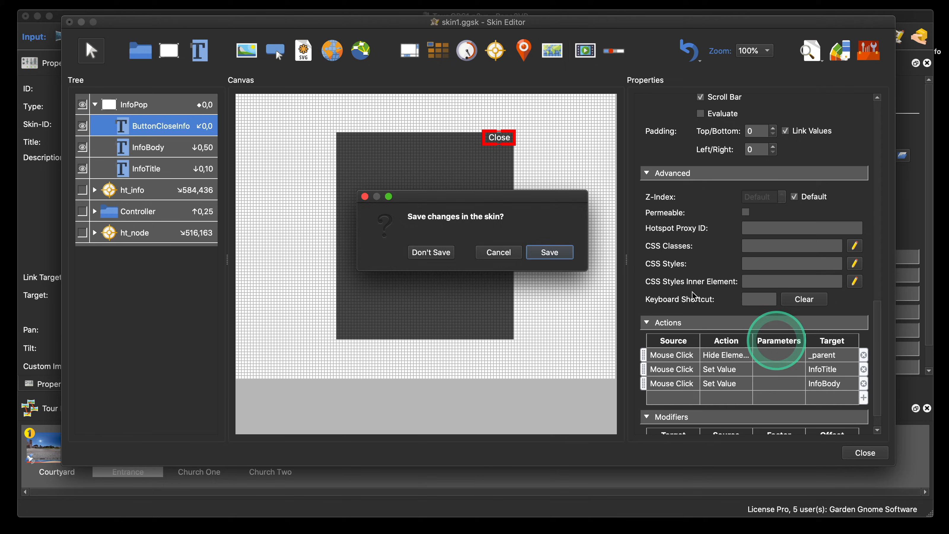
pyautogui.click(557, 252)
# Generate the output and open the information popup in the Entrance node, then close the browser preview
pyautogui.click(729, 219)
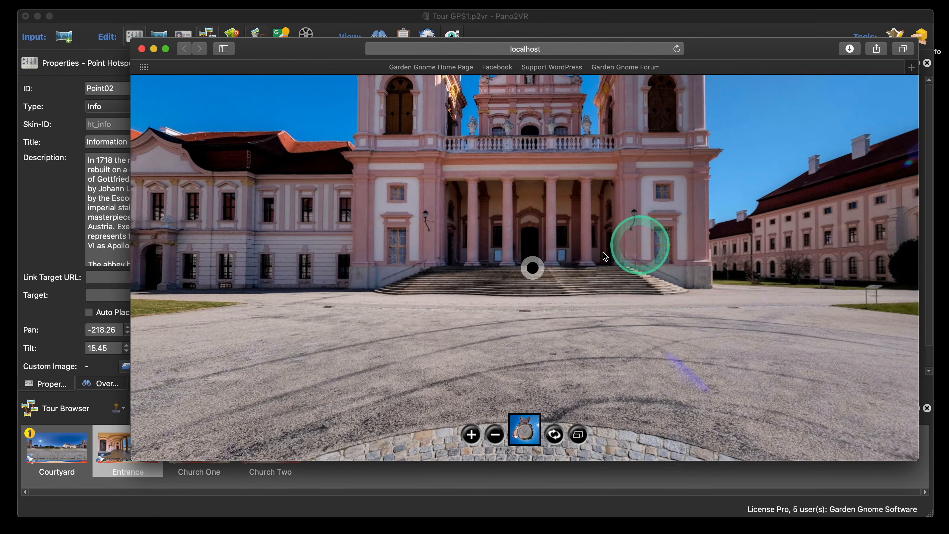
pyautogui.click(533, 268)
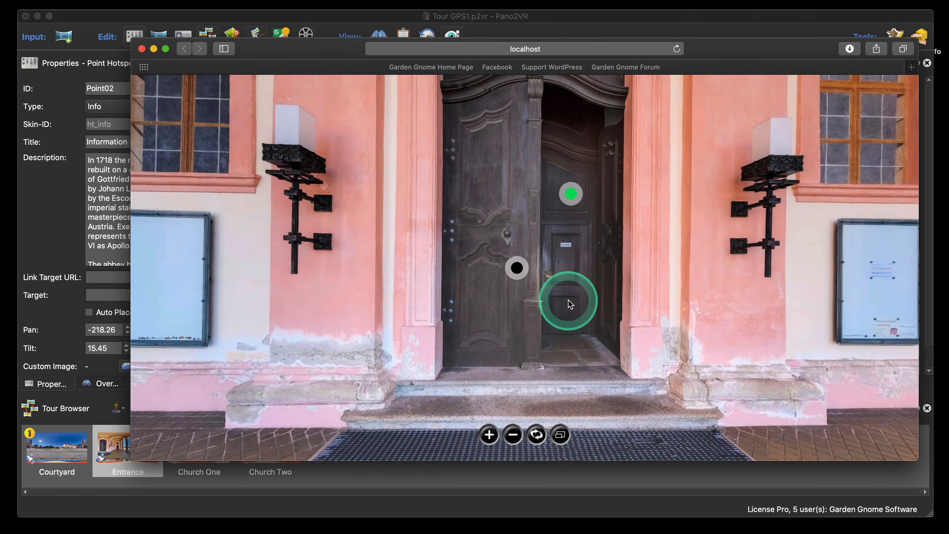
pyautogui.click(571, 195)
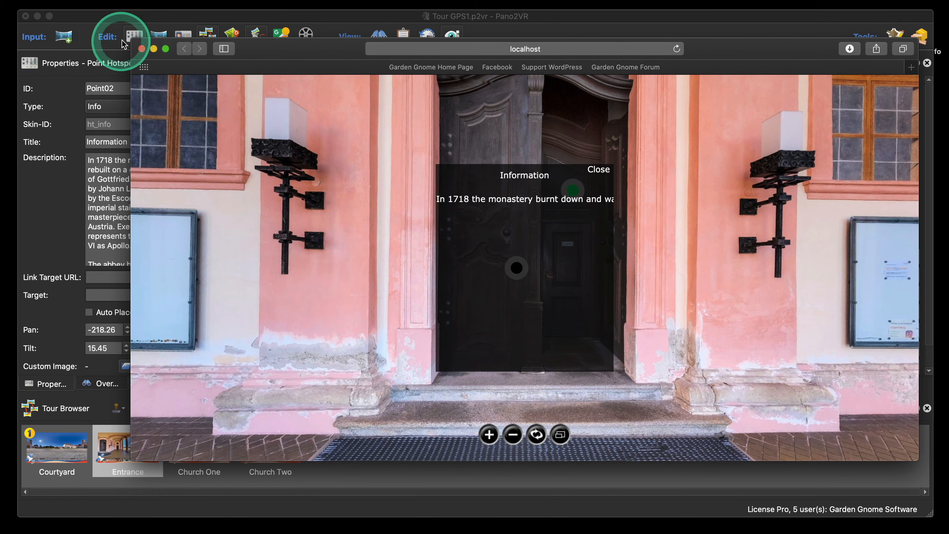
pyautogui.click(141, 48)
# Reopen the skin, set InfoBody's text alignment to Left with Word wrap enabled, and save and close the skin
pyautogui.click(734, 181)
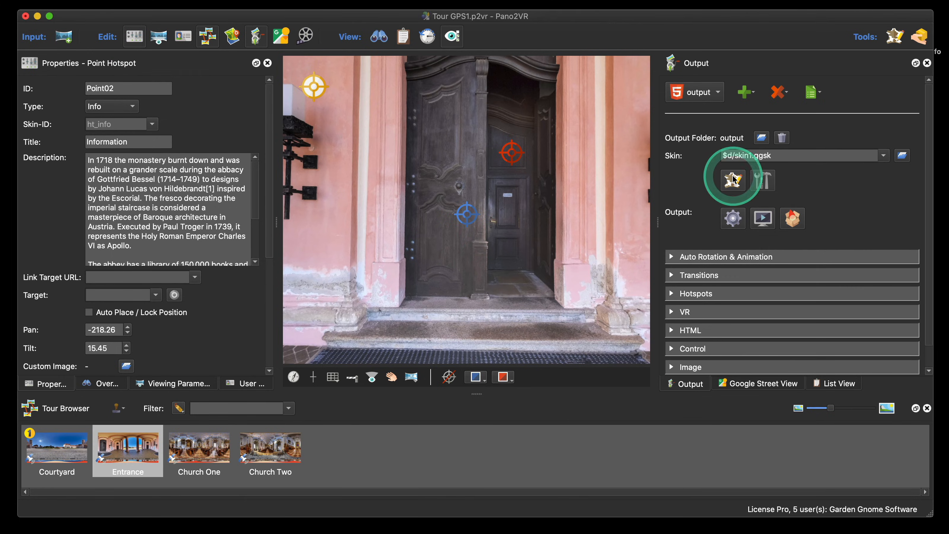
pyautogui.click(158, 148)
pyautogui.scroll(-15, 828, 319)
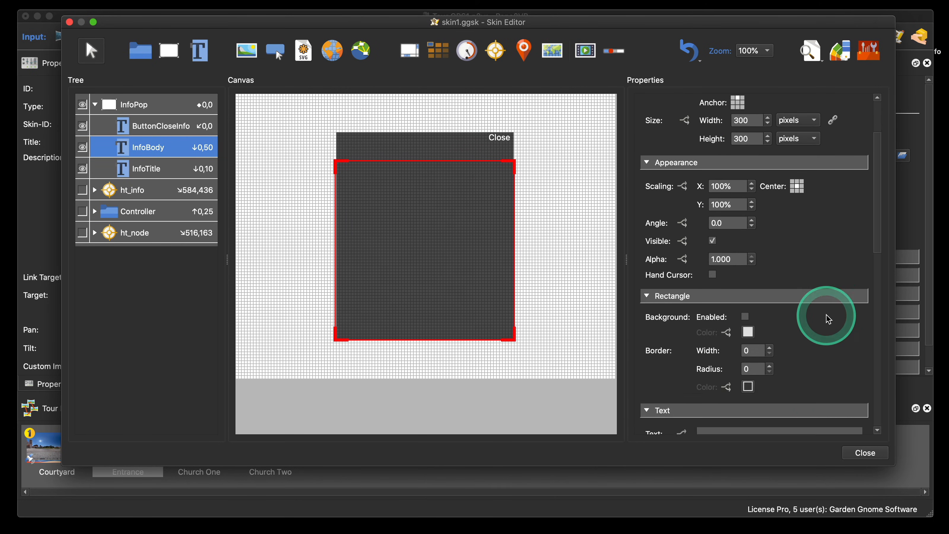
pyautogui.scroll(5, 852, 252)
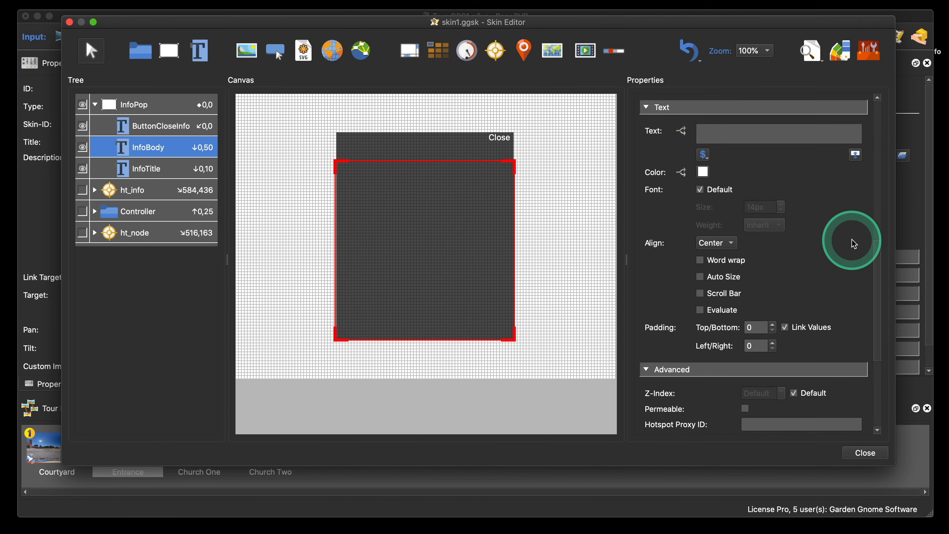
pyautogui.click(715, 243)
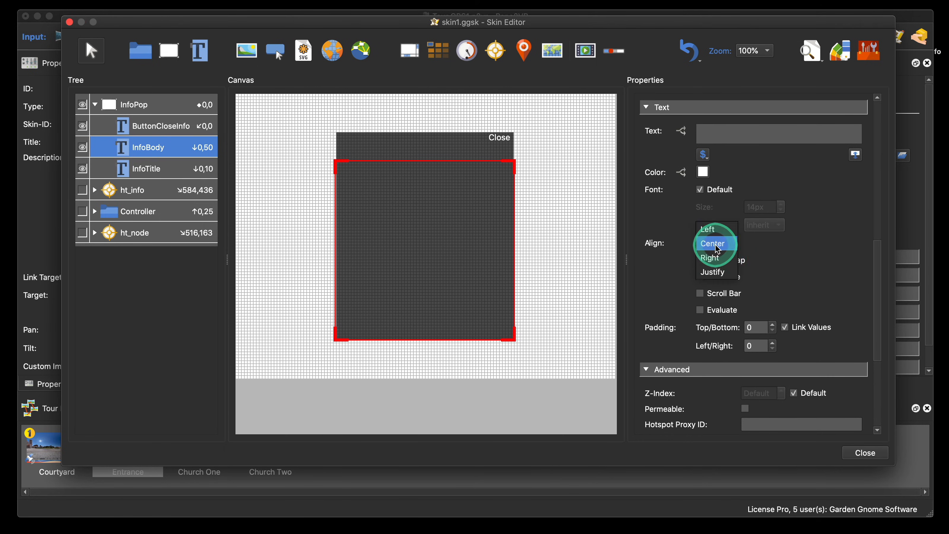
pyautogui.click(709, 230)
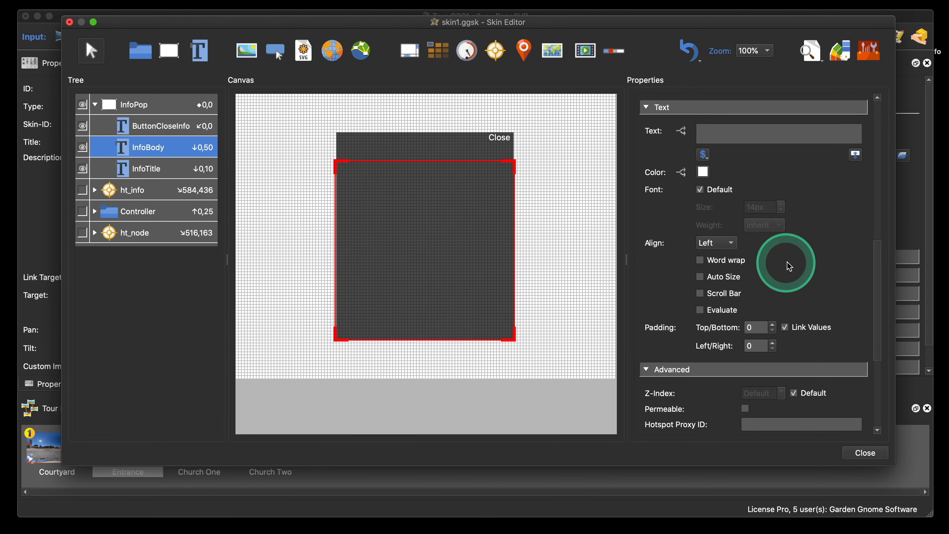
pyautogui.scroll(-2, 788, 262)
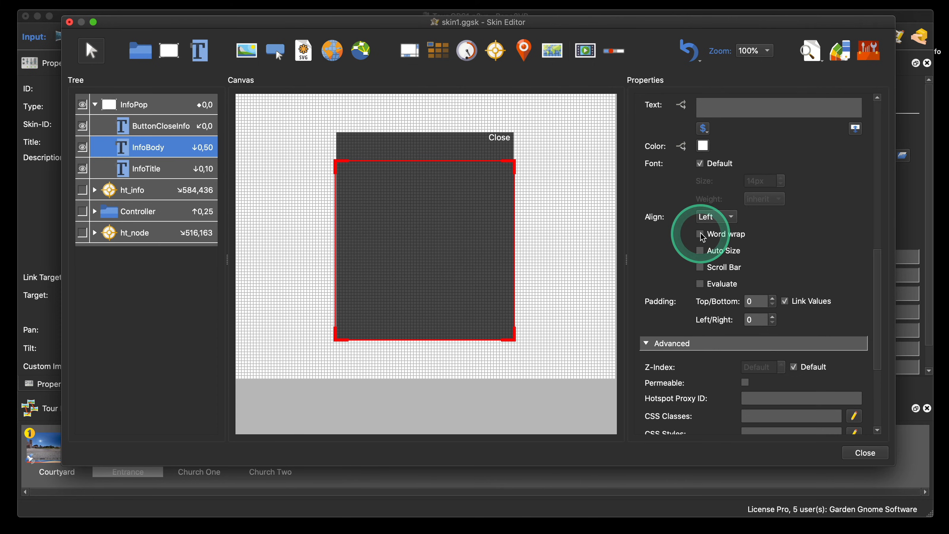
pyautogui.click(701, 235)
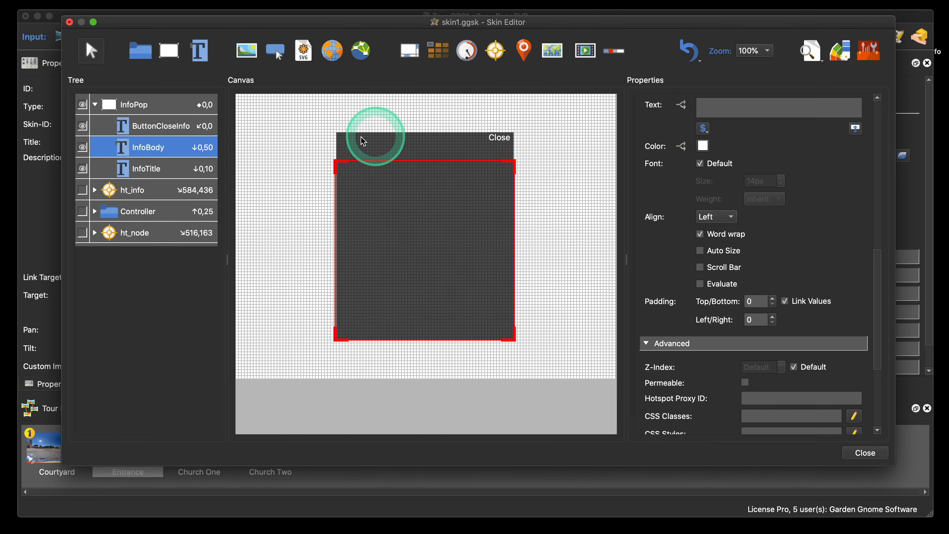
pyautogui.click(866, 453)
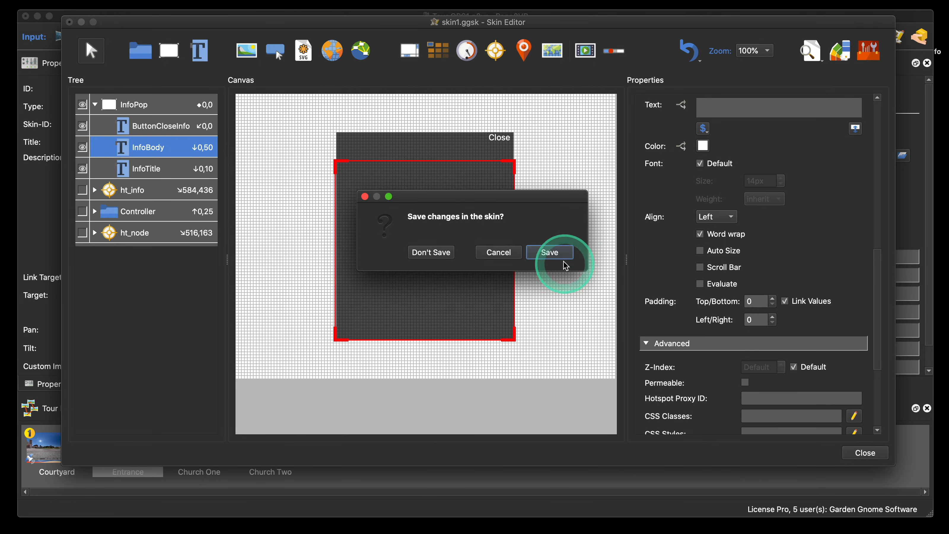
pyautogui.click(549, 250)
# Regenerate the output and check the body text in the Entrance information popup, then dismiss it and close the browser preview
pyautogui.click(732, 218)
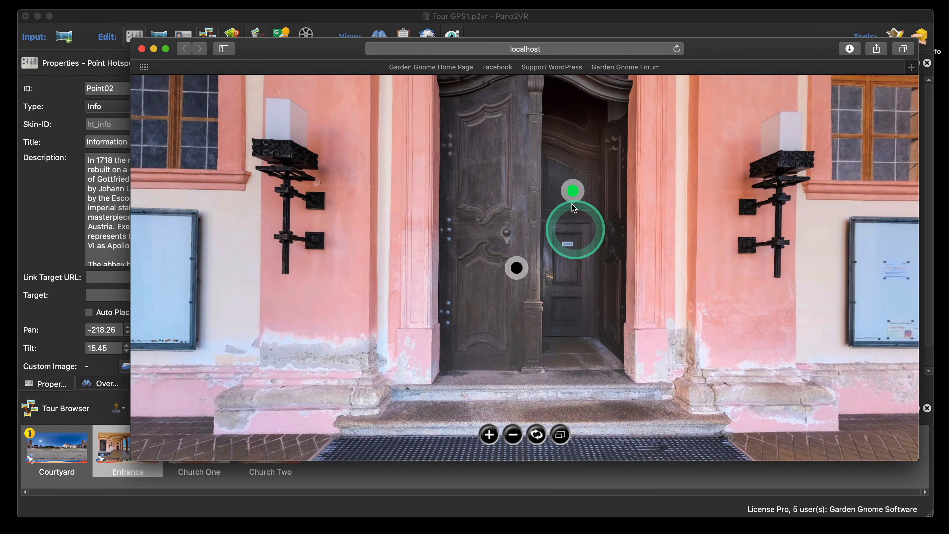
pyautogui.click(572, 190)
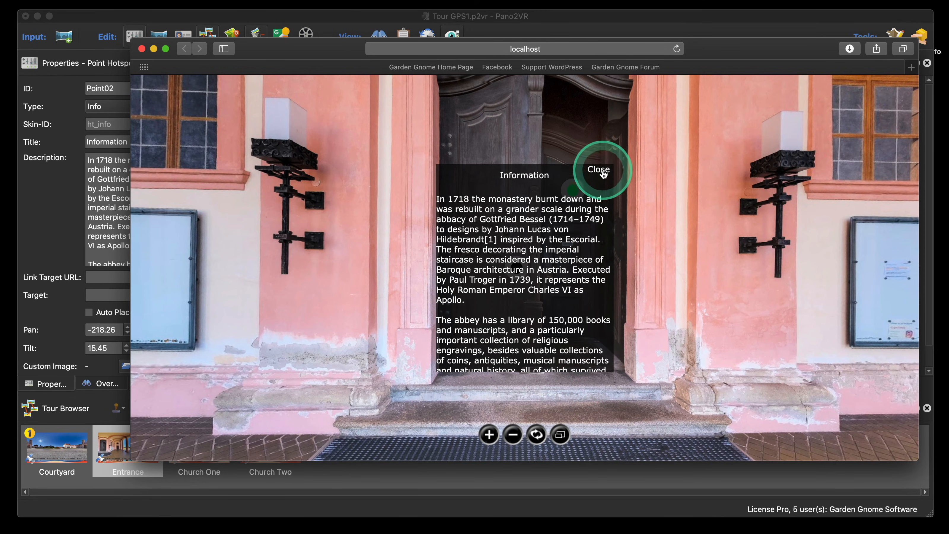
pyautogui.click(602, 172)
pyautogui.click(142, 49)
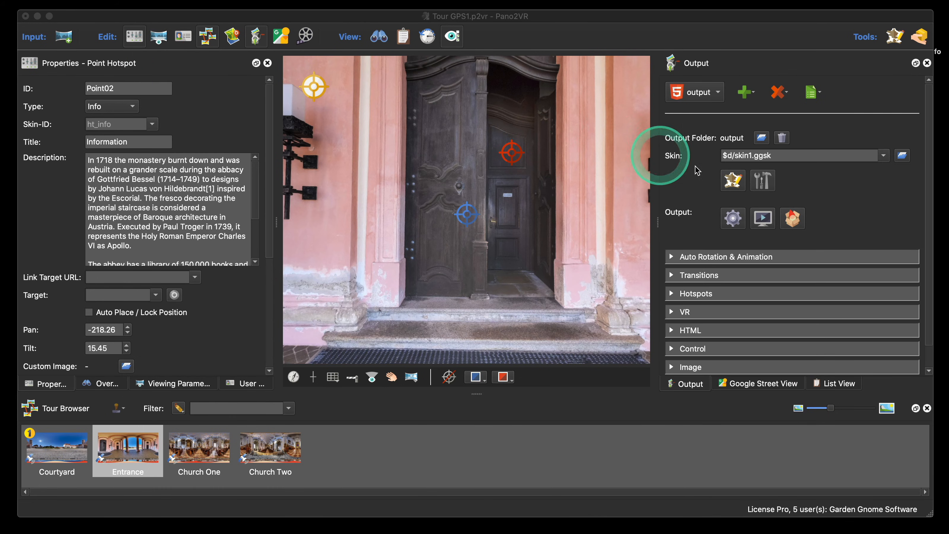
# Reopen the skin, enable Scroll Bar for InfoBody's text, and save and close the skin
pyautogui.click(731, 190)
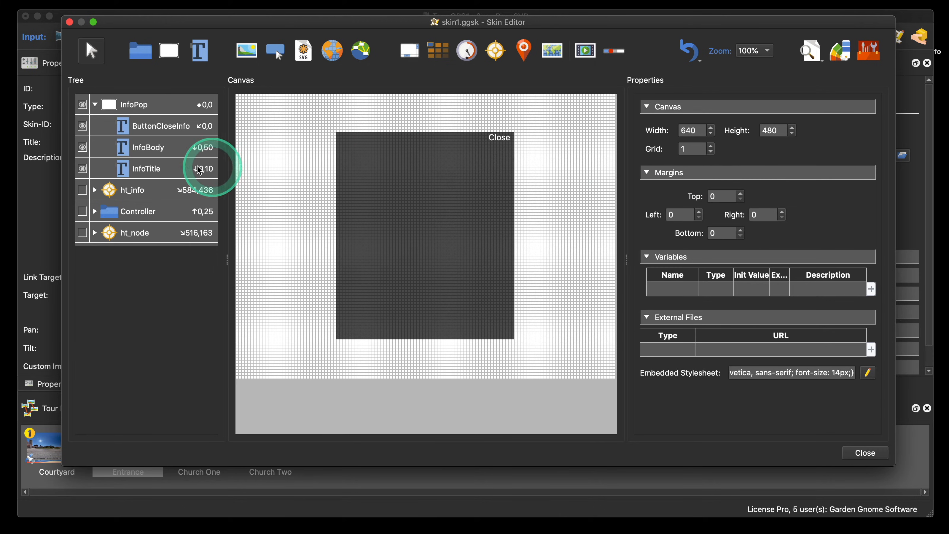
pyautogui.click(165, 147)
pyautogui.scroll(-5, 803, 309)
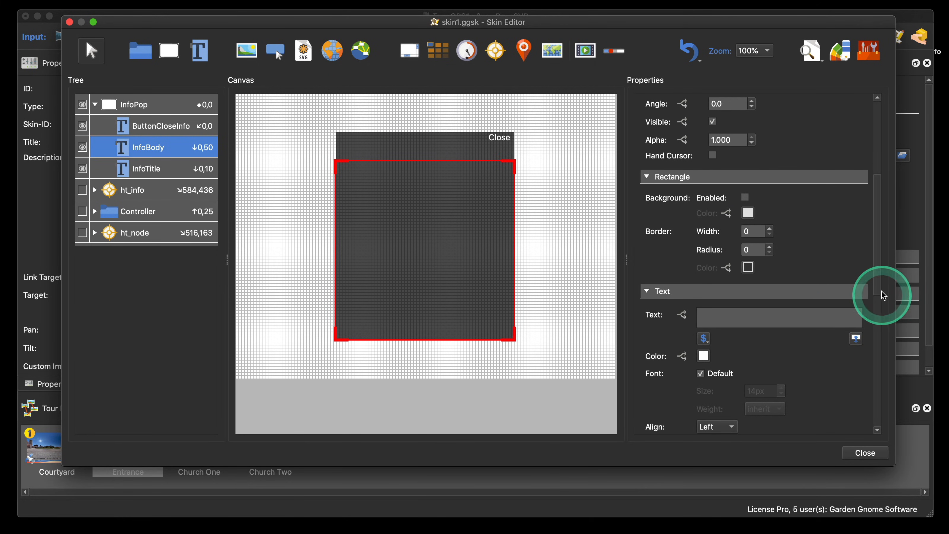
pyautogui.scroll(-8, 886, 295)
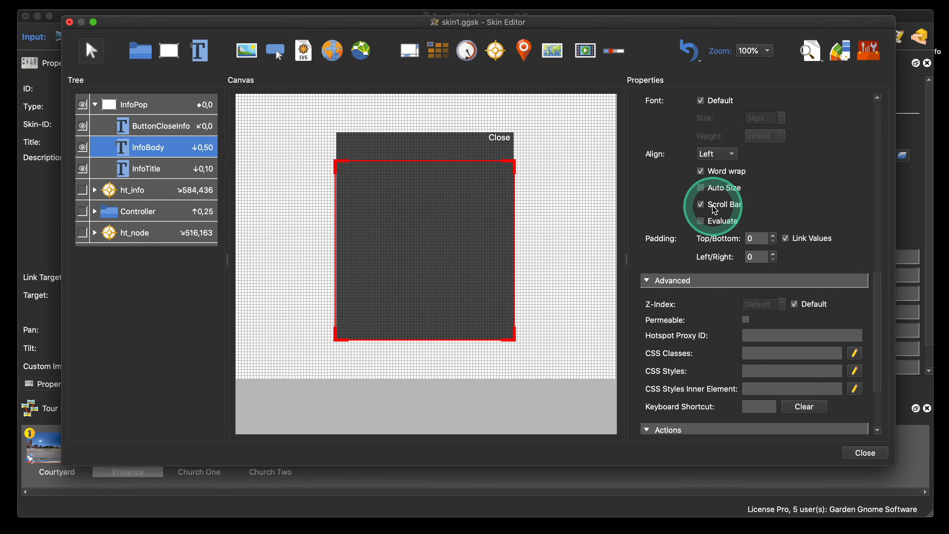
pyautogui.click(865, 453)
pyautogui.click(555, 253)
# Generate the output, open the information popup in the Entrance node and test scrolling through its body text
pyautogui.click(729, 217)
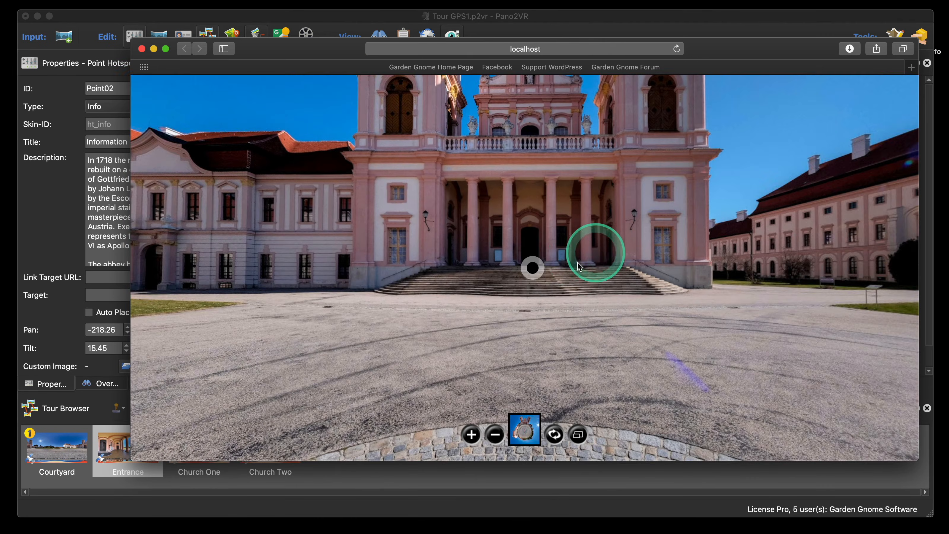
pyautogui.click(533, 268)
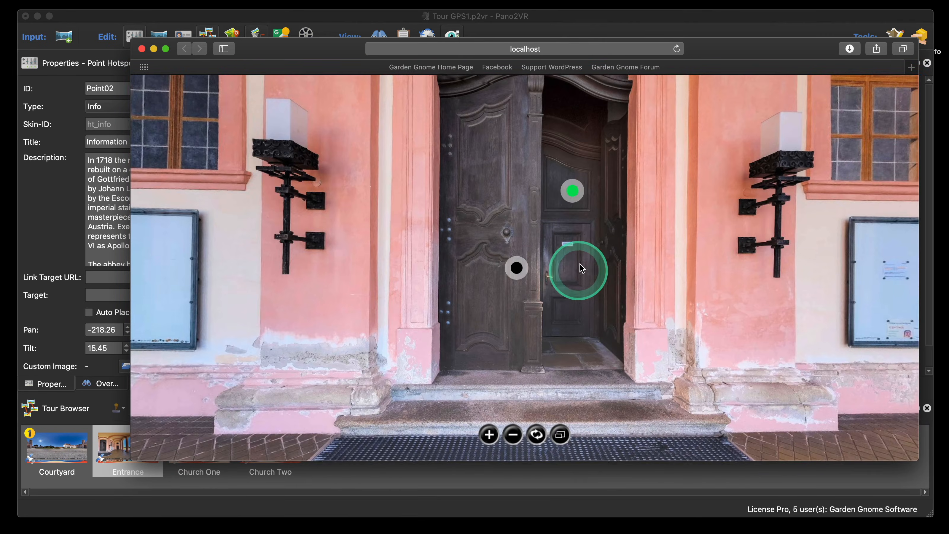
pyautogui.click(572, 191)
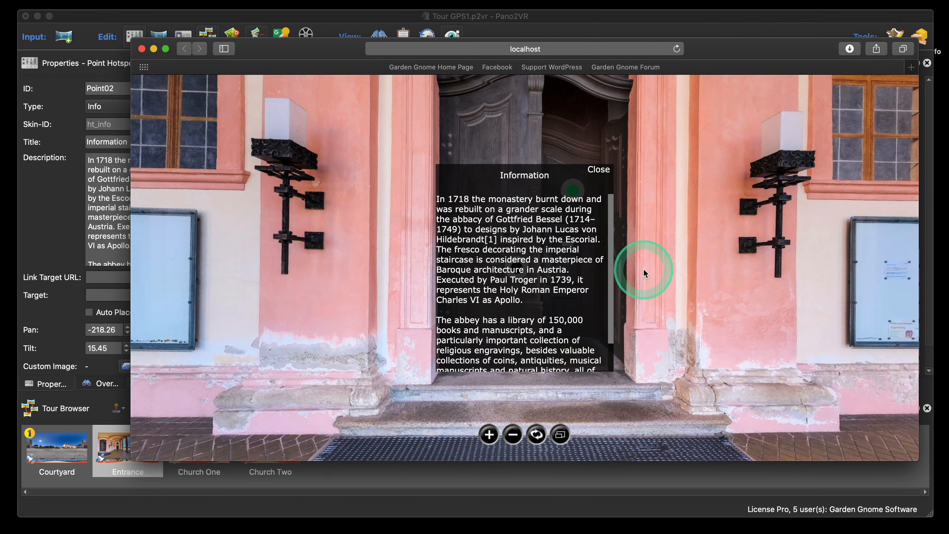
pyautogui.moveTo(611, 231); pyautogui.dragTo(575, 302)
pyautogui.scroll(3, 571, 299)
pyautogui.scroll(-3, 570, 297)
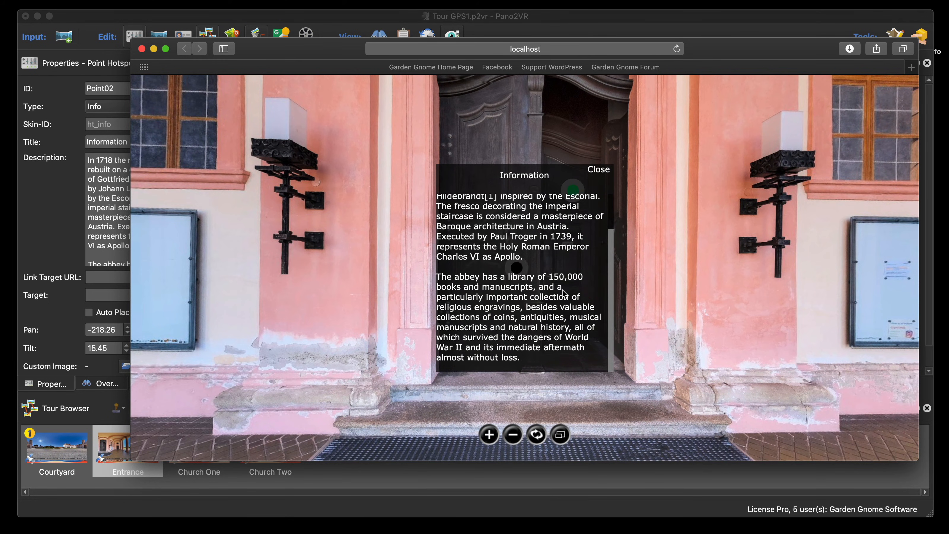
pyautogui.scroll(3, 564, 293)
pyautogui.scroll(-1, 562, 290)
pyautogui.moveTo(558, 290); pyautogui.dragTo(430, 196)
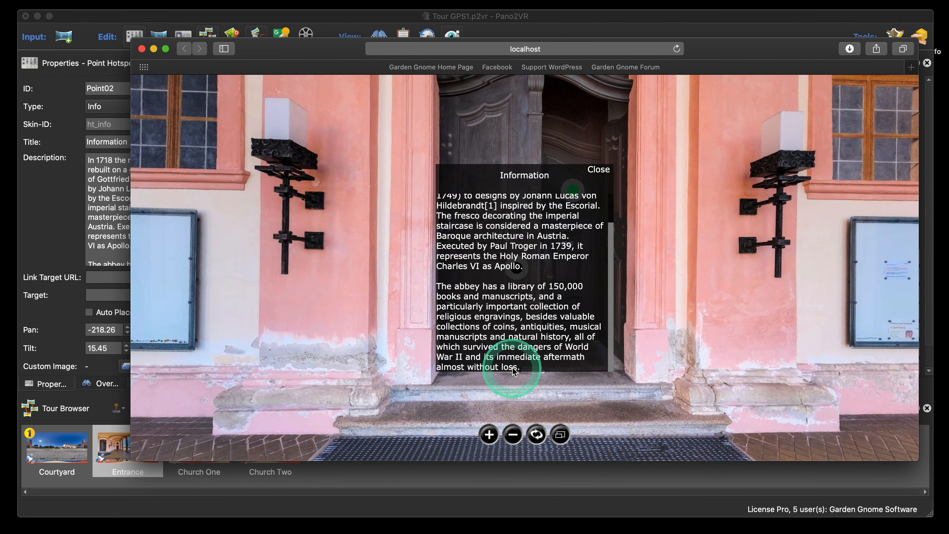
# Finish scrolling through the information popup's body text, dismiss the popup and close the browser preview
pyautogui.scroll(1, 499, 339)
pyautogui.scroll(-2, 499, 339)
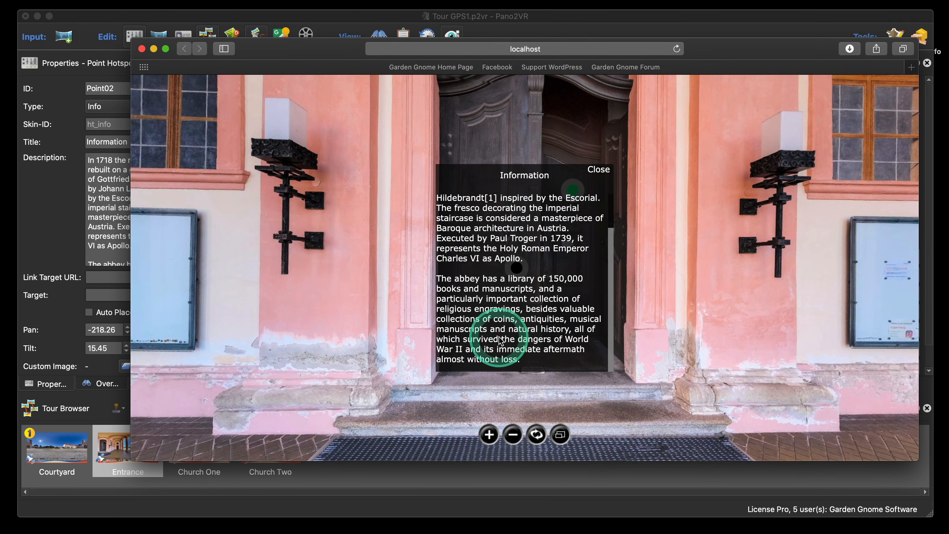
pyautogui.click(599, 169)
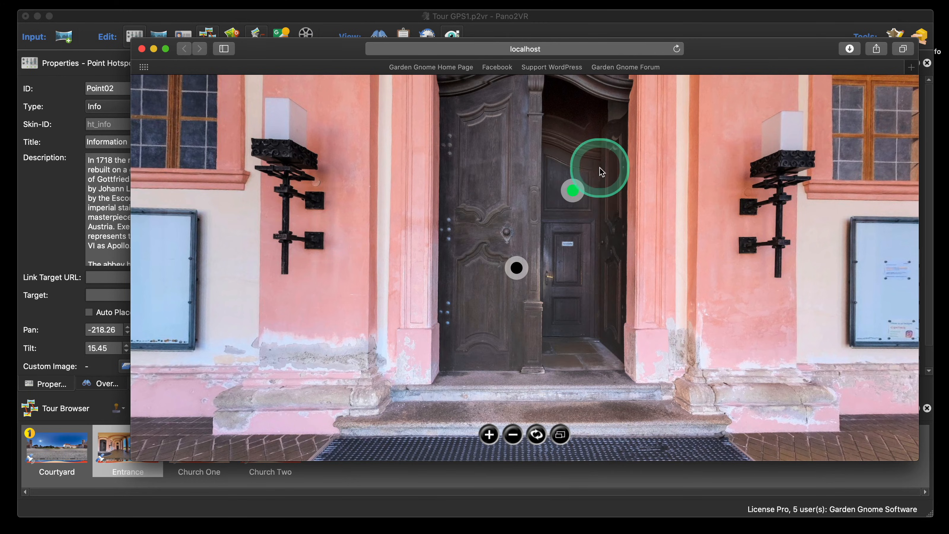
pyautogui.click(142, 49)
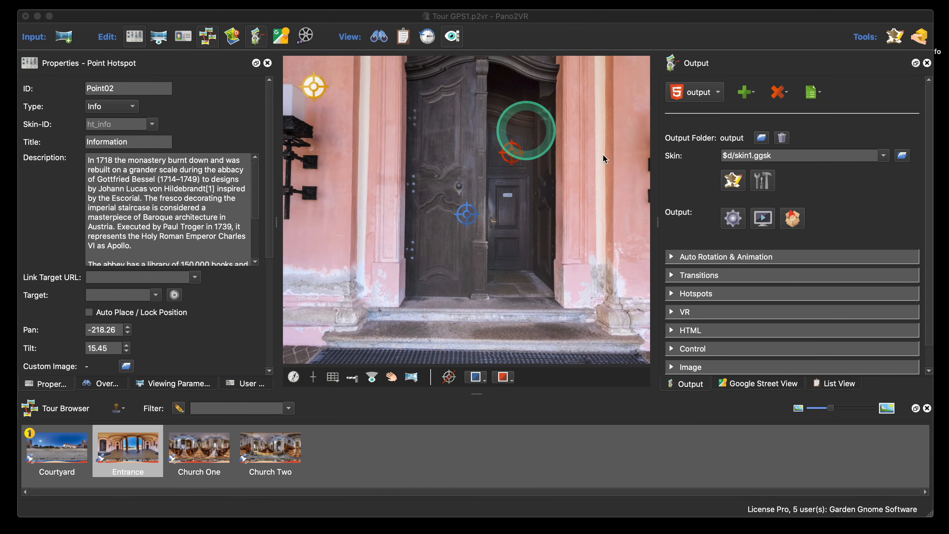
# Reopen the skin, set InfoBody's Left/Right text padding to 5 with a separate, unlinked Top/Bottom value, and save and close the skin
pyautogui.click(728, 183)
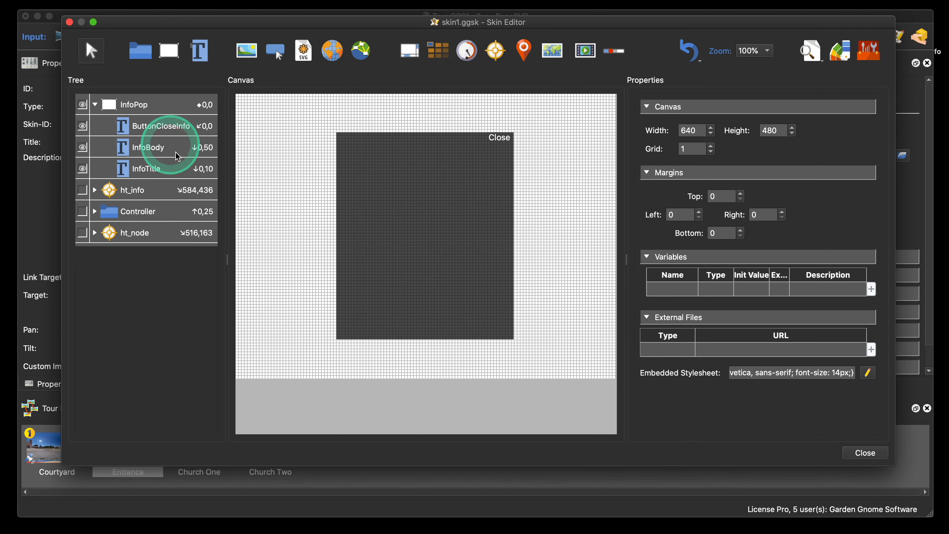
pyautogui.click(159, 147)
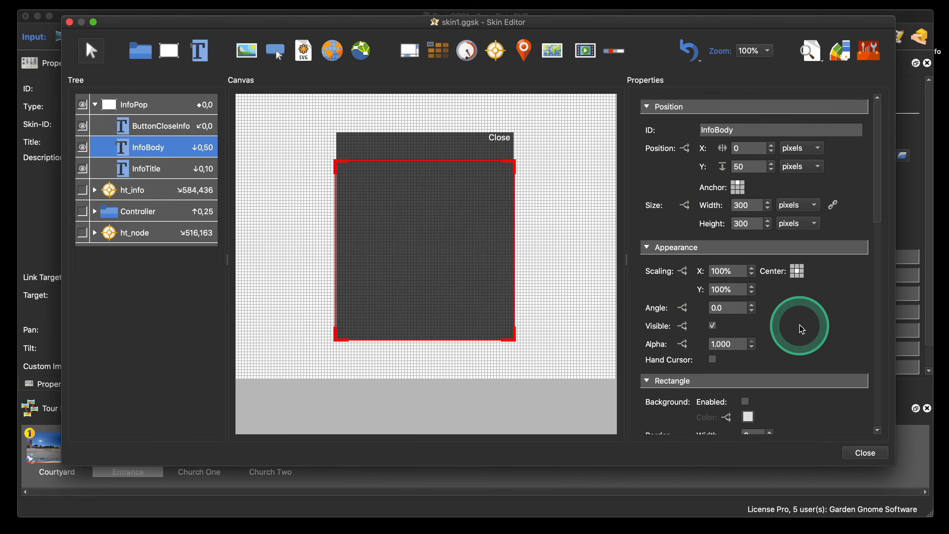
pyautogui.scroll(-10, 802, 329)
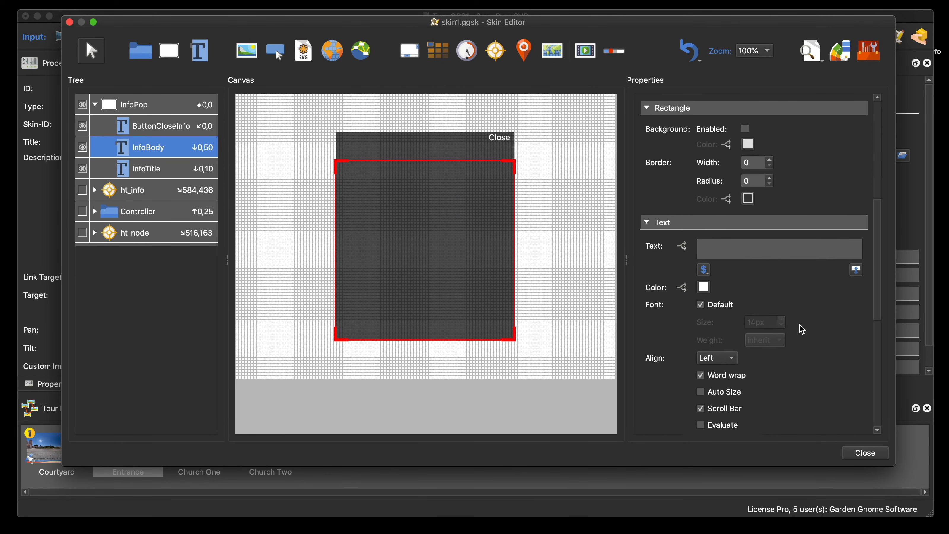
pyautogui.scroll(-3, 802, 329)
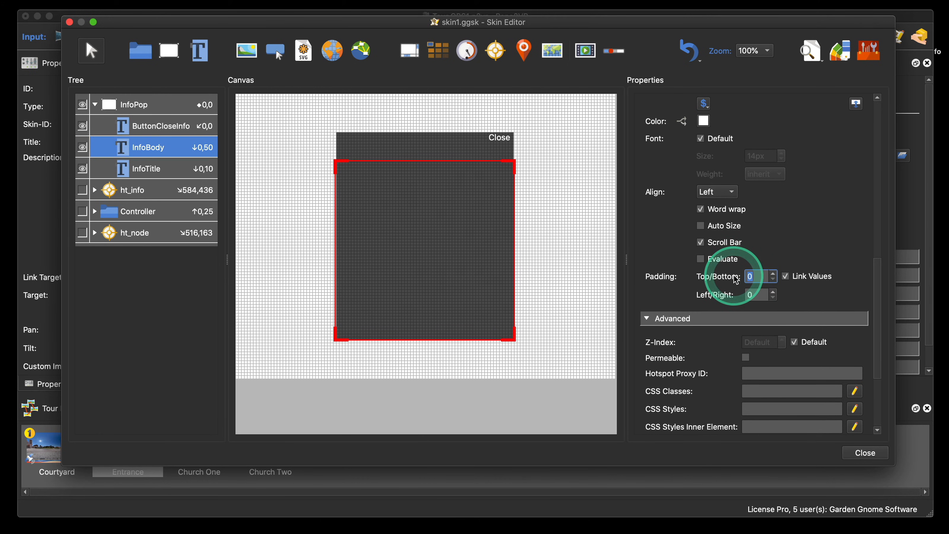
pyautogui.click(760, 251)
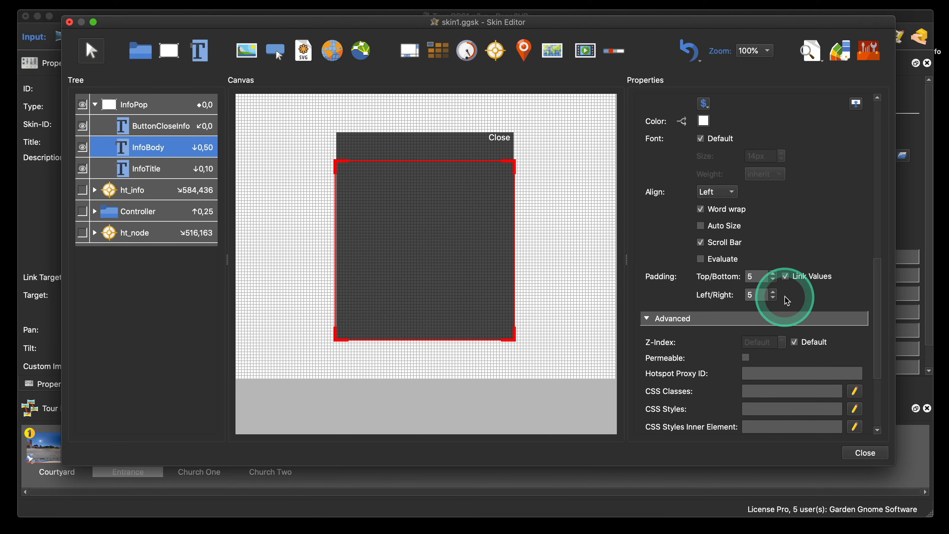
pyautogui.click(787, 277)
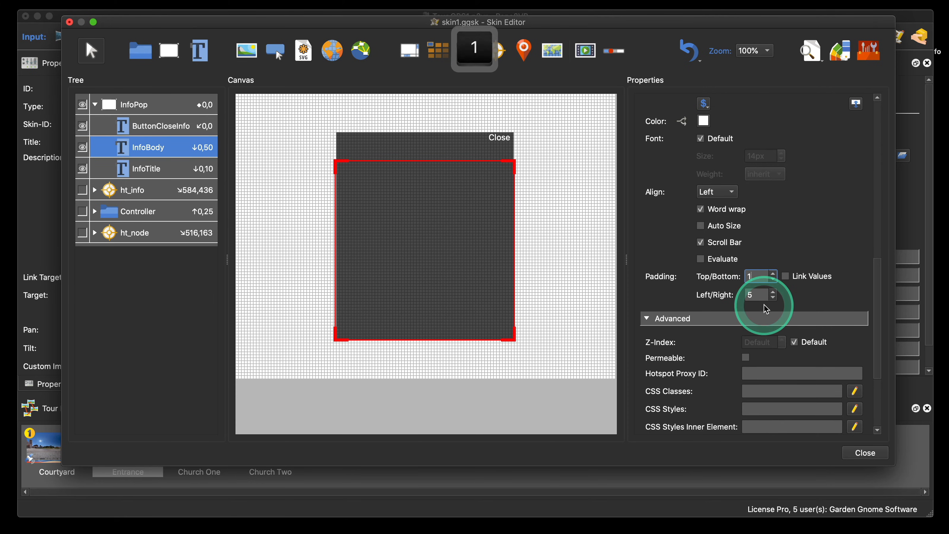
pyautogui.click(856, 452)
pyautogui.click(552, 250)
# Generate the output, check the padded body text in the Entrance information popup by scrolling through it, and close the browser preview
pyautogui.click(732, 219)
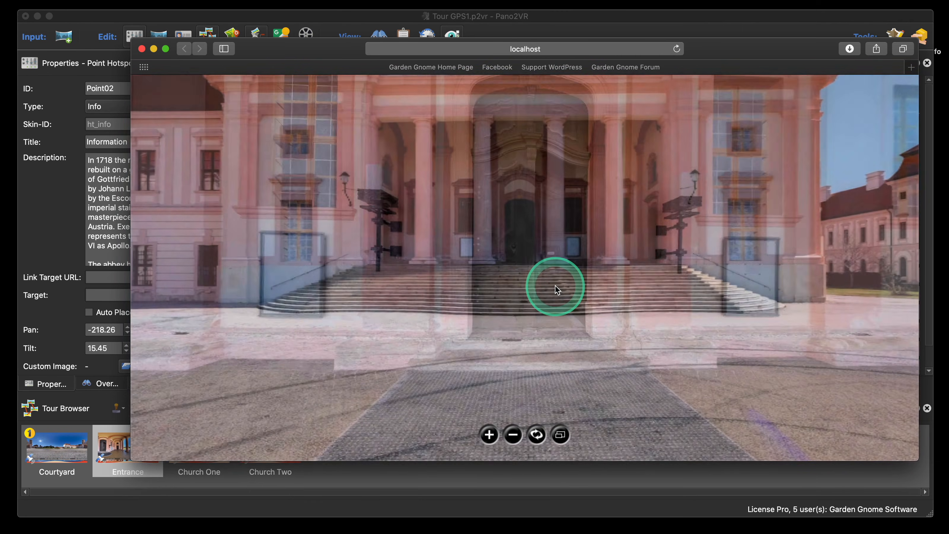
pyautogui.click(573, 191)
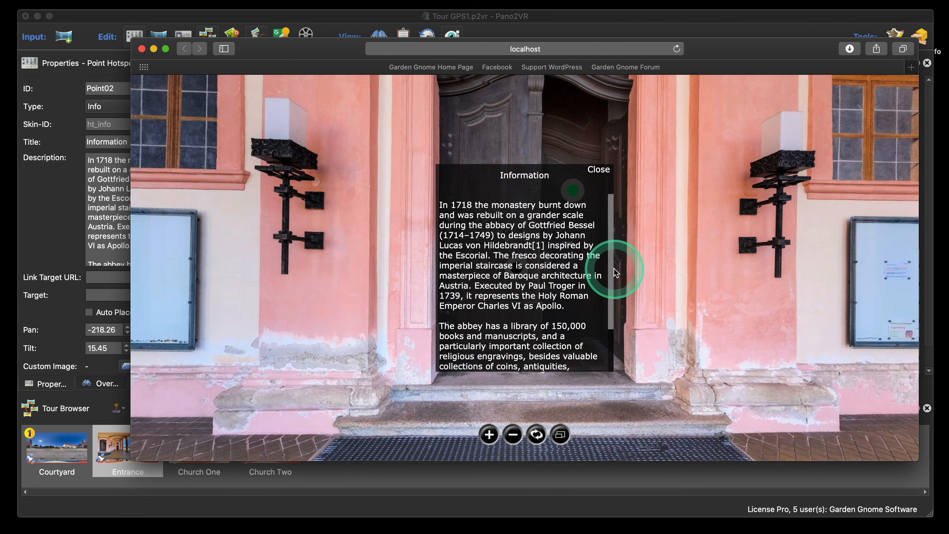
pyautogui.moveTo(613, 271); pyautogui.dragTo(589, 365)
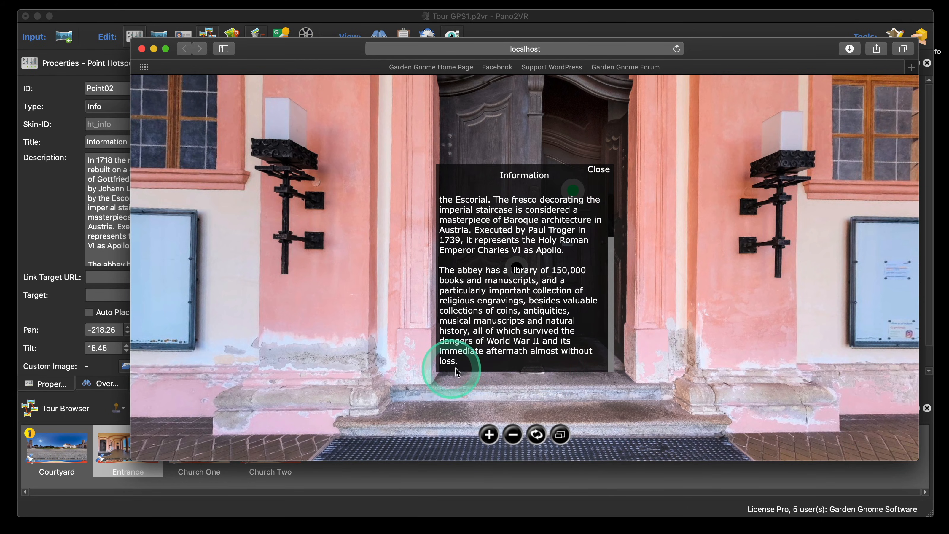
pyautogui.moveTo(615, 327); pyautogui.dragTo(614, 240)
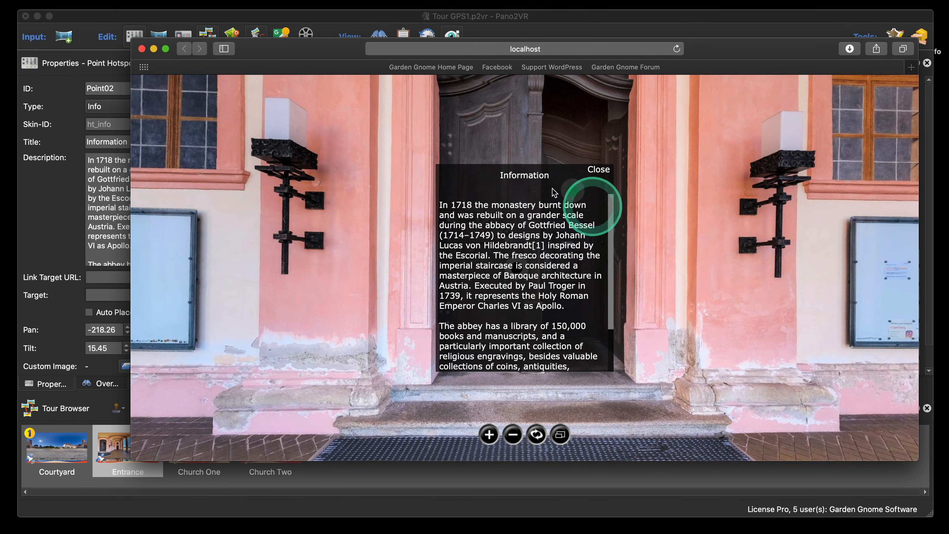
pyautogui.click(141, 48)
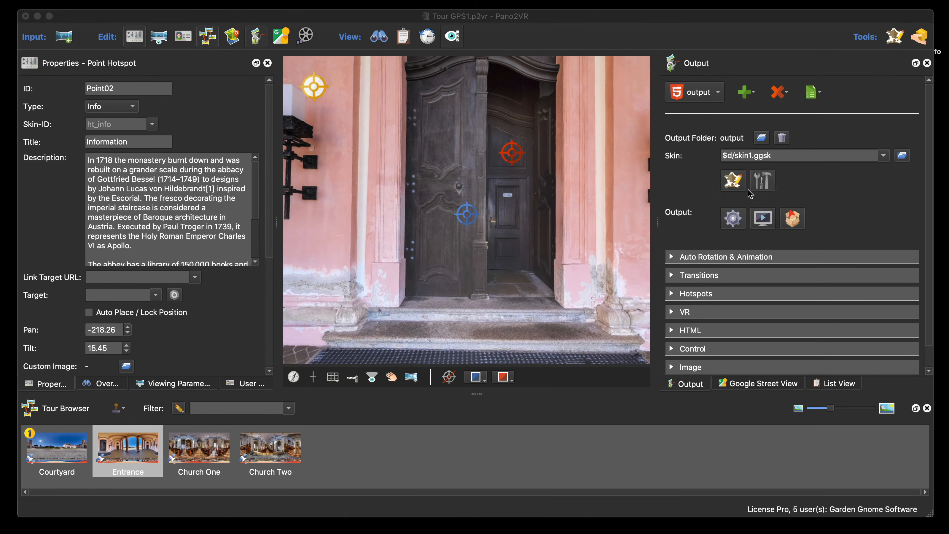
# Reopen the skin, replace InfoTitle's default font setting with a size of 18px, and save and close the skin
pyautogui.click(737, 186)
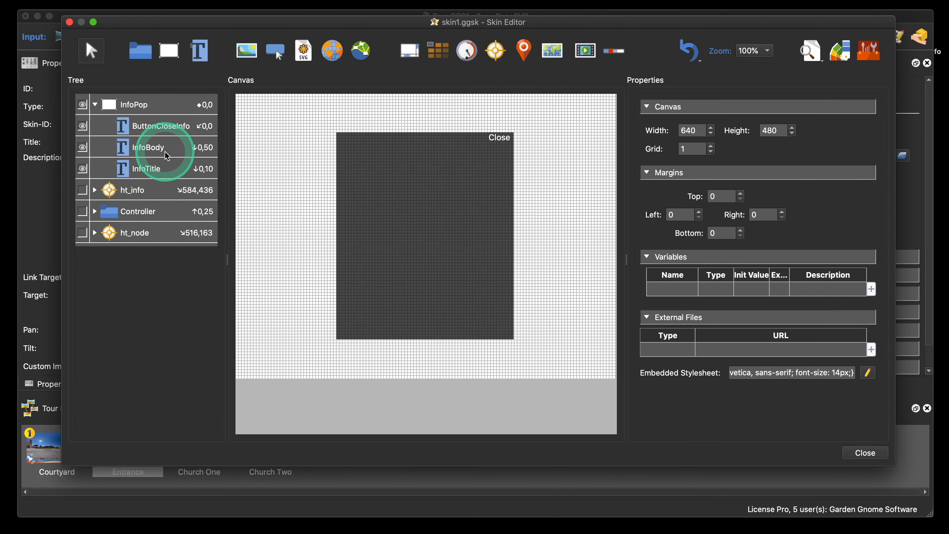
pyautogui.click(148, 151)
pyautogui.click(148, 130)
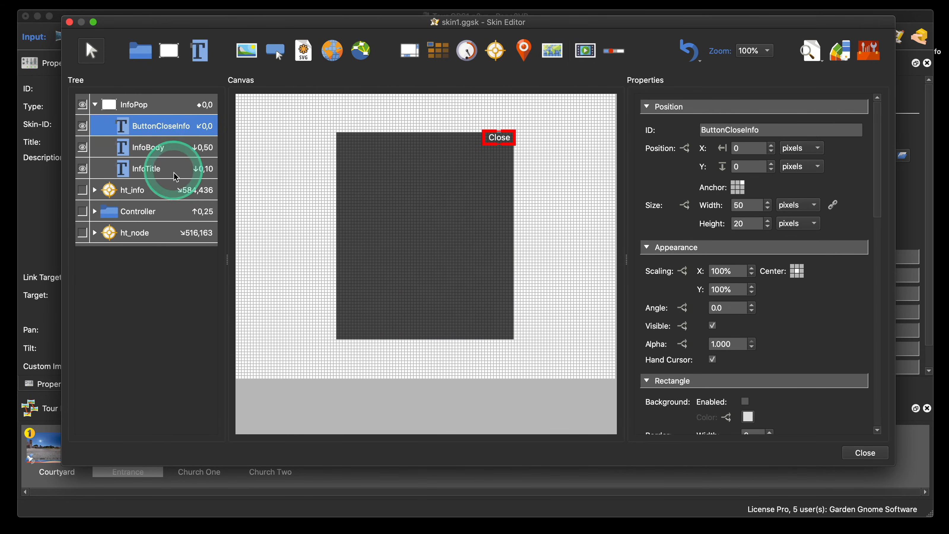
pyautogui.click(150, 168)
pyautogui.scroll(-10, 800, 304)
pyautogui.scroll(5, 806, 307)
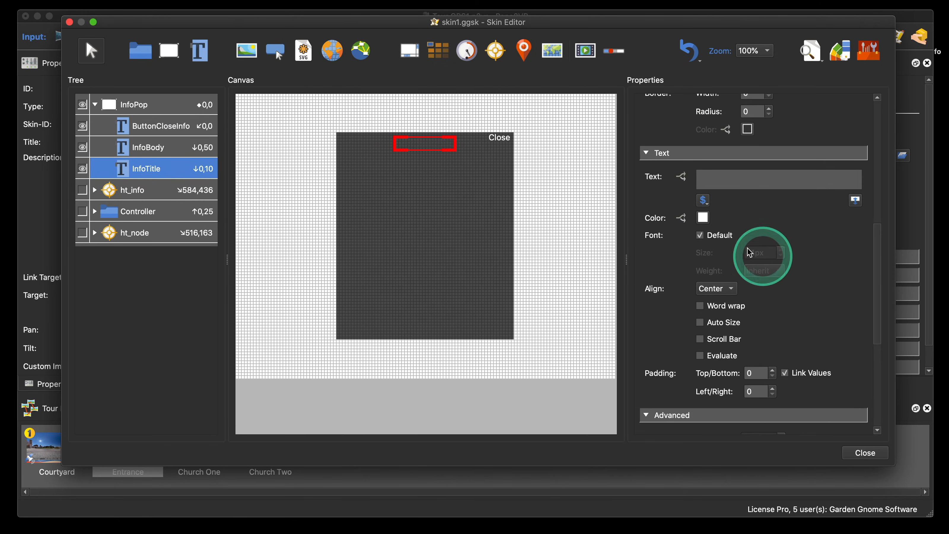
pyautogui.click(698, 236)
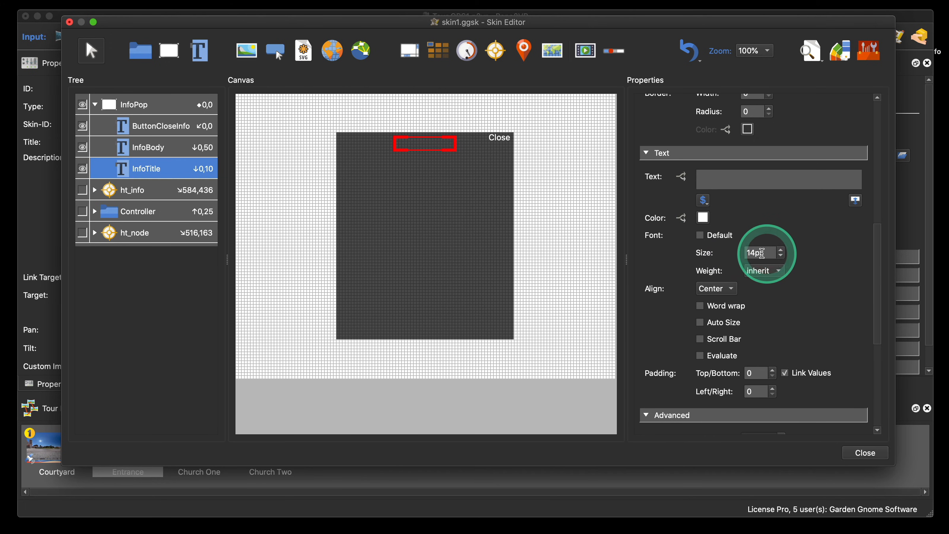
pyautogui.scroll(-2, 800, 280)
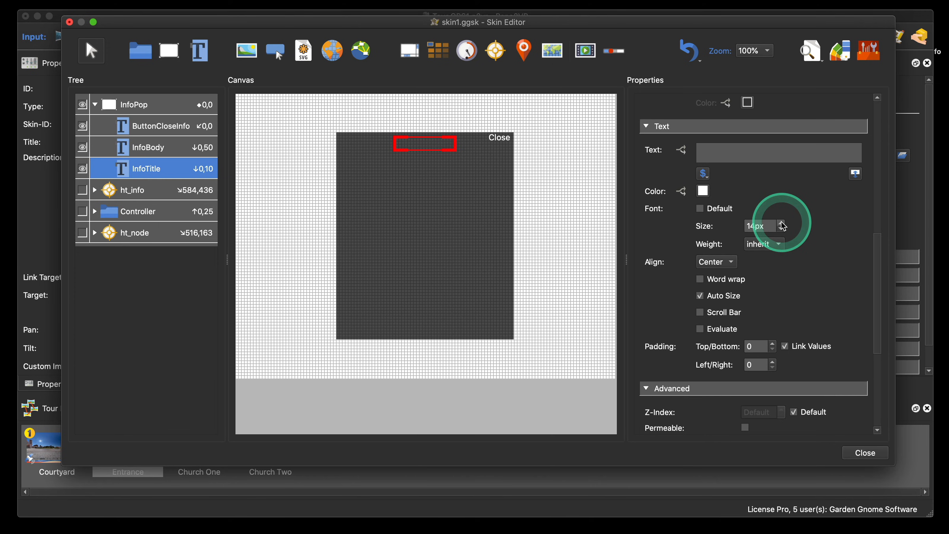
pyautogui.click(700, 295)
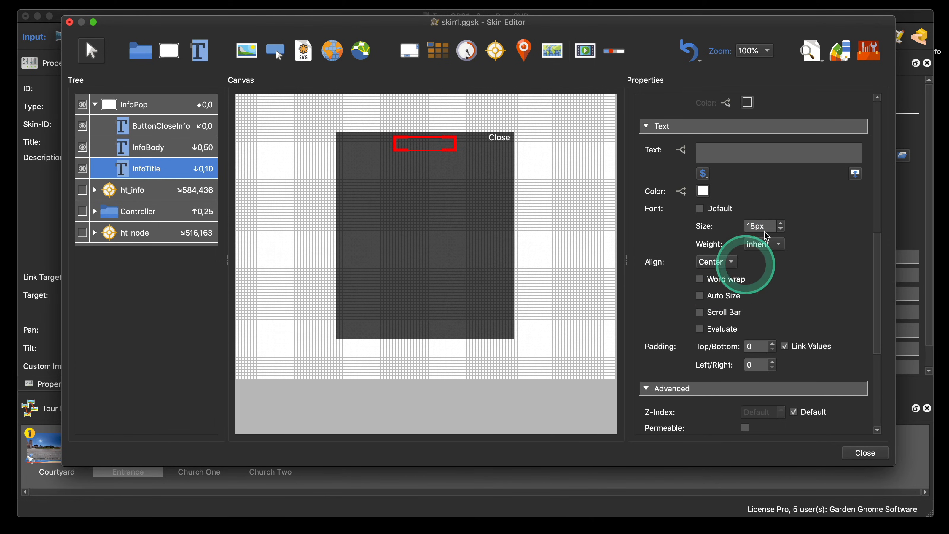
pyautogui.click(781, 223)
pyautogui.click(864, 453)
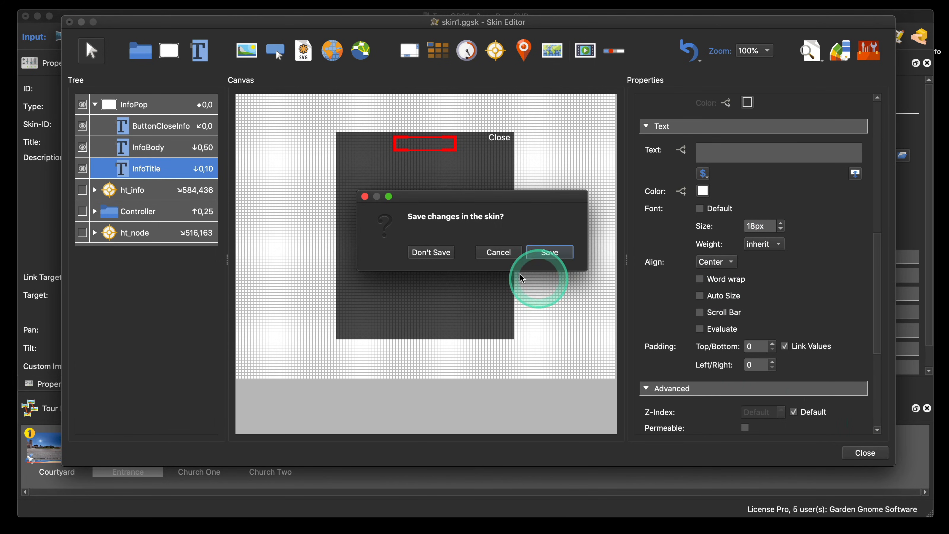
pyautogui.click(557, 253)
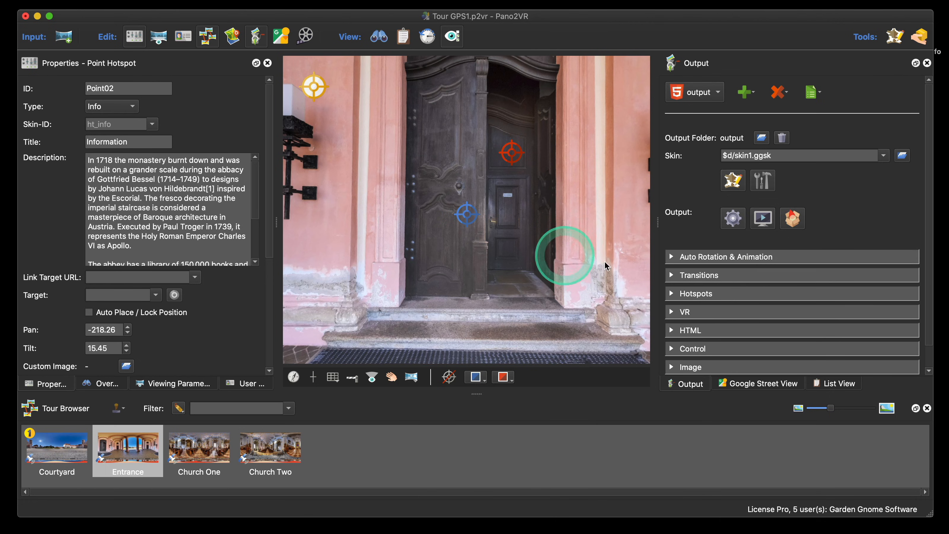
# Preview the tour in the browser, check the title in the Entrance information popup, and close the preview
pyautogui.click(757, 221)
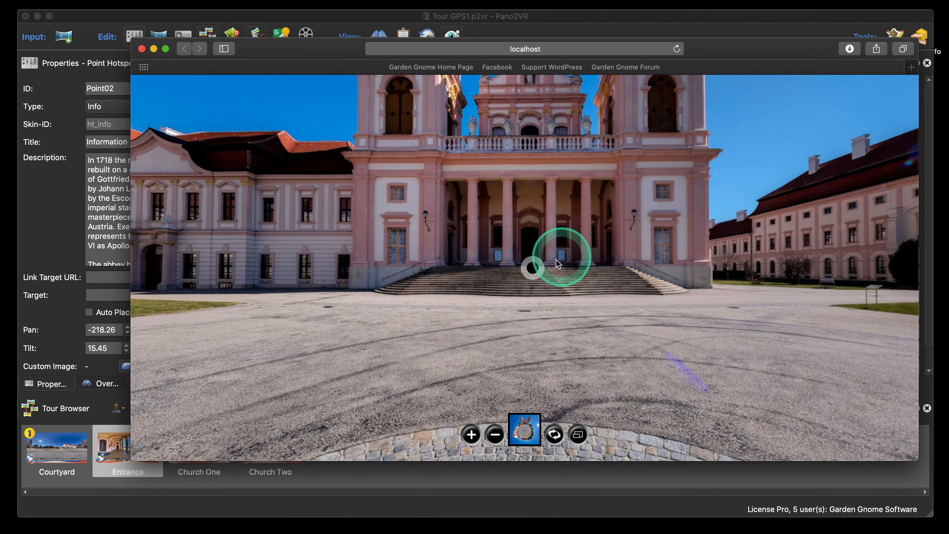
pyautogui.click(531, 267)
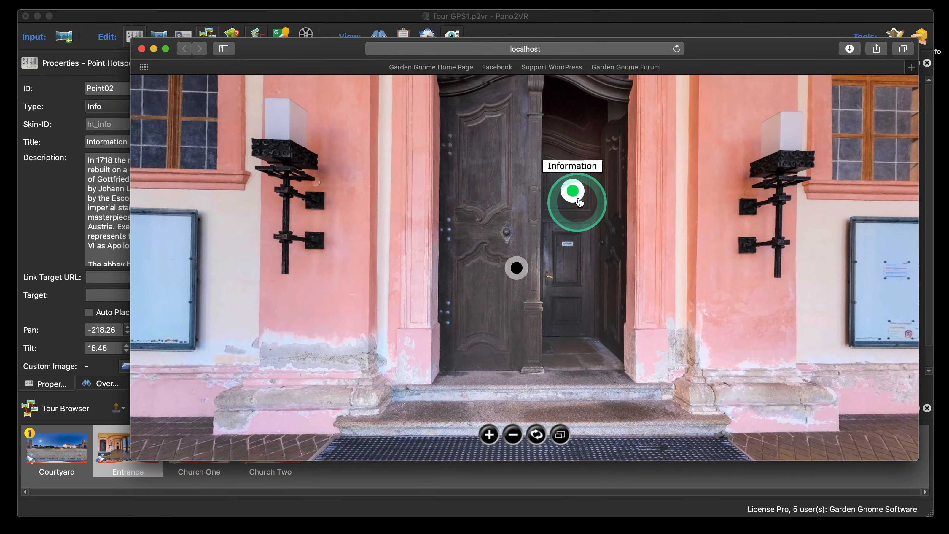
pyautogui.click(568, 198)
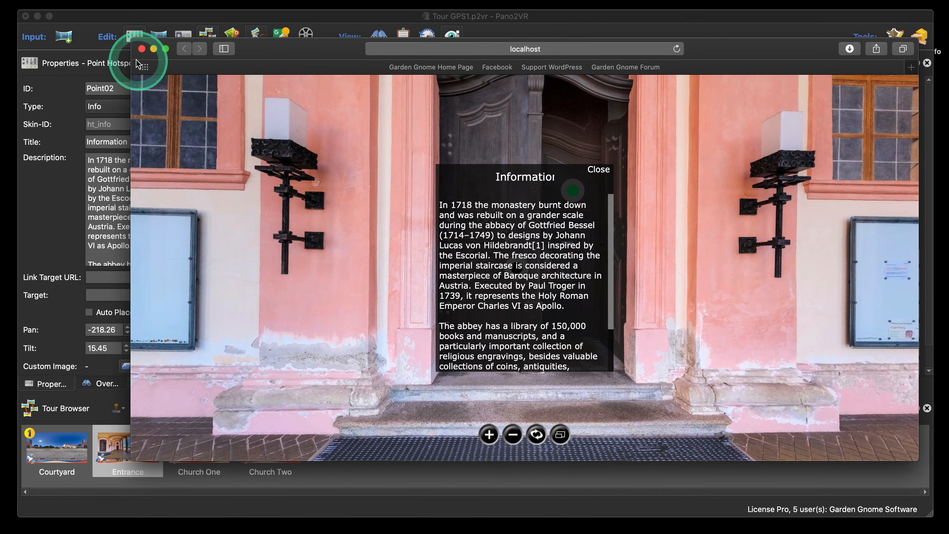
pyautogui.click(141, 48)
# Reopen the skin, enable Auto Size and set the font weight to bold for InfoTitle, and save and close the skin
pyautogui.click(734, 185)
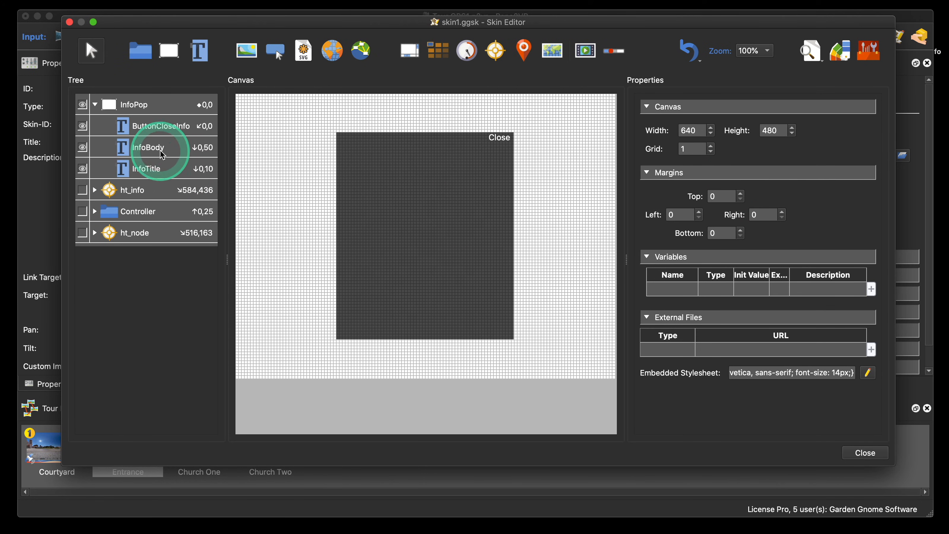
pyautogui.click(161, 174)
pyautogui.scroll(-10, 800, 350)
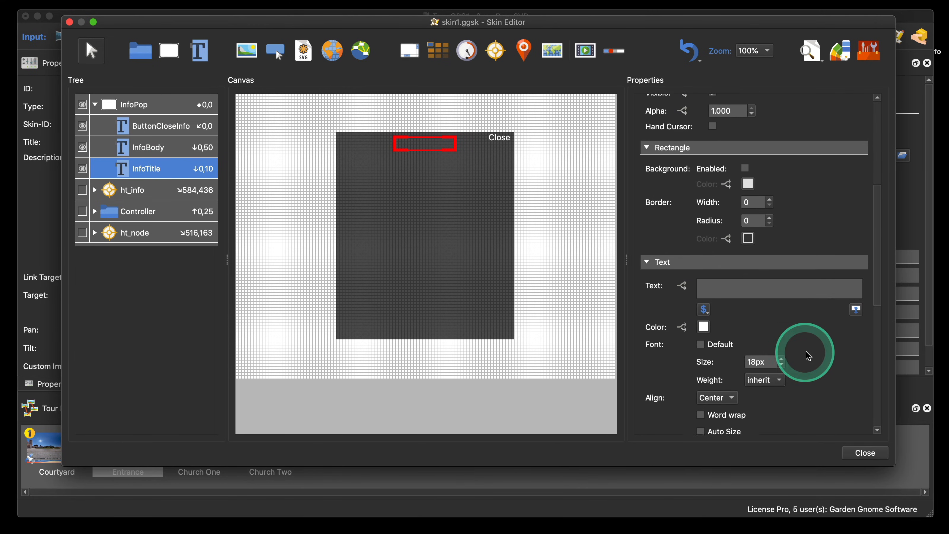
pyautogui.scroll(-2, 809, 356)
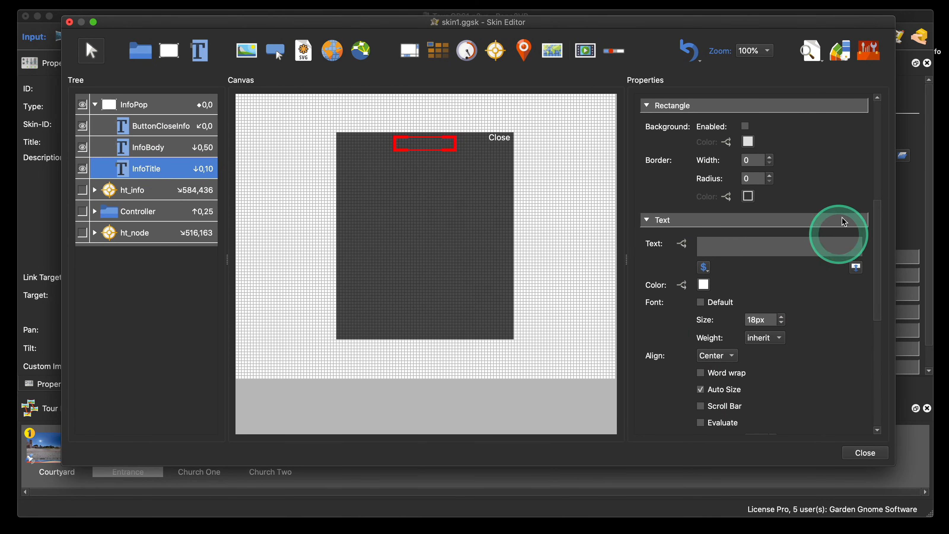
pyautogui.scroll(-6, 829, 323)
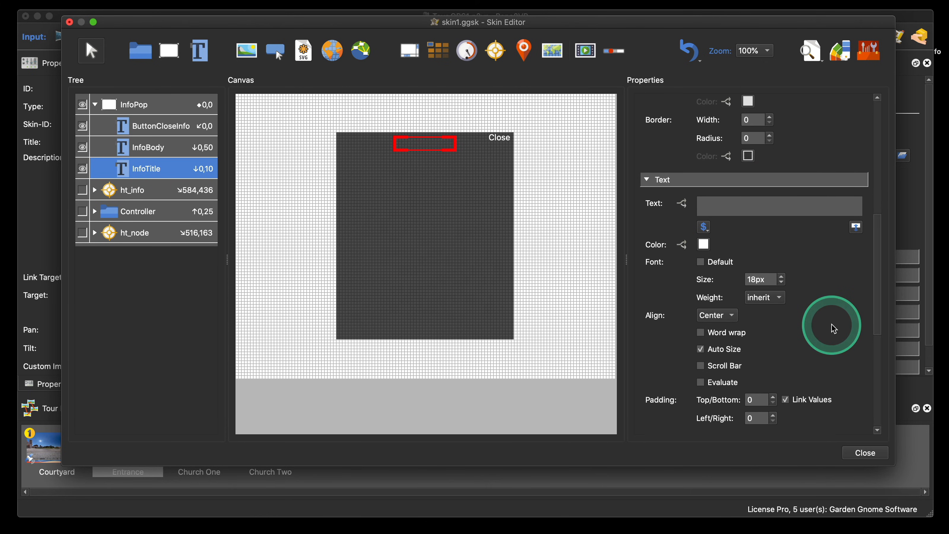
pyautogui.click(762, 282)
pyautogui.click(763, 111)
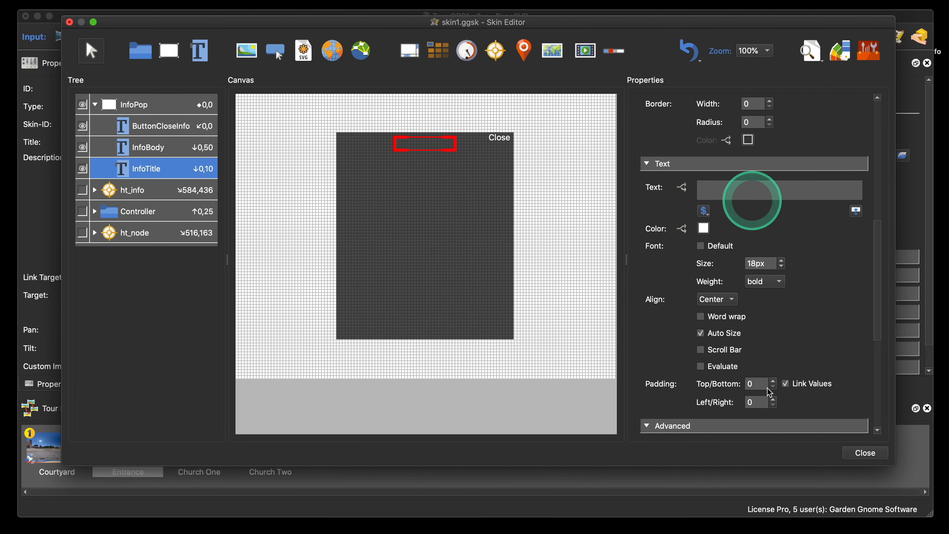
pyautogui.click(864, 453)
pyautogui.click(536, 258)
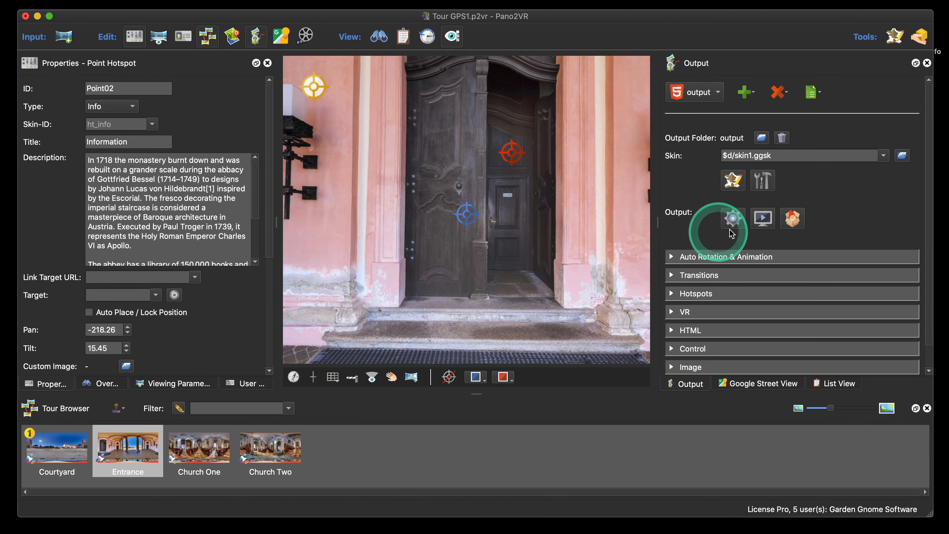
# Regenerate the output and check the bold title and scrollable body text in the Entrance information popup
pyautogui.click(729, 214)
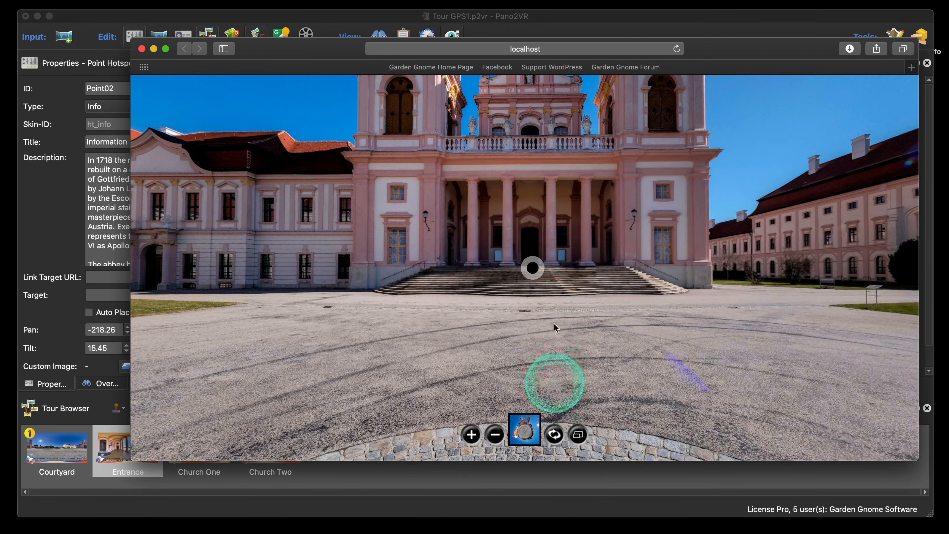
pyautogui.click(533, 268)
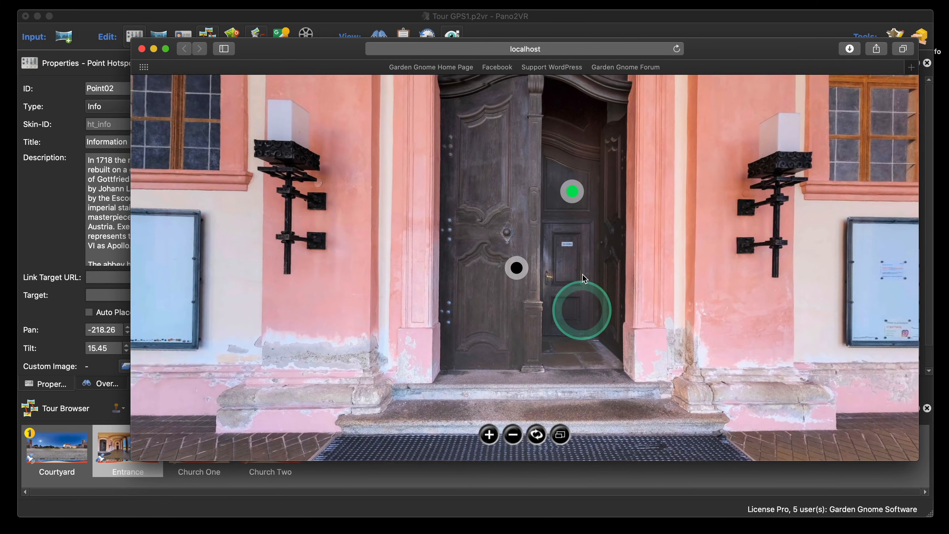
pyautogui.click(572, 191)
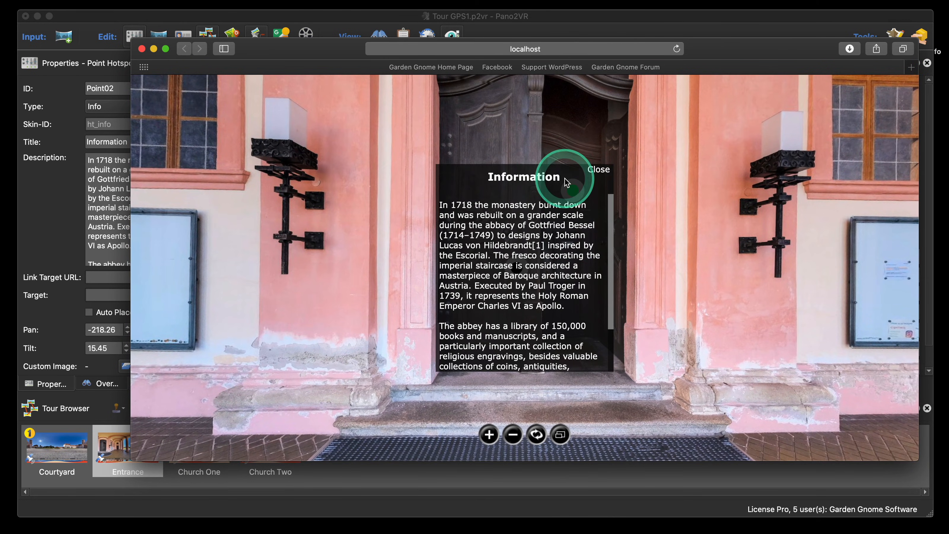
pyautogui.moveTo(613, 229); pyautogui.dragTo(610, 304)
pyautogui.scroll(-1, 581, 320)
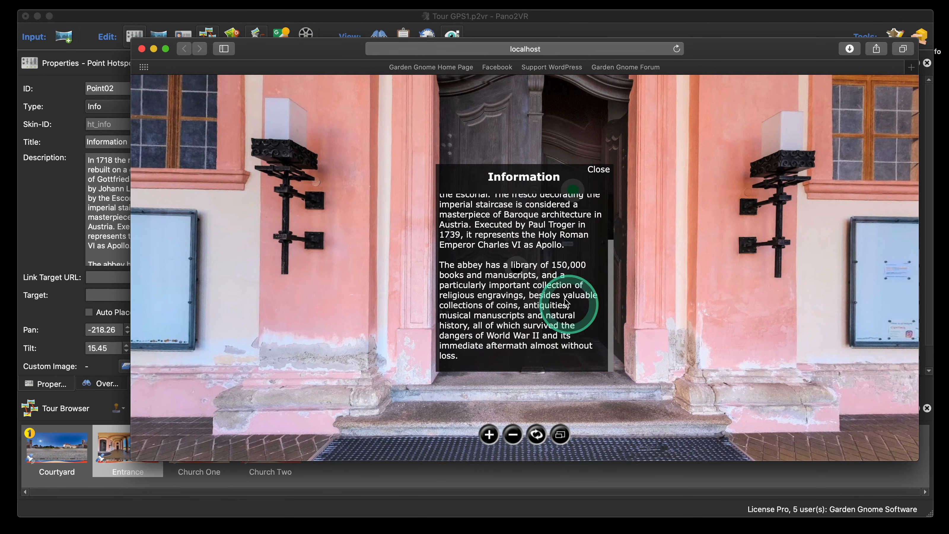
# Recheck the popup's text scrolling, close the browser preview, reopen the skin, and collapse and hide InfoPop
pyautogui.scroll(5, 575, 307)
pyautogui.scroll(-5, 575, 306)
pyautogui.click(143, 49)
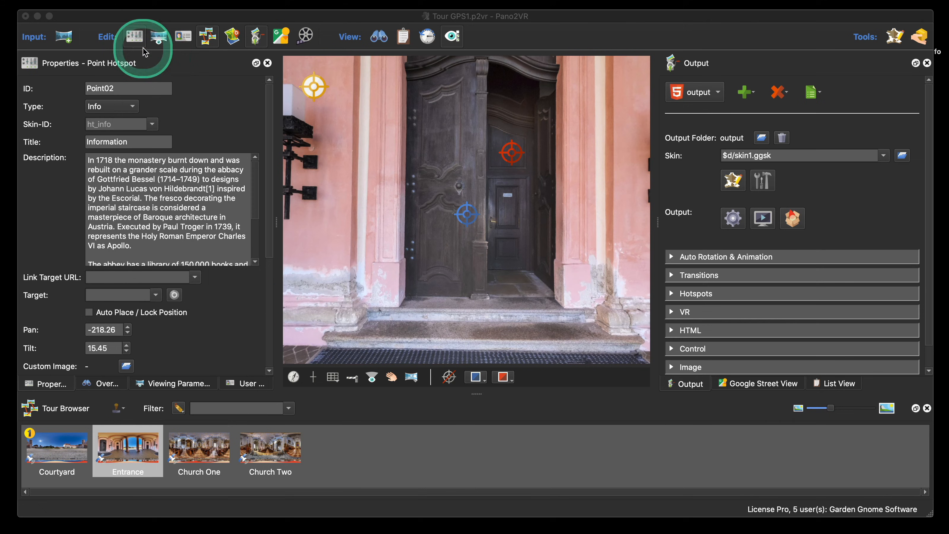
pyautogui.click(733, 181)
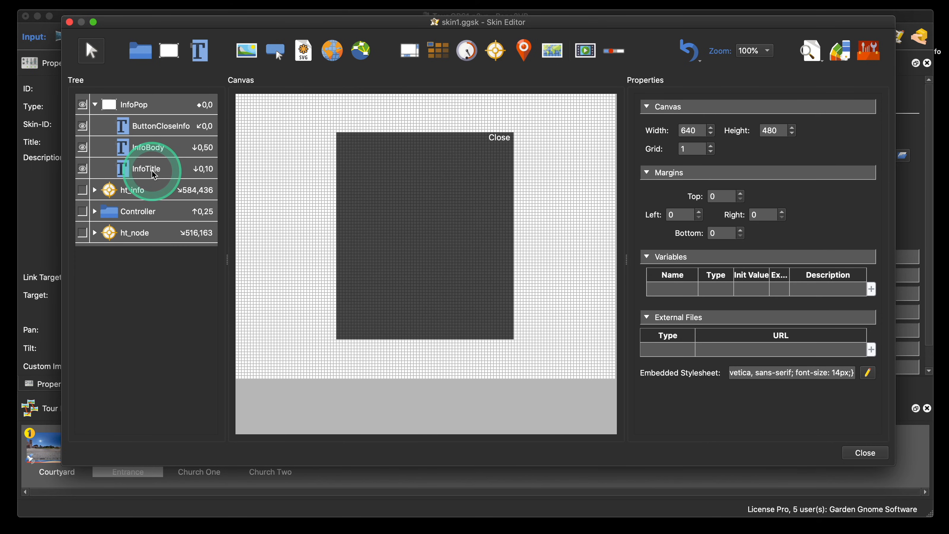
pyautogui.click(95, 105)
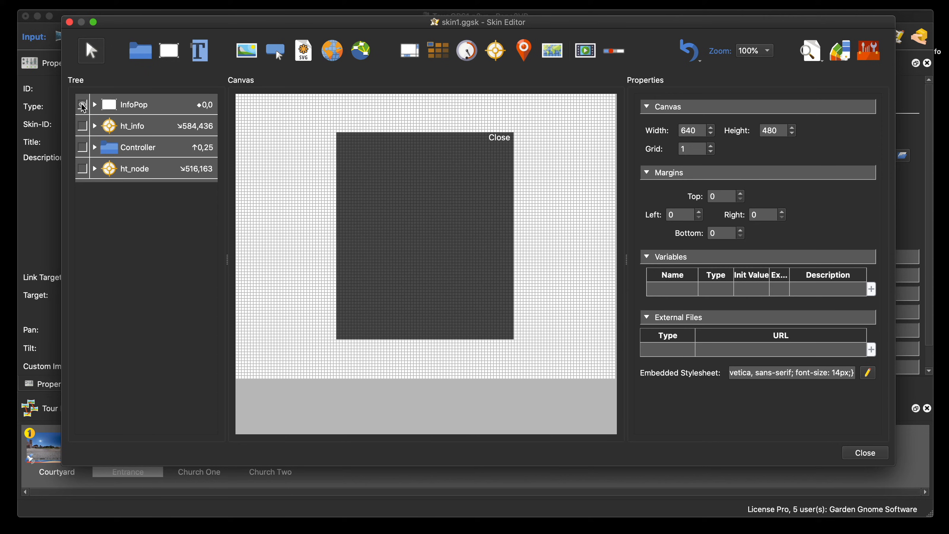
pyautogui.click(83, 105)
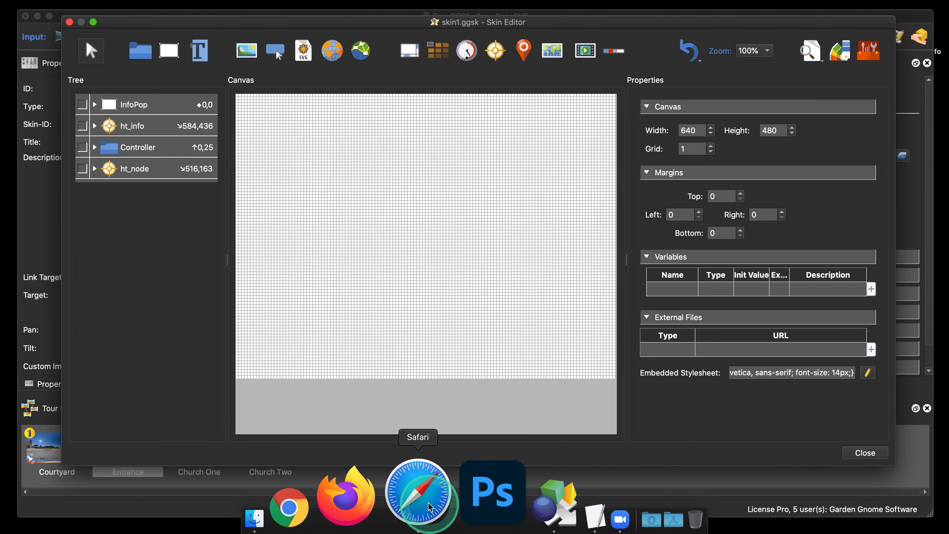
# Switch to Safari and search the web for "HTML formattin"
pyautogui.click(430, 504)
pyautogui.click(501, 47)
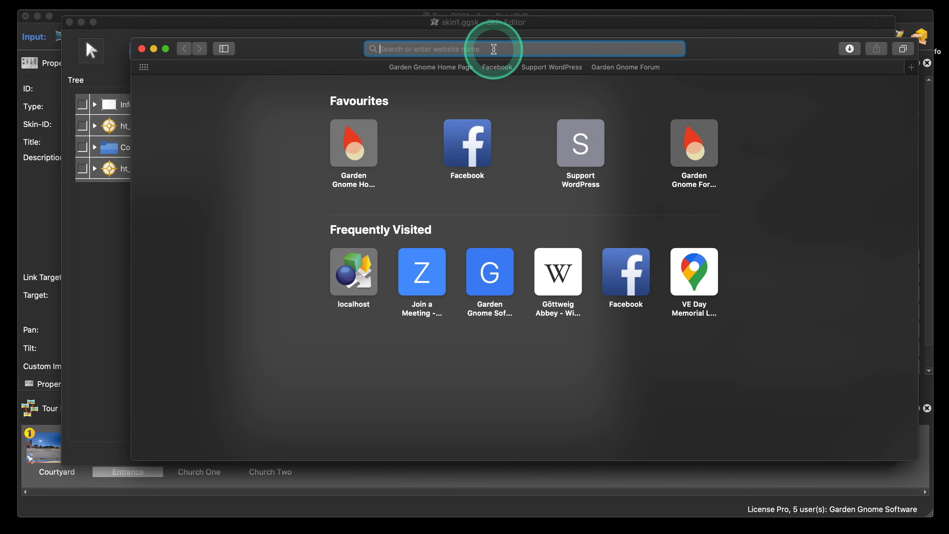
pyautogui.write('HT')
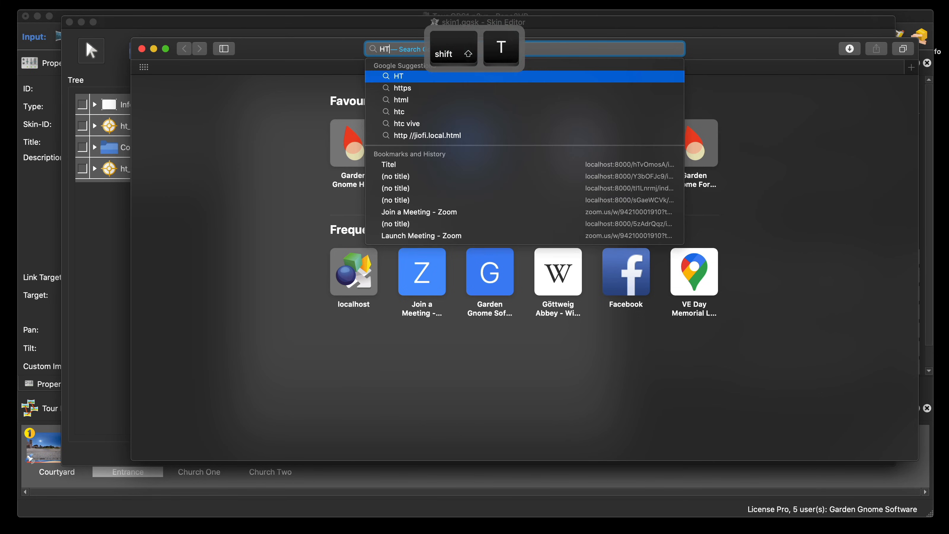
pyautogui.write('ML for')
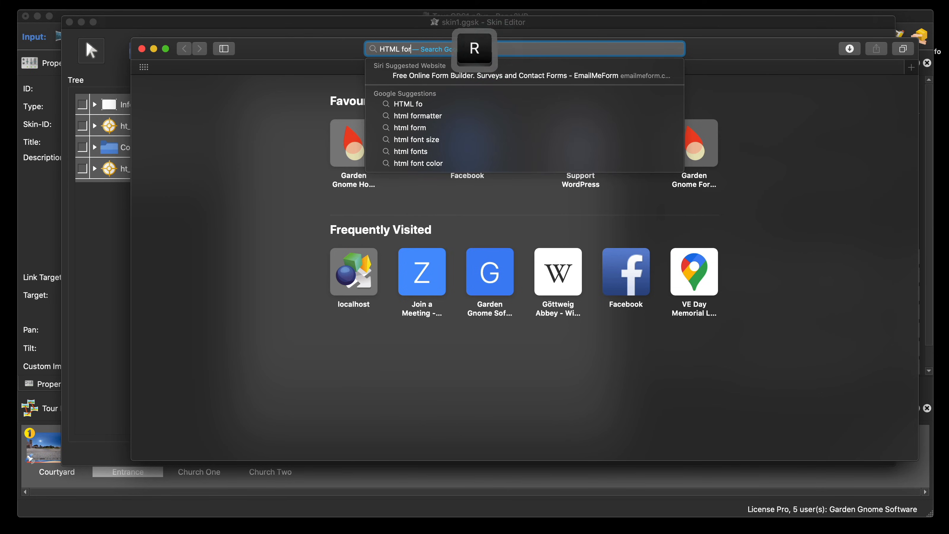
pyautogui.write('matti')
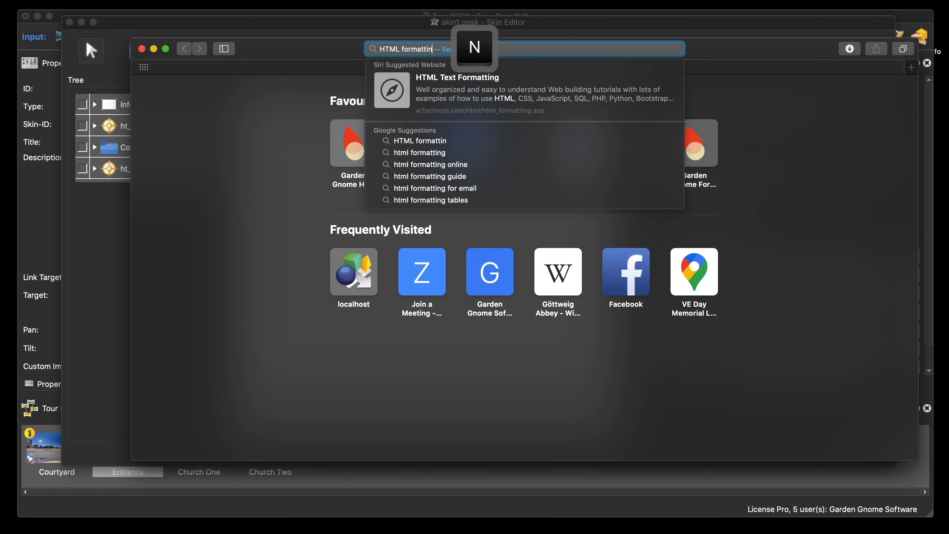
pyautogui.write('n')
pyautogui.press('Return')
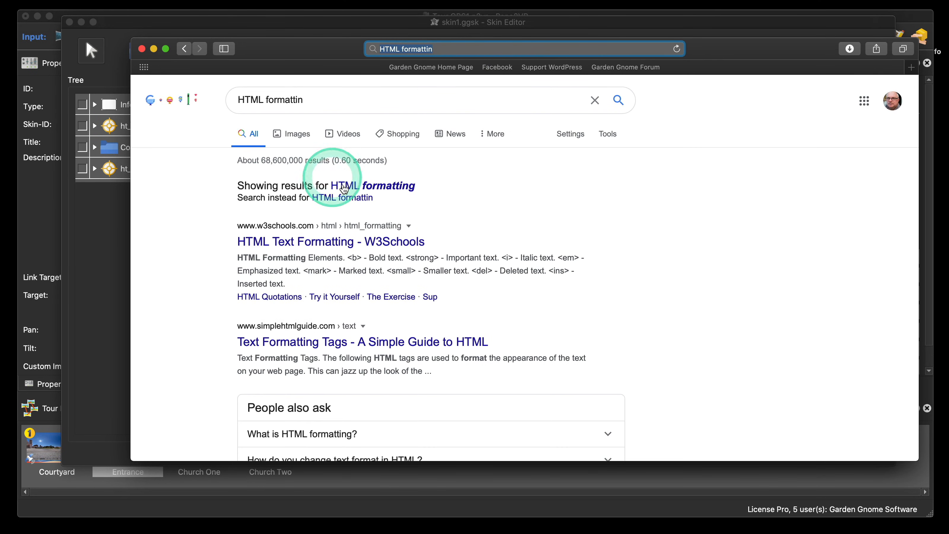
# Open the W3Schools HTML Text Formatting page, review its list of formatting elements, and minimize the browser
pyautogui.click(321, 241)
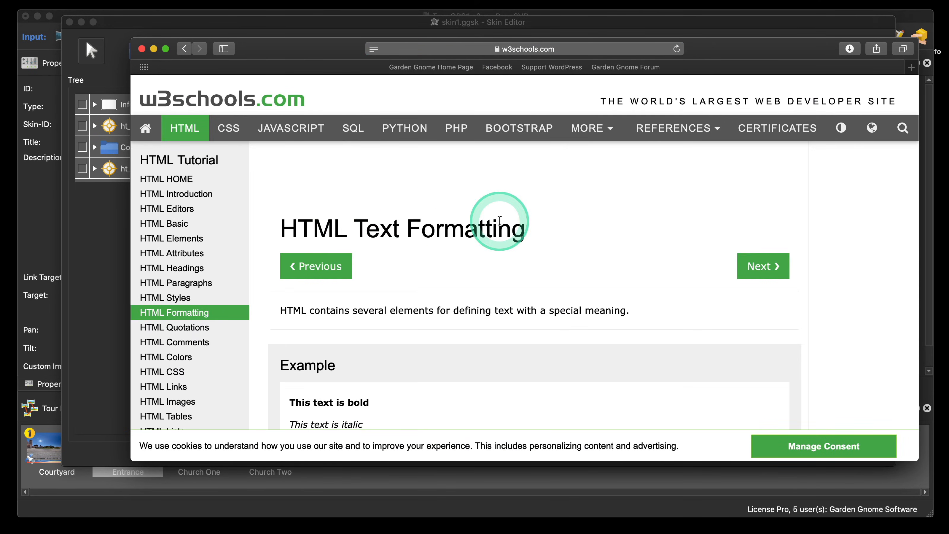
pyautogui.scroll(-15, 499, 220)
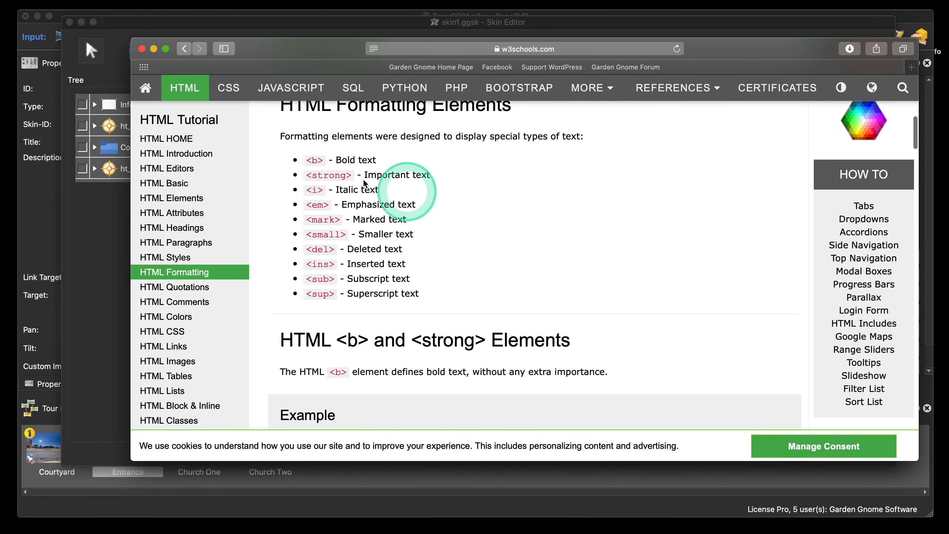
pyautogui.click(154, 49)
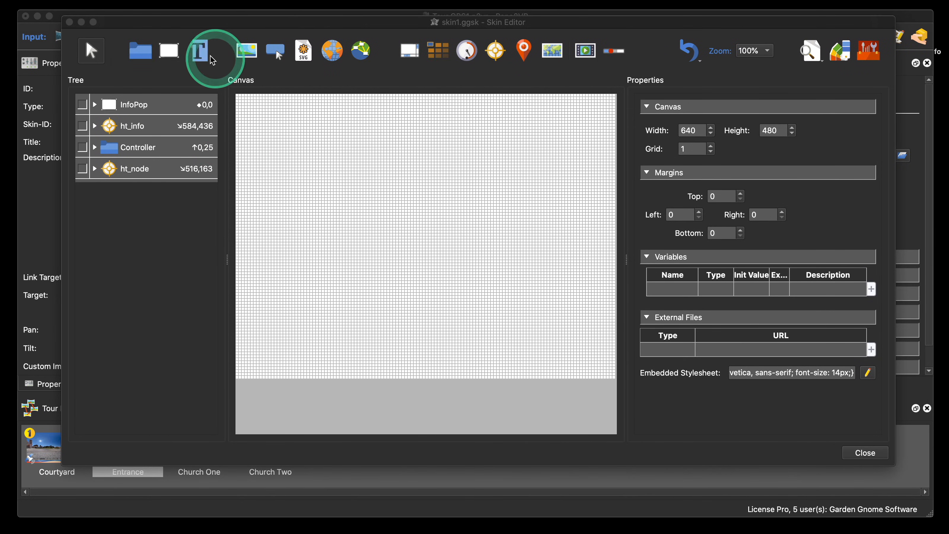
pyautogui.click(210, 57)
pyautogui.moveTo(285, 130); pyautogui.dragTo(297, 134)
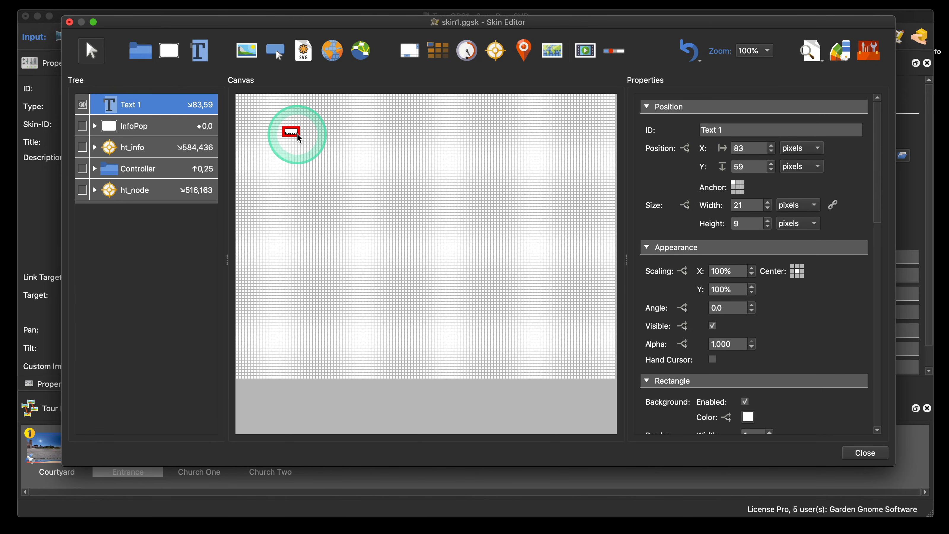
pyautogui.press('BackSpace')
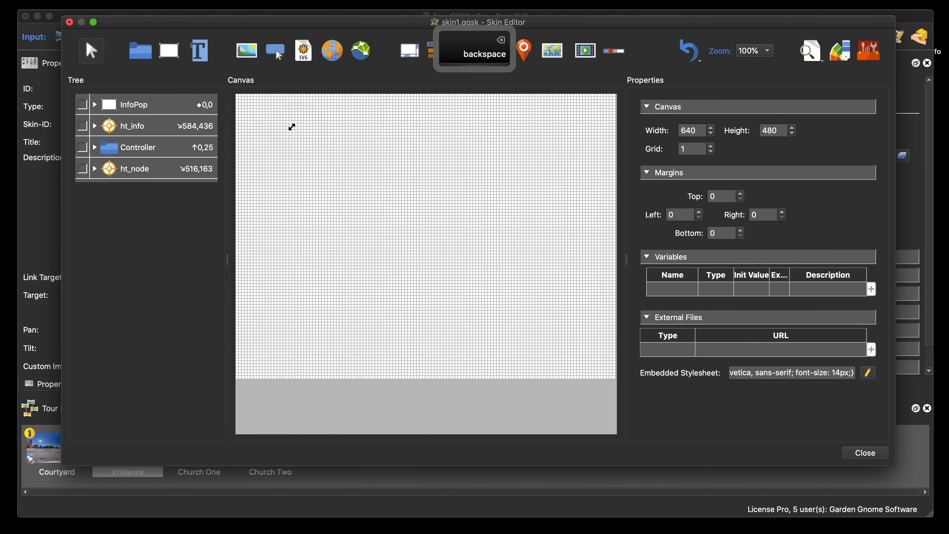
# Place a new default-size text element on the canvas at about X 122, Y 53
pyautogui.click(199, 52)
pyautogui.click(345, 149)
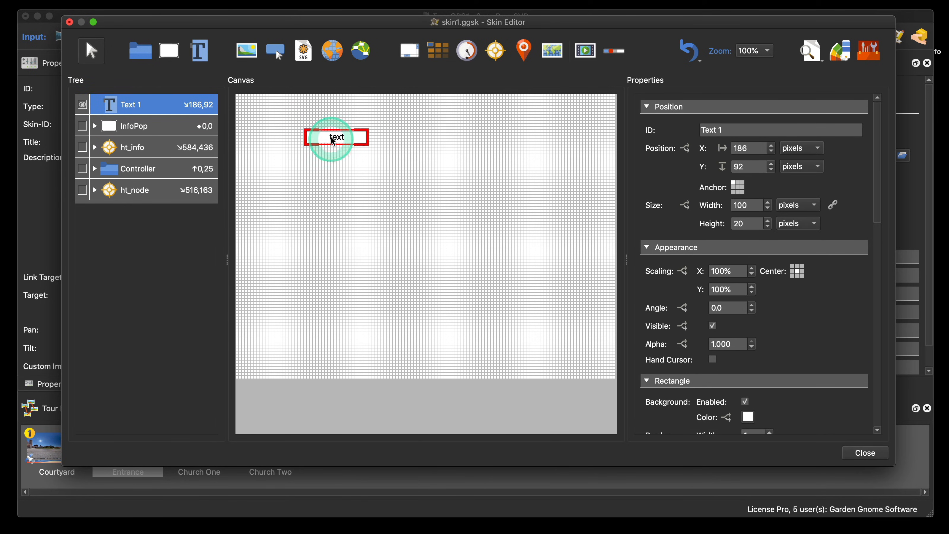
pyautogui.moveTo(333, 142); pyautogui.dragTo(335, 136)
# Fill the new text element with three lines reading "text" and enlarge its box to fit them
pyautogui.scroll(-5, 801, 354)
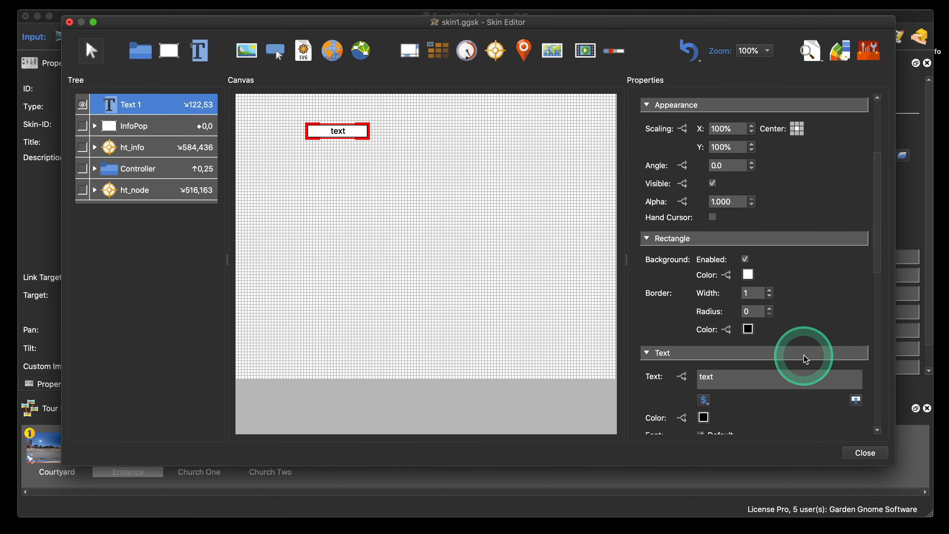
pyautogui.scroll(-2, 805, 359)
pyautogui.doubleClick(707, 327)
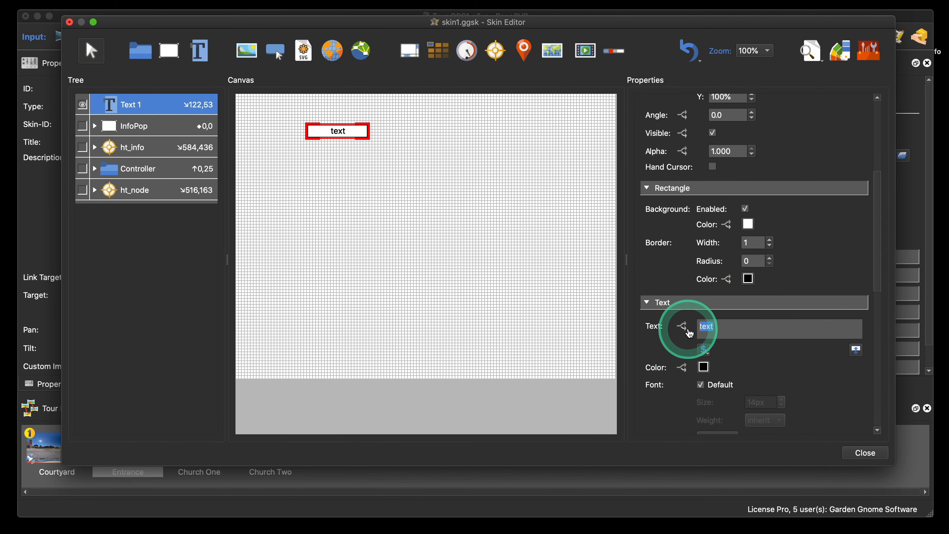
pyautogui.press('super+c')
pyautogui.click(721, 326)
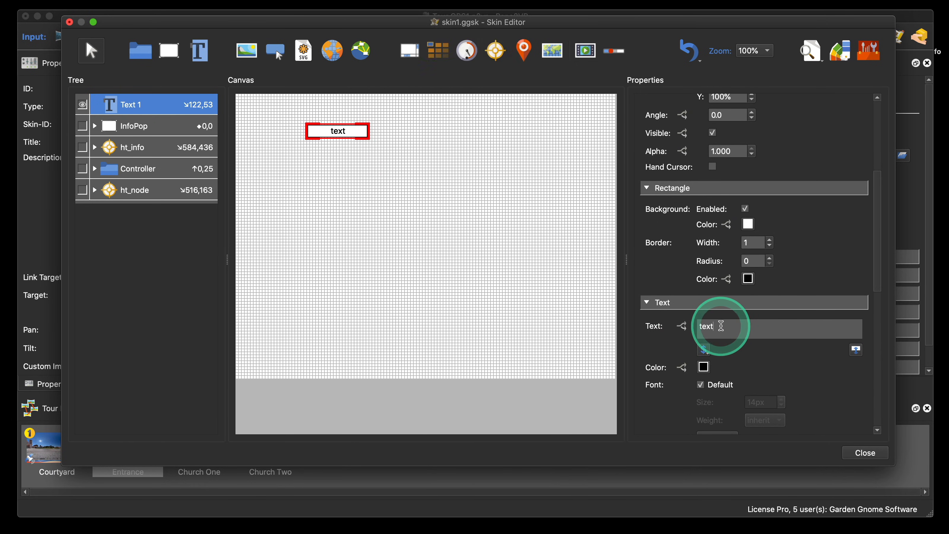
pyautogui.press('Return')
pyautogui.press('super+v')
pyautogui.press('Return')
pyautogui.press('super+v')
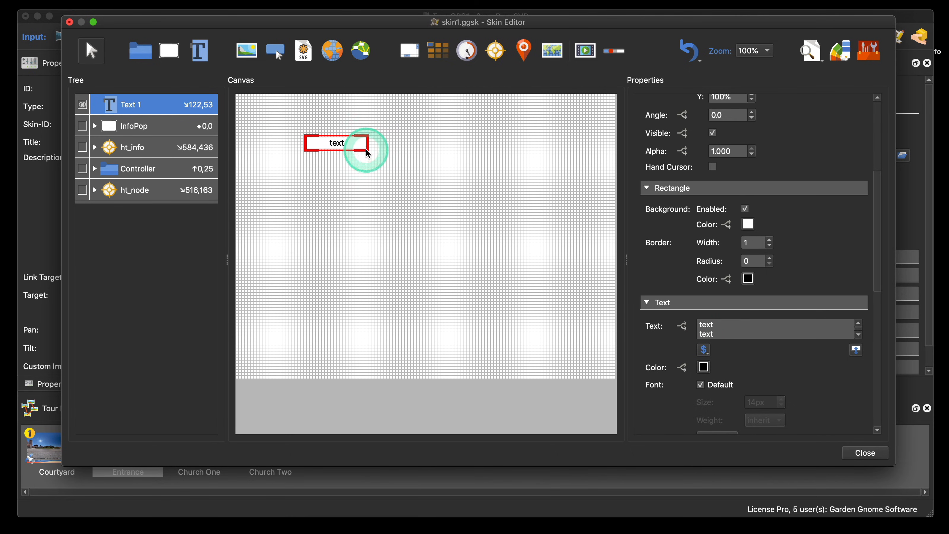
pyautogui.moveTo(365, 142); pyautogui.dragTo(388, 168)
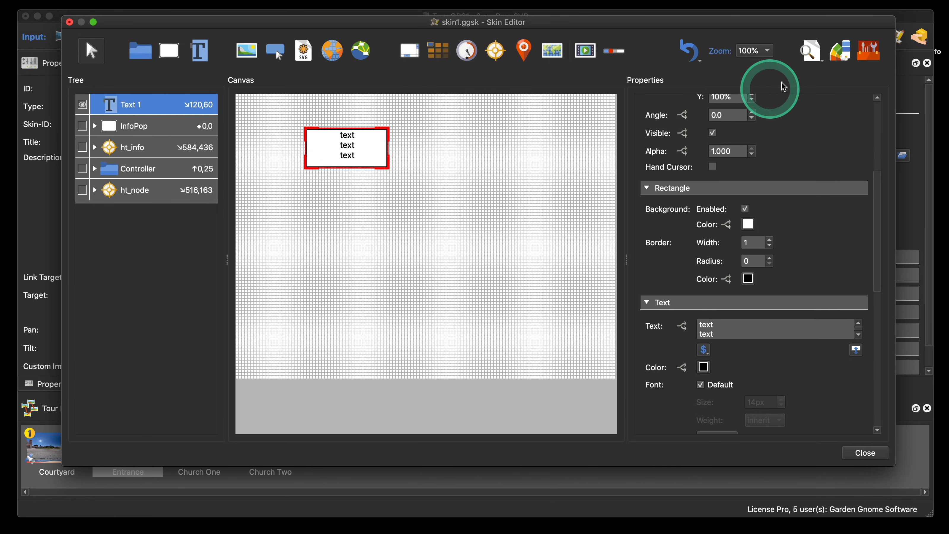
# Open the skin's live preview beside the canvas and move the text element to about X 393, Y 56
pyautogui.click(808, 59)
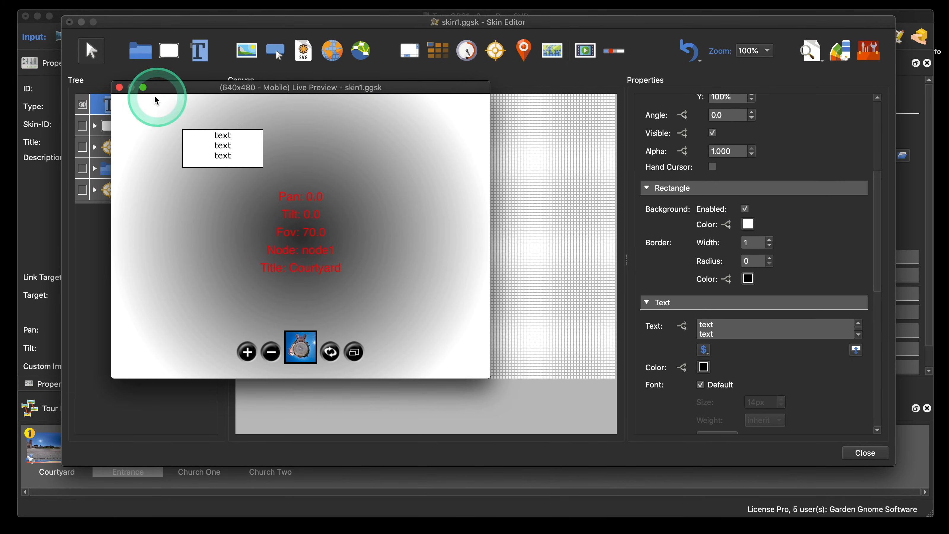
pyautogui.moveTo(415, 90); pyautogui.dragTo(303, 118)
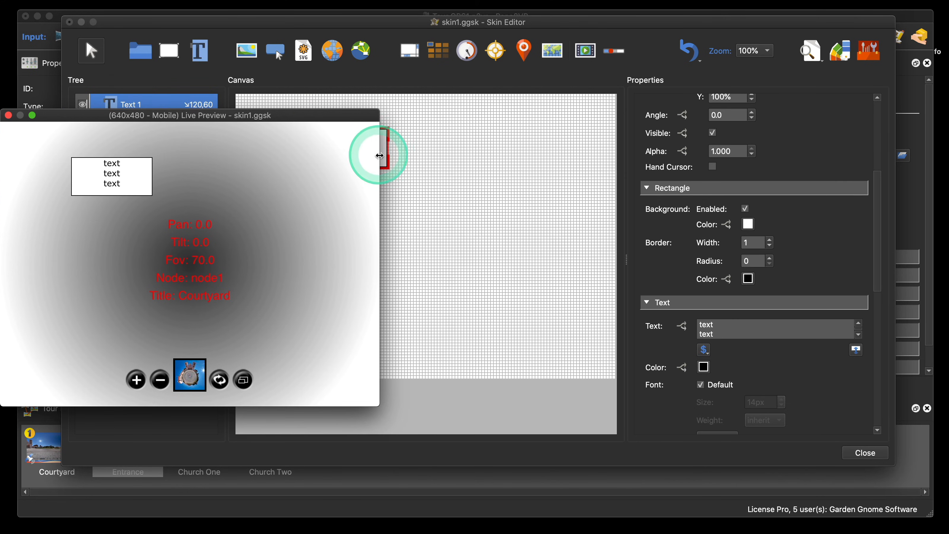
pyautogui.moveTo(379, 156); pyautogui.dragTo(542, 151)
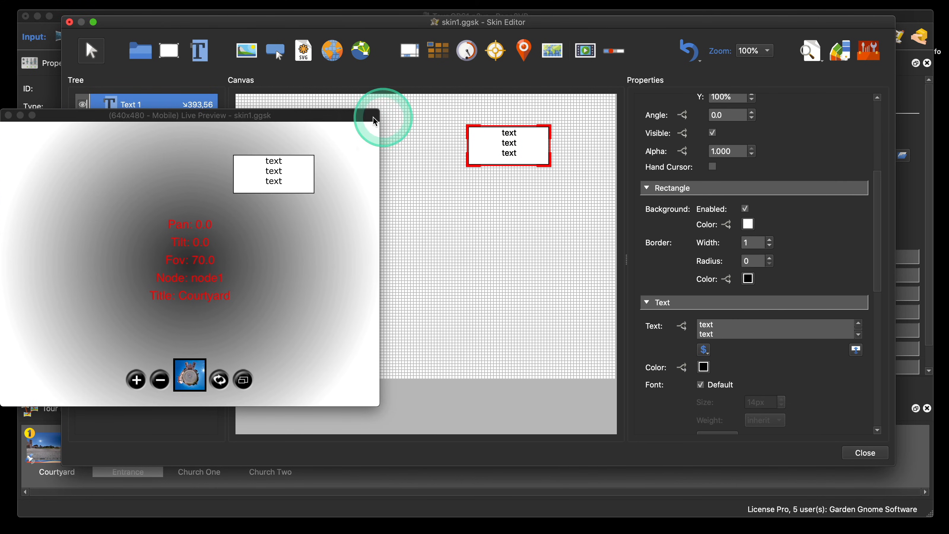
pyautogui.moveTo(374, 121); pyautogui.dragTo(393, 66)
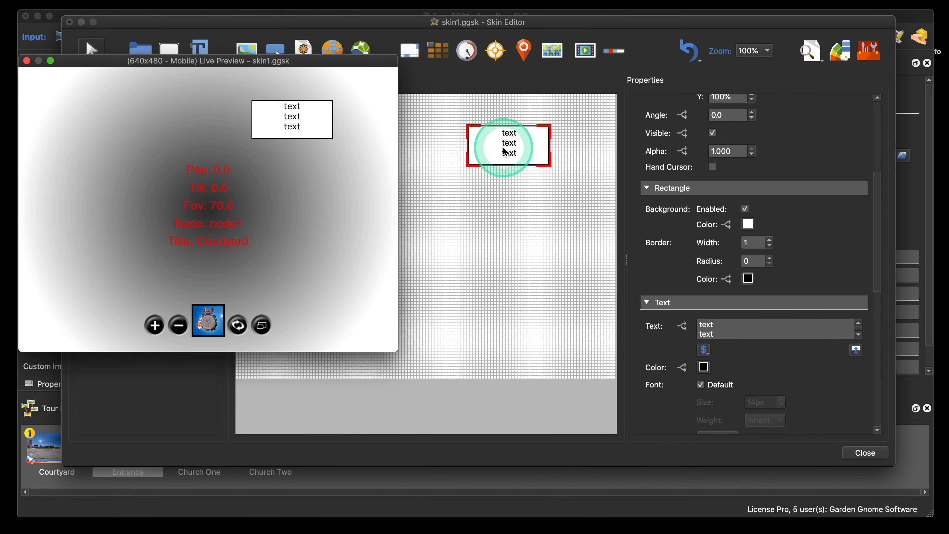
# Enlarge the element's text entry area and make the first line bold by wrapping it in <b> and </b>
pyautogui.click(738, 333)
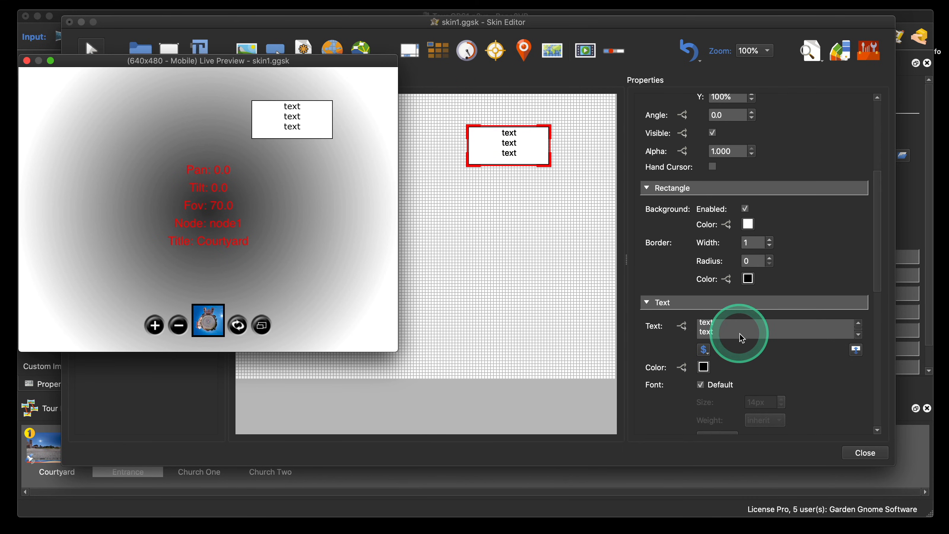
pyautogui.click(855, 351)
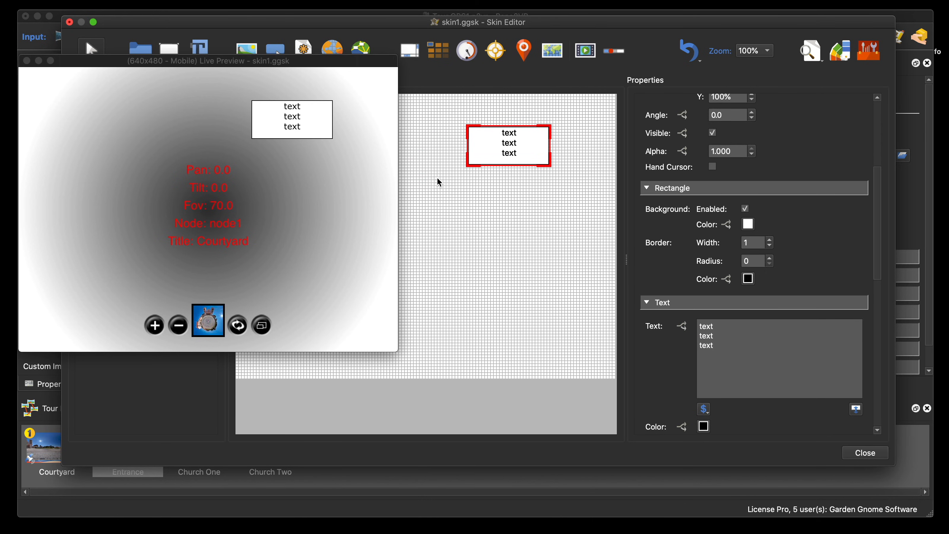
pyautogui.press('shift')
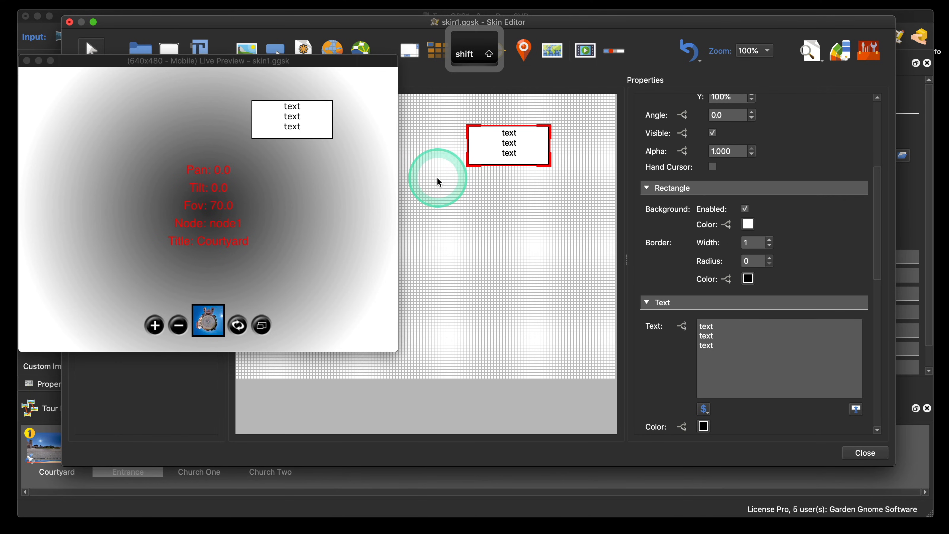
pyautogui.write('<>')
pyautogui.press('Left')
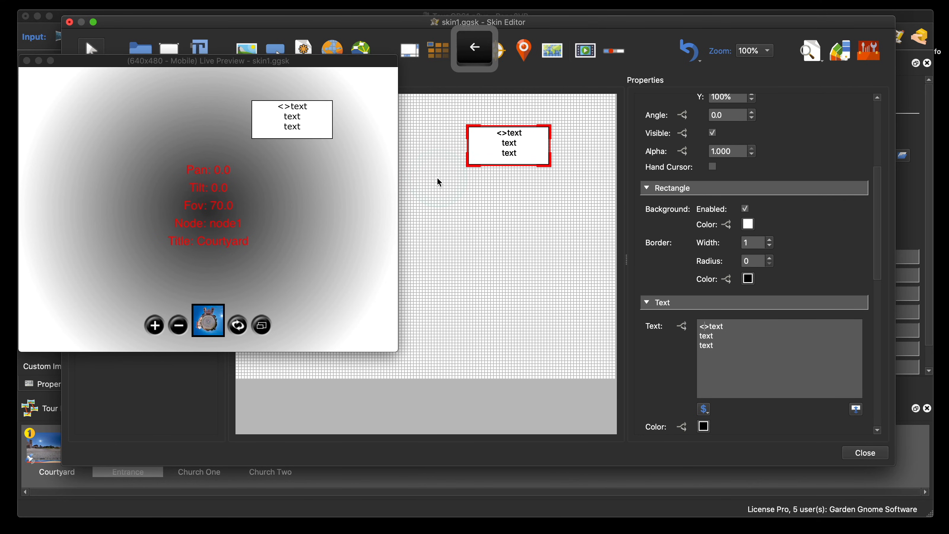
pyautogui.write('b')
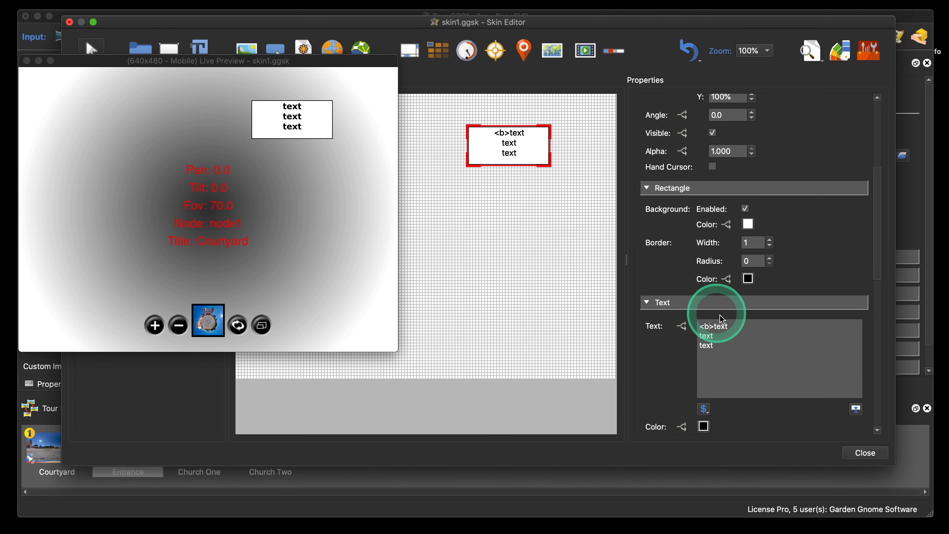
pyautogui.click(763, 322)
pyautogui.write('<>')
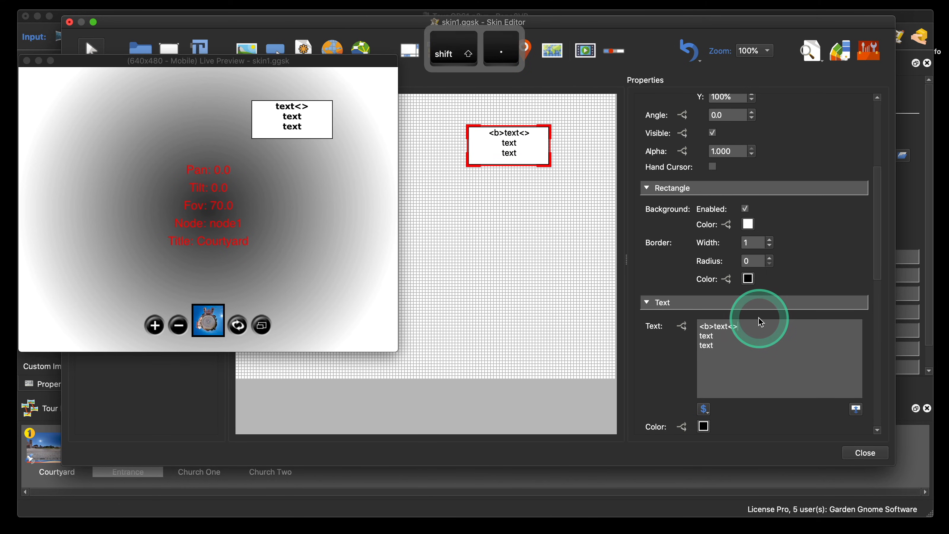
pyautogui.press('Left')
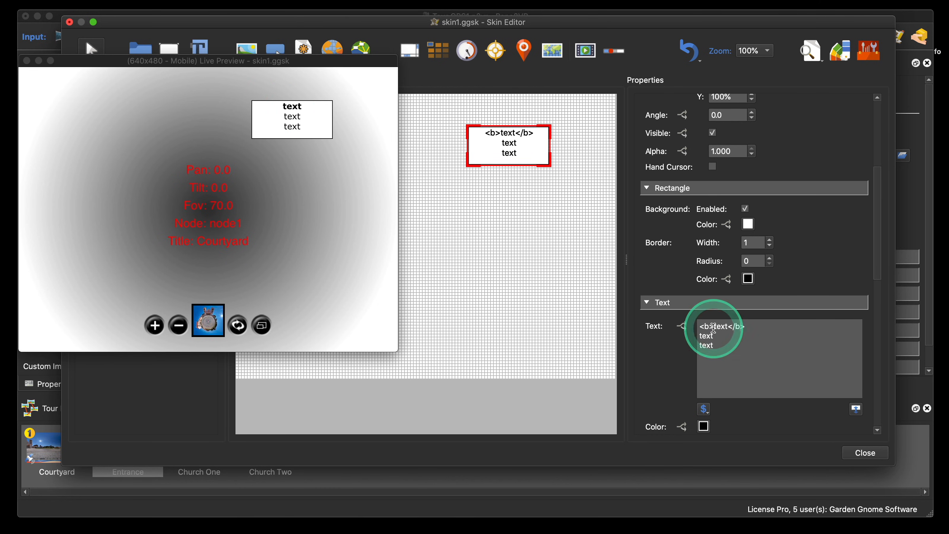
# Italicize the text element's second line by wrapping it in <i> and </i>
pyautogui.click(699, 335)
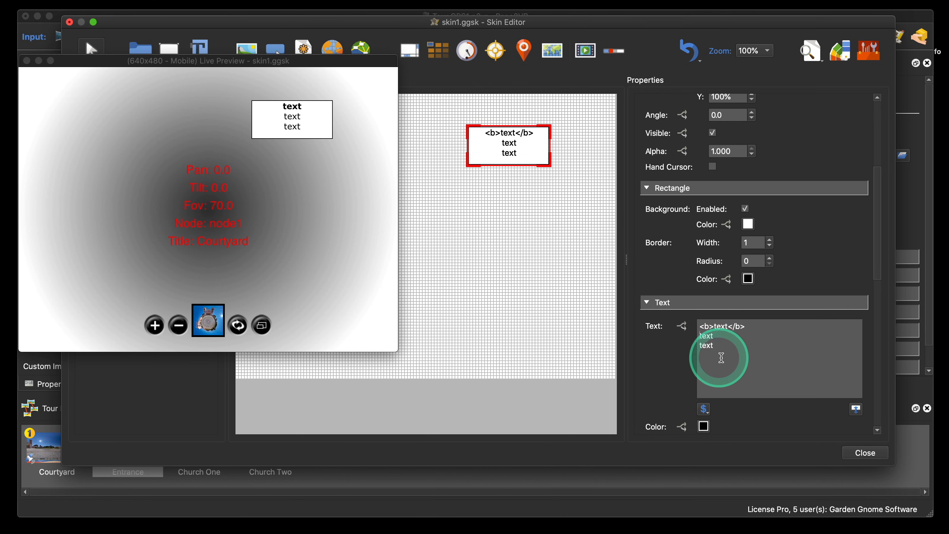
pyautogui.write('<>')
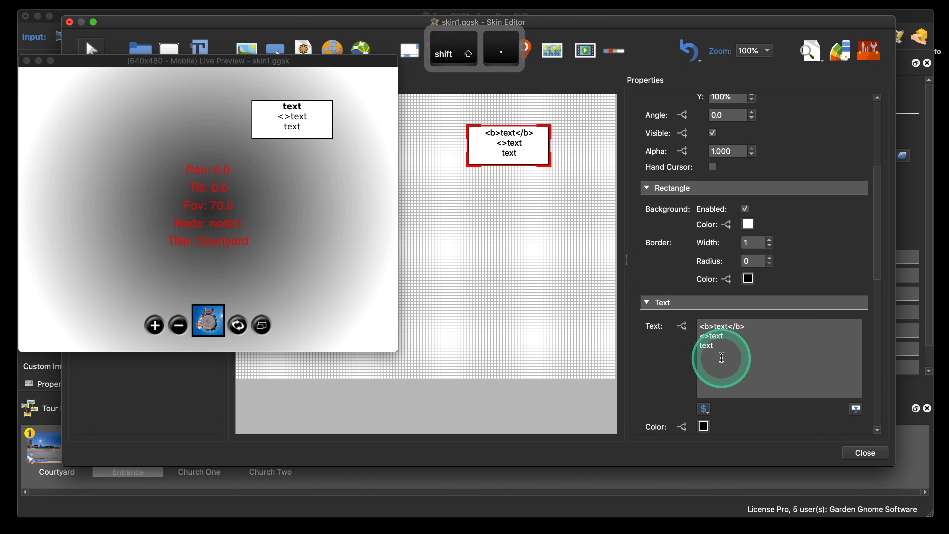
pyautogui.press('Left')
pyautogui.write('i')
pyautogui.click(729, 340)
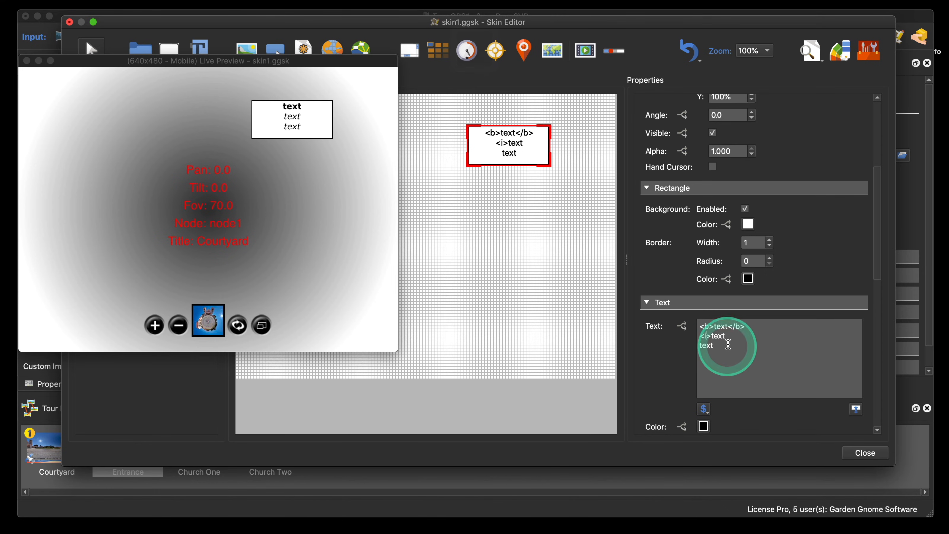
pyautogui.press('shift')
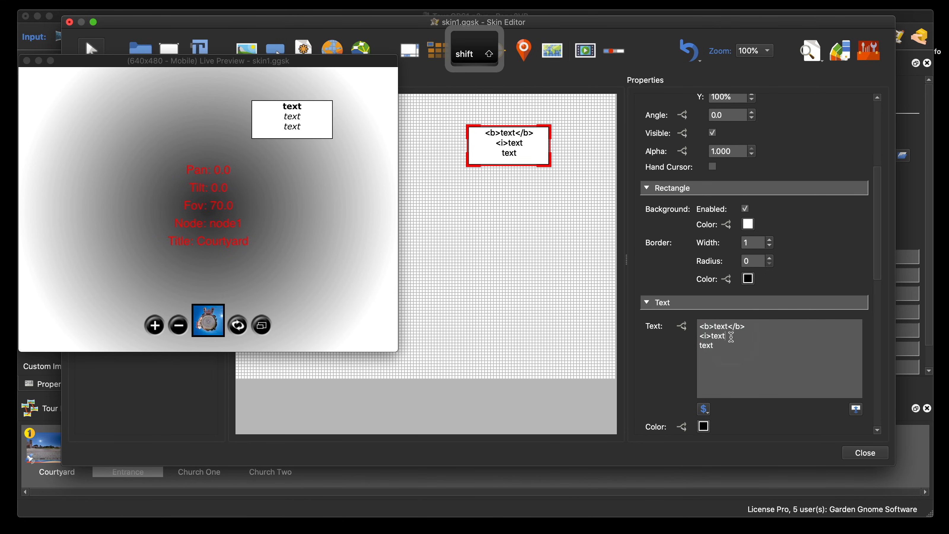
pyautogui.write('<>')
pyautogui.click(731, 338)
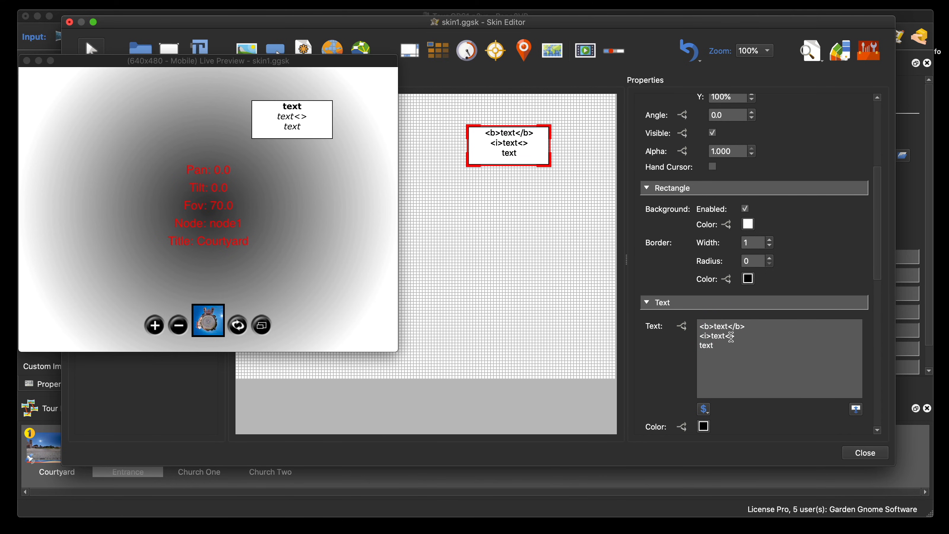
pyautogui.press('Left')
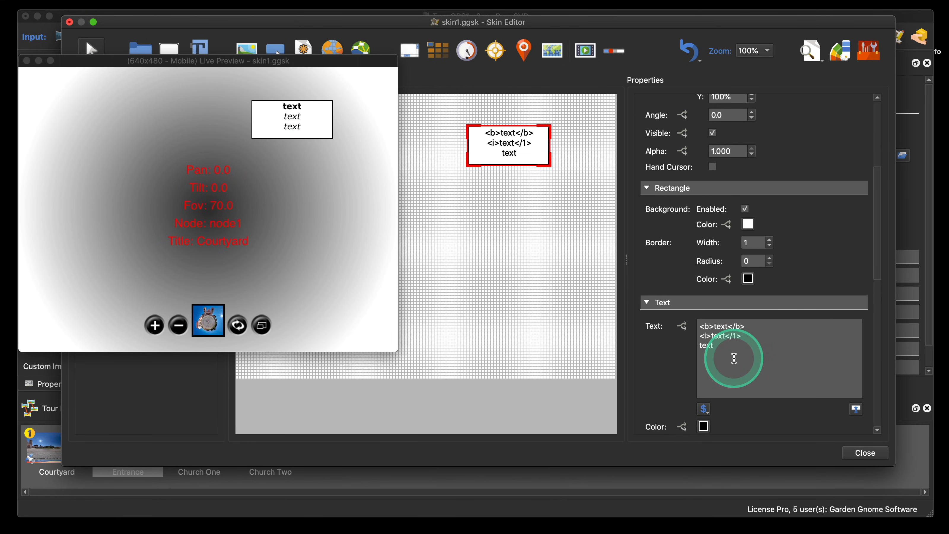
pyautogui.press('BackSpace')
pyautogui.write('i')
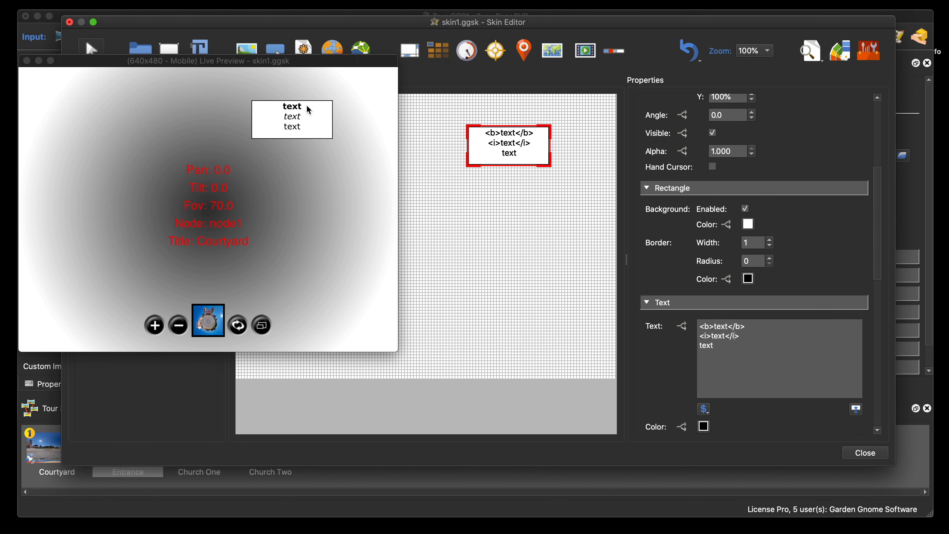
# Switch to the w3schools HTML Formatting page in Safari and close the skin's live preview
pyautogui.moveTo(324, 62); pyautogui.dragTo(347, 53)
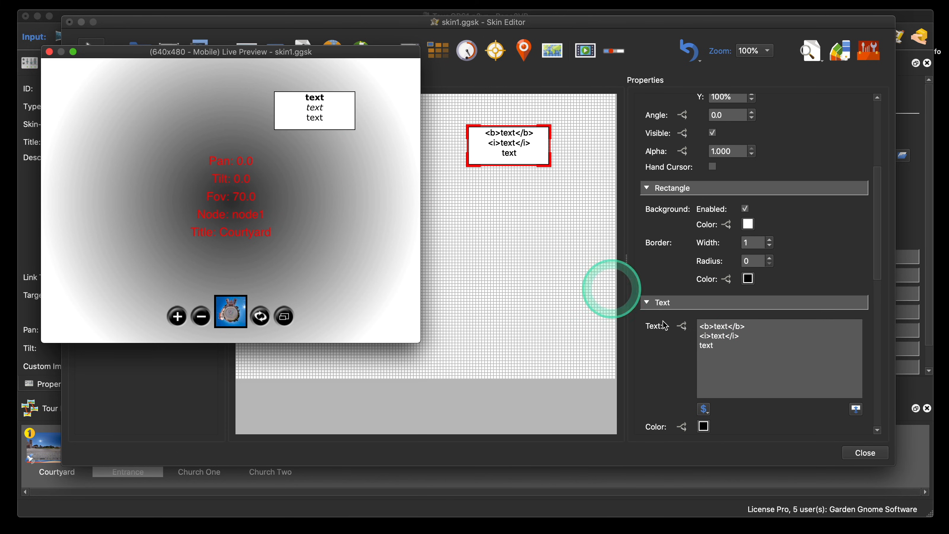
pyautogui.moveTo(482, 524)
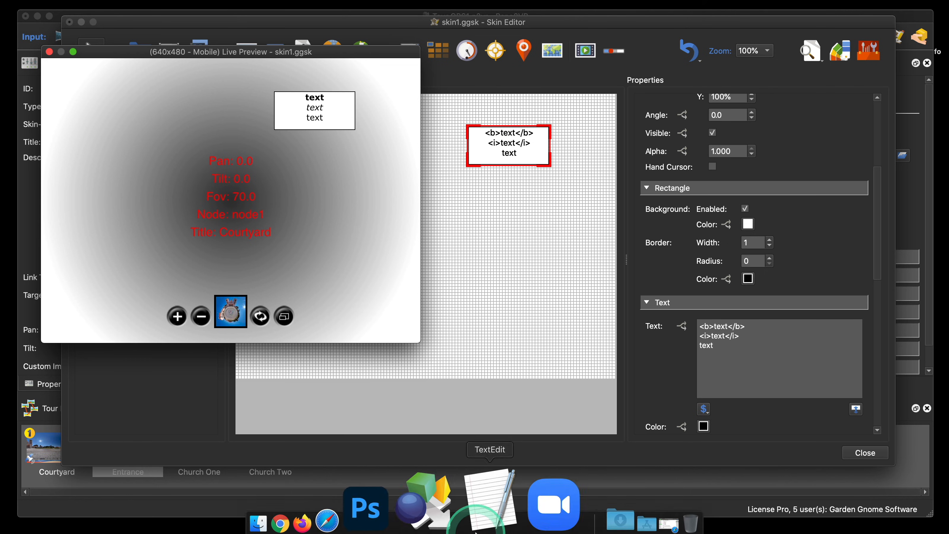
pyautogui.click(396, 510)
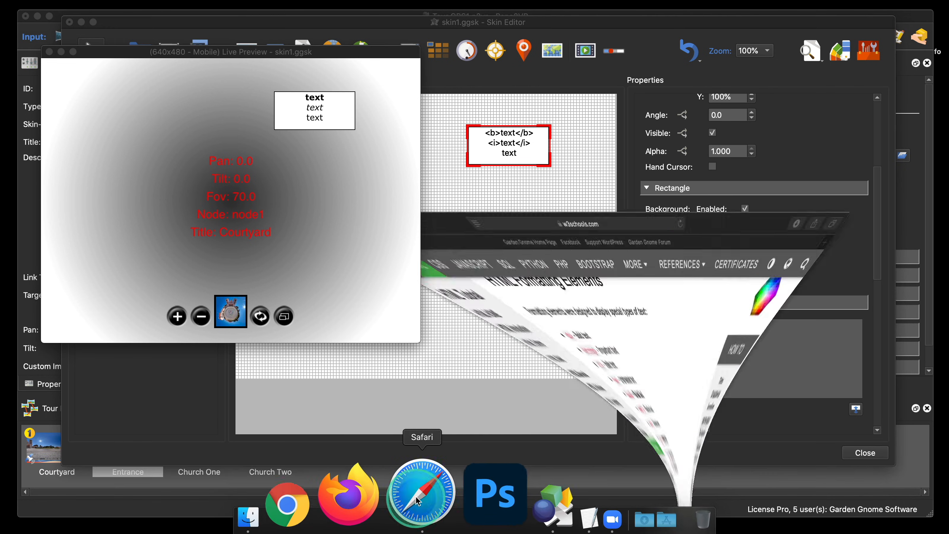
pyautogui.click(50, 56)
pyautogui.click(903, 243)
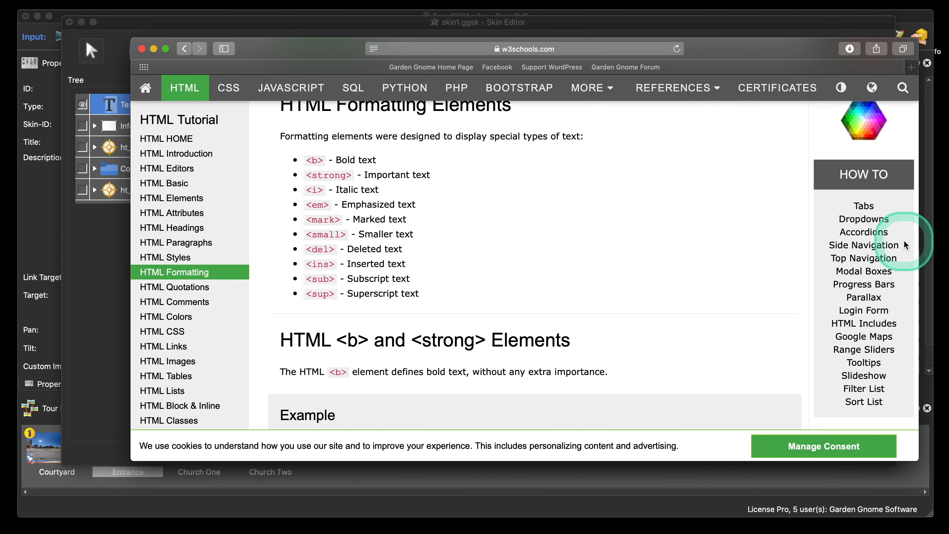
# Copy the href example code for the "Visit W3Schools" link from the HTML Attributes page and close the browser window
pyautogui.scroll(-3, 206, 250)
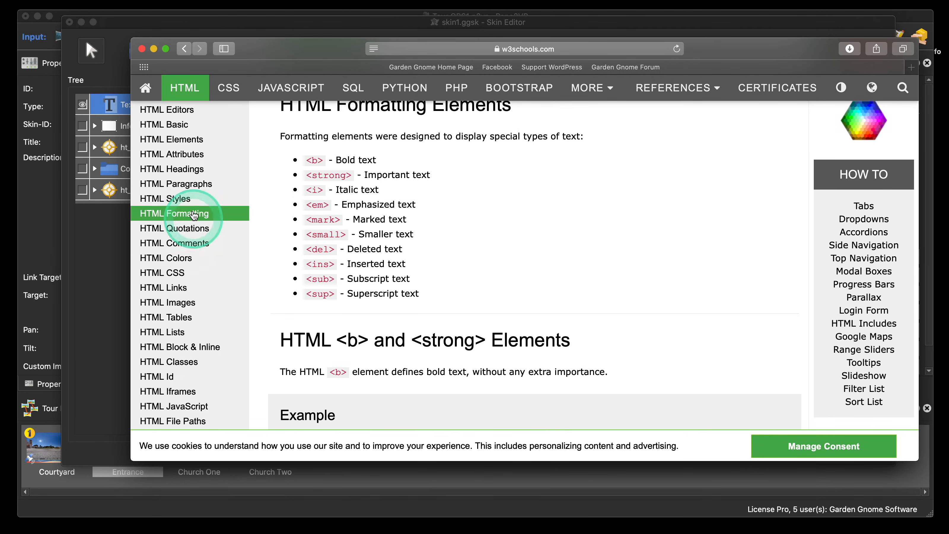
pyautogui.click(191, 154)
pyautogui.scroll(-10, 598, 299)
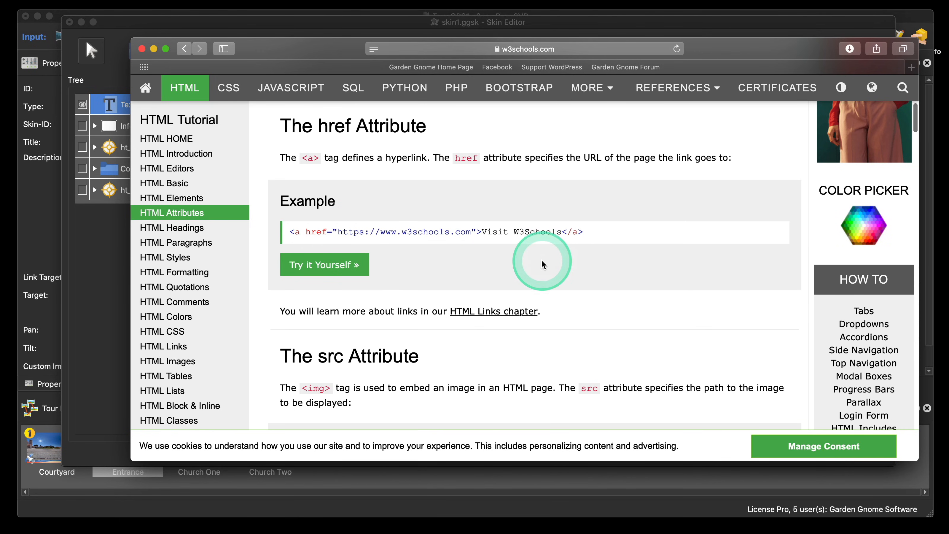
pyautogui.moveTo(584, 232); pyautogui.dragTo(283, 225)
pyautogui.press('super+c')
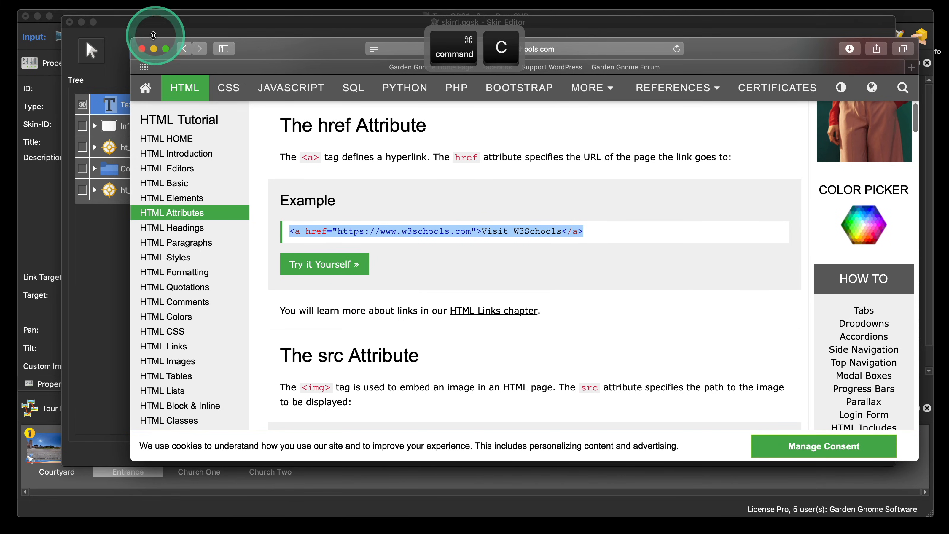
pyautogui.click(143, 49)
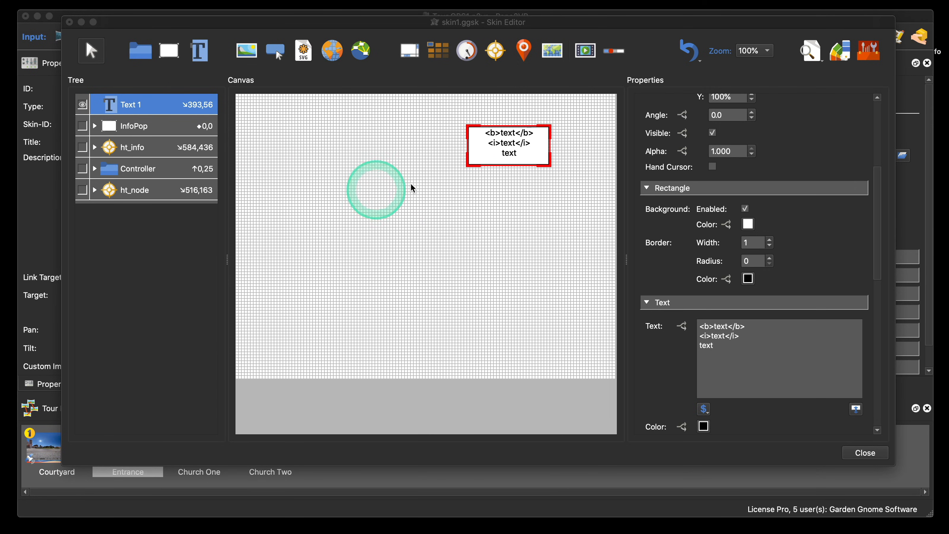
pyautogui.click(520, 166)
pyautogui.scroll(-2, 844, 317)
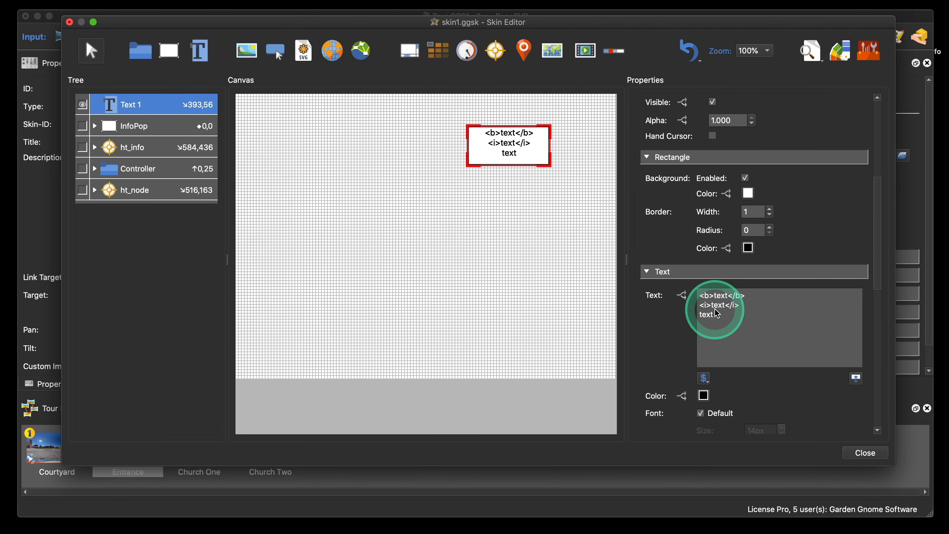
pyautogui.doubleClick(706, 316)
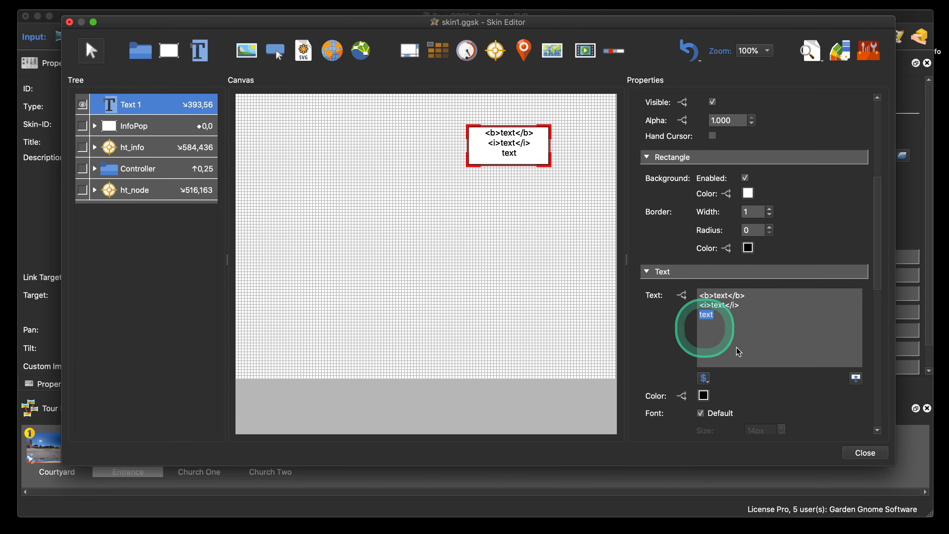
pyautogui.press('super+v')
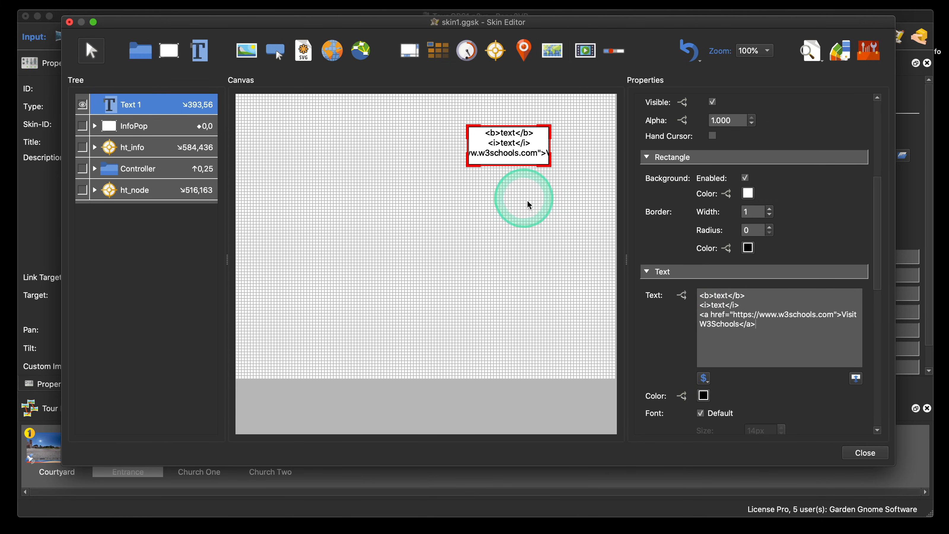
# Test the "Visit W3Schools" link in the skin's live preview and close the preview
pyautogui.click(810, 50)
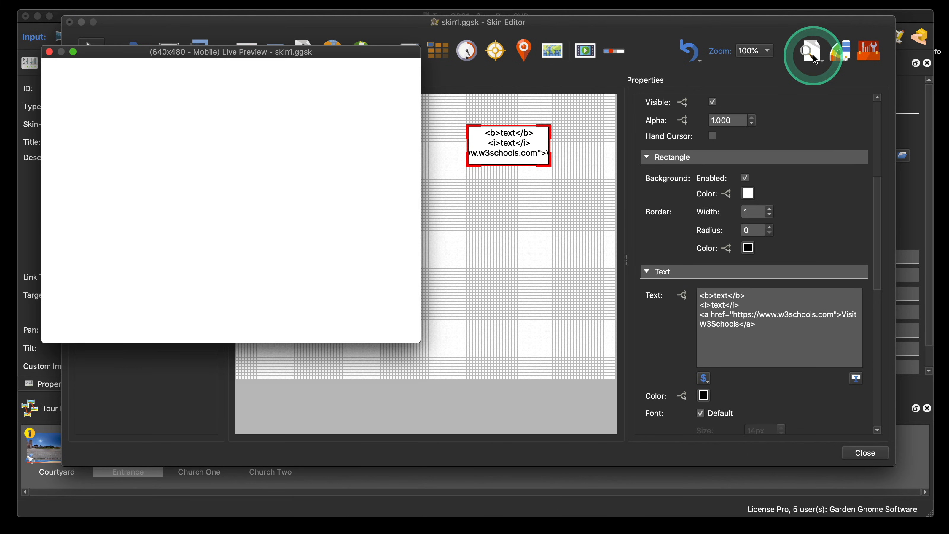
pyautogui.click(321, 118)
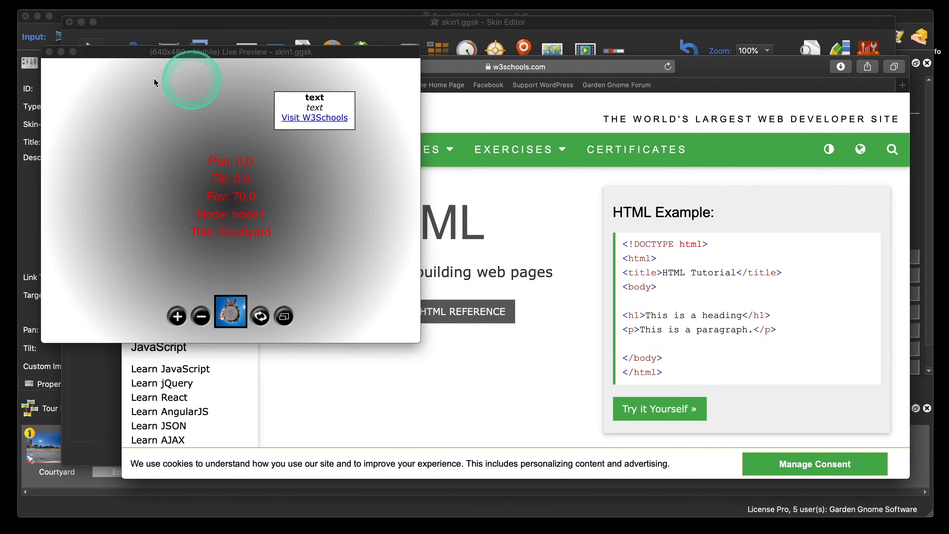
pyautogui.click(49, 51)
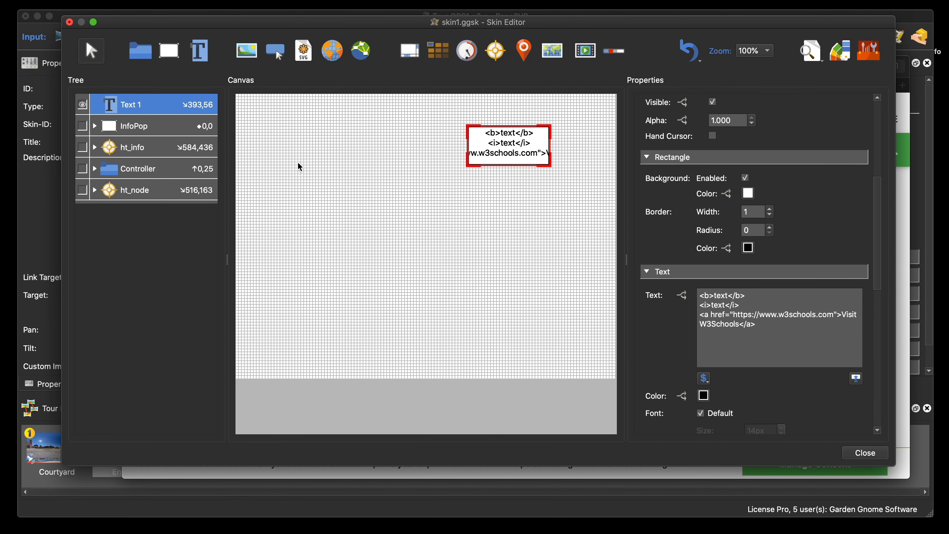
# Turn off the text element's default font setting and shrink its box slightly, bringing its left edge to about X 403
pyautogui.scroll(-5, 654, 339)
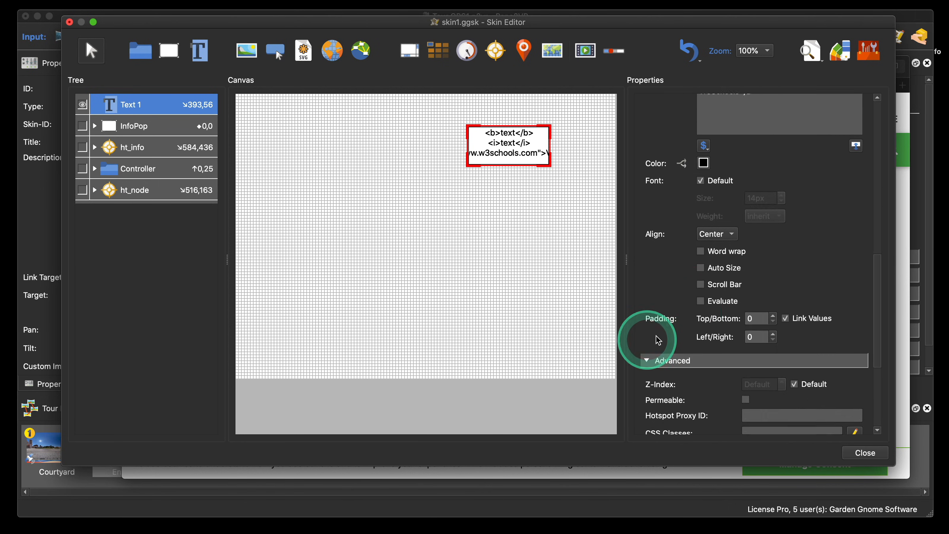
pyautogui.scroll(-1, 658, 340)
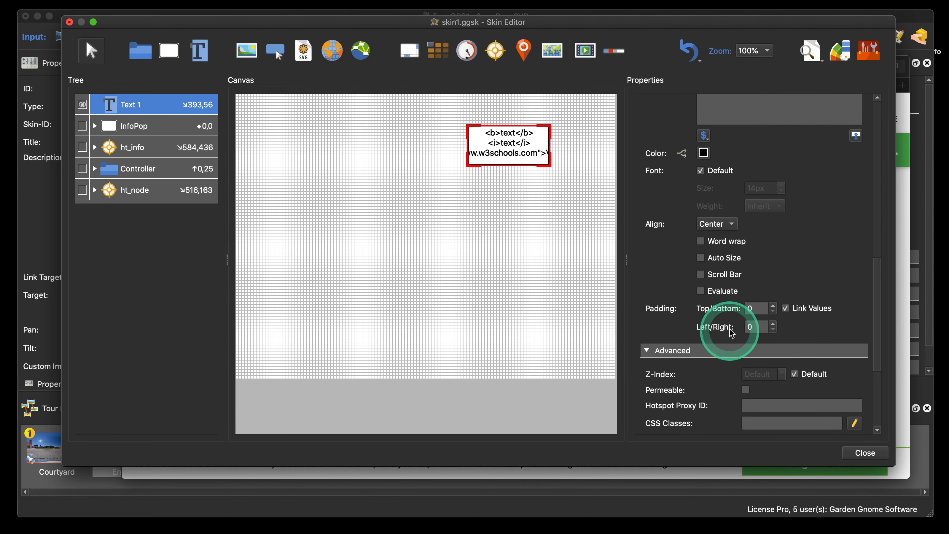
pyautogui.click(701, 171)
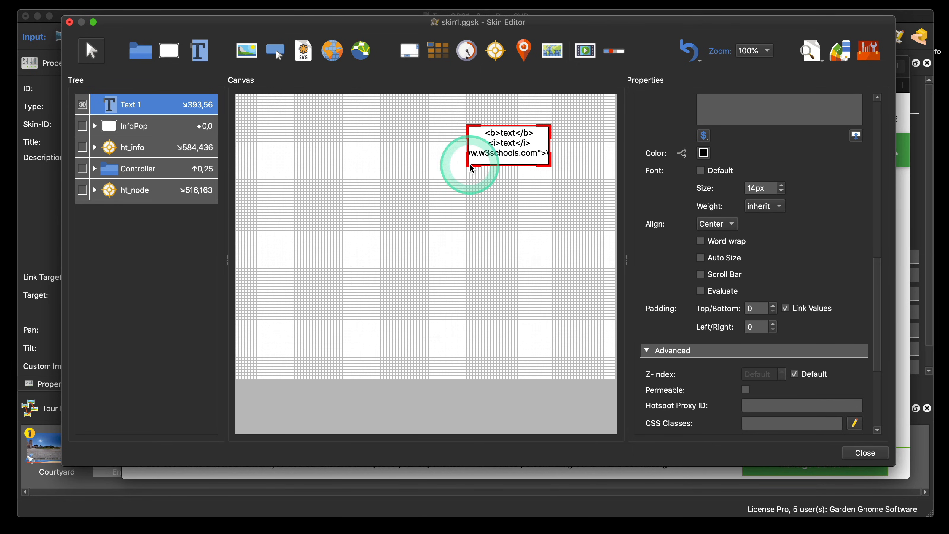
pyautogui.moveTo(468, 165)
pyautogui.mouseDown()
pyautogui.moveTo(337, 167)
pyautogui.moveTo(472, 163)
pyautogui.mouseUp()
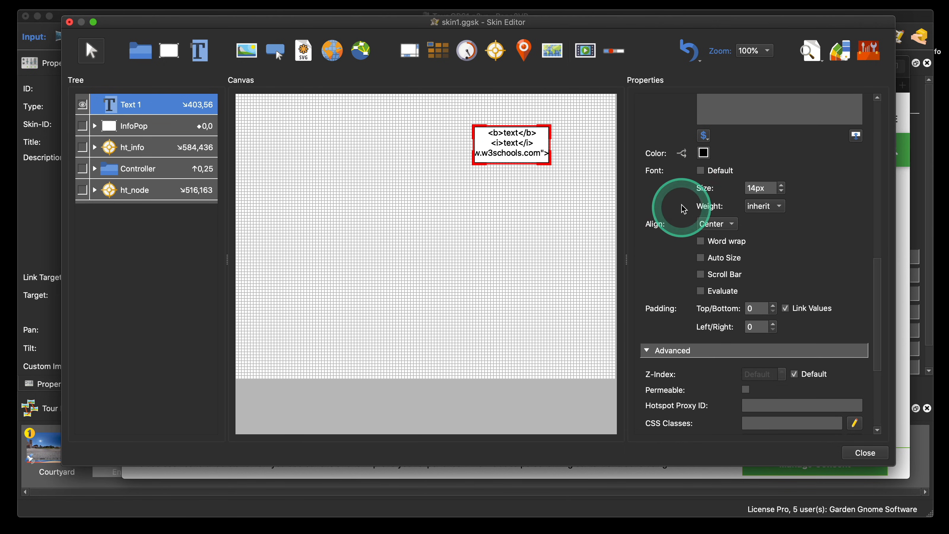
# Add a logic block to the element's Text property with the condition Player Width < 500
pyautogui.scroll(5, 671, 230)
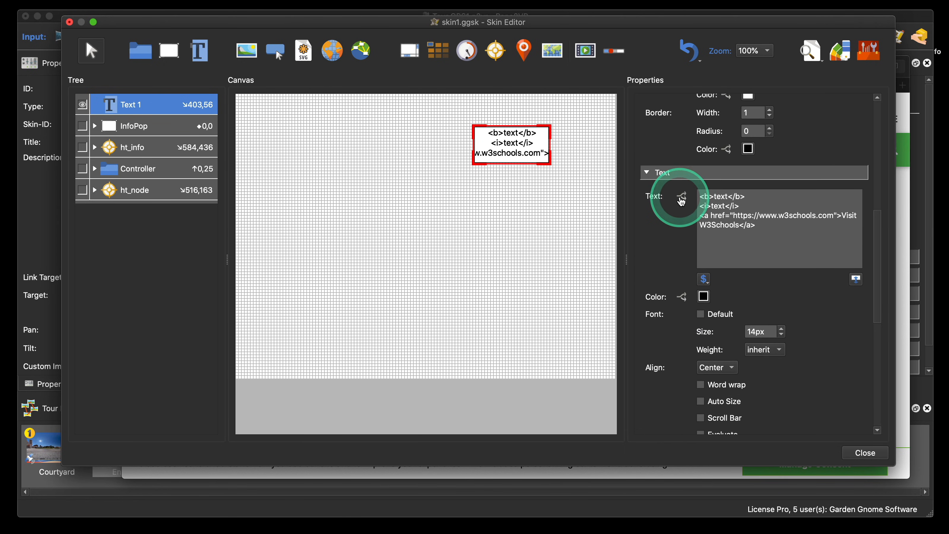
pyautogui.click(679, 195)
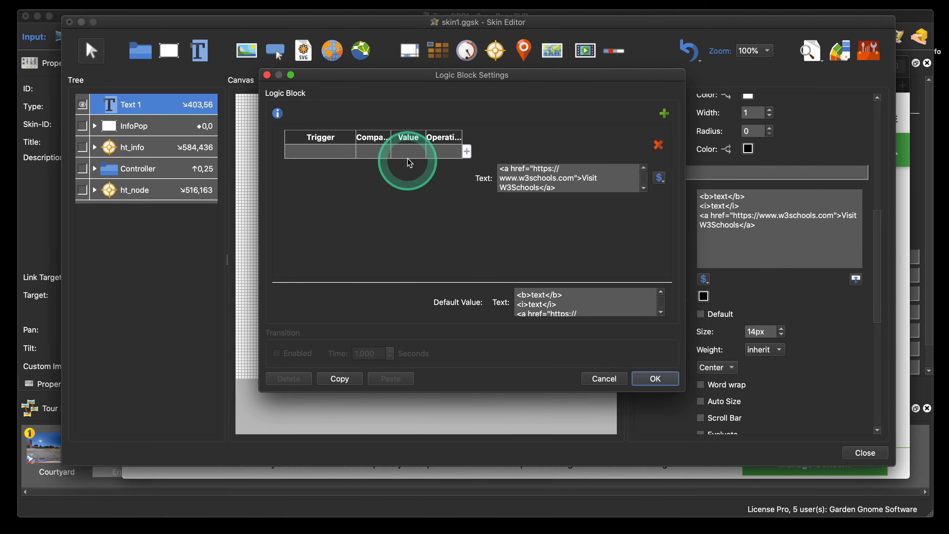
pyautogui.click(337, 155)
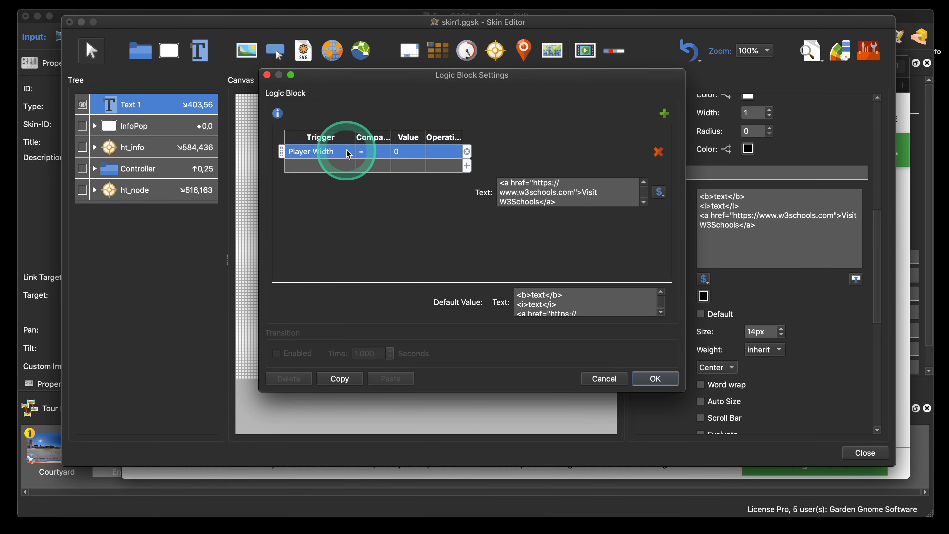
pyautogui.click(325, 156)
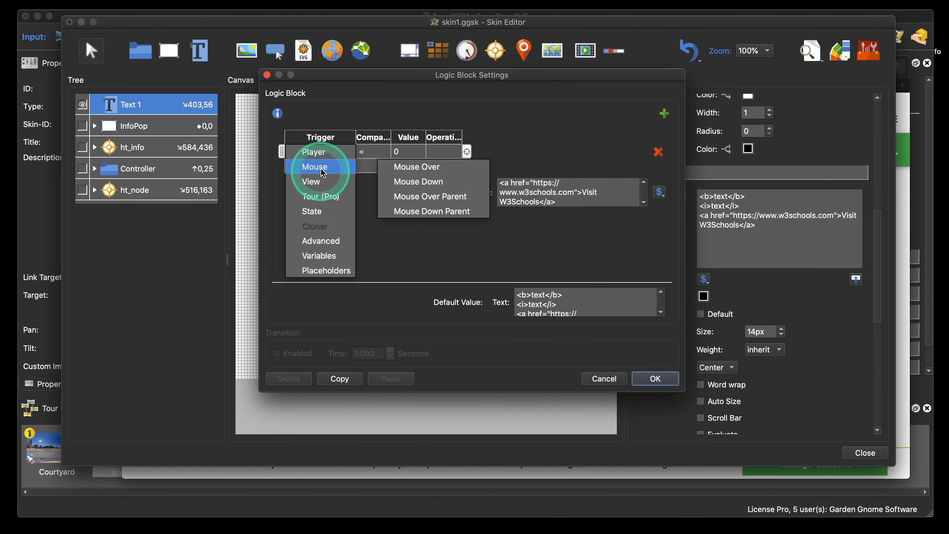
pyautogui.moveTo(315, 152)
pyautogui.click(389, 152)
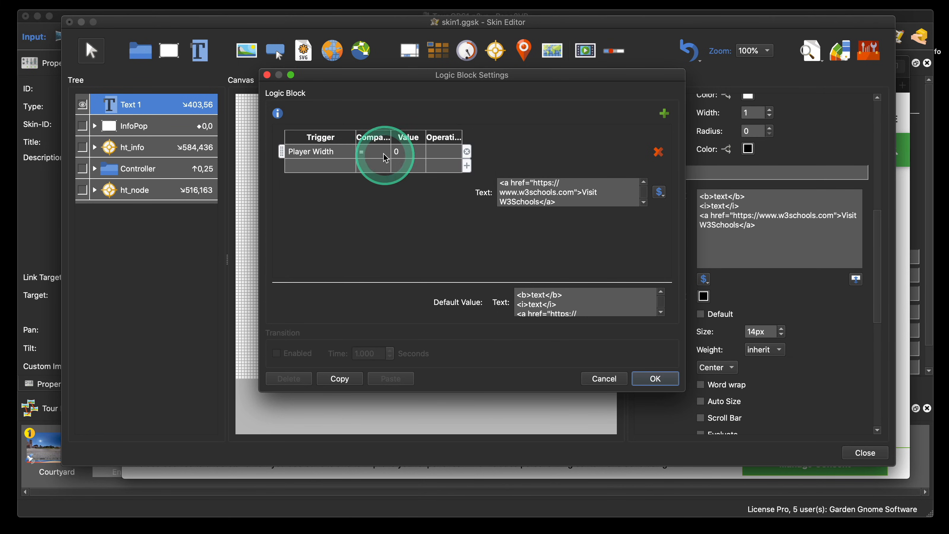
pyautogui.click(371, 153)
pyautogui.click(372, 153)
pyautogui.click(366, 181)
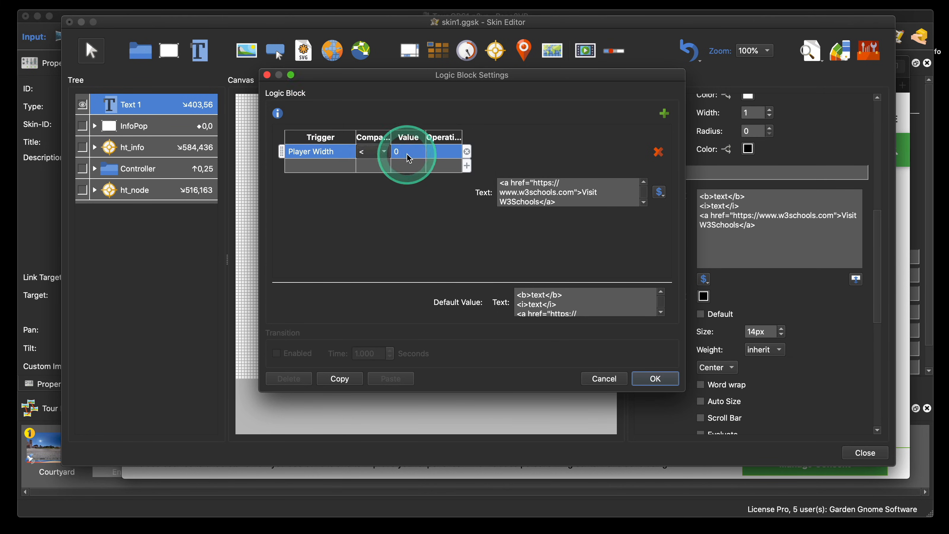
pyautogui.doubleClick(407, 154)
pyautogui.write('500')
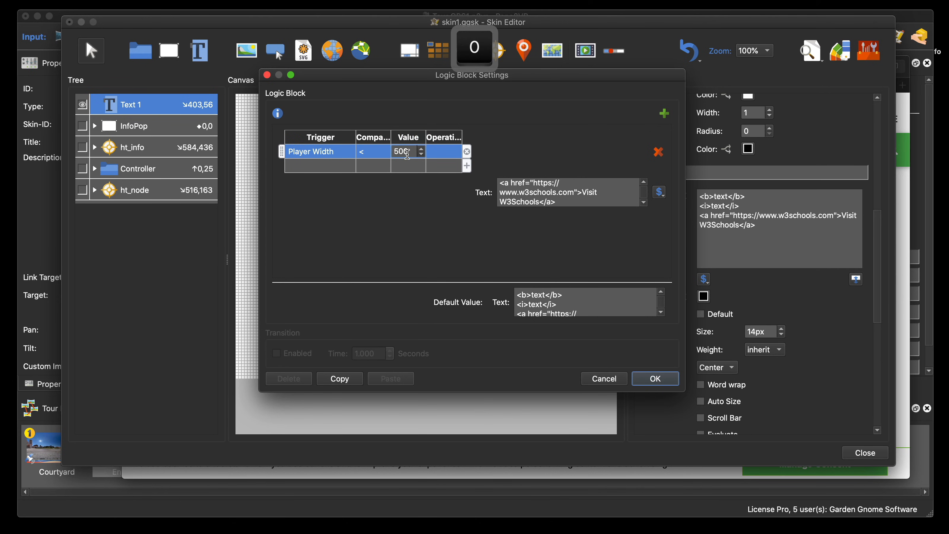
pyautogui.click(312, 152)
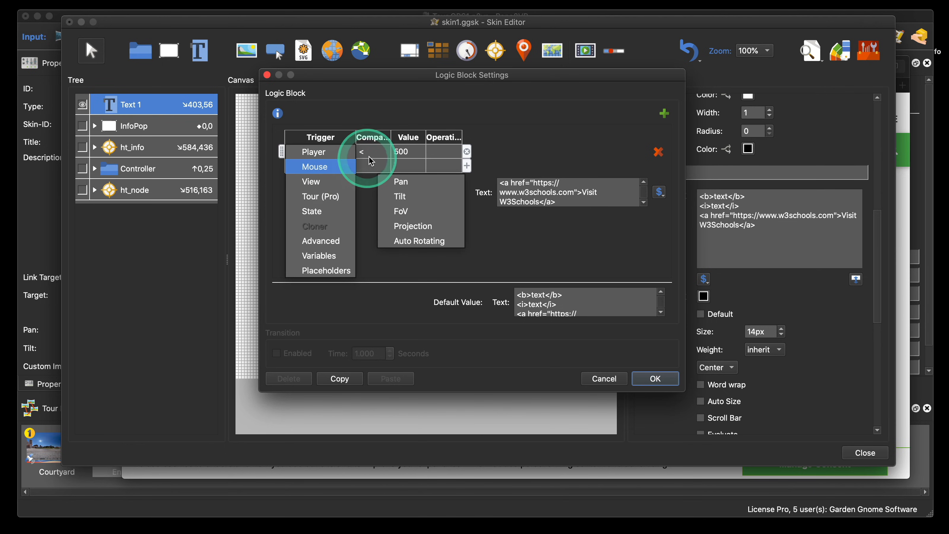
pyautogui.click(376, 170)
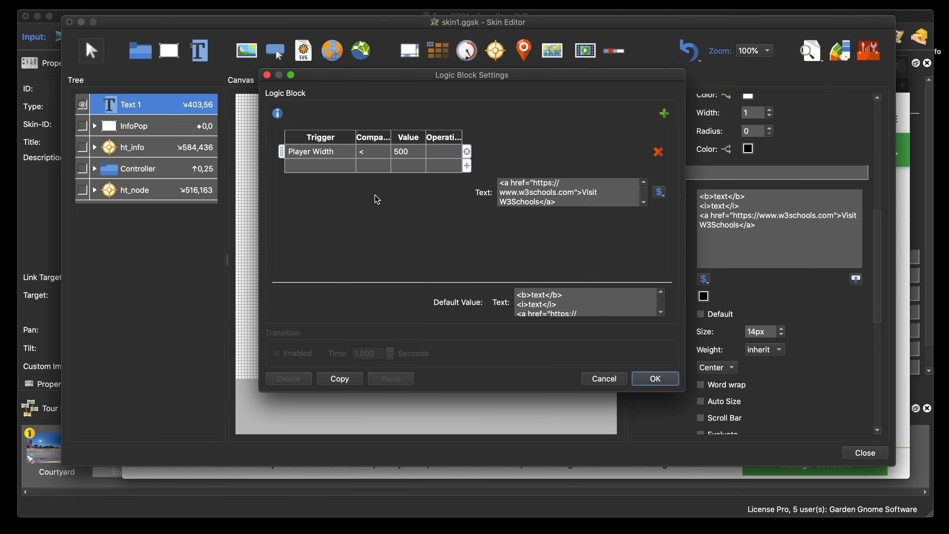
pyautogui.click(313, 152)
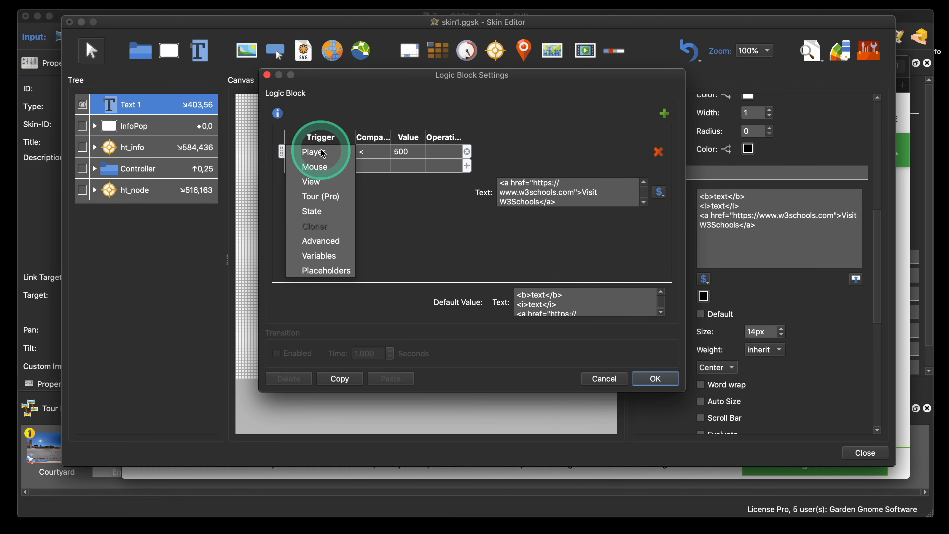
# Change the logic block condition's trigger to user data description: $(ud) with the = comparison and an empty value
pyautogui.click(335, 268)
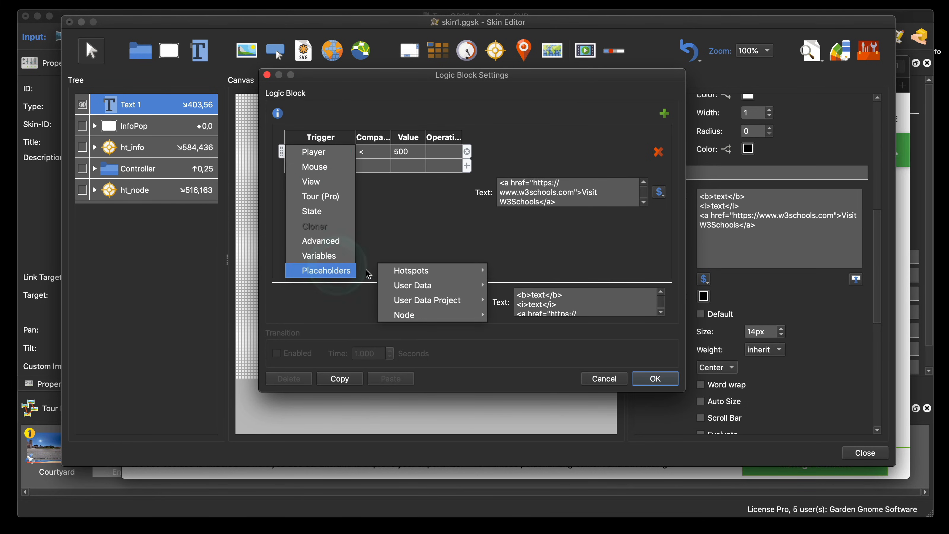
pyautogui.click(423, 299)
pyautogui.click(422, 285)
pyautogui.click(566, 300)
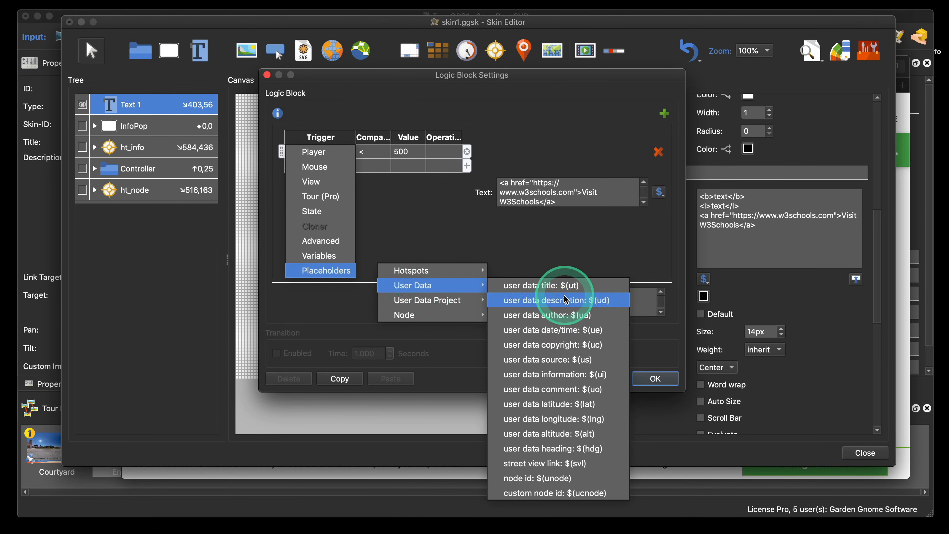
pyautogui.click(377, 152)
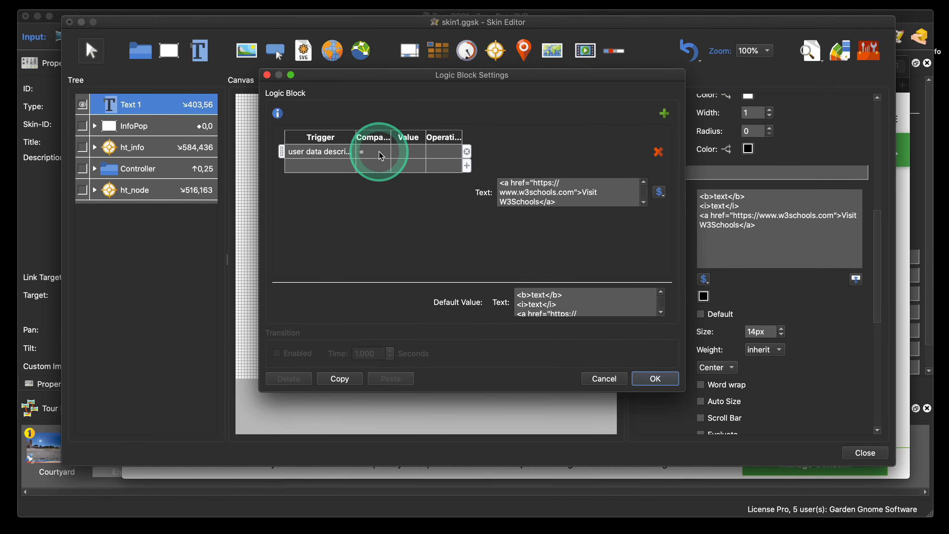
pyautogui.click(410, 153)
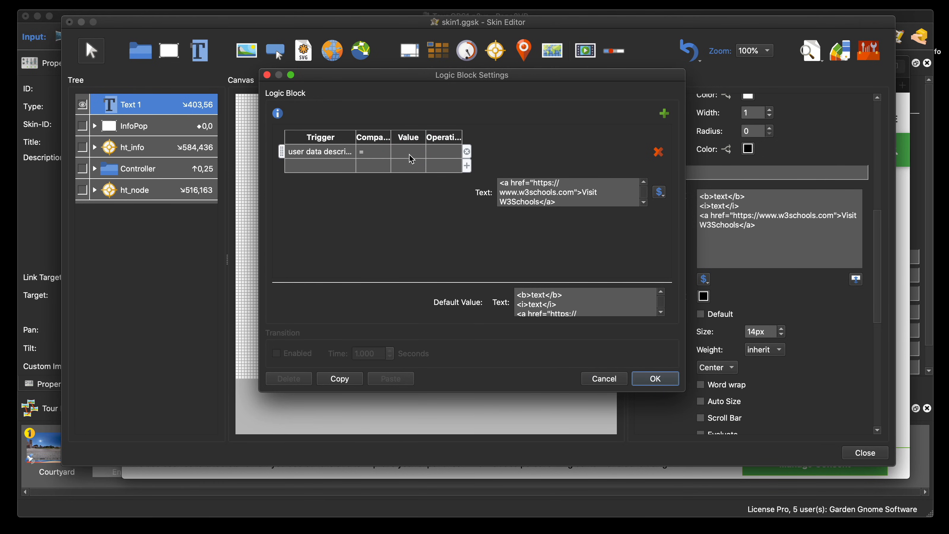
pyautogui.rightClick(409, 155)
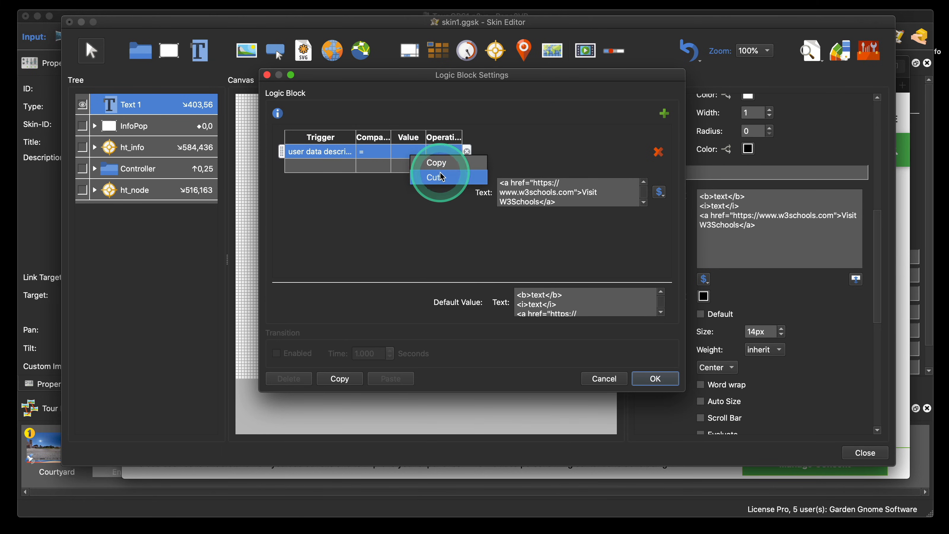
pyautogui.click(411, 196)
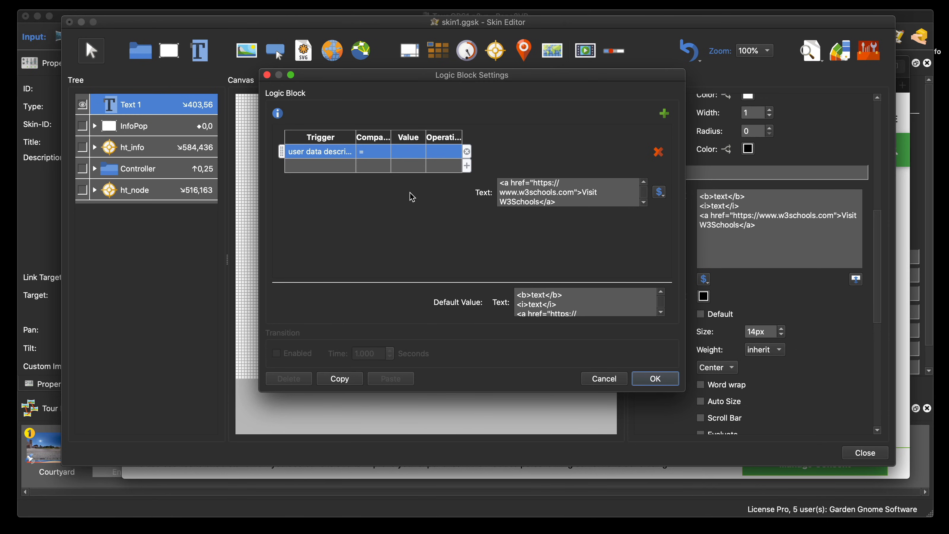
pyautogui.click(411, 196)
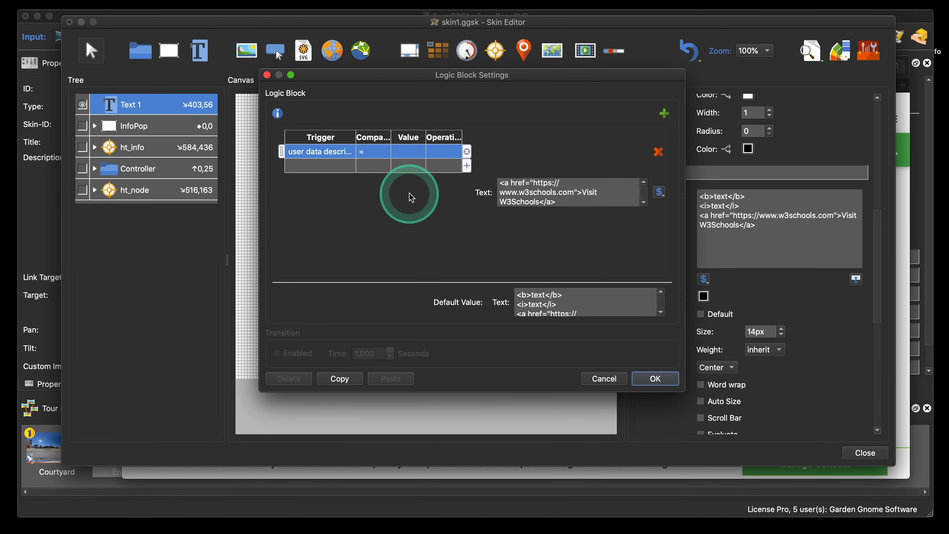
pyautogui.click(416, 152)
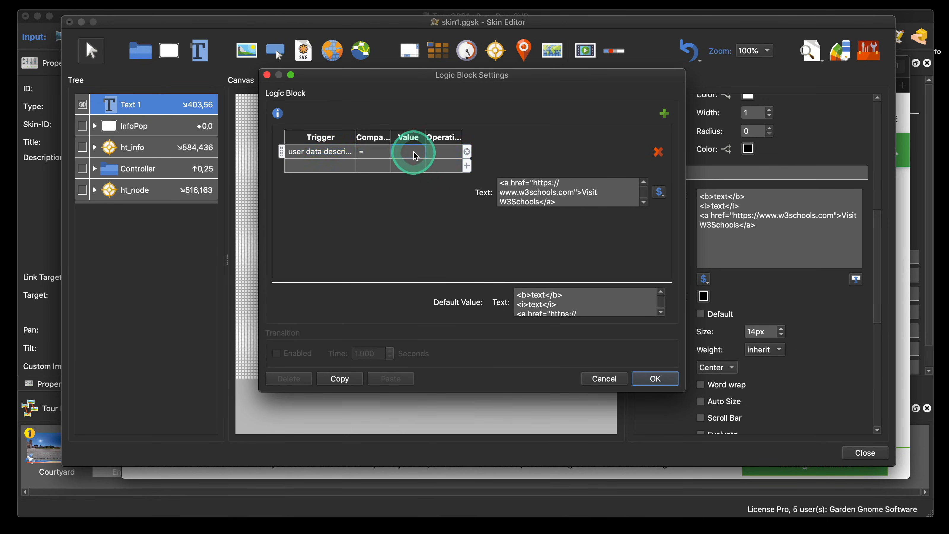
pyautogui.click(395, 193)
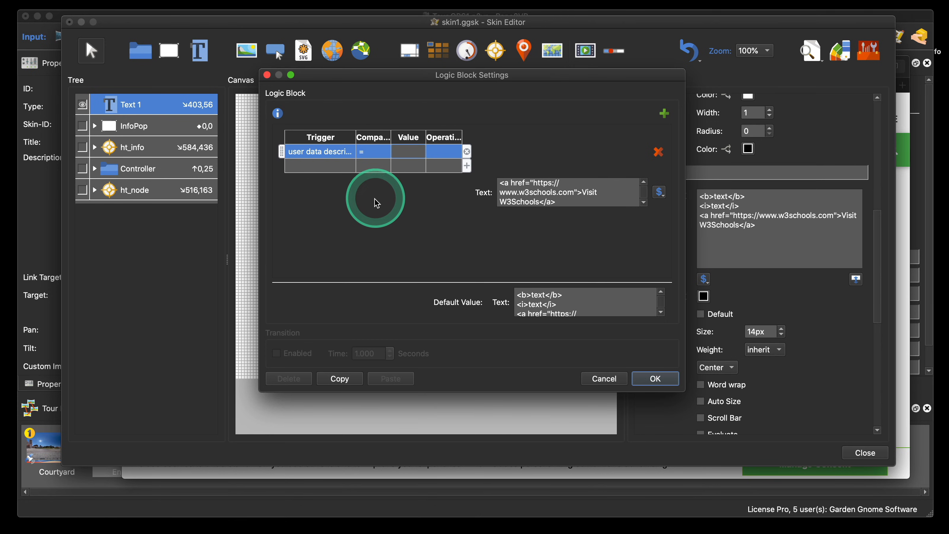
# Browse the loading and user data placeholders offered for the condition's value, and discard the logic block changes
pyautogui.click(409, 152)
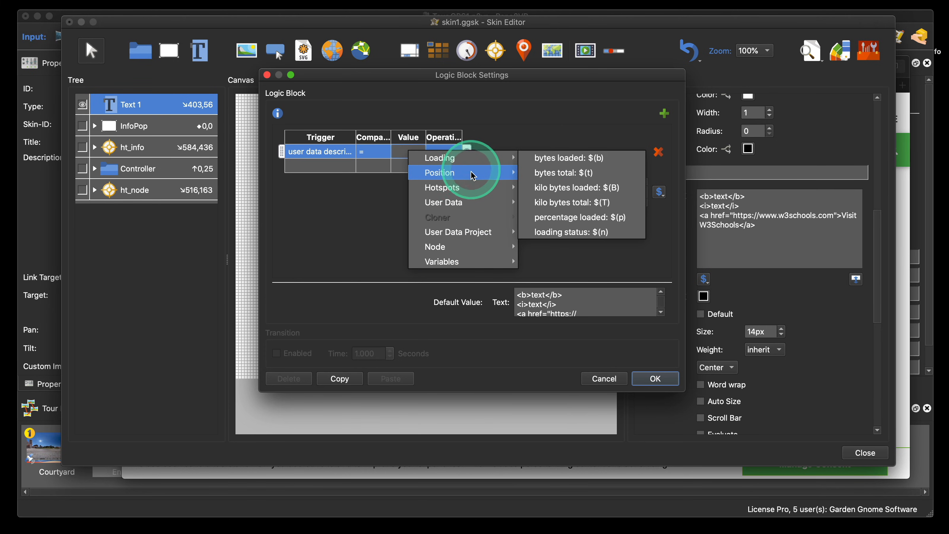
pyautogui.moveTo(473, 175)
pyautogui.moveTo(474, 205)
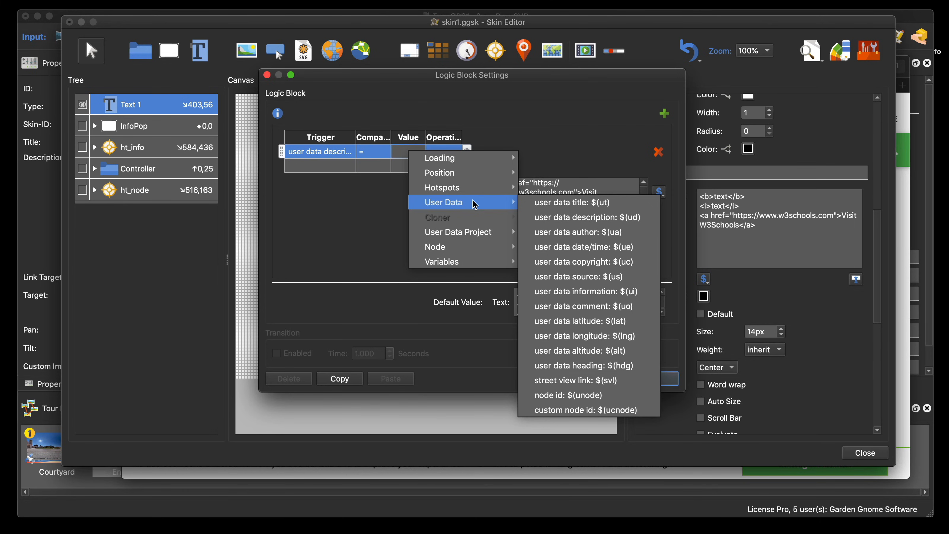
pyautogui.click(551, 155)
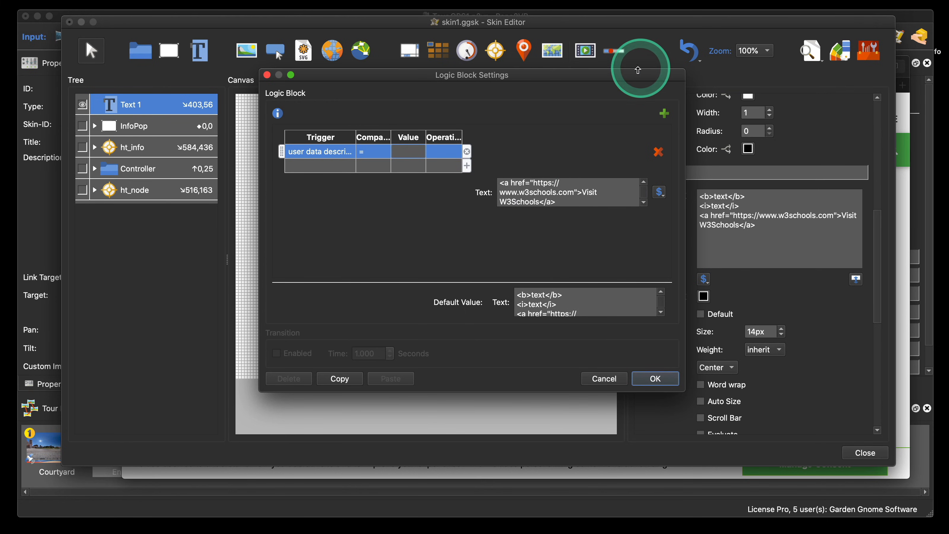
pyautogui.moveTo(638, 70); pyautogui.dragTo(596, 68)
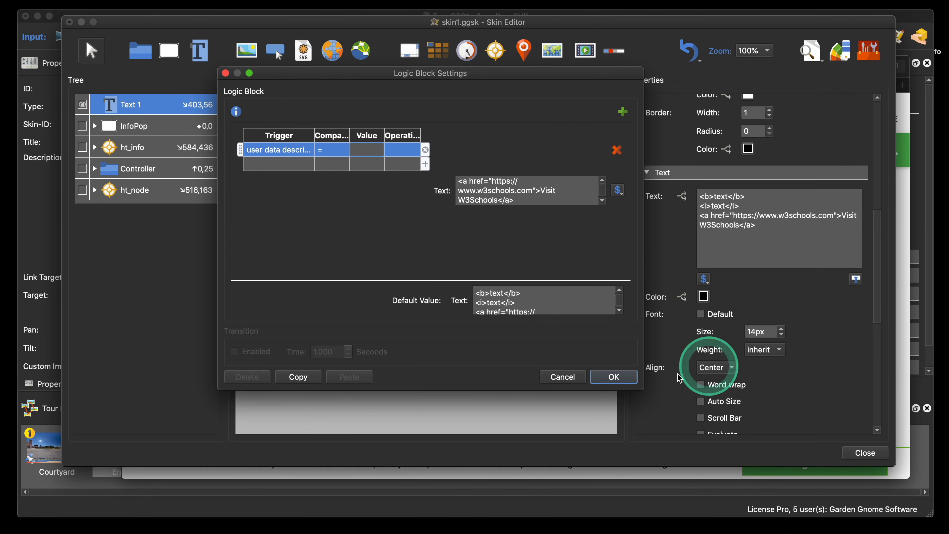
pyautogui.click(561, 377)
pyautogui.scroll(-4, 781, 374)
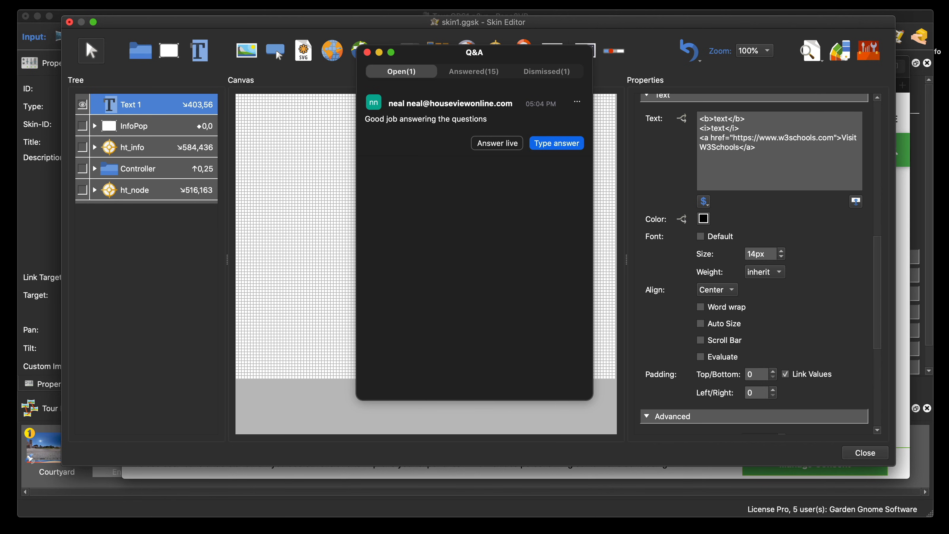
pyautogui.moveTo(527, 53); pyautogui.dragTo(948, 69)
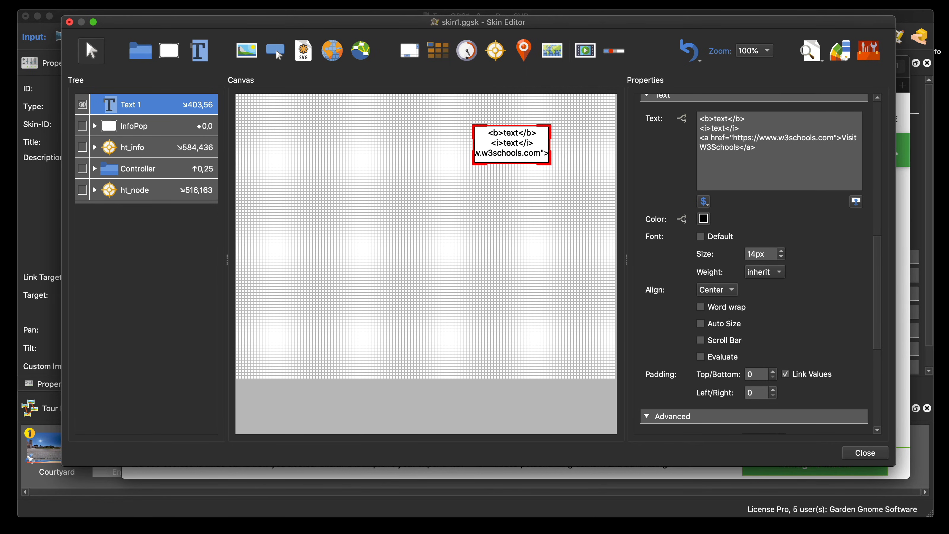